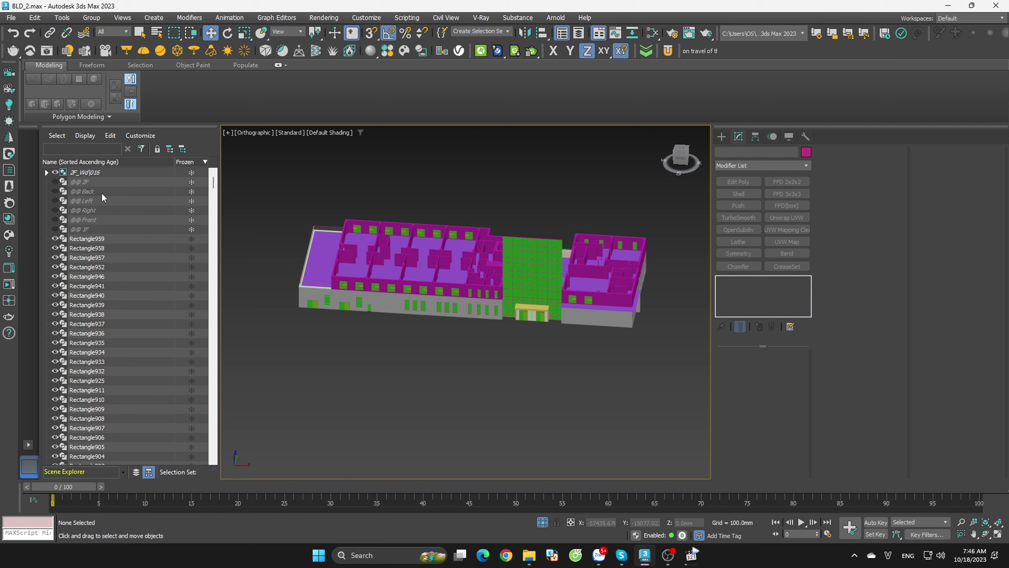
- Isolate the @@ Front elevation drawing and view it straight-on from the Front
click(104, 182)
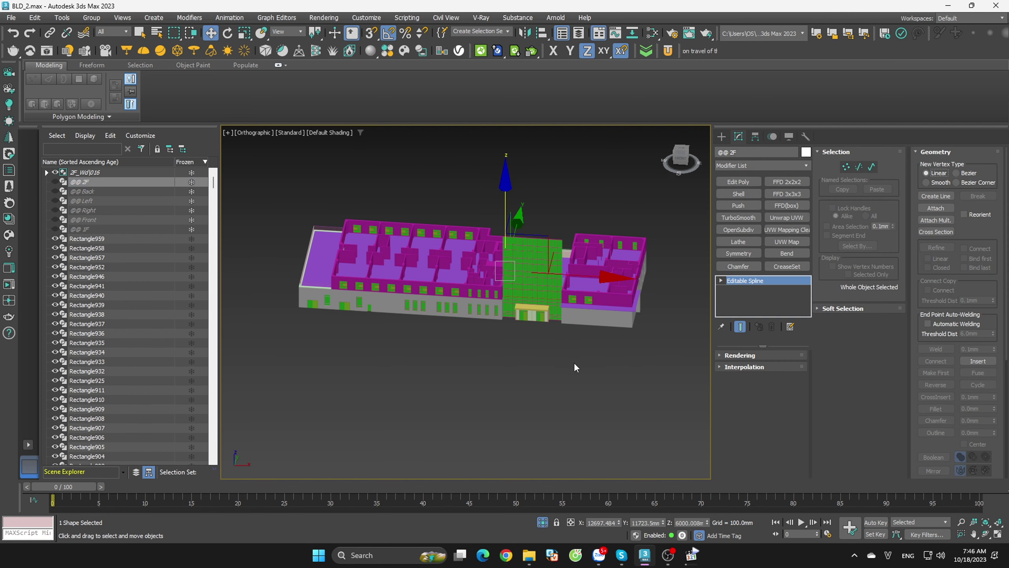
click(105, 219)
key(alt+q)
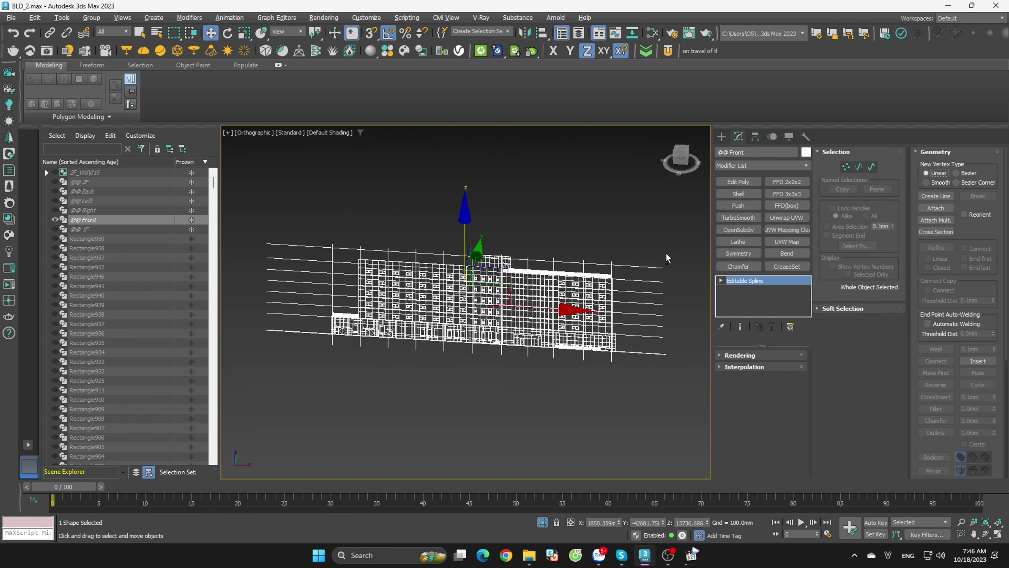
click(684, 161)
click(496, 349)
scroll(516, 334, up, 5)
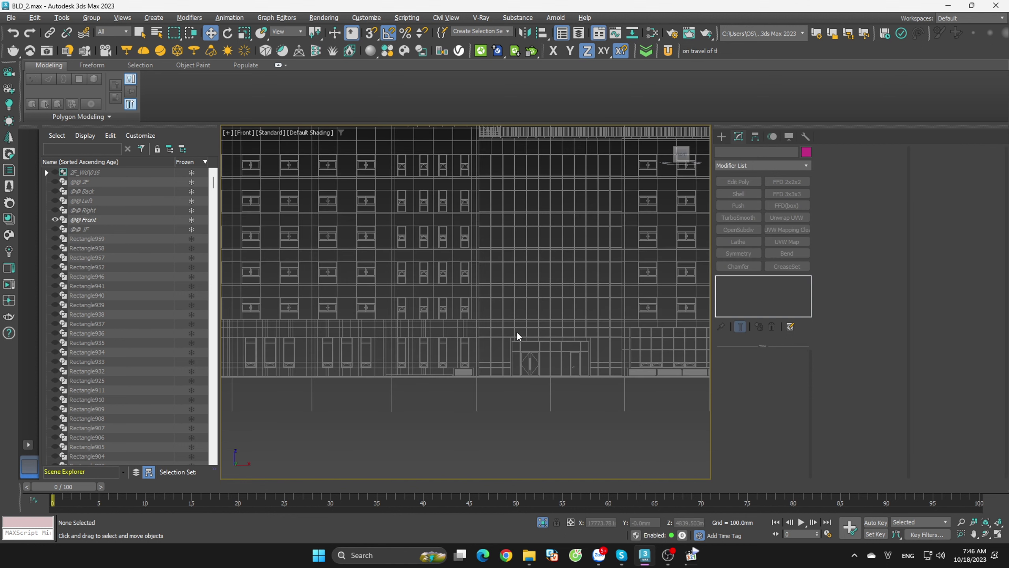
scroll(645, 392, up, 3)
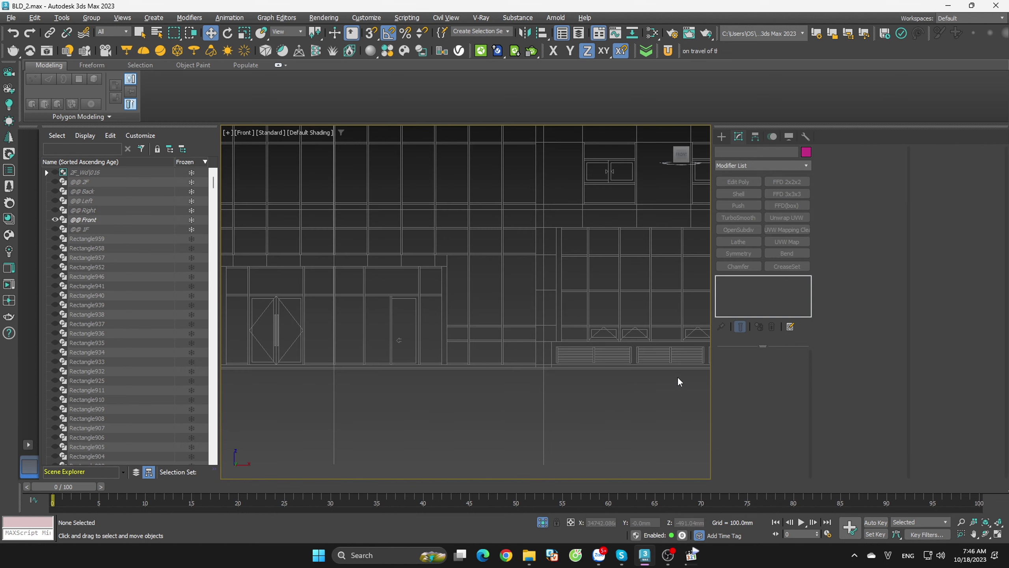
scroll(677, 378, up, 2)
scroll(584, 371, down, 5)
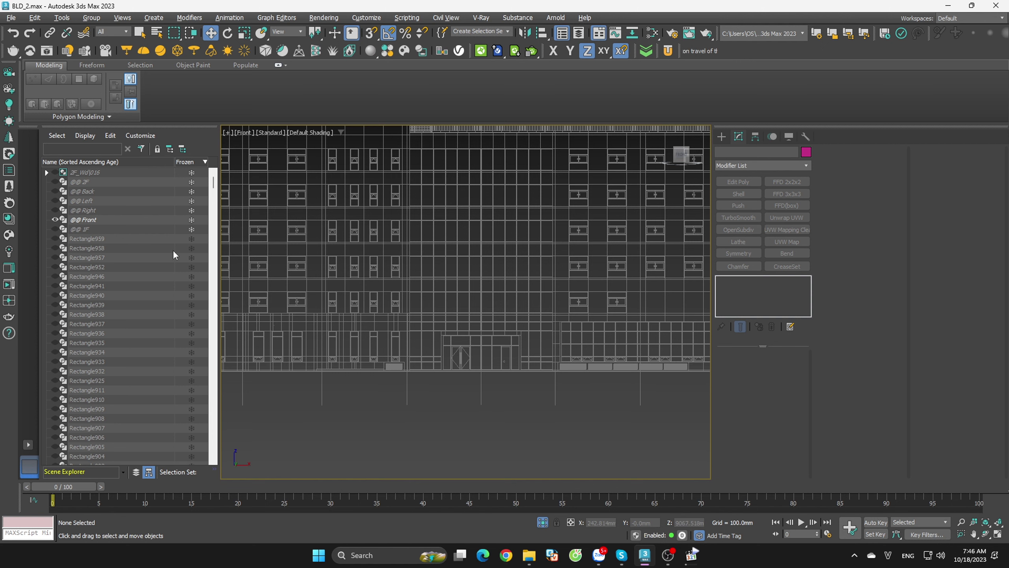
- Hide @@ Front, unhide @@ Back, and zoom into its louver panels
click(55, 220)
click(92, 192)
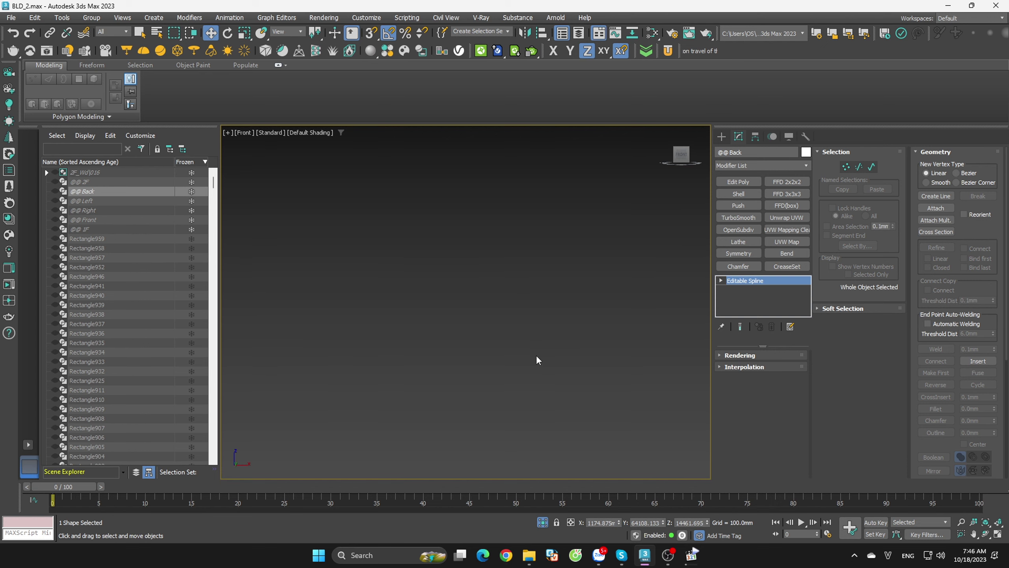
click(55, 191)
scroll(485, 327, down, 3)
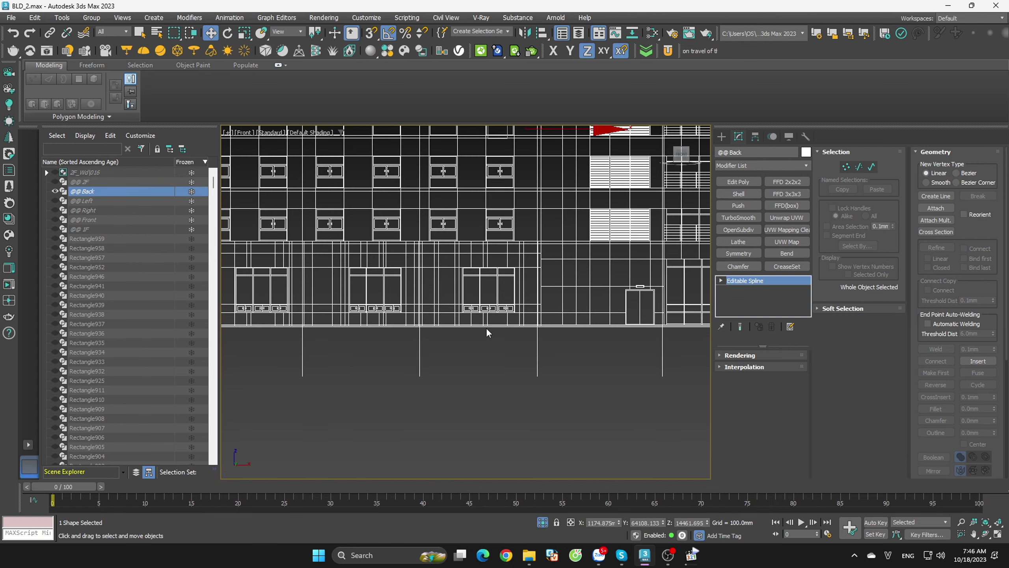
scroll(491, 329, down, 3)
scroll(550, 298, up, 5)
click(525, 311)
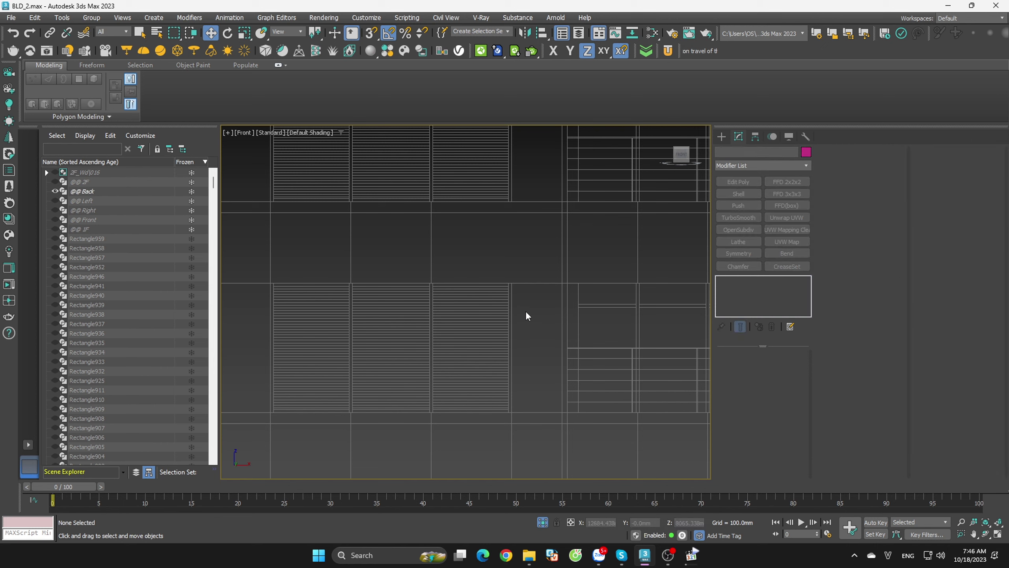
scroll(525, 311, down, 5)
scroll(552, 309, up, 3)
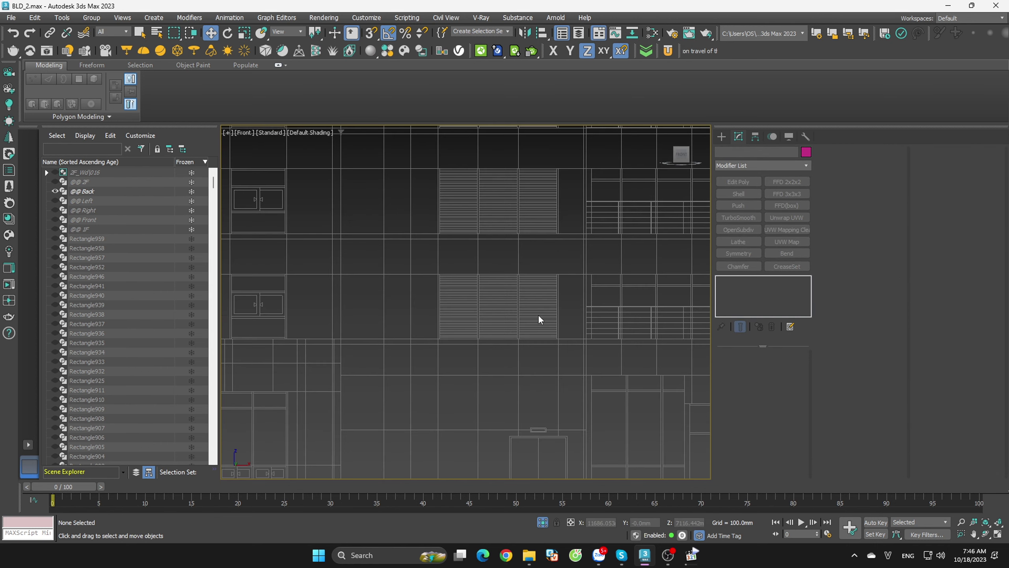
scroll(538, 314, up, 3)
scroll(448, 285, up, 2)
scroll(448, 286, up, 3)
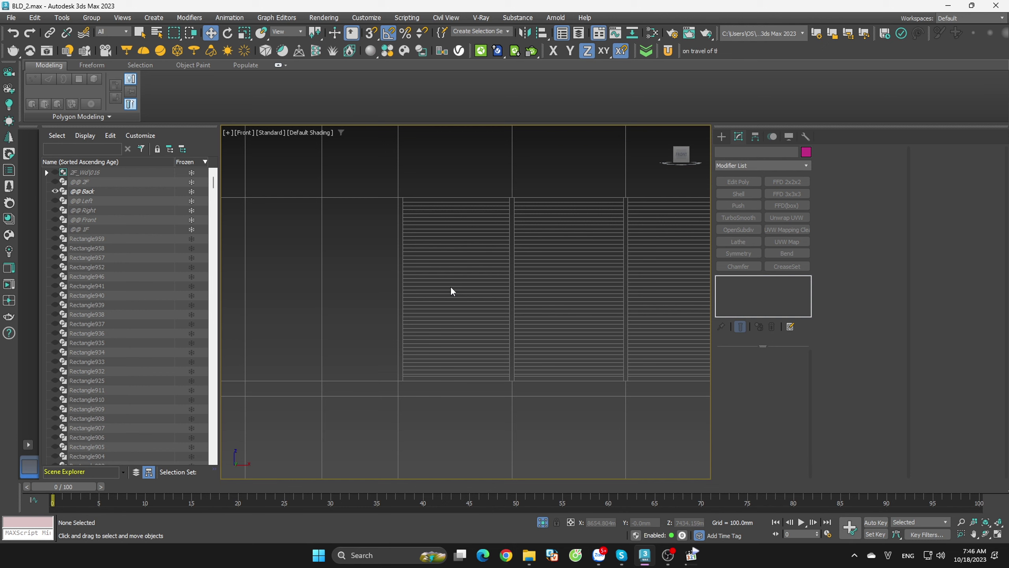
- Draw four 2400 × 60 mm rectangles along the louver panel edges using vertex snap
click(721, 137)
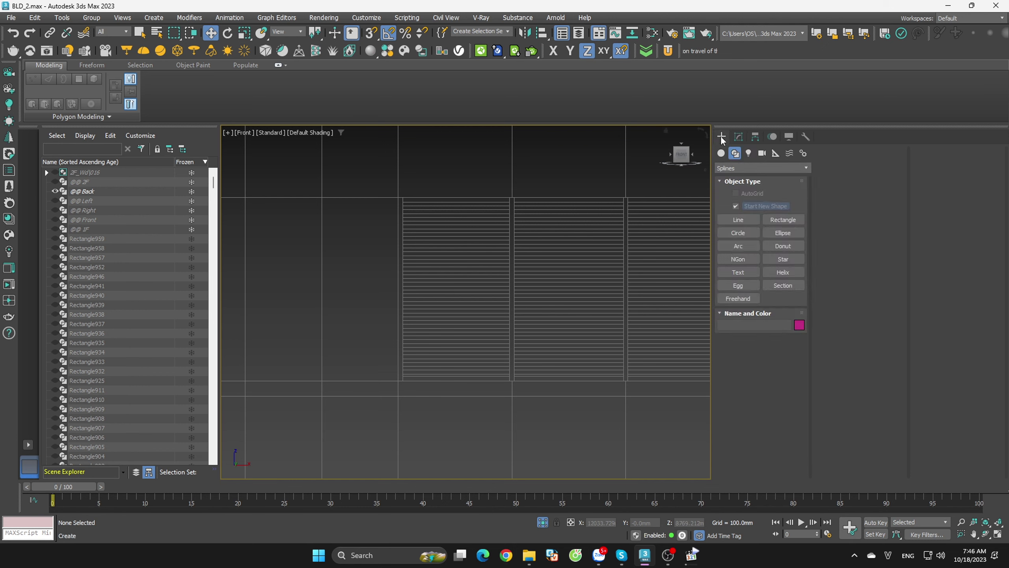
click(782, 220)
drag(401, 197, 401, 379)
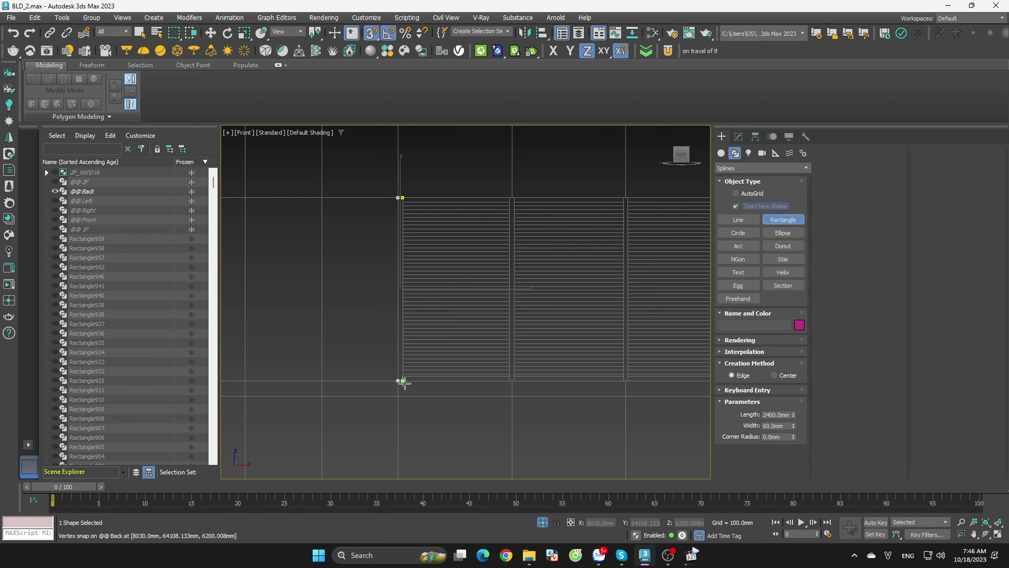
drag(508, 197, 514, 379)
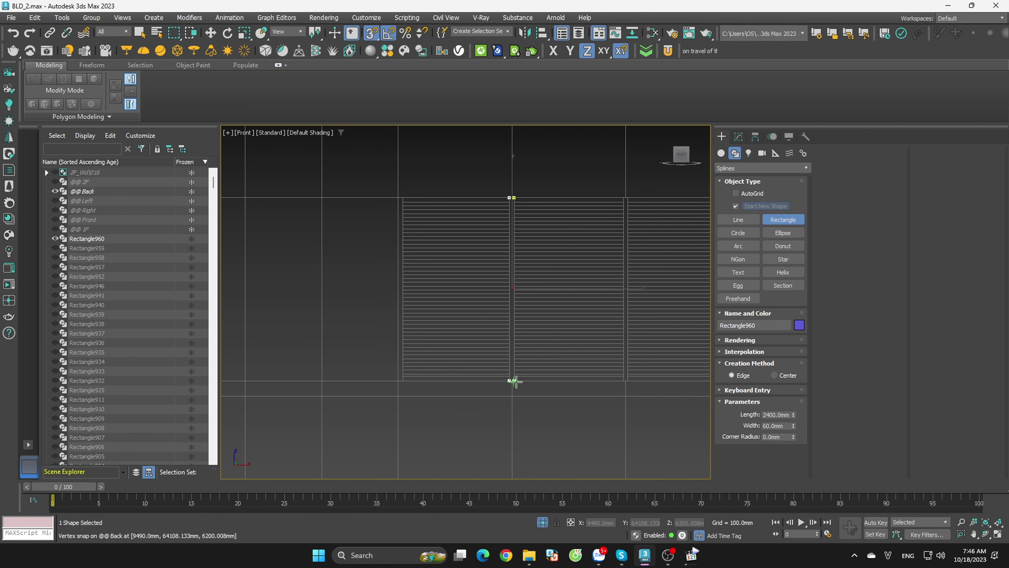
drag(619, 380, 630, 197)
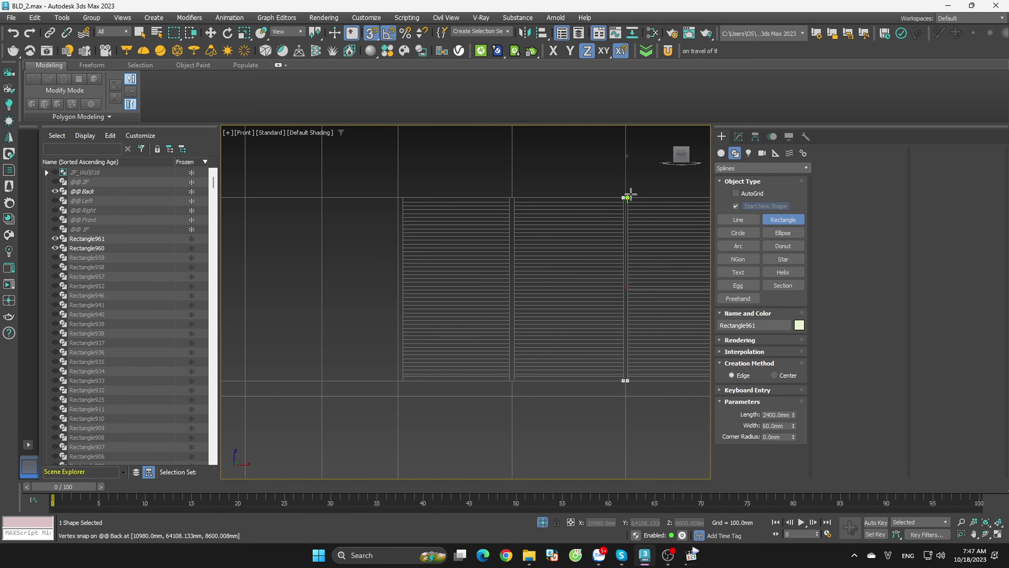
middle_drag(646, 232, 586, 223)
drag(608, 218, 612, 400)
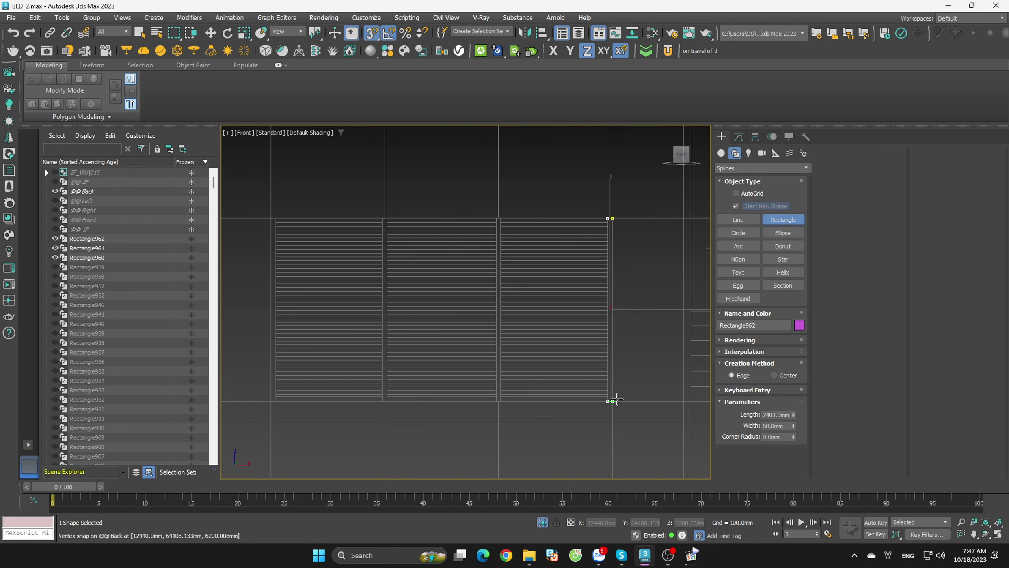
- Turn off snapping, then select and isolate the four new rectangles
key(w)
key(s)
scroll(655, 336, down, 3)
drag(675, 238, 429, 432)
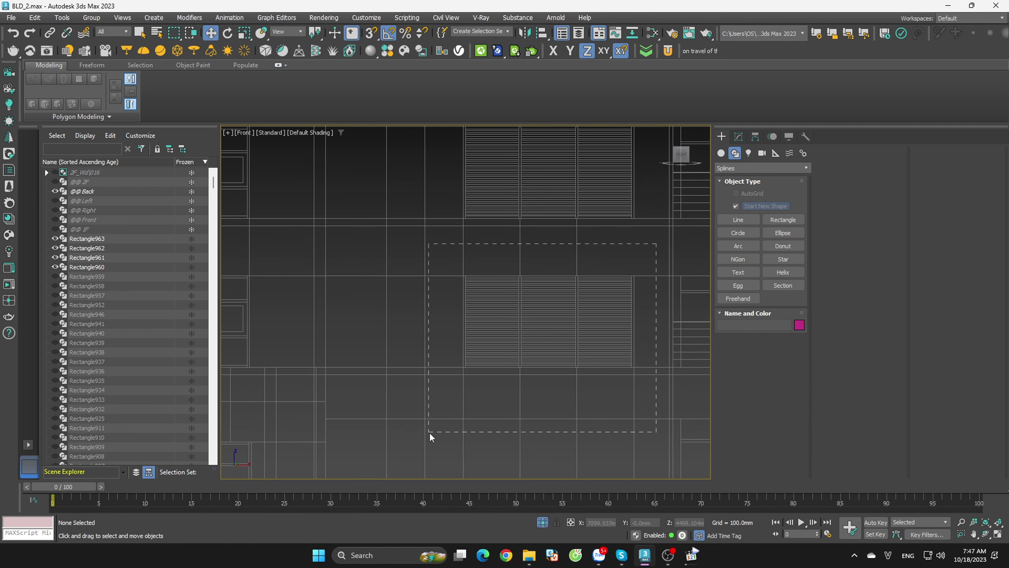
key(alt+q)
mouse_move(559, 376)
alt+middle_down()
mouse_move(576, 406)
mouse_move(531, 502)
alt+middle_up()
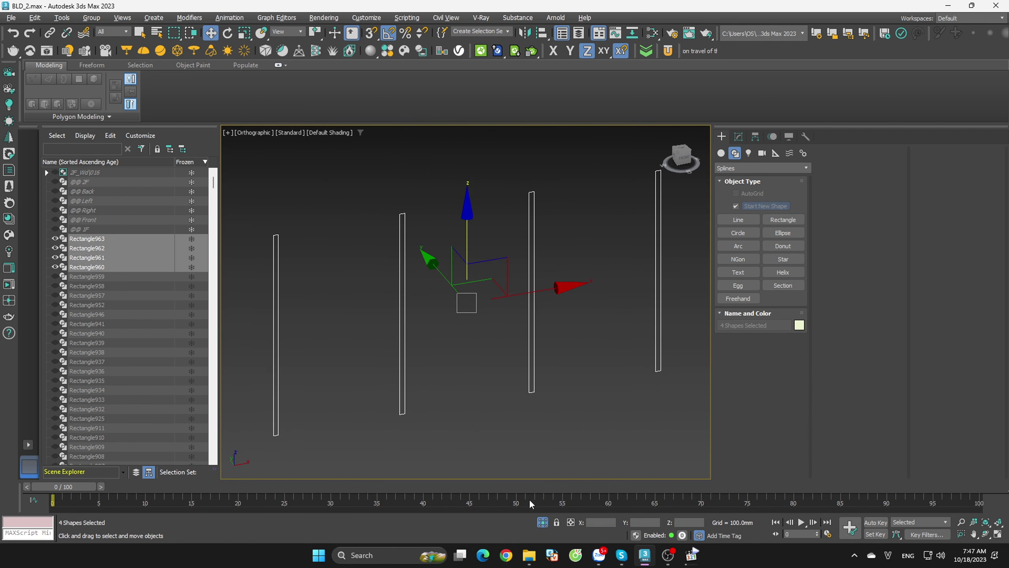
- Exit isolation and slide the four rectangles along Y toward the building
click(542, 523)
mouse_move(476, 295)
alt+middle_down()
mouse_move(445, 306)
mouse_move(444, 296)
mouse_move(572, 251)
mouse_move(561, 272)
mouse_move(580, 271)
mouse_move(430, 286)
alt+middle_up()
scroll(429, 285, up, 2)
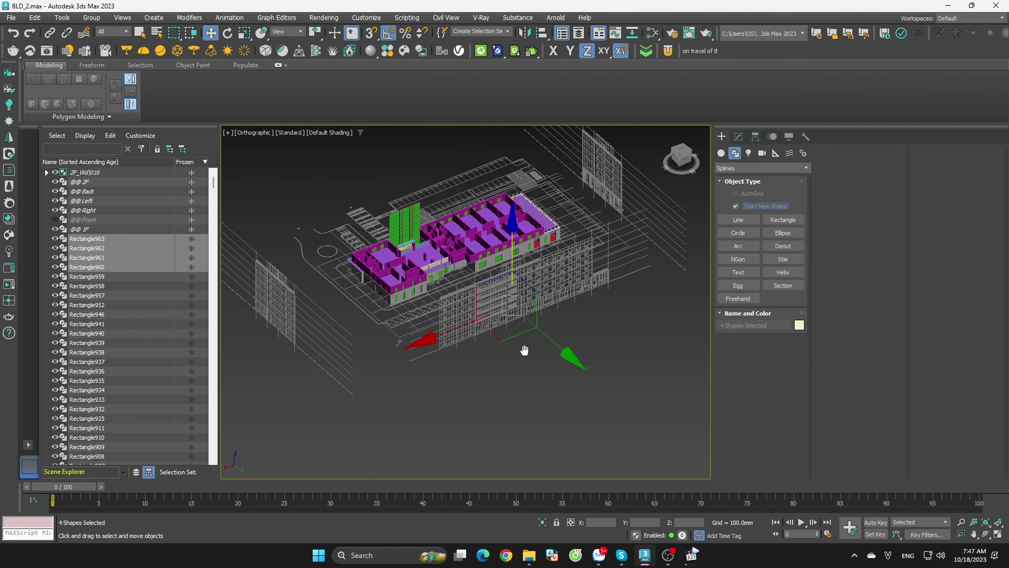
scroll(524, 350, up, 3)
drag(556, 369, 473, 312)
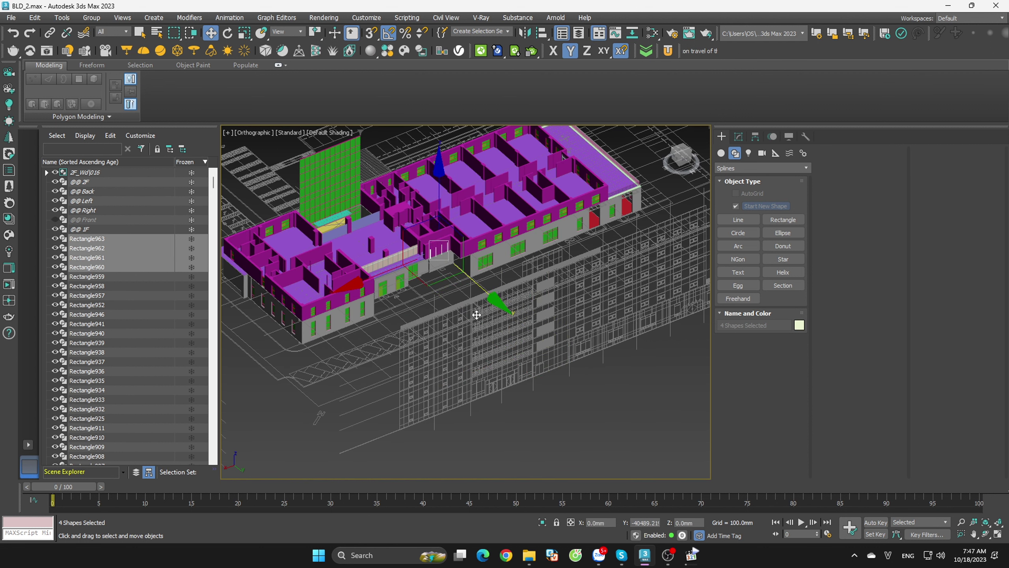
- Vertex-snap the rectangles into the wall, then add the 2F floor plan to the selection
scroll(439, 253, up, 4)
scroll(456, 271, up, 4)
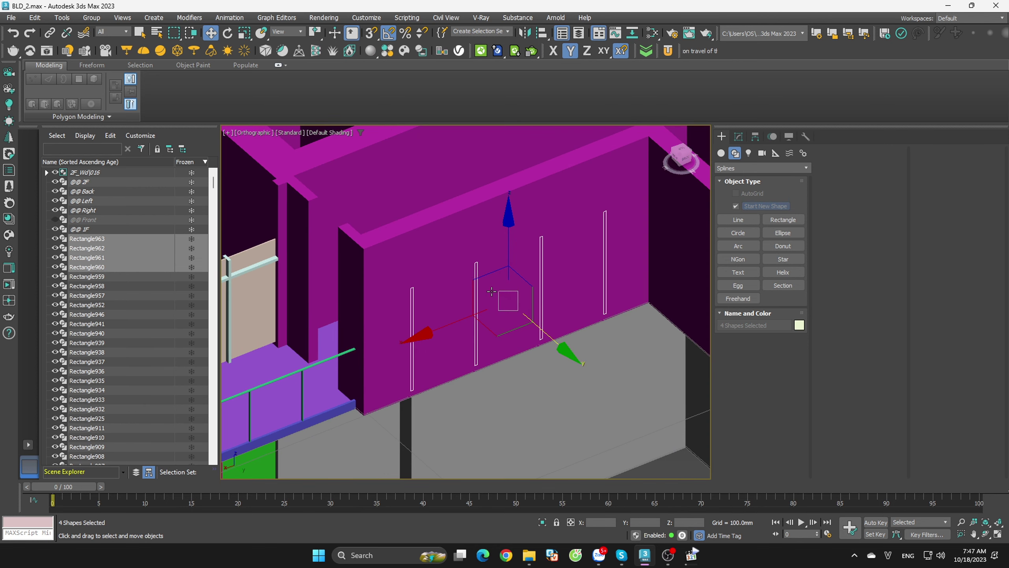
key(s)
mouse_move(562, 350)
mouse_down()
mouse_move(580, 364)
mouse_move(558, 341)
mouse_move(556, 350)
mouse_up()
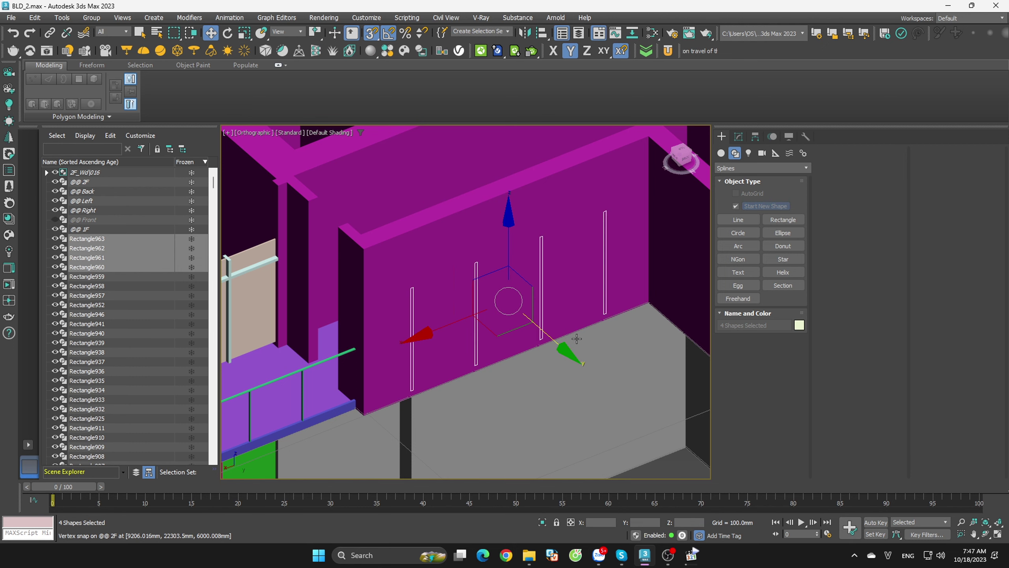
key(s)
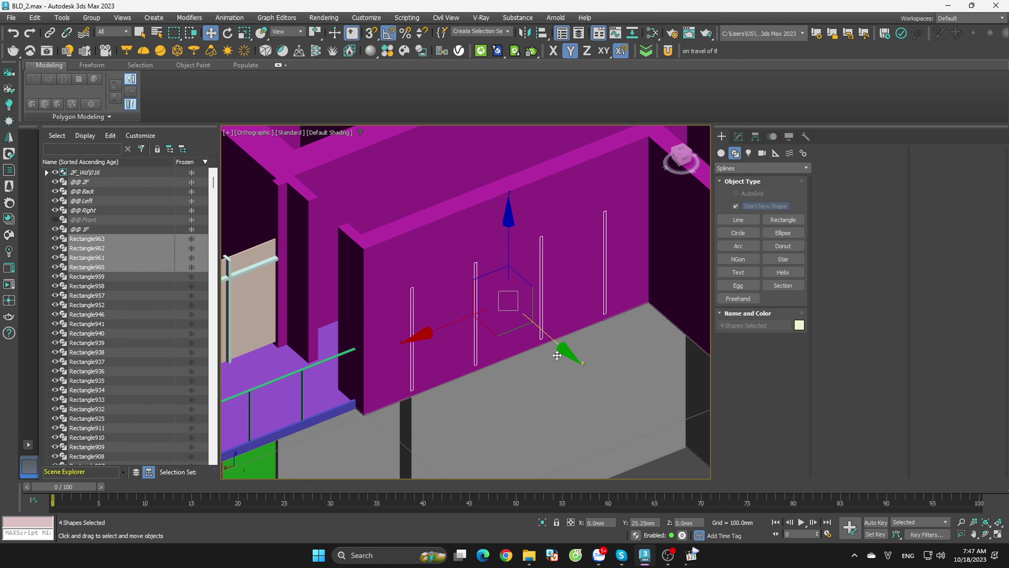
drag(556, 350, 557, 353)
scroll(572, 352, down, 5)
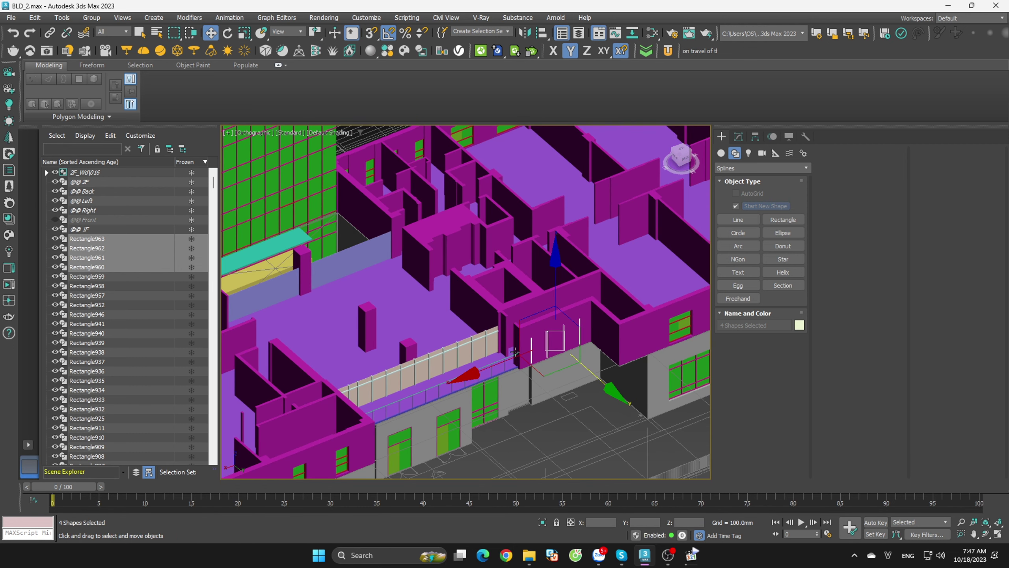
ctrl+click(102, 183)
- Isolate the rectangles with the 2F plan in Top view, keeping only the rectangles selected
key(alt+q)
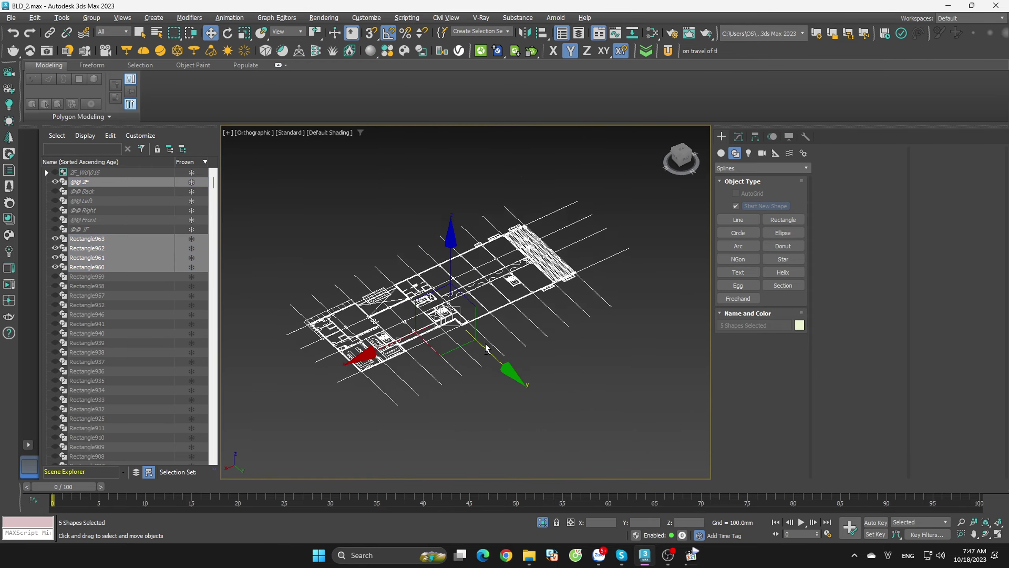
click(683, 154)
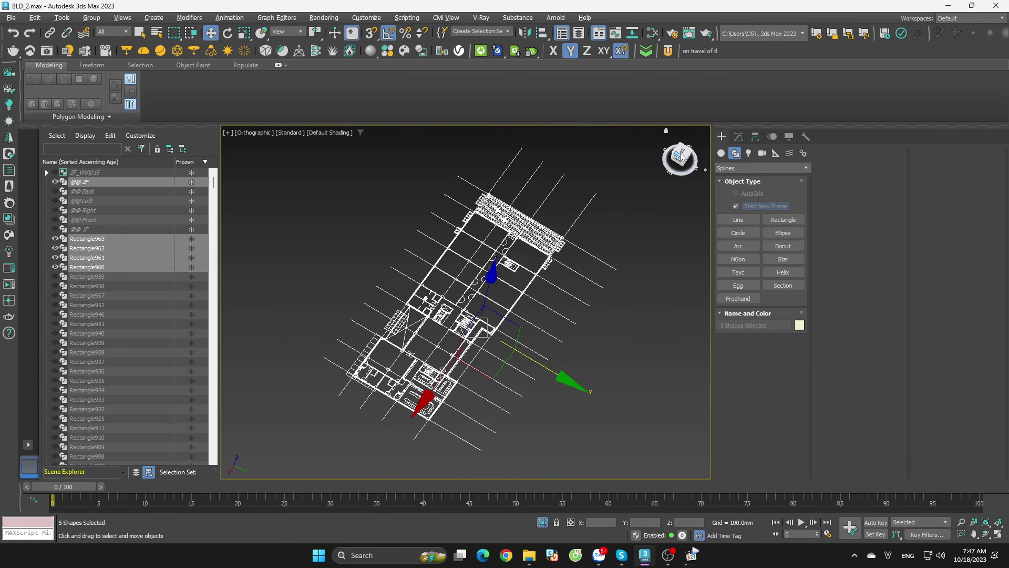
drag(349, 275, 534, 421)
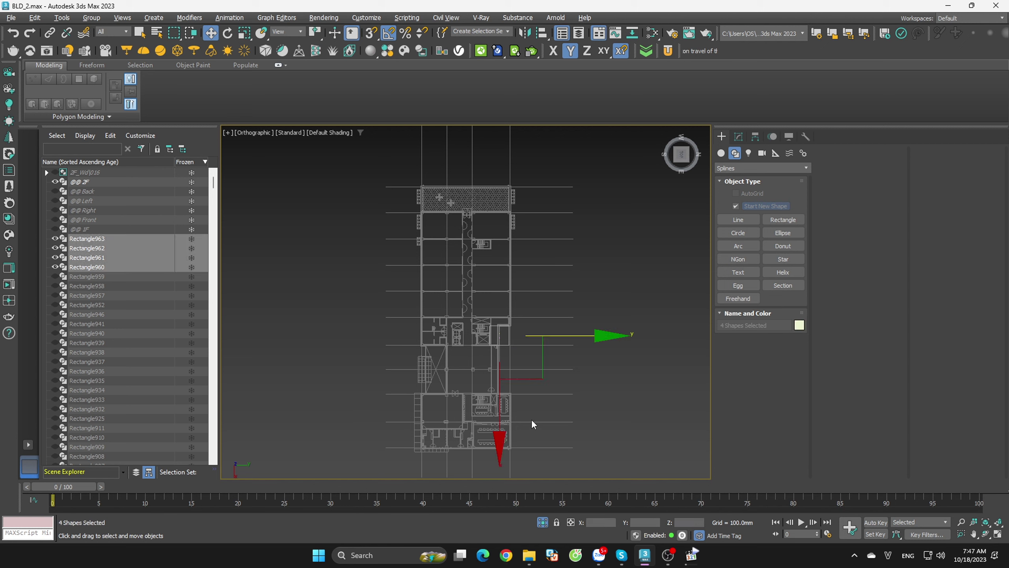
scroll(504, 361, up, 4)
scroll(503, 361, up, 2)
scroll(492, 366, up, 2)
scroll(487, 373, up, 2)
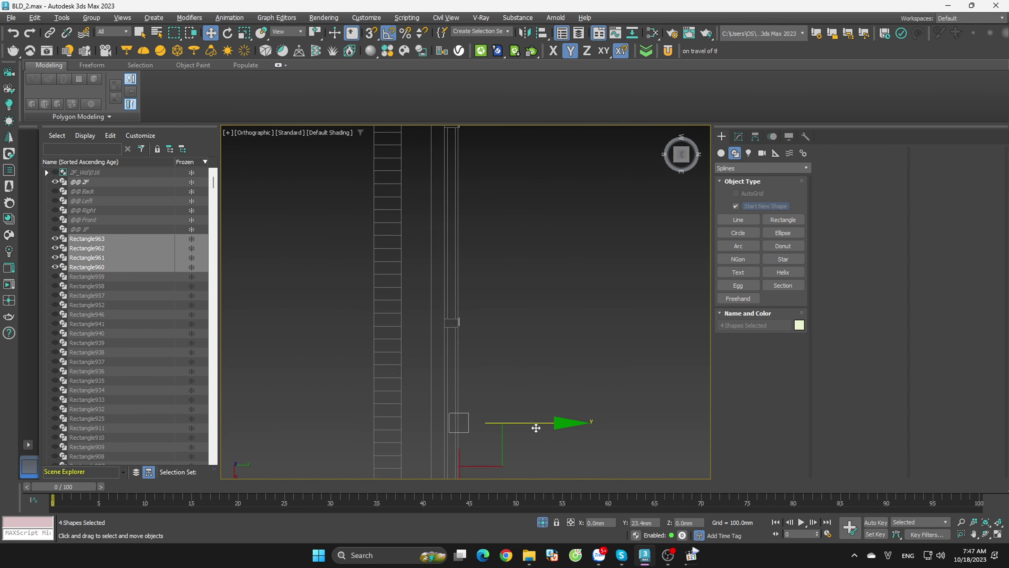
scroll(541, 378, down, 2)
scroll(548, 342, down, 1)
scroll(557, 310, down, 2)
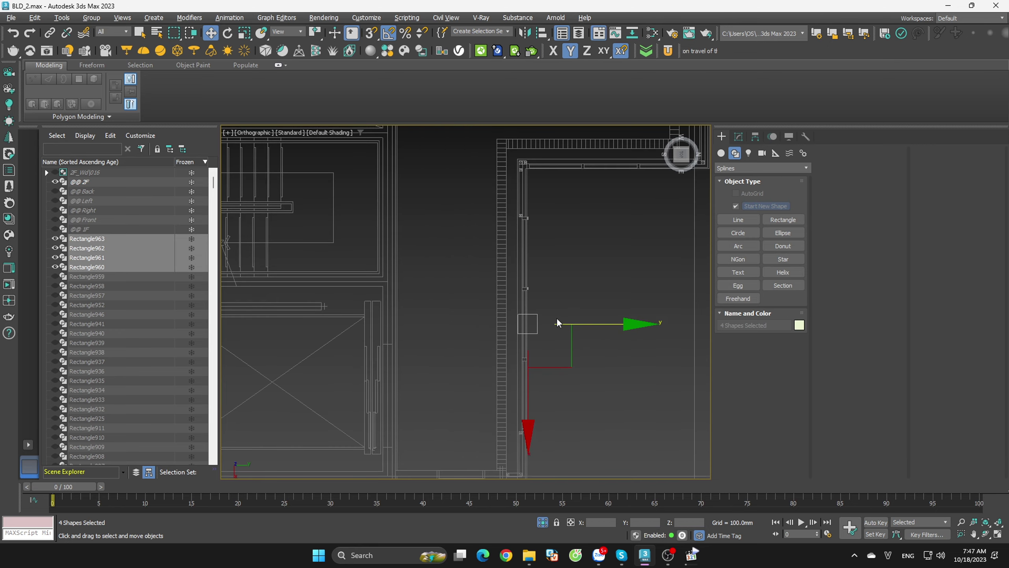
alt+middle_drag(560, 339, 558, 346)
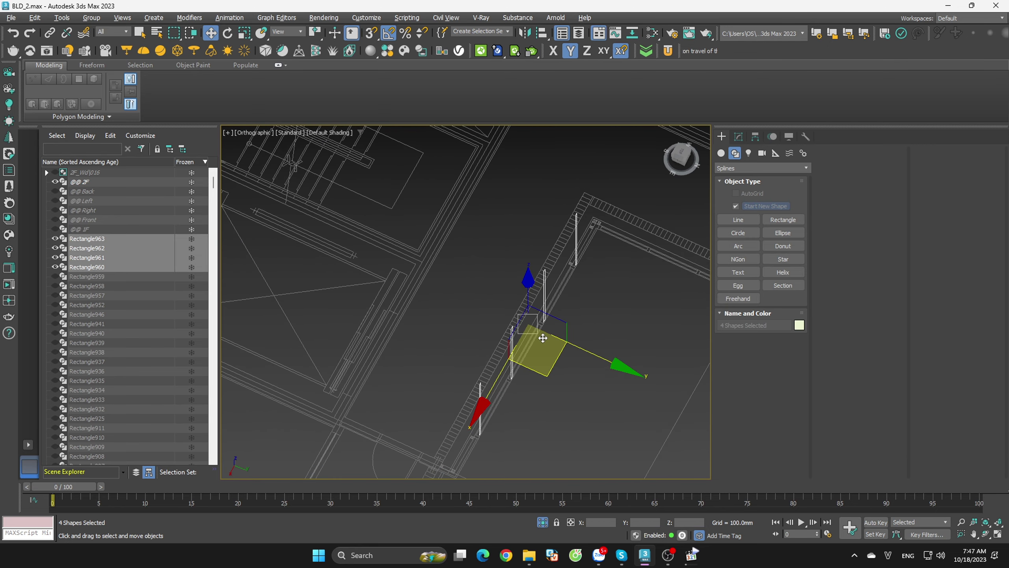
click(680, 155)
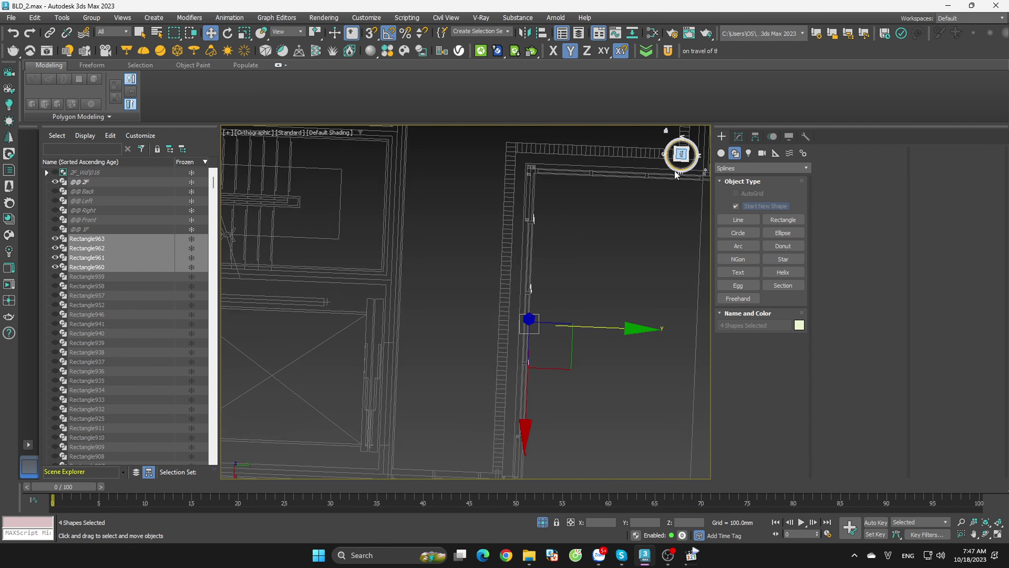
- Shift the rectangles along Y, checking their position from the Back and Top views
mouse_move(615, 296)
mouse_down()
mouse_move(600, 302)
mouse_move(618, 307)
mouse_up()
mouse_move(539, 322)
alt+middle_down()
mouse_move(552, 333)
mouse_move(468, 280)
mouse_move(489, 274)
alt+middle_up()
click(680, 156)
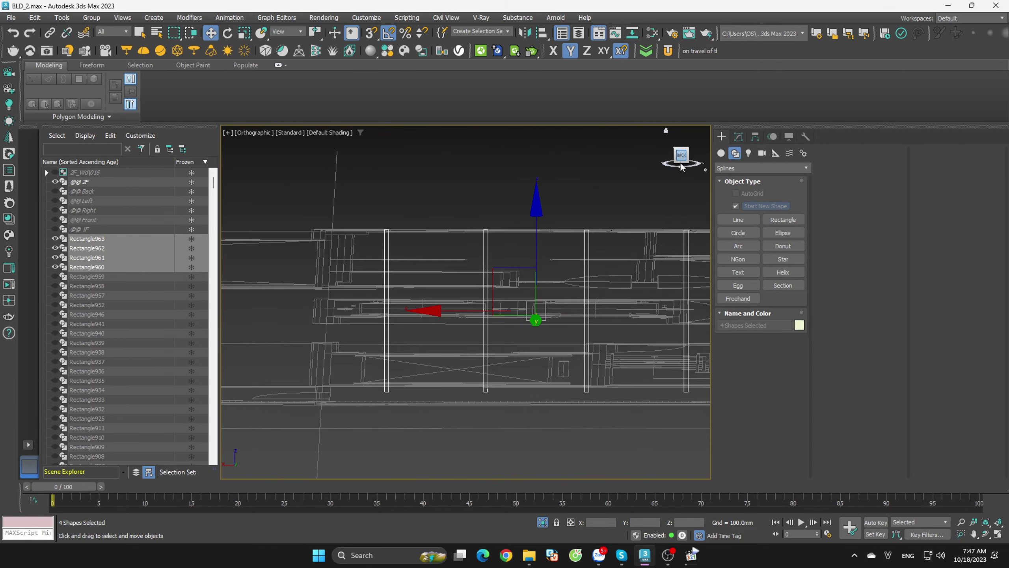
alt+middle_drag(584, 267, 642, 372)
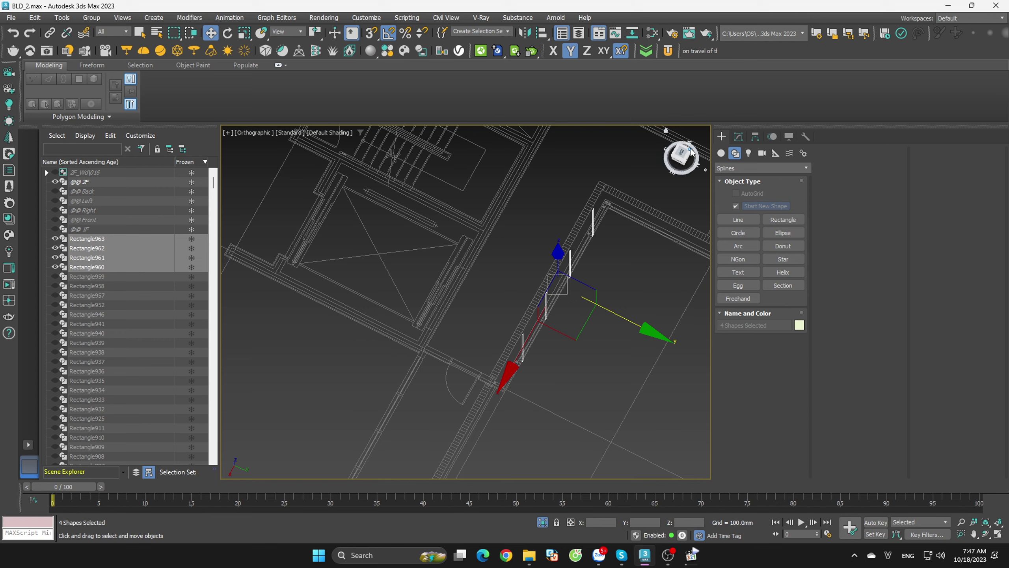
click(679, 156)
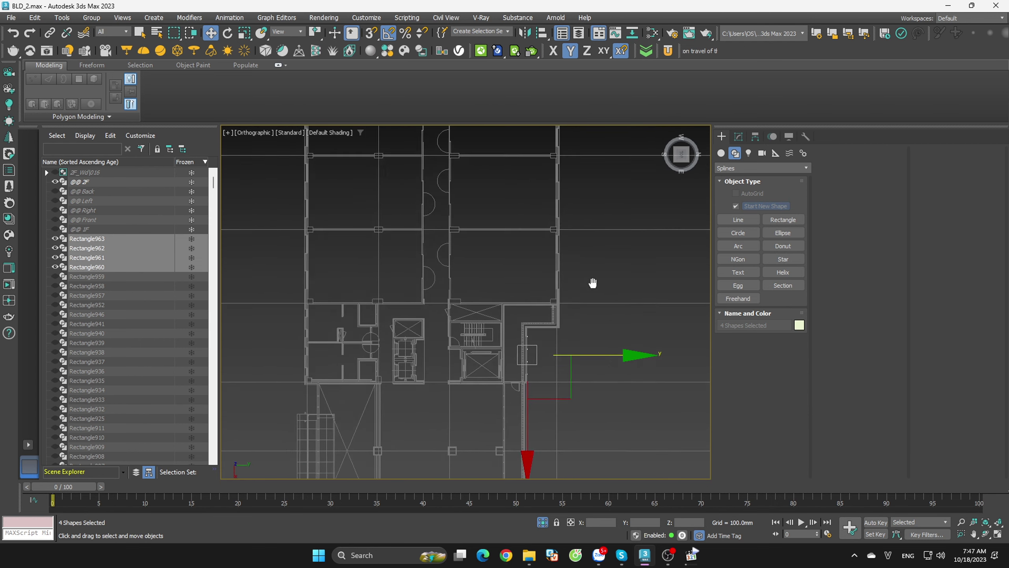
scroll(549, 327, up, 2)
scroll(586, 353, up, 2)
scroll(590, 358, down, 2)
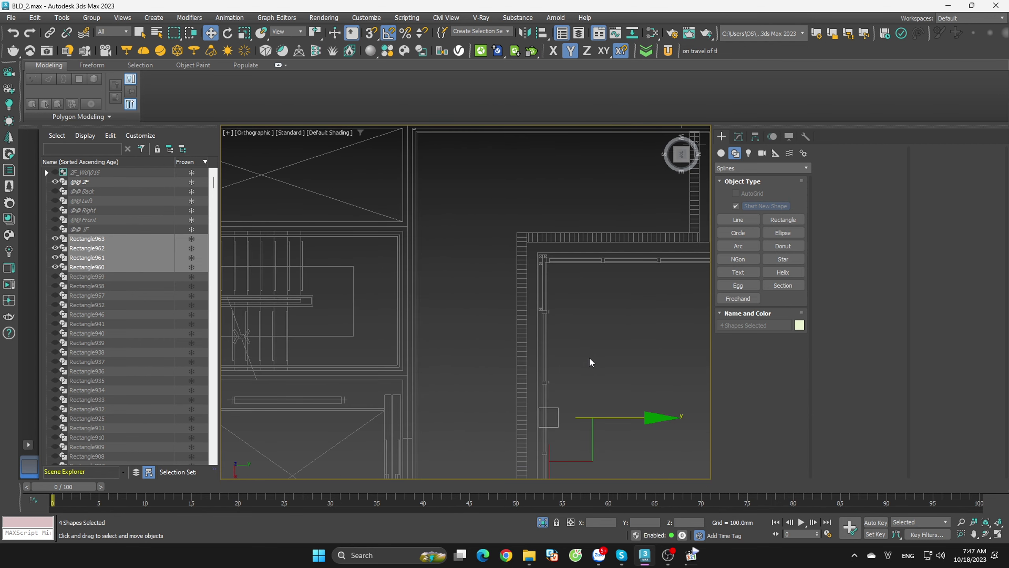
scroll(557, 294, up, 4)
scroll(550, 281, down, 3)
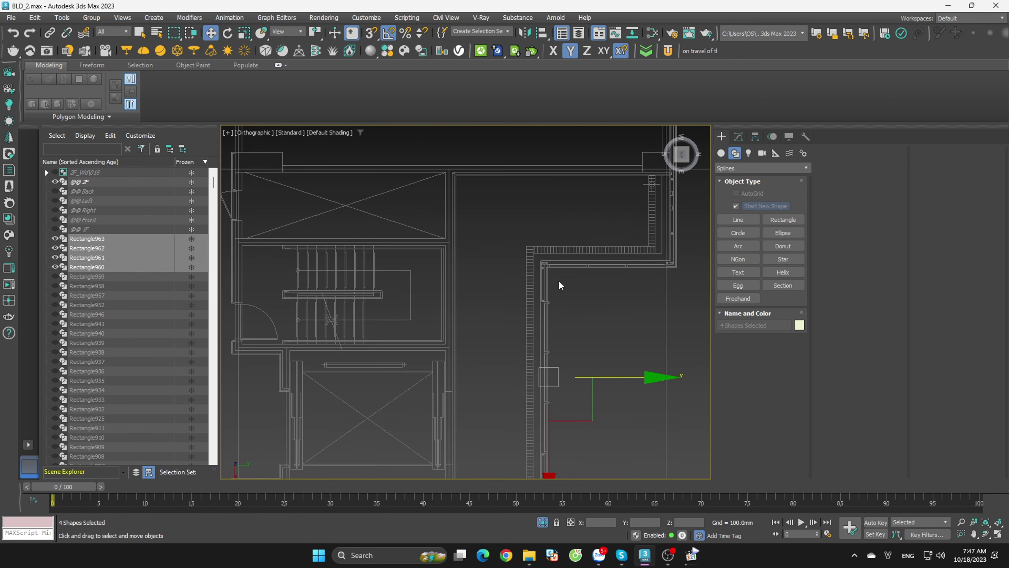
scroll(566, 276, up, 3)
scroll(574, 267, up, 2)
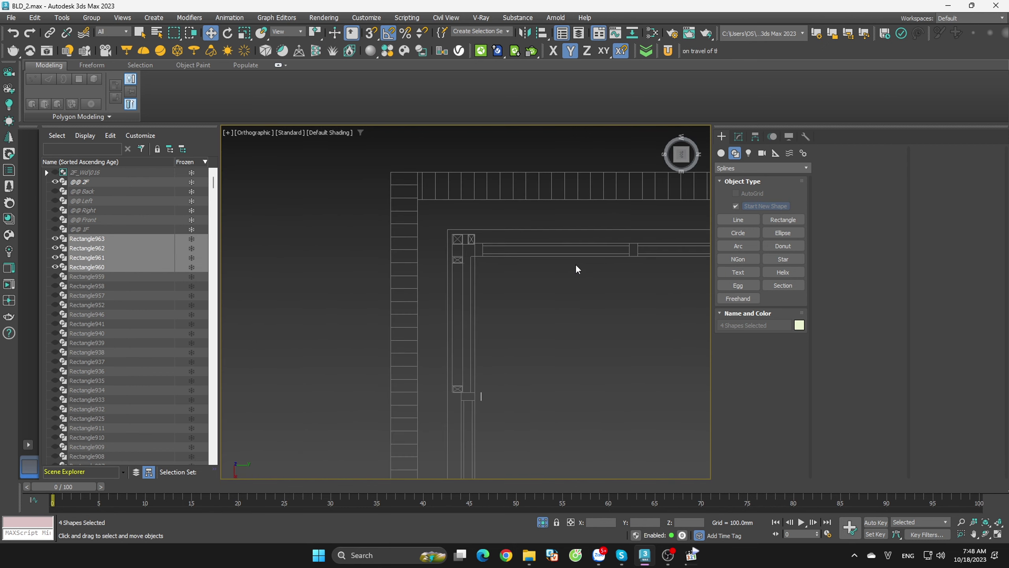
scroll(575, 269, down, 5)
scroll(578, 377, up, 4)
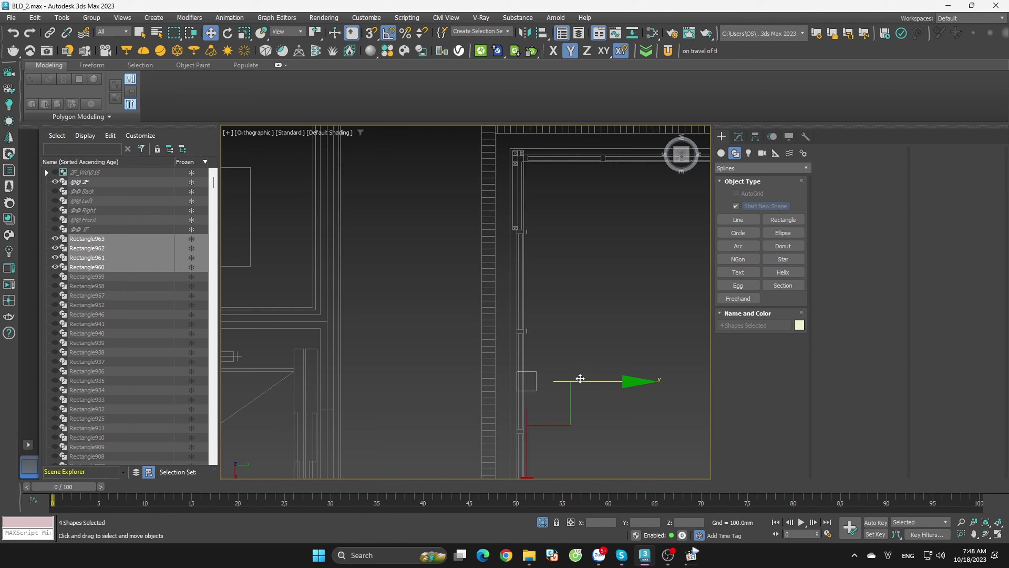
scroll(595, 291, down, 2)
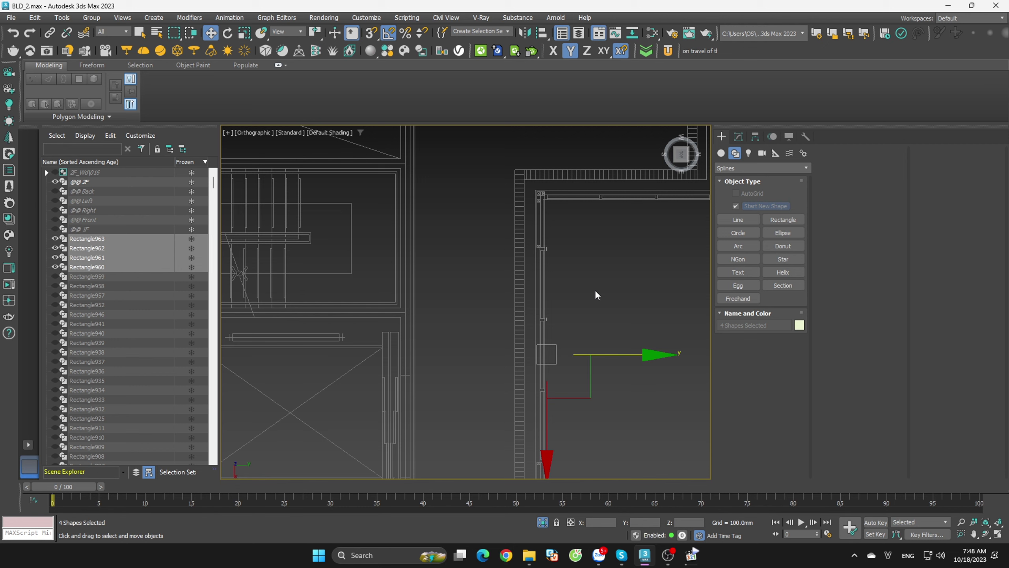
scroll(594, 289, down, 2)
scroll(595, 290, down, 2)
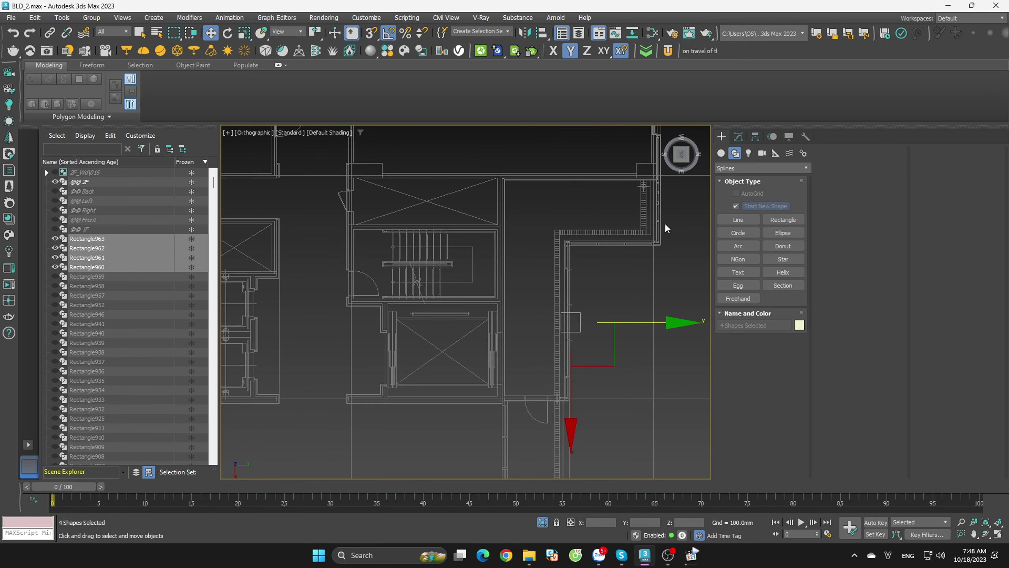
scroll(665, 225, up, 3)
scroll(662, 224, up, 2)
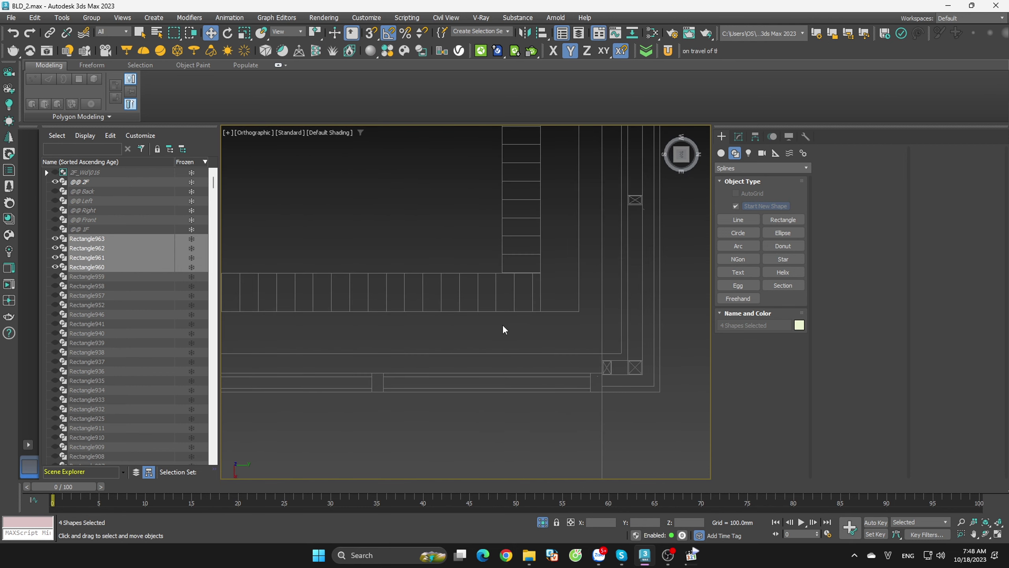
scroll(509, 313, down, 2)
scroll(447, 354, up, 2)
scroll(483, 365, up, 2)
scroll(462, 398, up, 2)
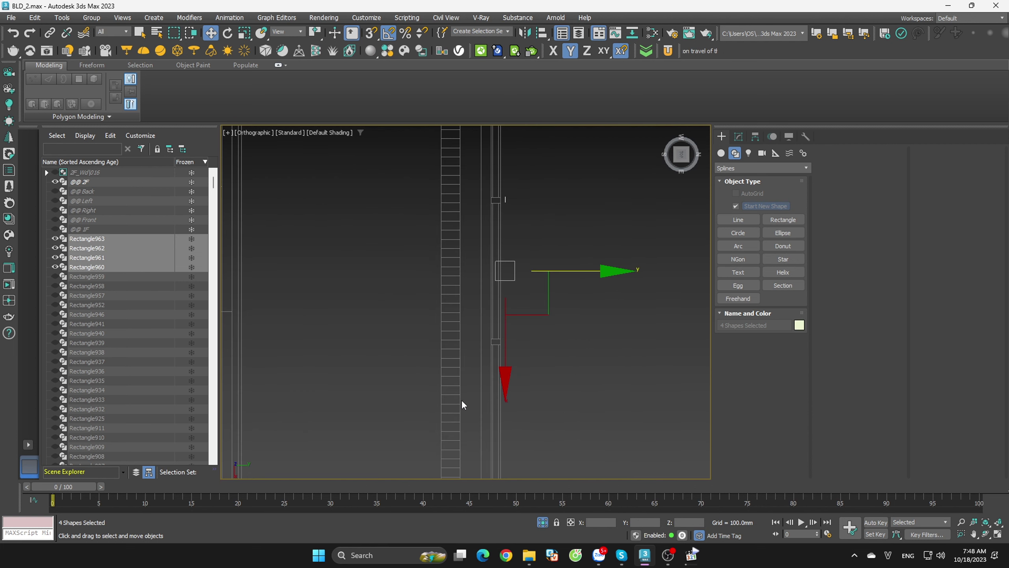
scroll(498, 194, up, 2)
scroll(495, 189, up, 2)
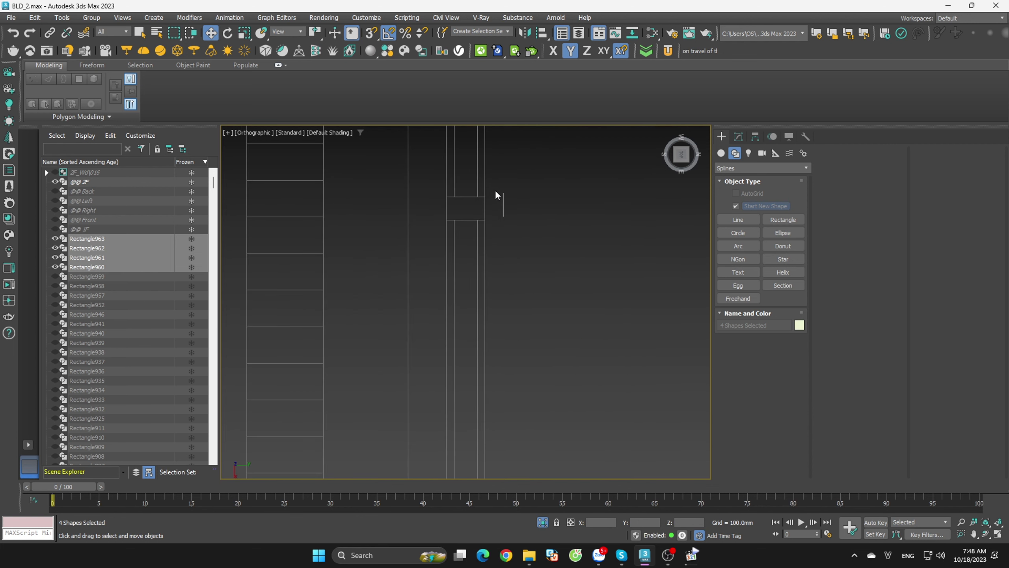
scroll(495, 190, down, 2)
scroll(524, 206, down, 2)
scroll(548, 324, down, 2)
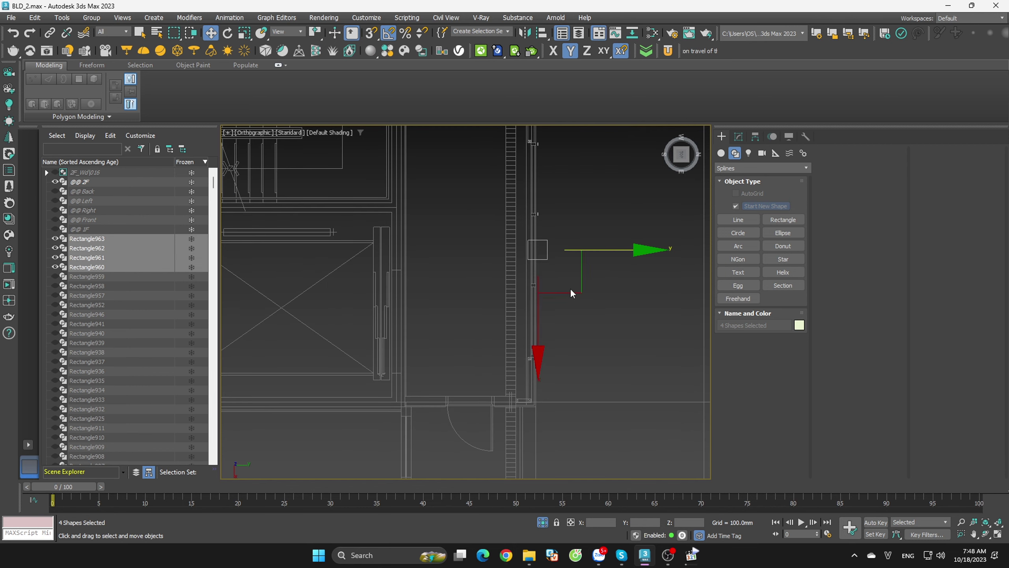
scroll(568, 292, down, 1)
- Nudge the rectangles along Y and snap them onto the corner wall vertex
drag(600, 235, 596, 235)
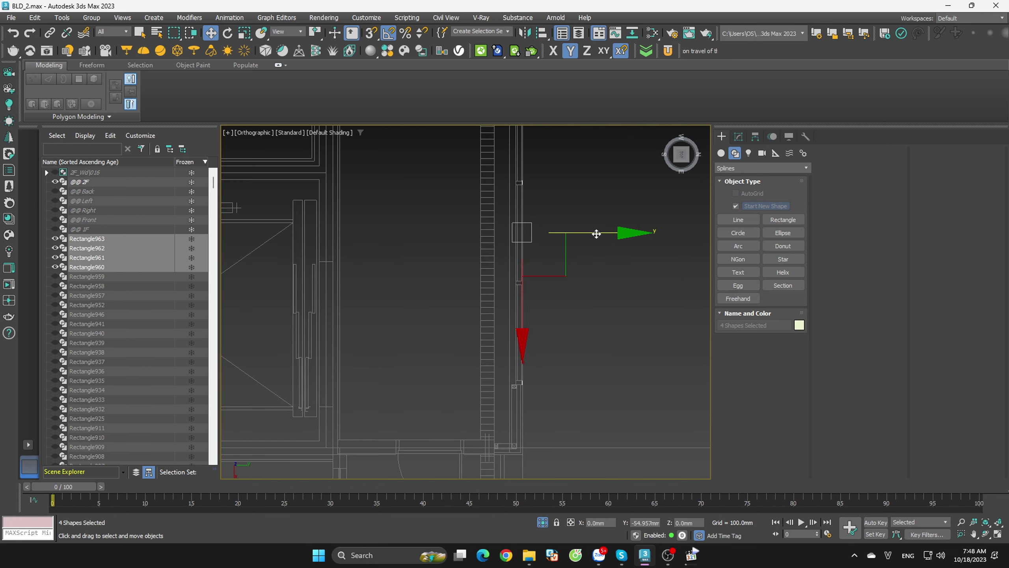
drag(597, 234, 599, 233)
scroll(529, 180, up, 5)
key(s)
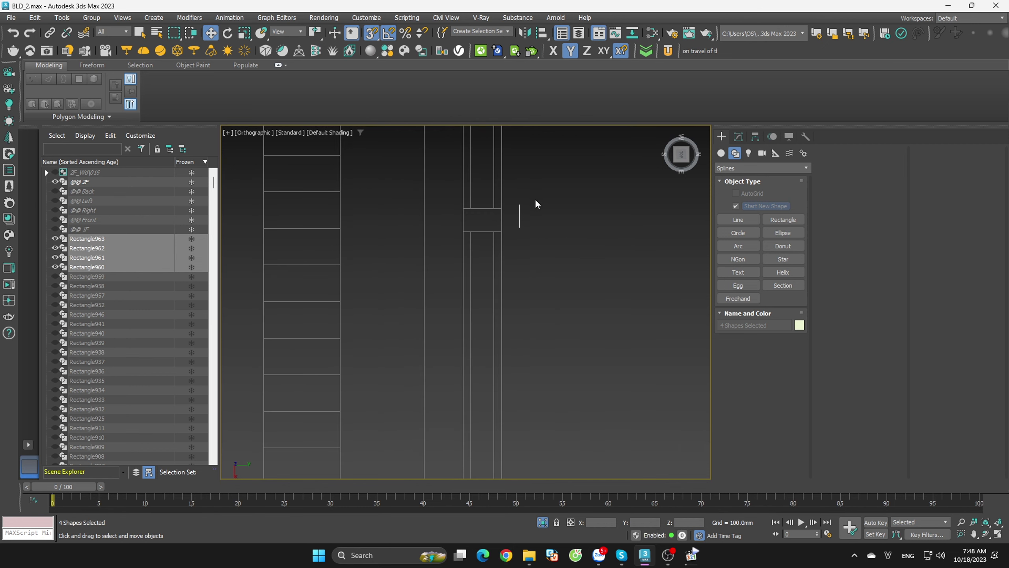
drag(507, 209, 509, 209)
scroll(543, 232, down, 4)
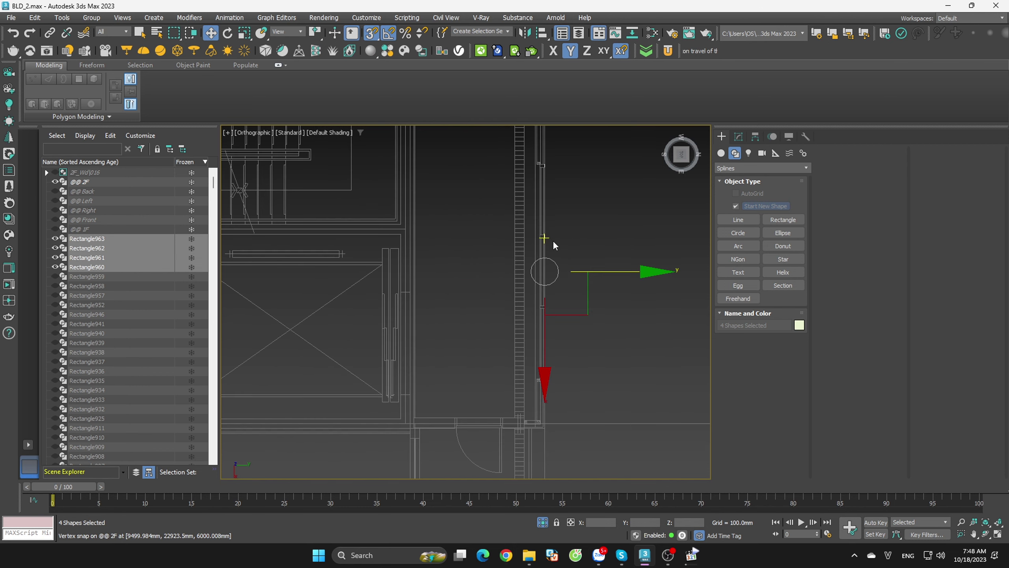
scroll(634, 263, down, 3)
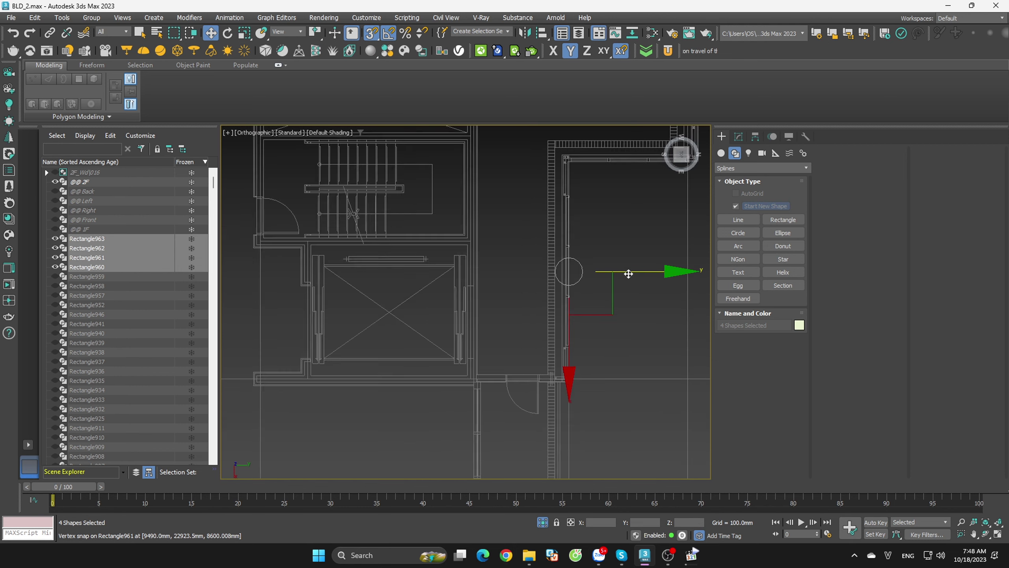
- Convert the four rectangles to Editable Splines
click(736, 138)
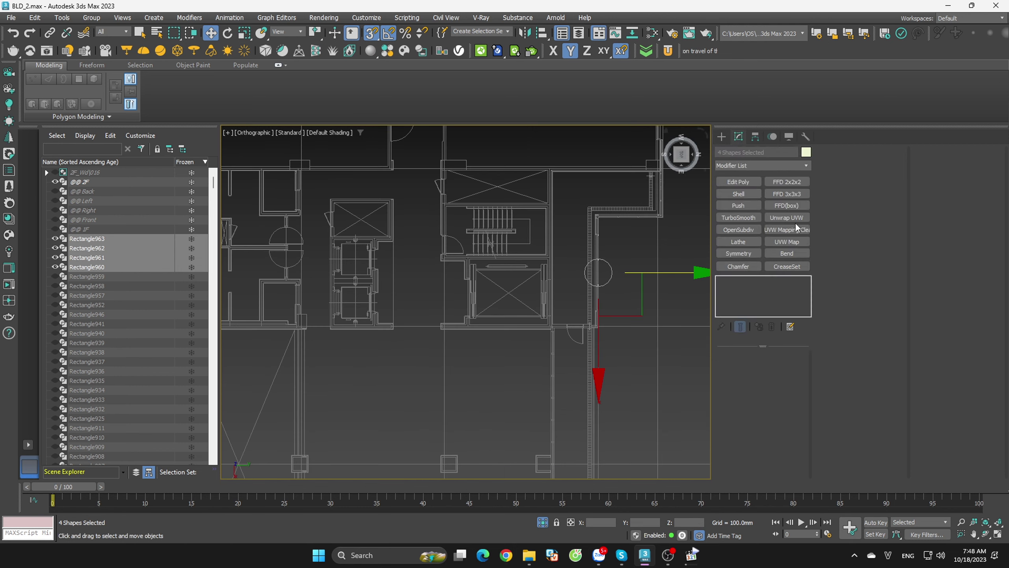
click(623, 240)
key(ctrl+z)
right_click(612, 243)
click(610, 244)
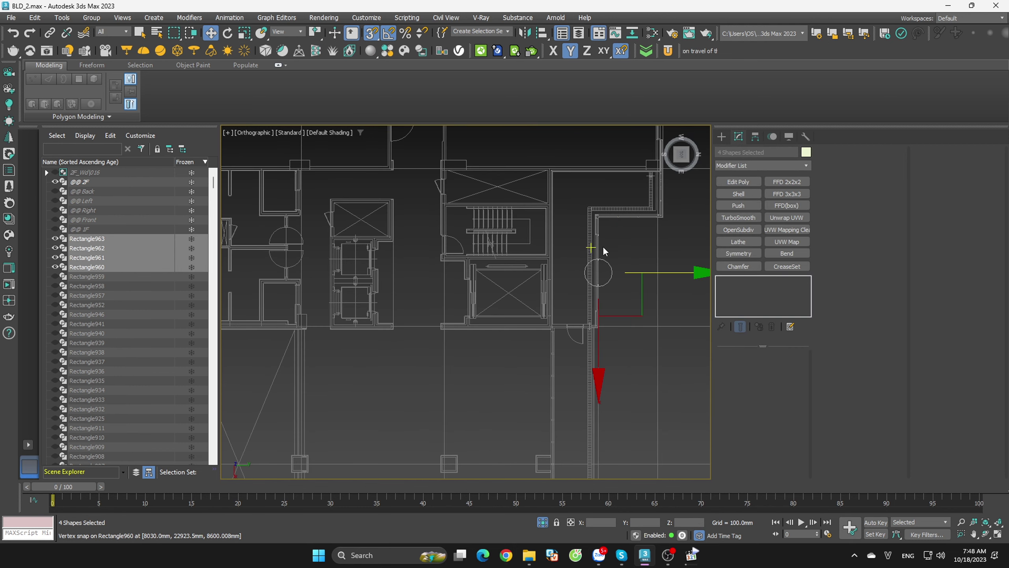
right_click(595, 282)
mouse_move(623, 445)
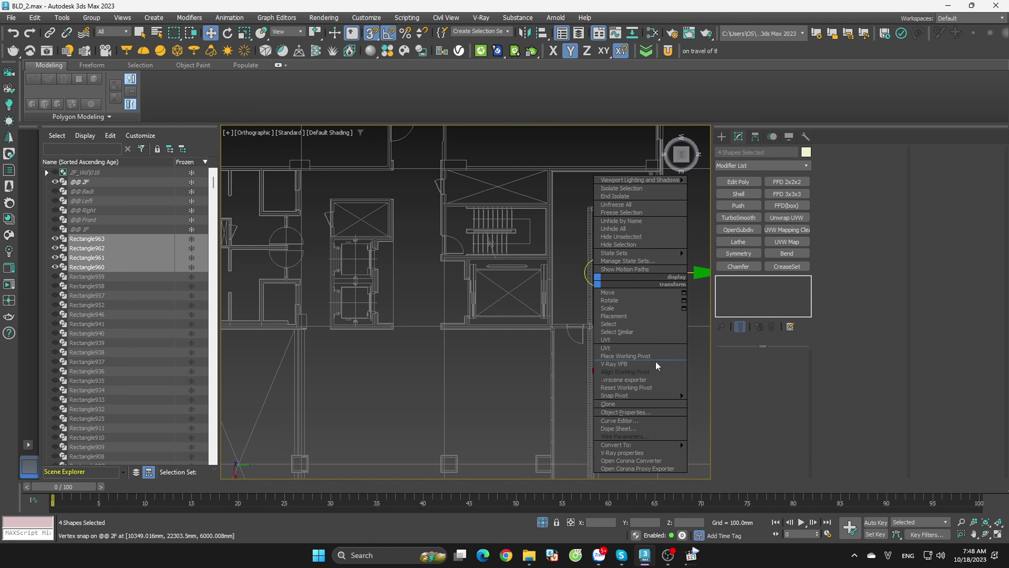
click(750, 453)
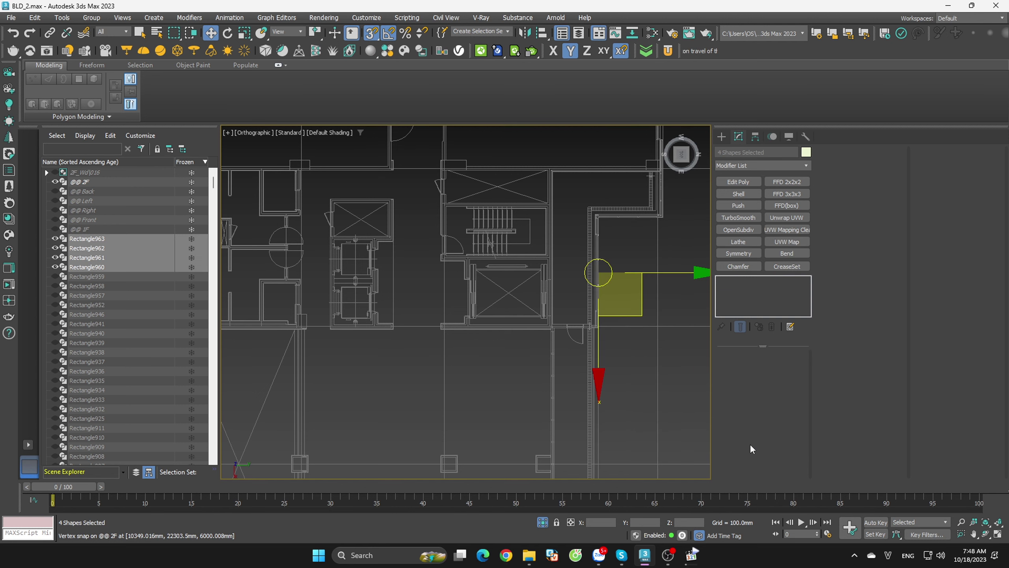
click(624, 339)
click(604, 314)
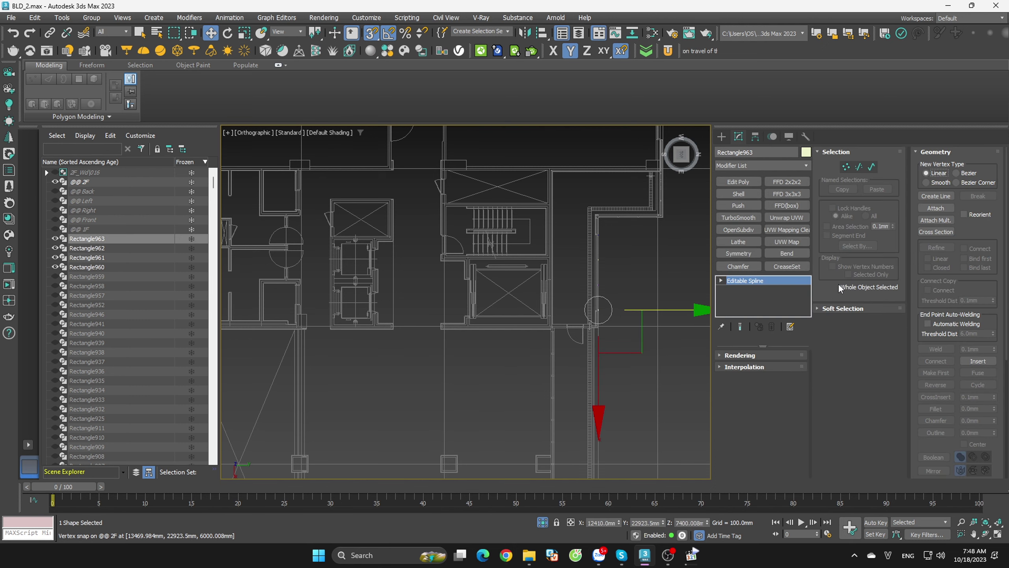
click(940, 221)
click(100, 83)
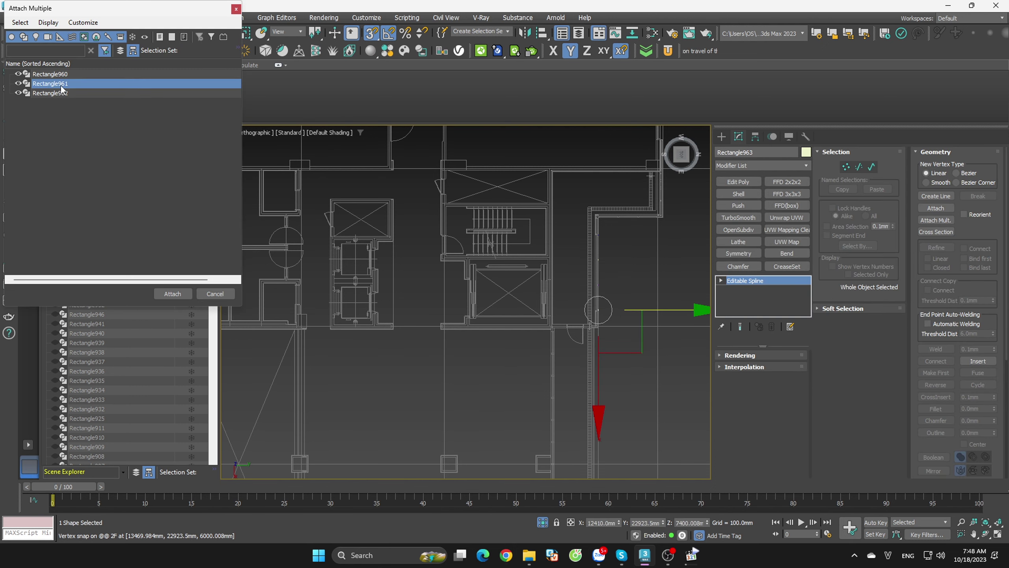
key(ctrl+a)
click(165, 290)
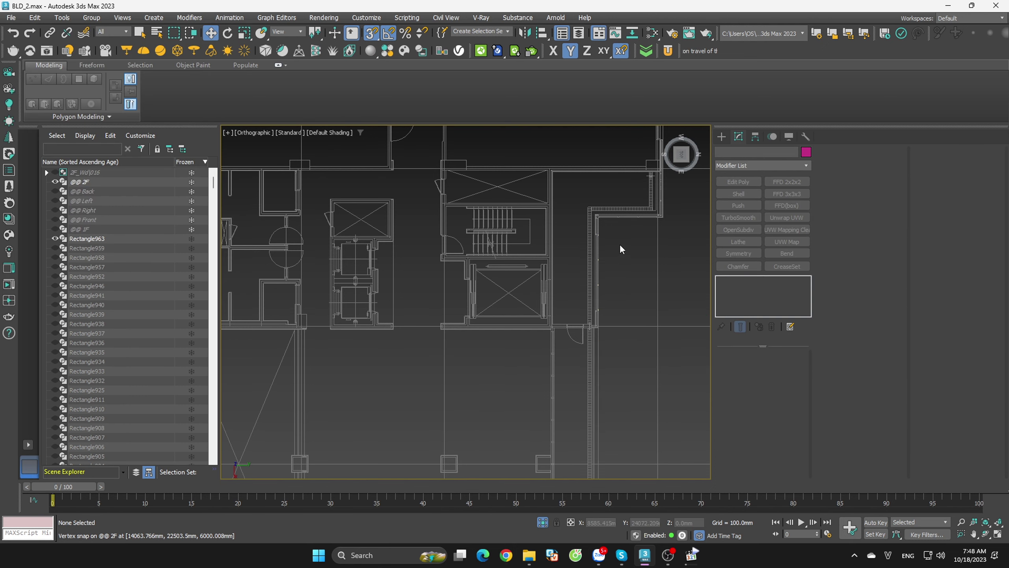
click(846, 166)
drag(644, 221, 586, 281)
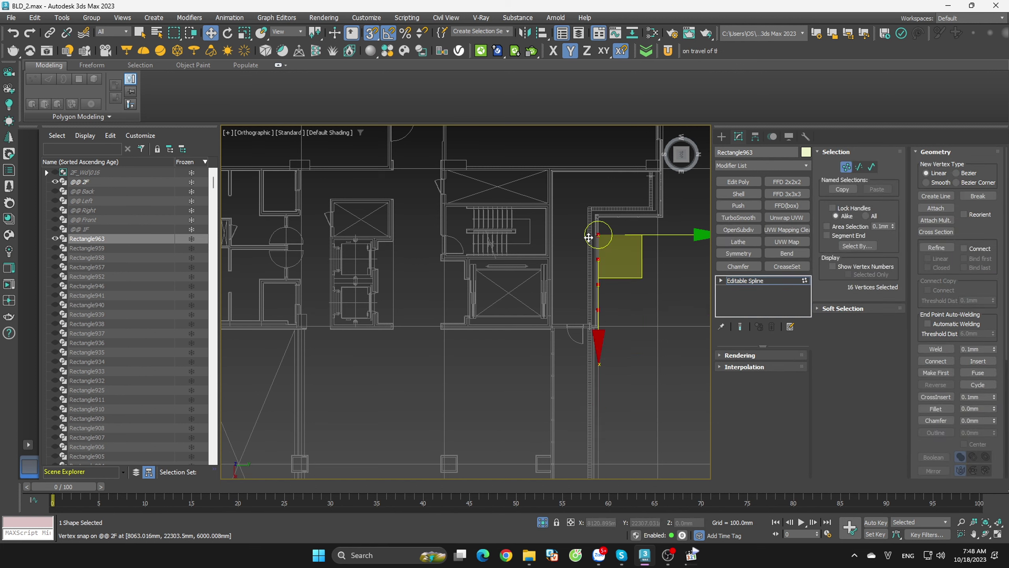
right_click(593, 235)
click(584, 175)
scroll(651, 232, up, 3)
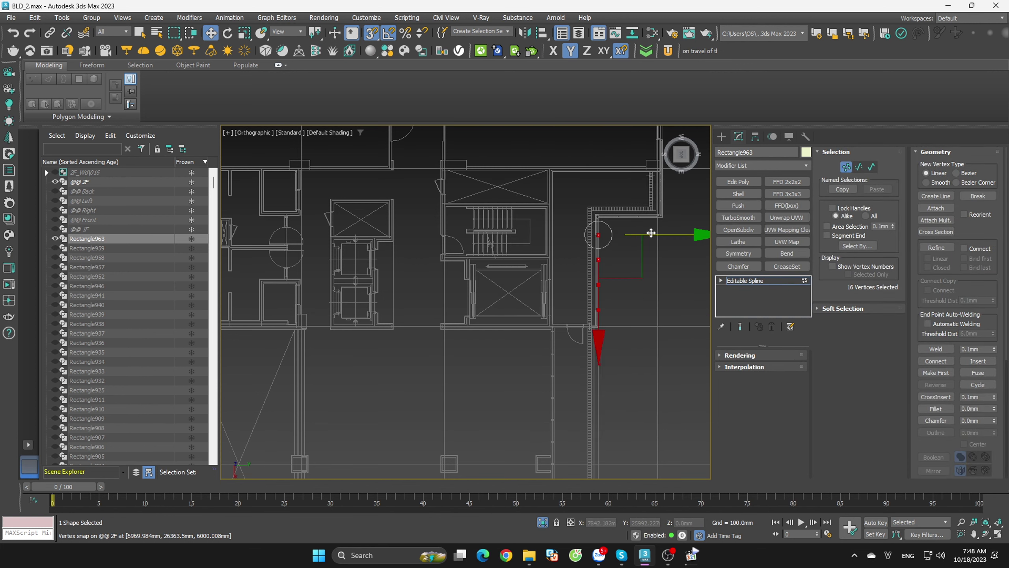
scroll(610, 237, up, 1)
scroll(635, 270, up, 2)
scroll(589, 240, up, 3)
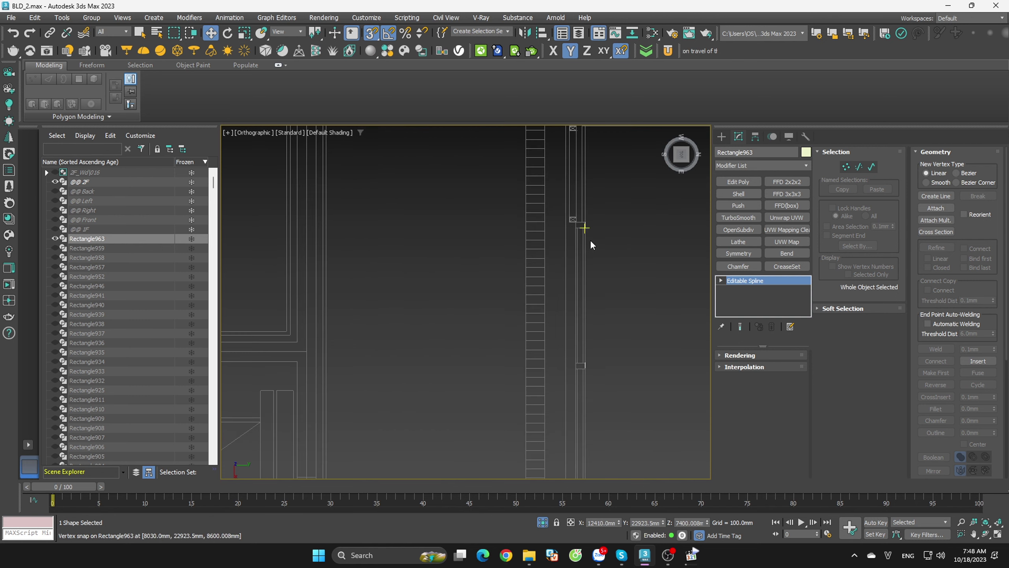
scroll(632, 231, up, 2)
click(611, 259)
scroll(620, 260, down, 3)
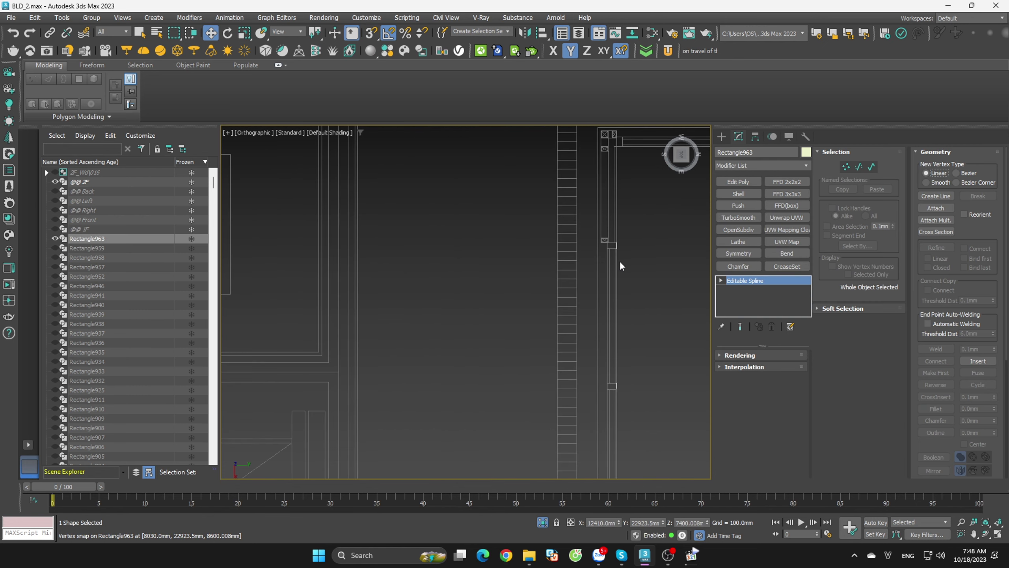
scroll(649, 252, up, 1)
scroll(633, 232, up, 1)
scroll(635, 283, up, 1)
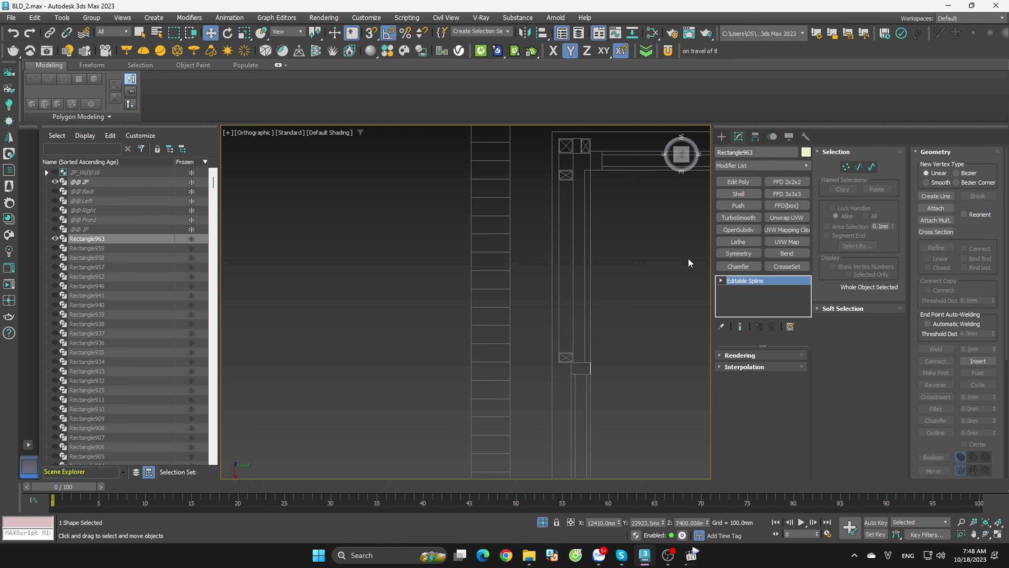
- Add a Shell modifier to Rectangle963 with a 100 mm Outer Amount
click(737, 194)
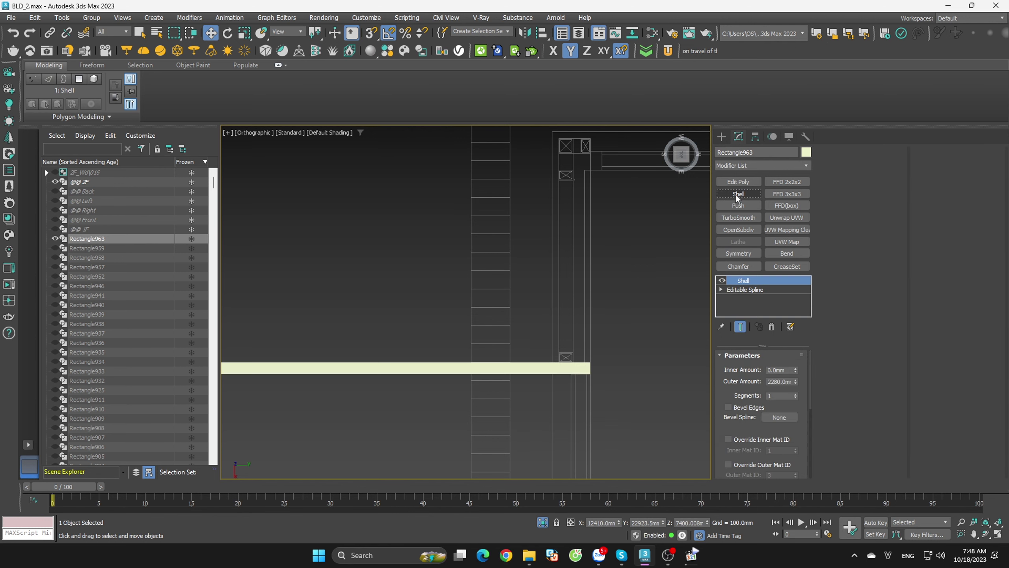
right_click(796, 382)
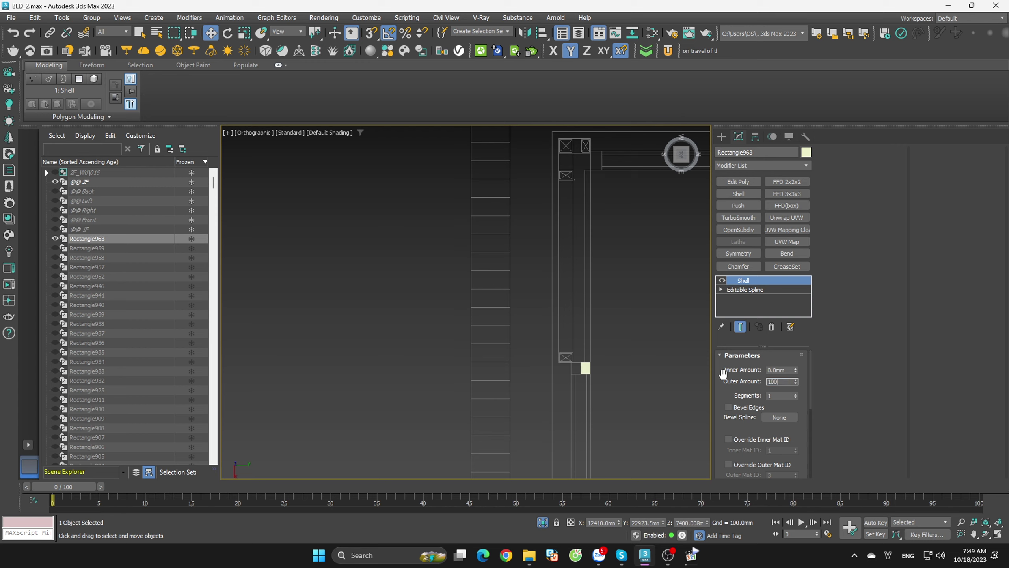
click(419, 219)
scroll(609, 289, down, 3)
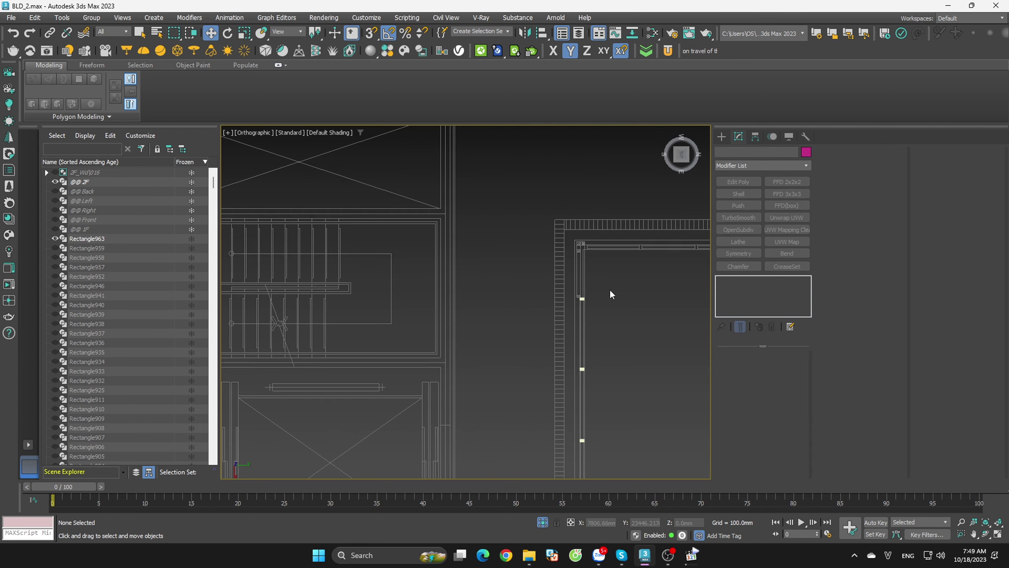
scroll(615, 292, down, 3)
mouse_move(622, 332)
alt+middle_down()
mouse_move(550, 284)
mouse_move(576, 325)
mouse_move(649, 242)
alt+middle_up()
key(ctrl+z)
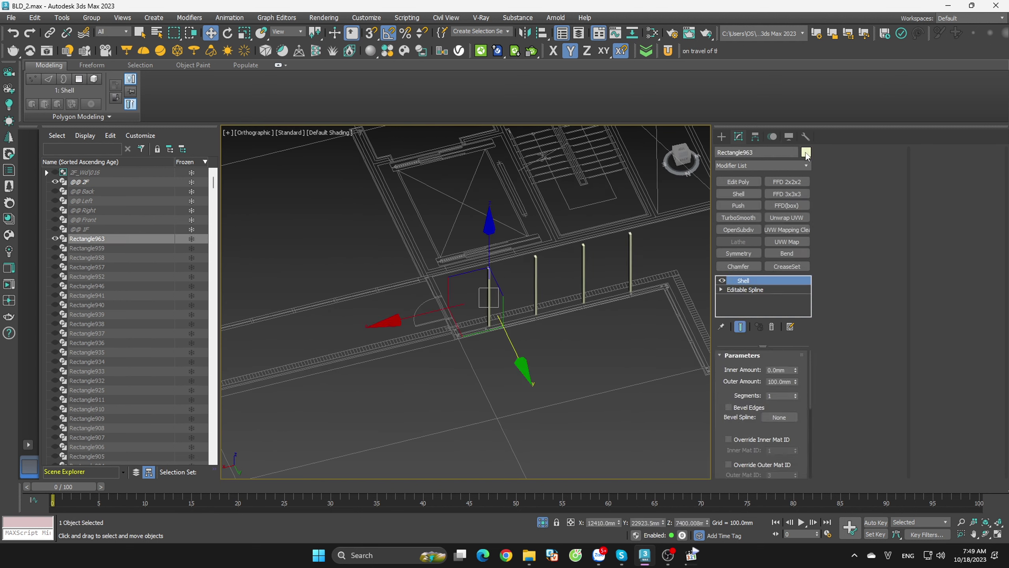
- Colour Rectangle963 red and exit isolation to show the whole building
click(805, 152)
click(499, 259)
click(634, 324)
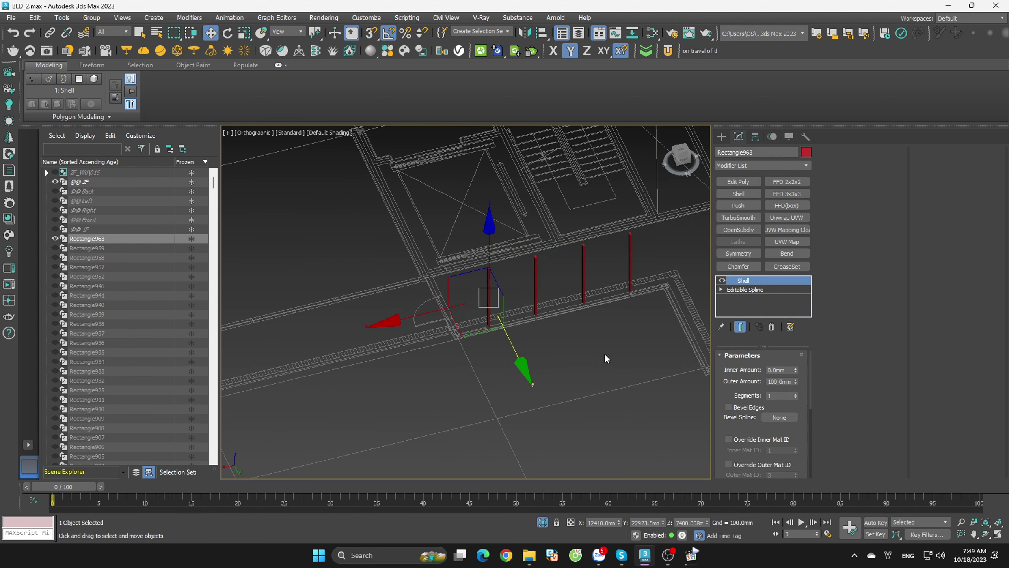
click(604, 353)
click(543, 522)
- Select wall Line055 and turn on Edged Faces display with F4
scroll(544, 359, up, 5)
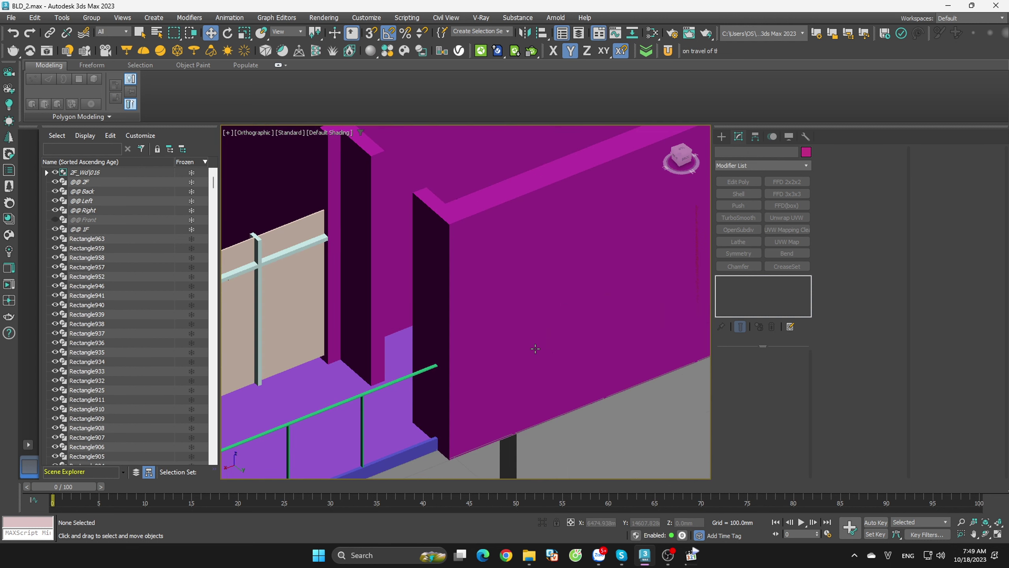
click(548, 330)
key(F4)
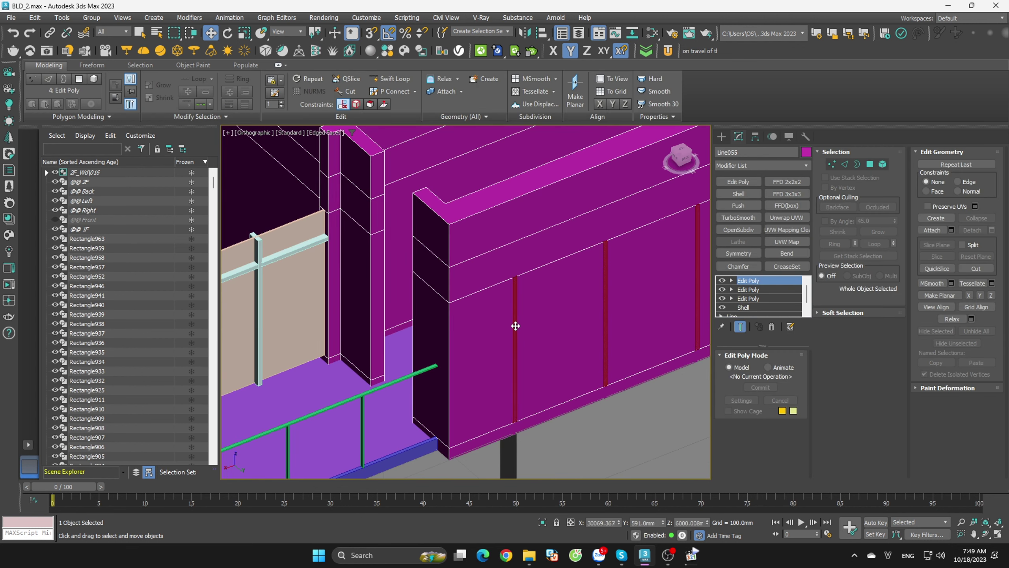
scroll(531, 357, down, 10)
scroll(494, 354, up, 2)
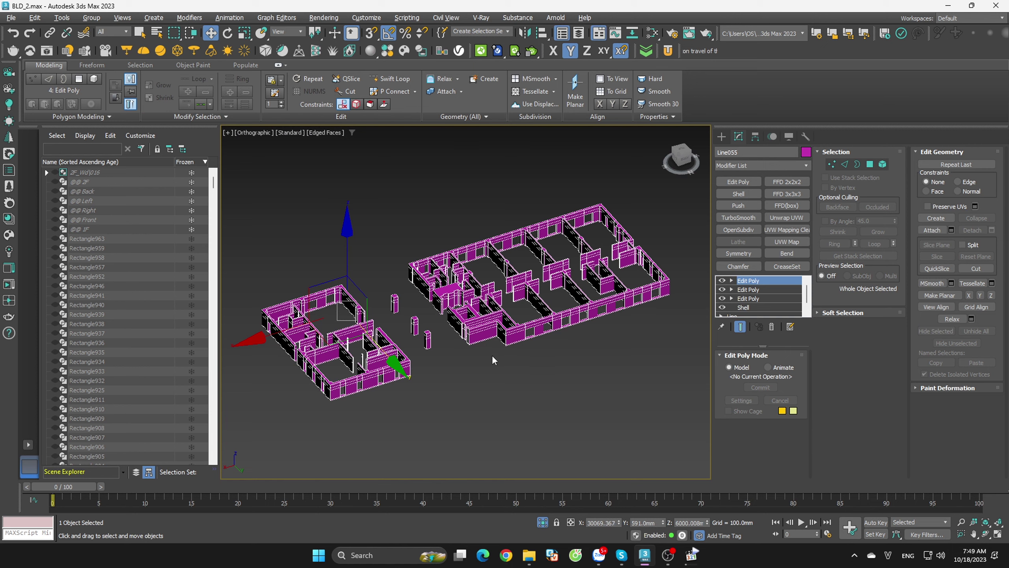
click(494, 354)
scroll(472, 325, up, 3)
click(544, 524)
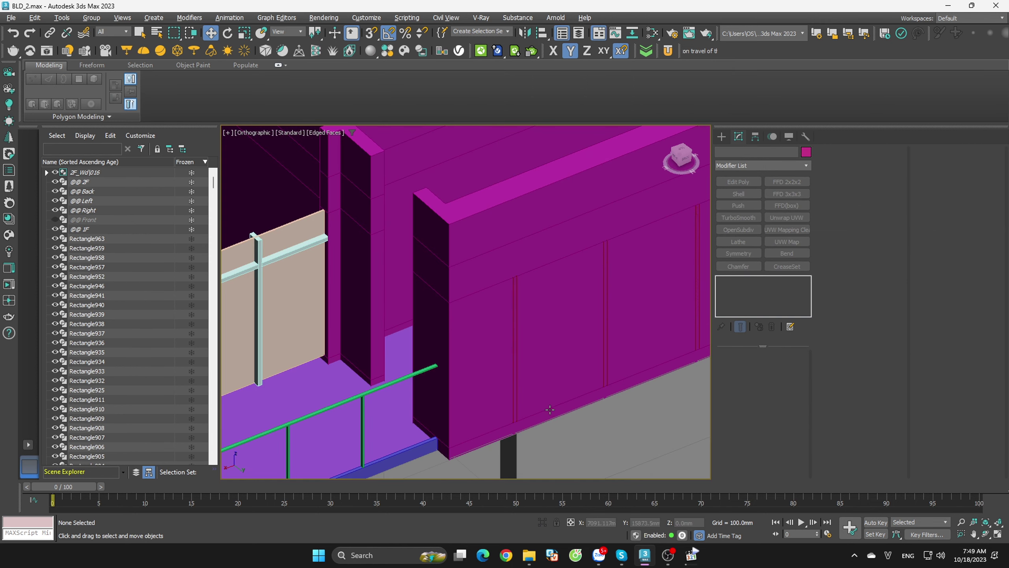
scroll(508, 322, up, 3)
- Isolate Rectangle963 with Line055 and view the wall face-on from Back
click(503, 326)
scroll(535, 312, down, 2)
ctrl+click(542, 271)
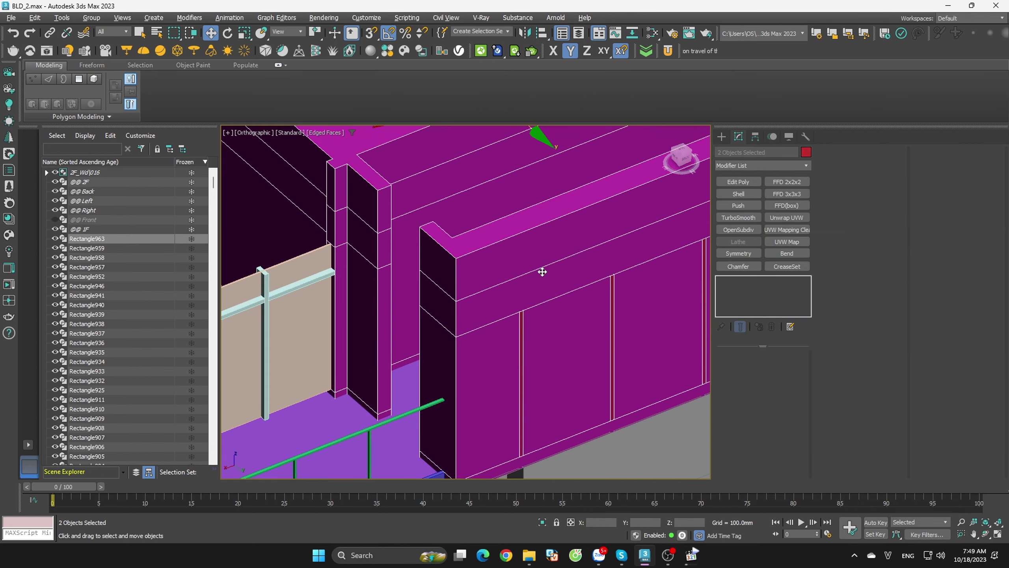
key(alt+q)
alt+middle_drag(568, 340, 484, 350)
scroll(484, 349, up, 5)
scroll(516, 370, up, 3)
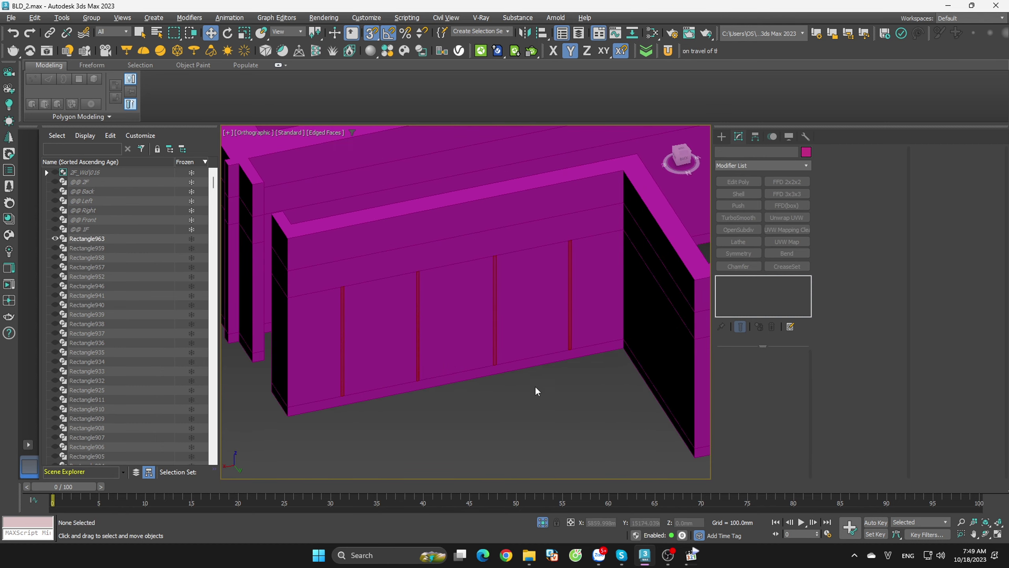
click(413, 314)
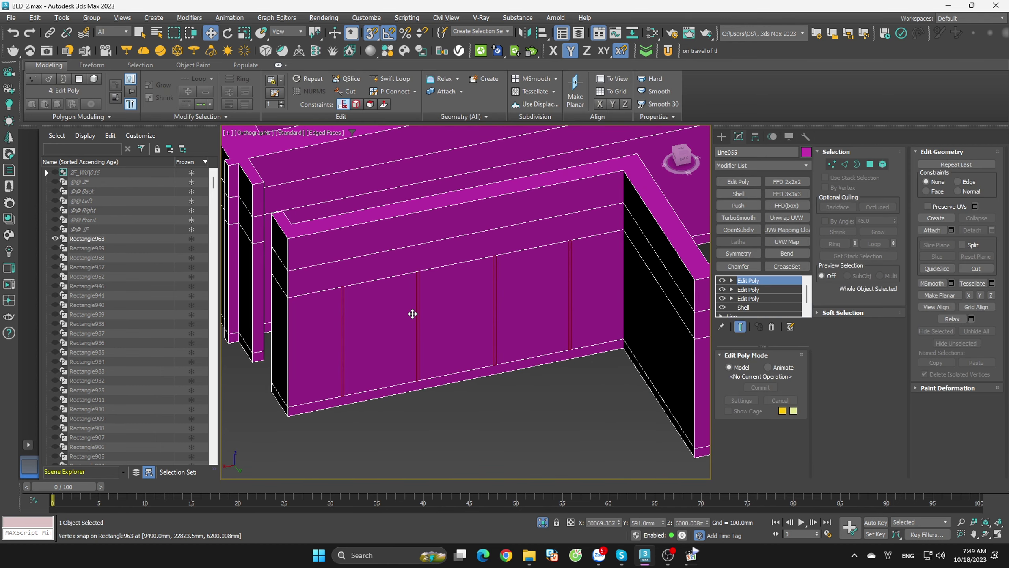
click(684, 158)
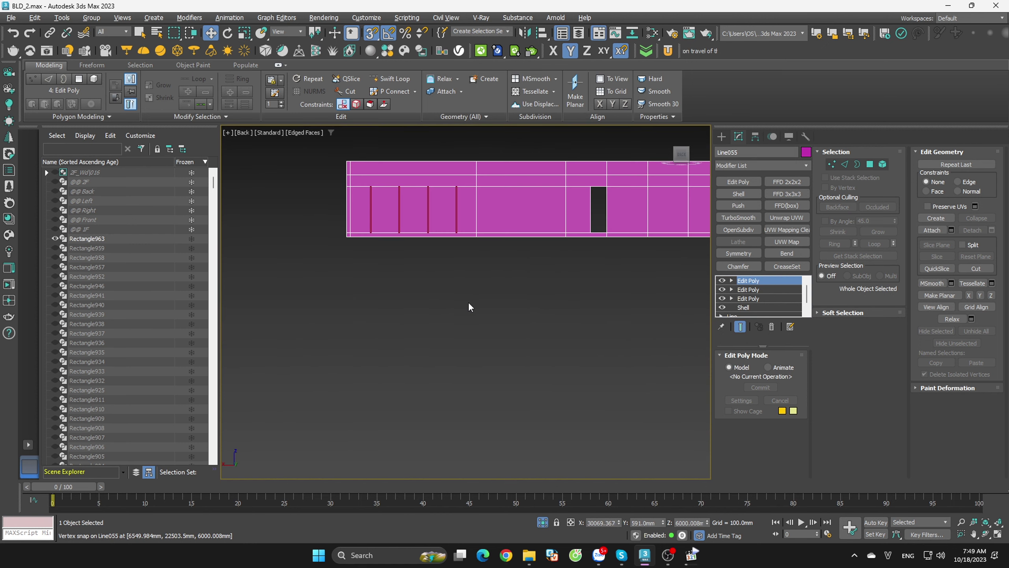
- Connect a new vertical edge across wall Line055 and slide it onto the left red post
scroll(405, 213, up, 4)
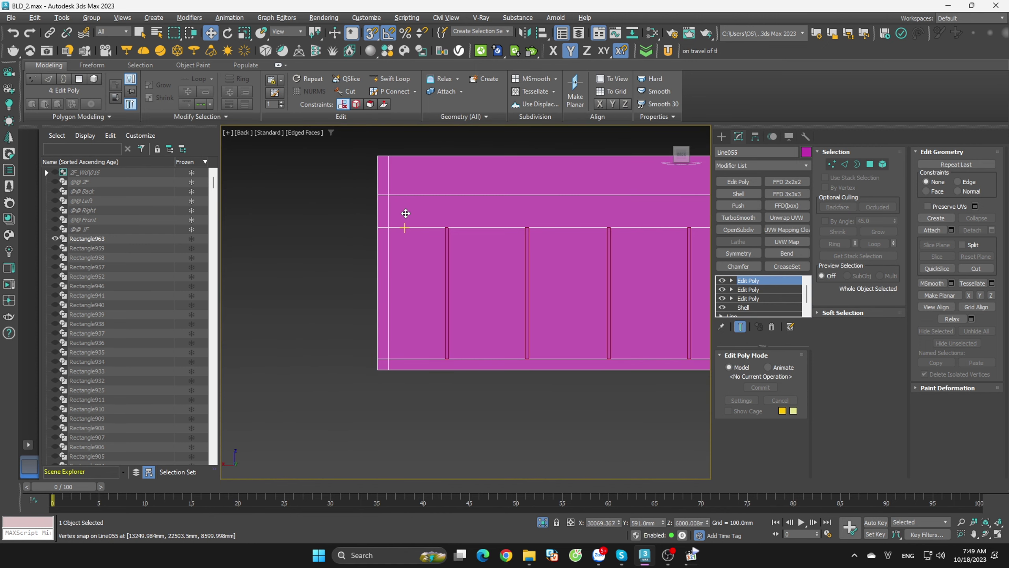
click(845, 163)
double_click(463, 228)
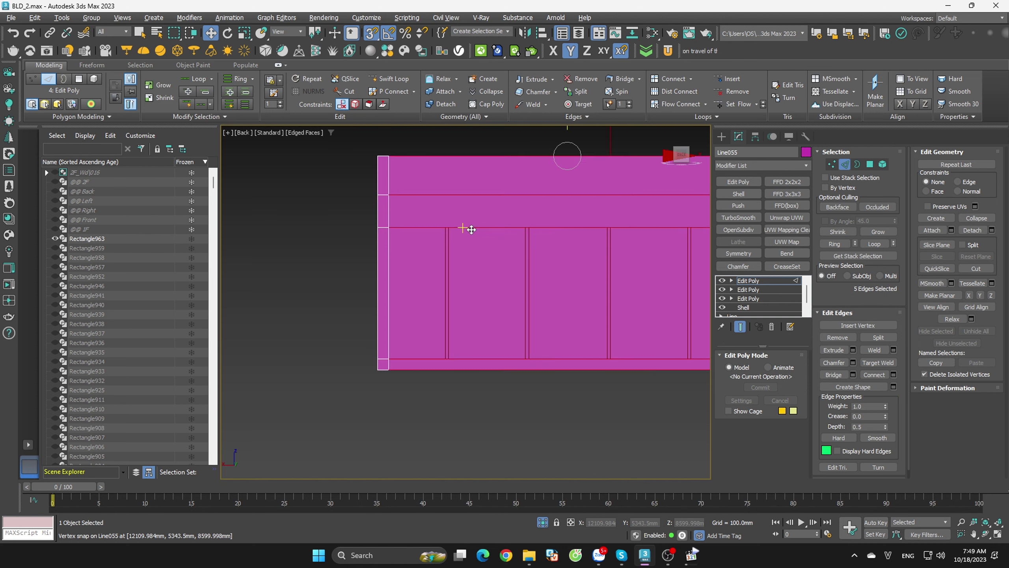
scroll(463, 228, down, 3)
scroll(472, 242, up, 3)
right_click(497, 257)
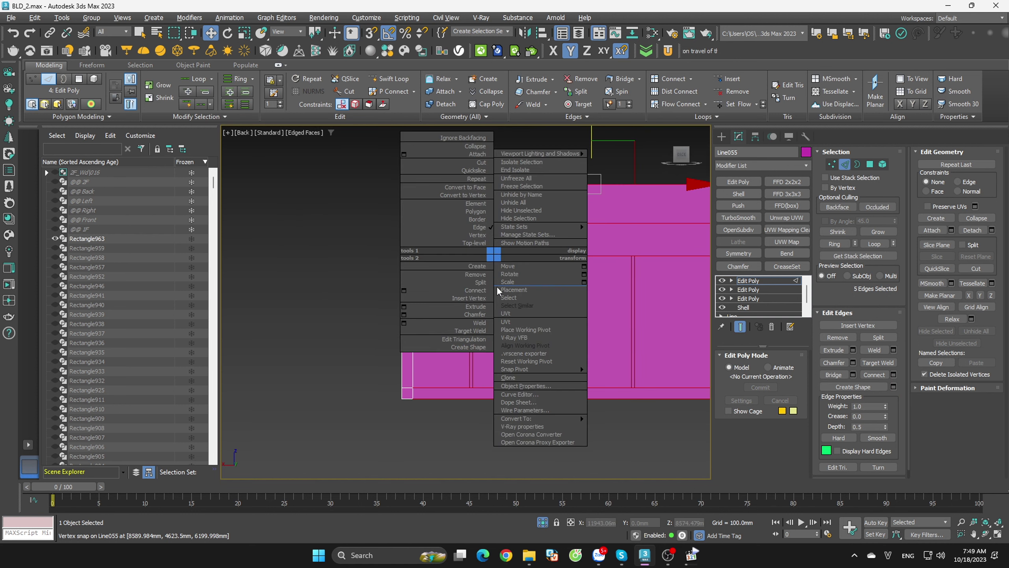
click(469, 293)
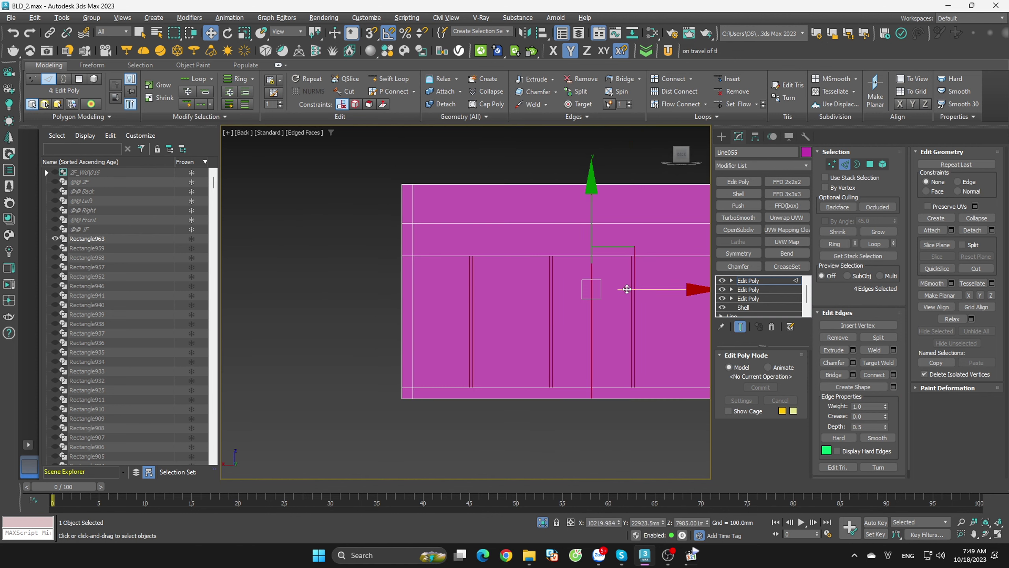
drag(591, 289, 468, 249)
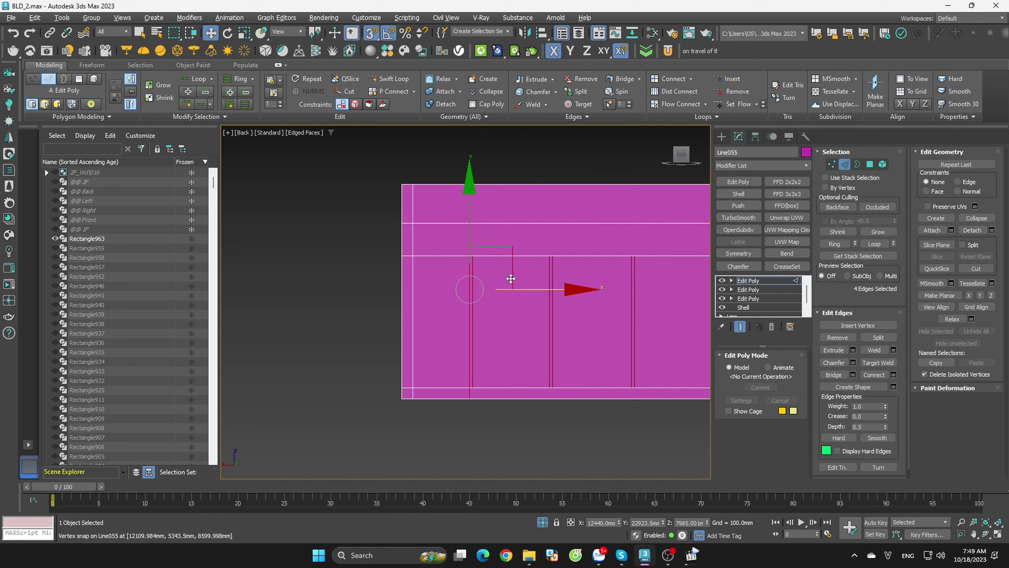
- Connect a second vertical edge and slide it onto the far red post
click(556, 416)
middle_drag(555, 425, 411, 425)
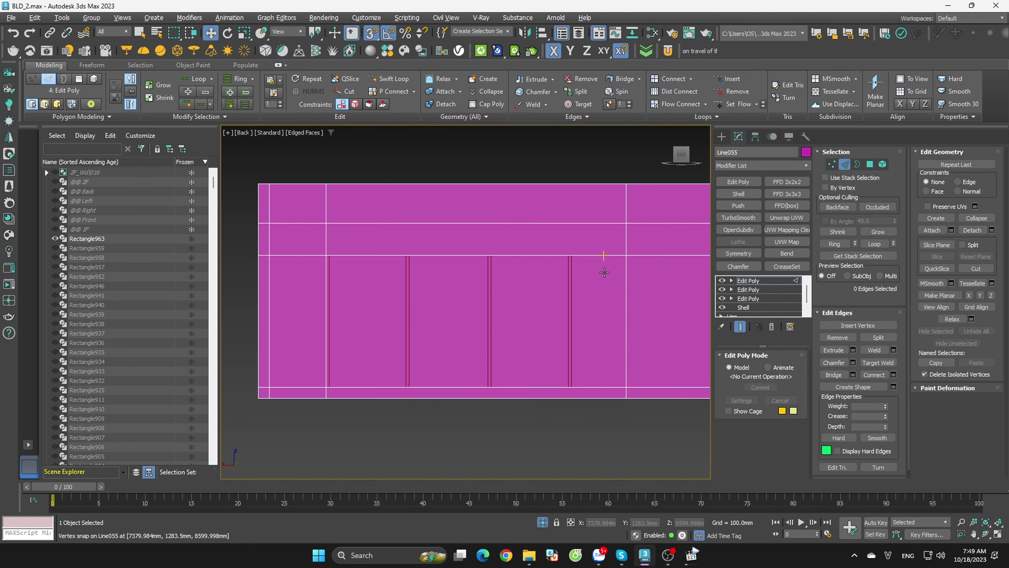
key(ctrl+z)
right_click(581, 293)
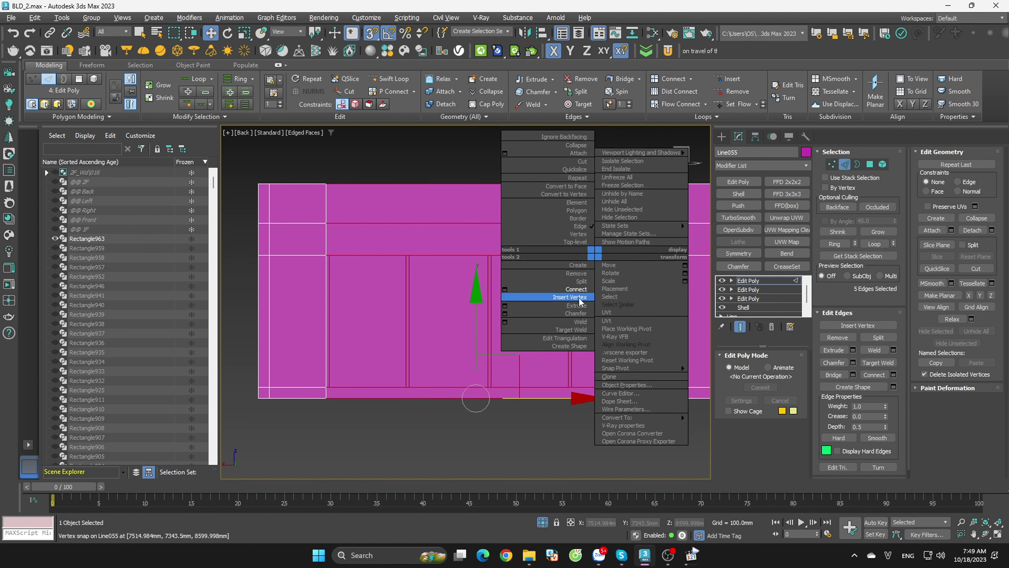
click(580, 291)
drag(537, 287, 681, 218)
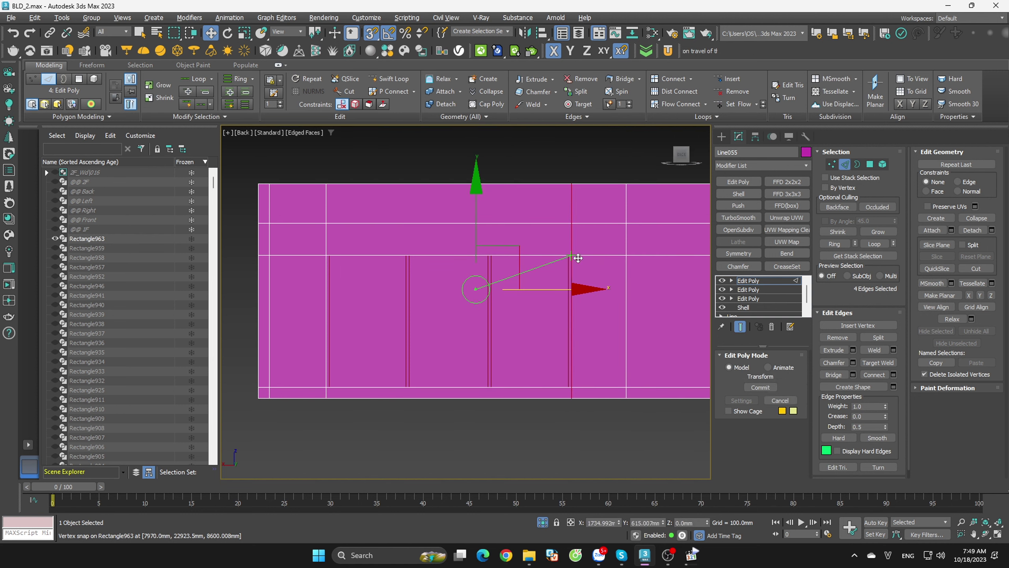
- Delete the wall faces between the posts, keeping the sill, and return to plain shaded display
click(869, 164)
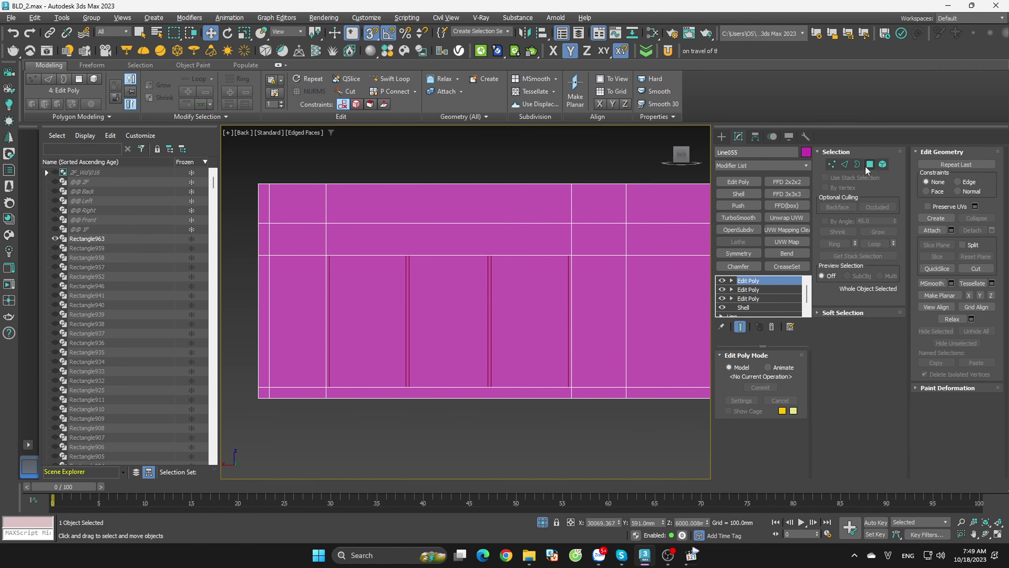
click(517, 285)
alt+middle_drag(517, 285, 553, 330)
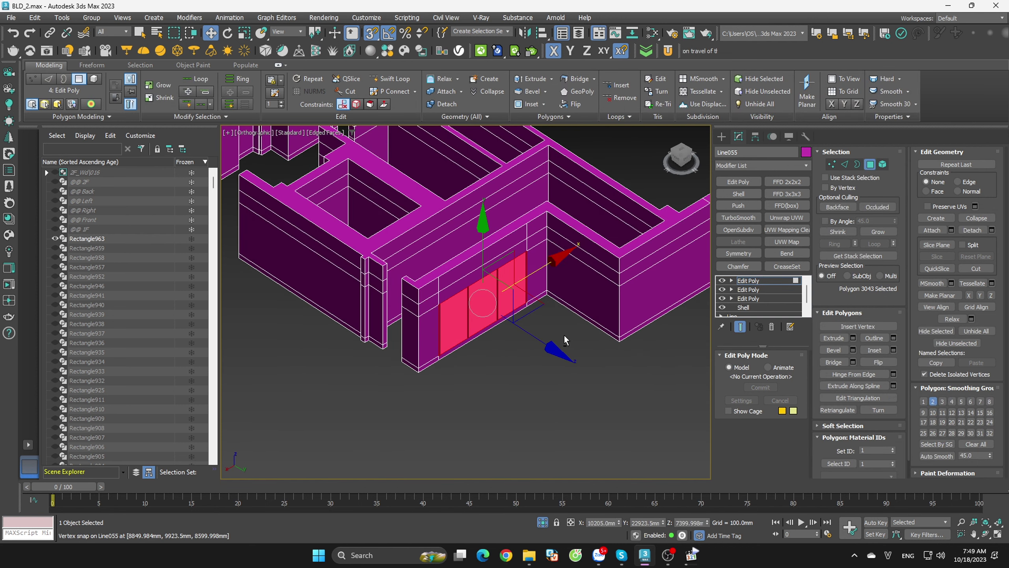
key(Delete)
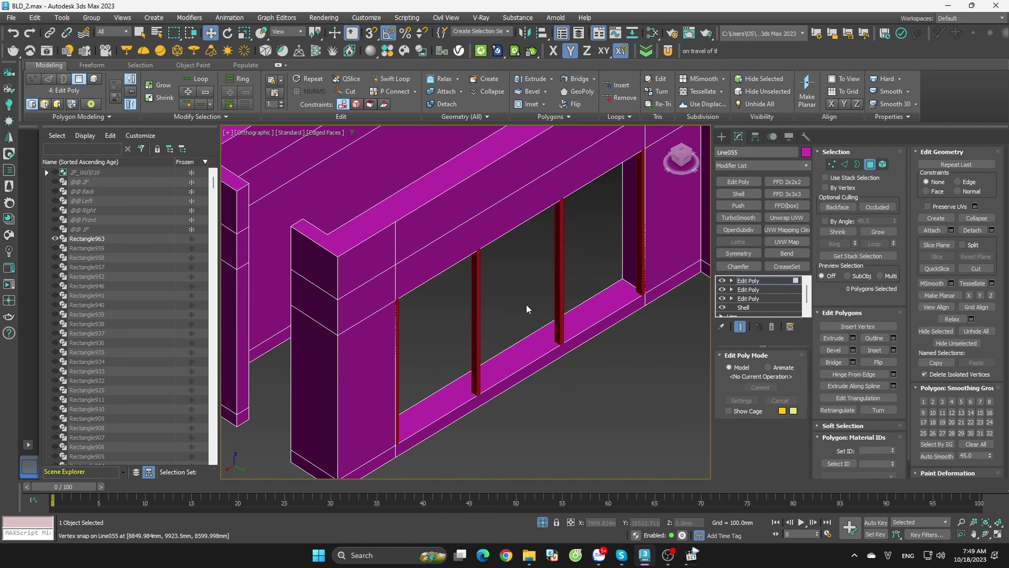
click(870, 165)
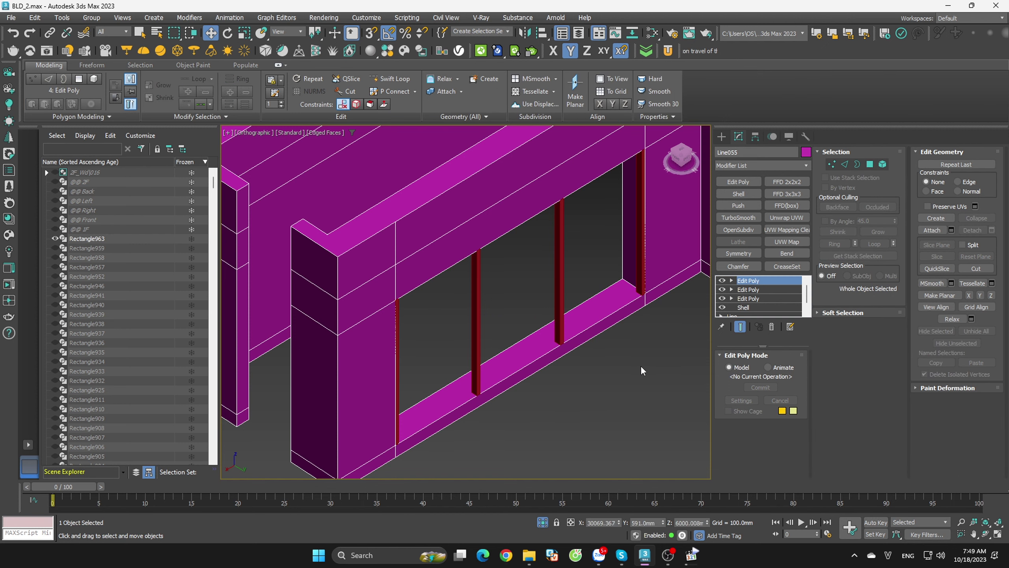
click(641, 367)
key(F4)
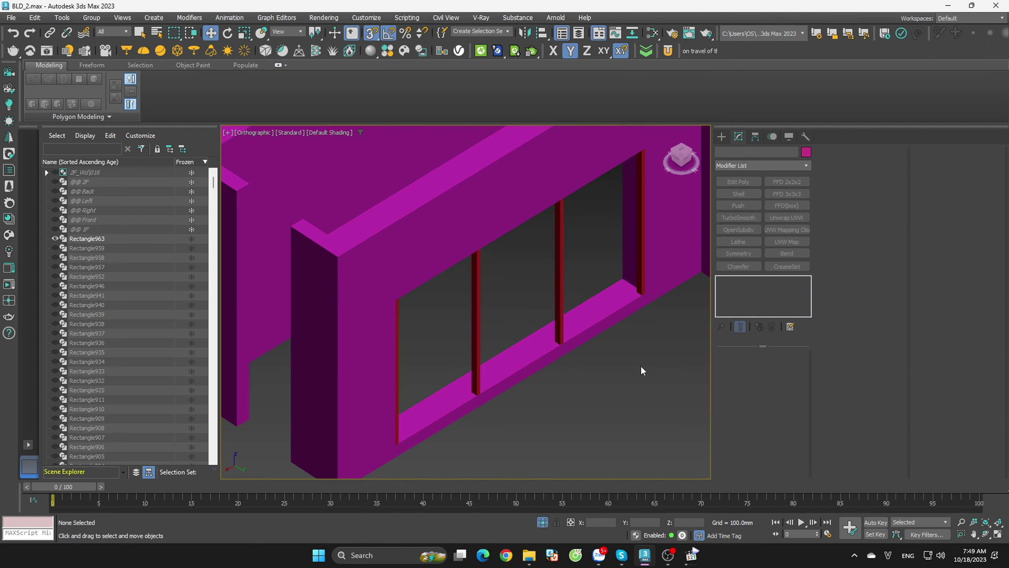
- Orbit and zoom around the back of the building to inspect the wall close-up
scroll(642, 367, down, 5)
scroll(641, 371, down, 5)
scroll(642, 382, down, 2)
scroll(609, 386, up, 2)
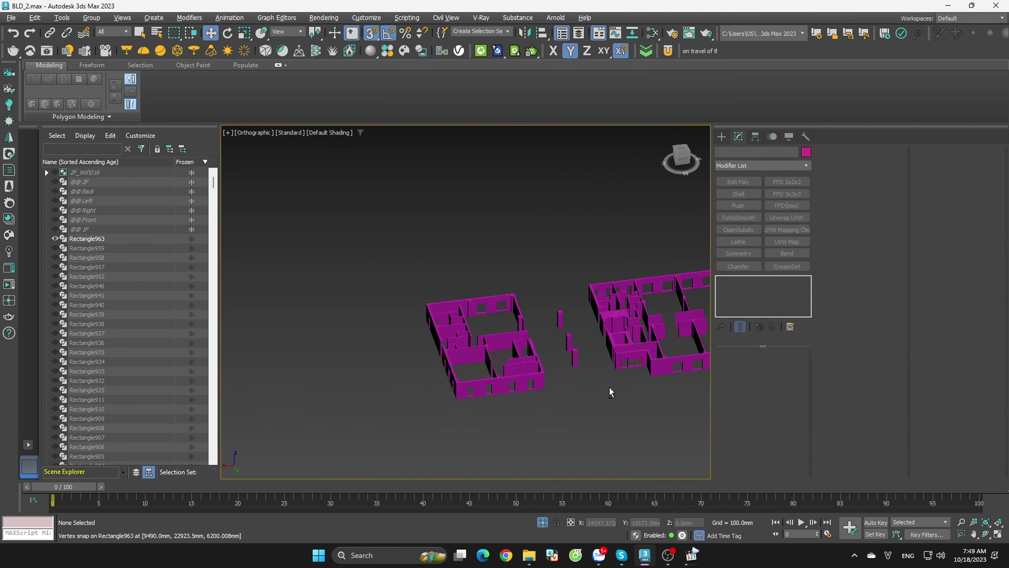
scroll(604, 378, up, 4)
scroll(596, 370, up, 4)
middle_drag(592, 368, 589, 364)
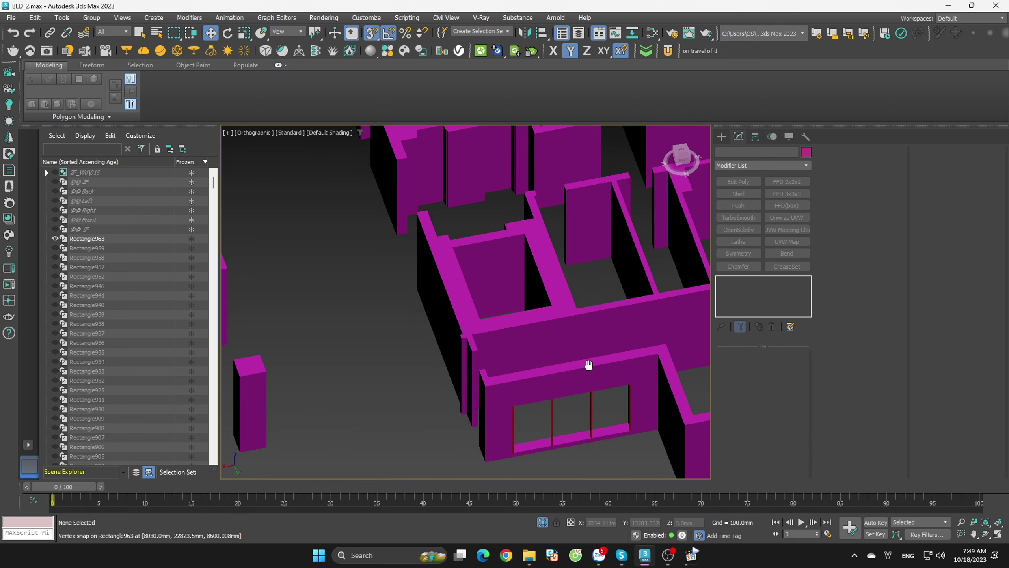
click(683, 159)
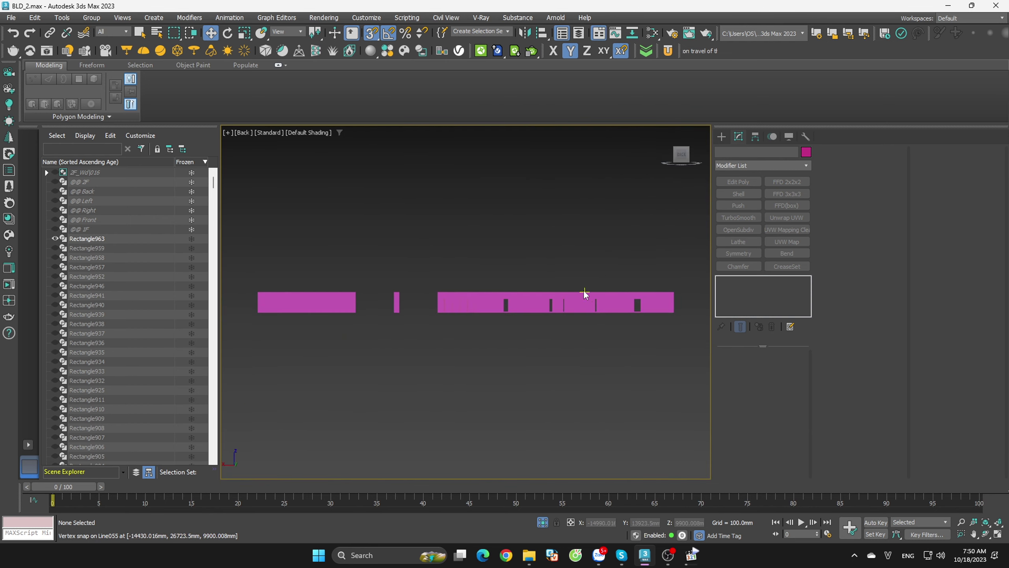
alt+middle_drag(586, 293, 555, 338)
scroll(555, 335, up, 5)
scroll(542, 392, up, 5)
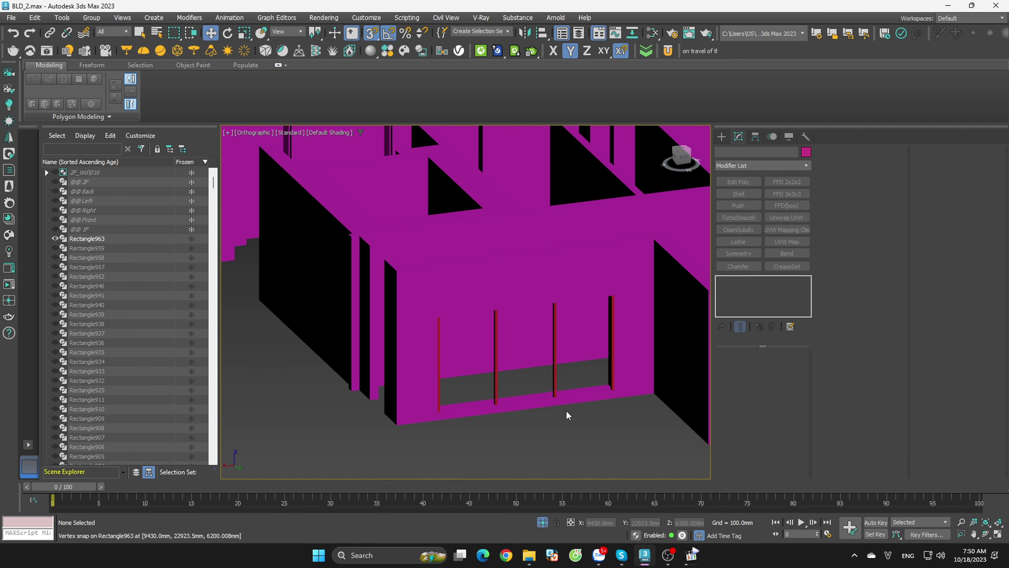
alt+middle_drag(566, 410, 588, 379)
- Switch to Top view, fit the plan, and unhide the @@ 2F floor plan
key(t)
key(z)
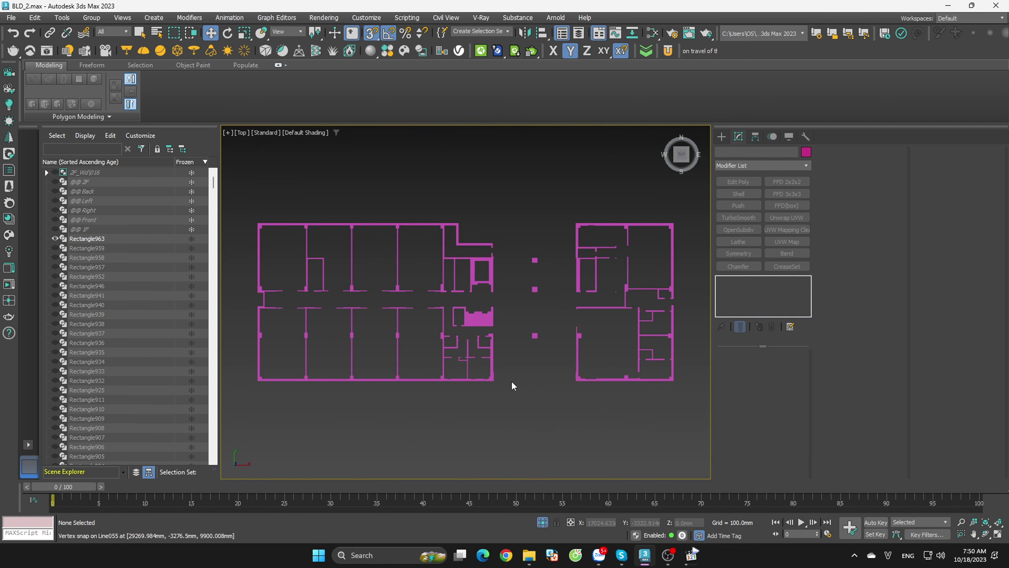
middle_drag(409, 398, 522, 376)
click(55, 183)
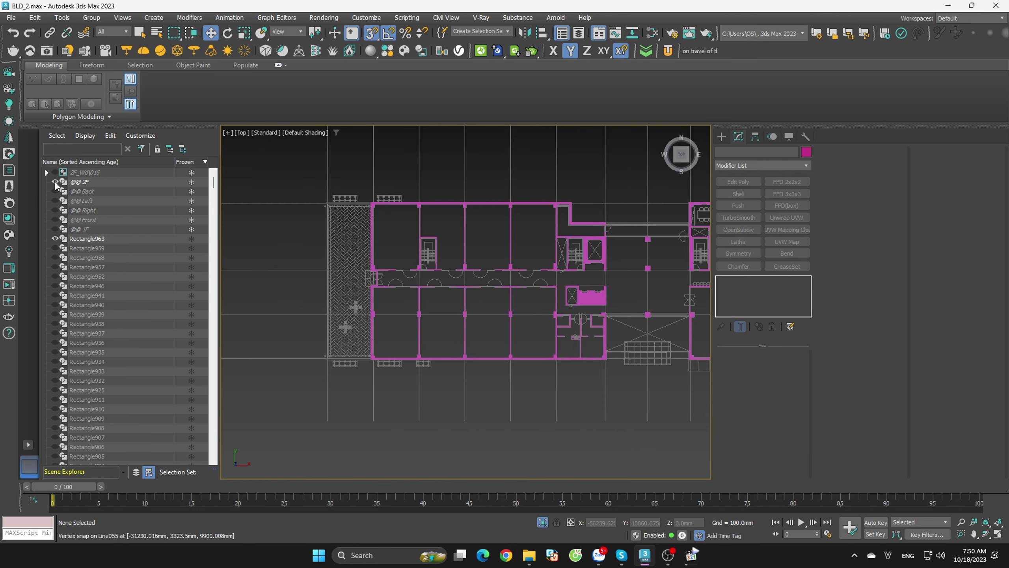
scroll(580, 366, up, 3)
middle_drag(661, 359, 507, 341)
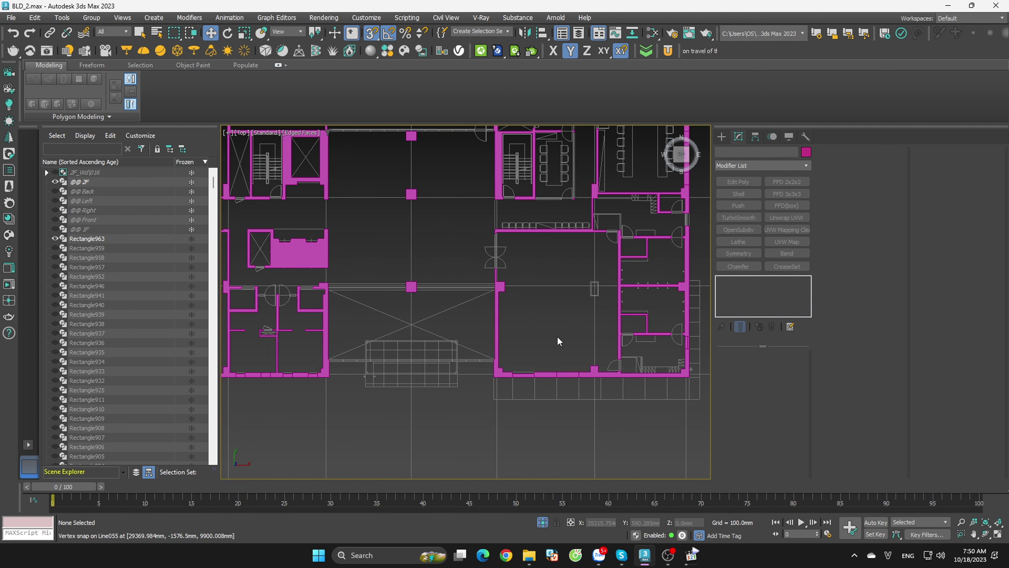
- Show the viewport in wireframe and zoom into the wall and door corner
key(F3)
scroll(568, 342, down, 4)
scroll(426, 248, up, 2)
scroll(590, 263, up, 5)
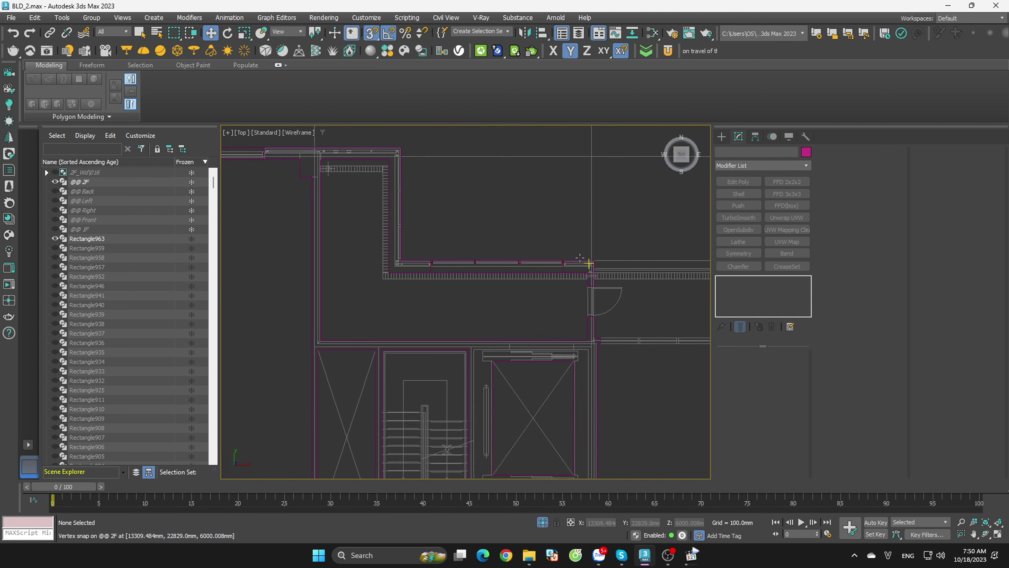
scroll(566, 245, up, 2)
scroll(569, 259, up, 2)
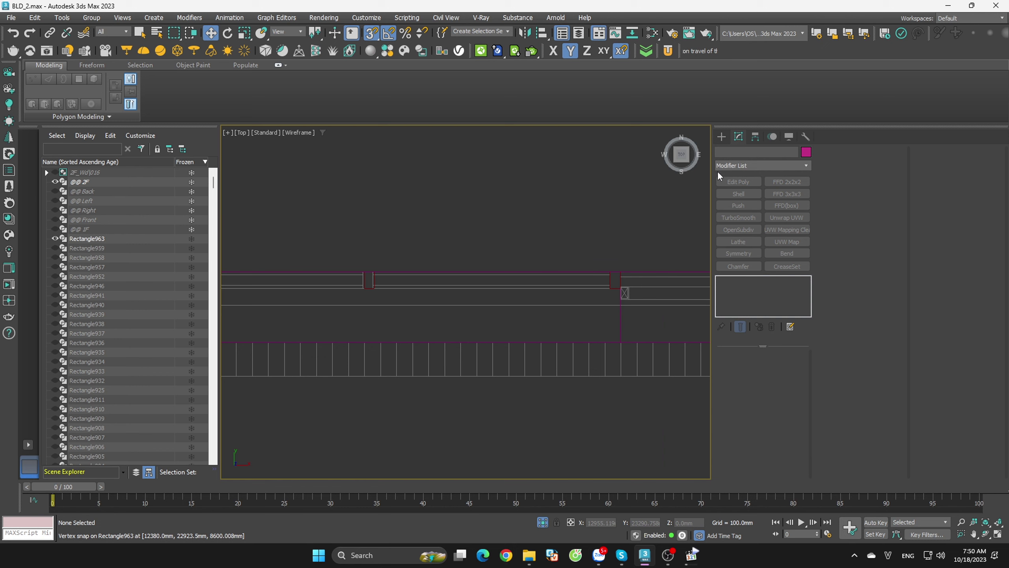
- With snapping on, draw a 60 × 1410 mm rectangle along the wall edge
click(722, 137)
click(782, 220)
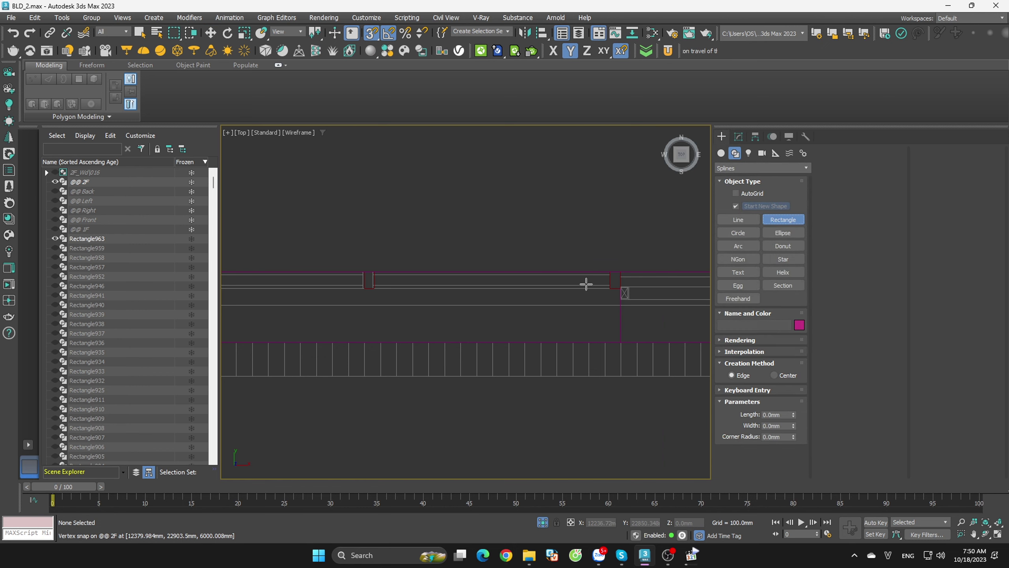
scroll(609, 274, down, 2)
scroll(623, 287, up, 2)
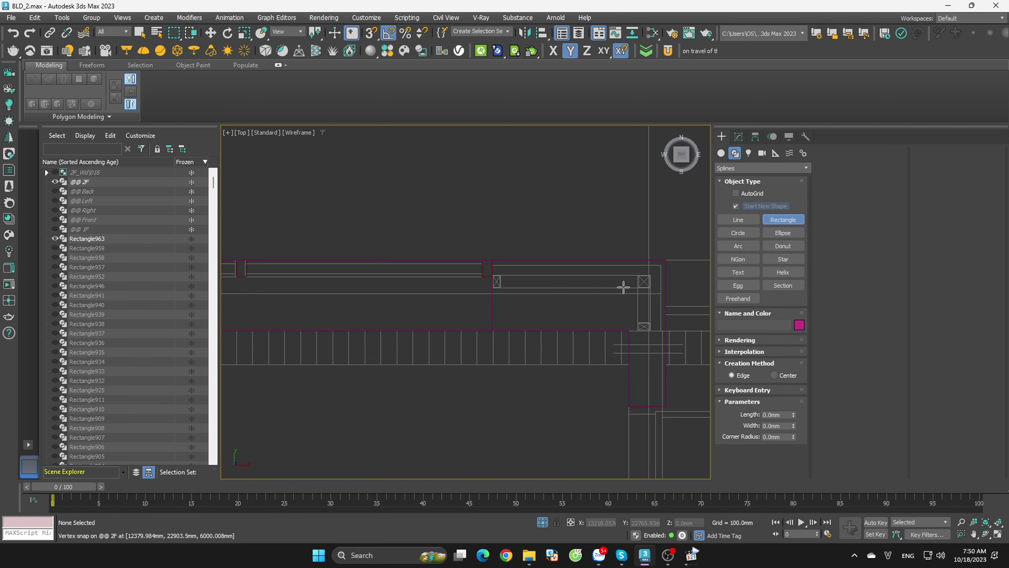
middle_drag(522, 288, 659, 283)
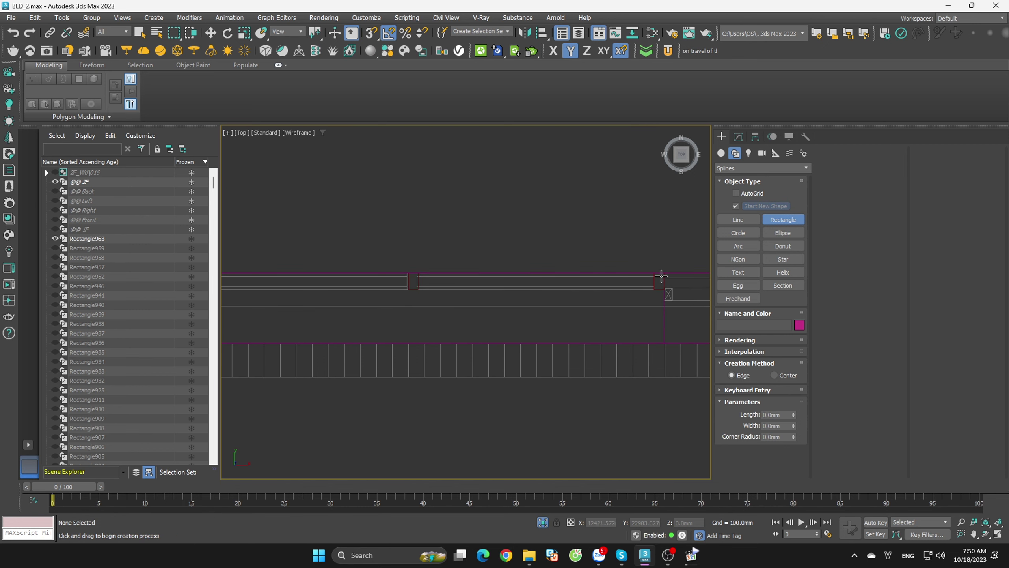
click(738, 233)
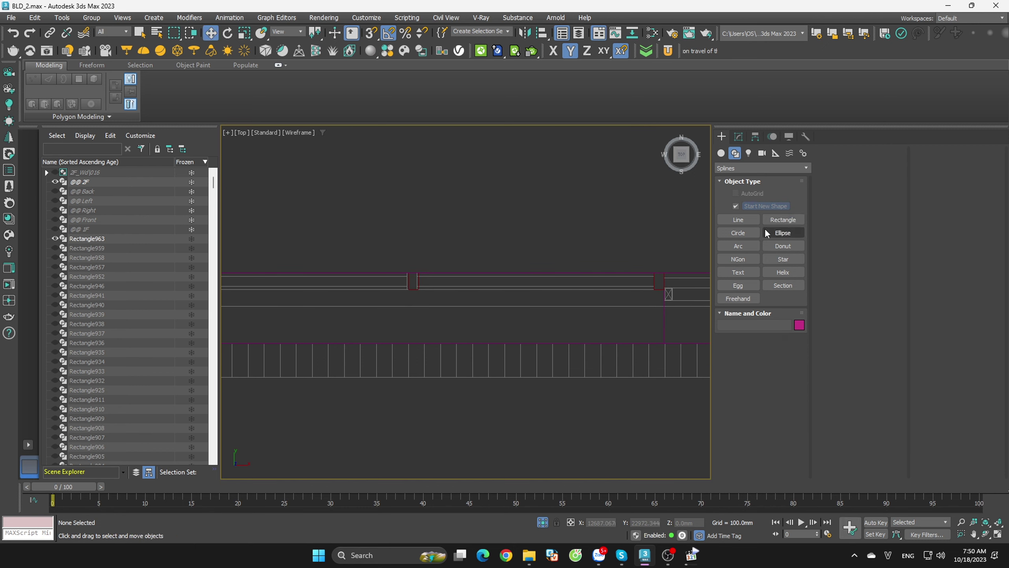
click(781, 232)
key(s)
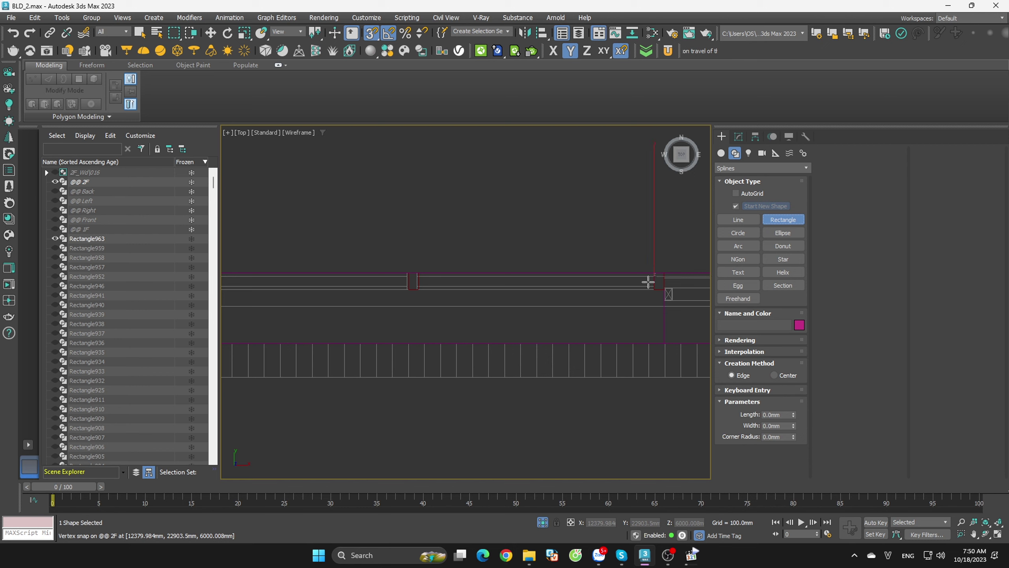
drag(648, 281, 417, 284)
- Draw more rectangles along the wall and one stretching left from the corner
middle_drag(415, 284, 626, 309)
drag(628, 289, 394, 293)
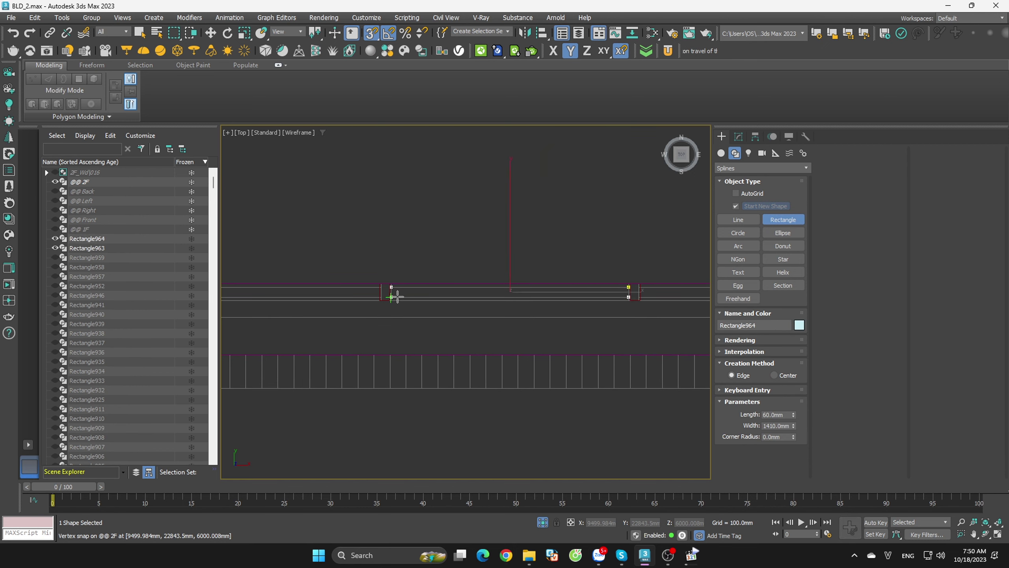
middle_drag(480, 304, 623, 313)
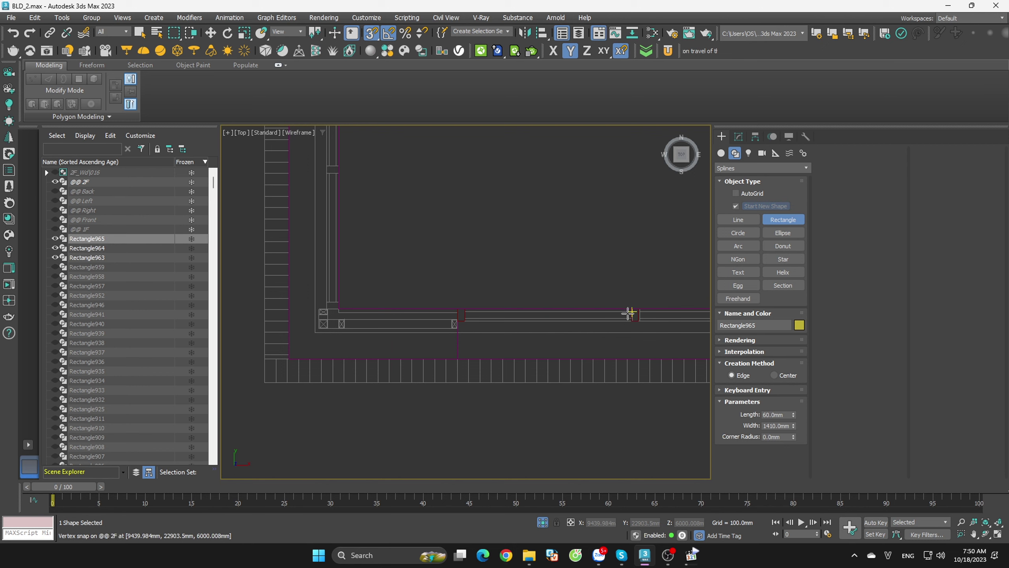
drag(629, 312, 462, 318)
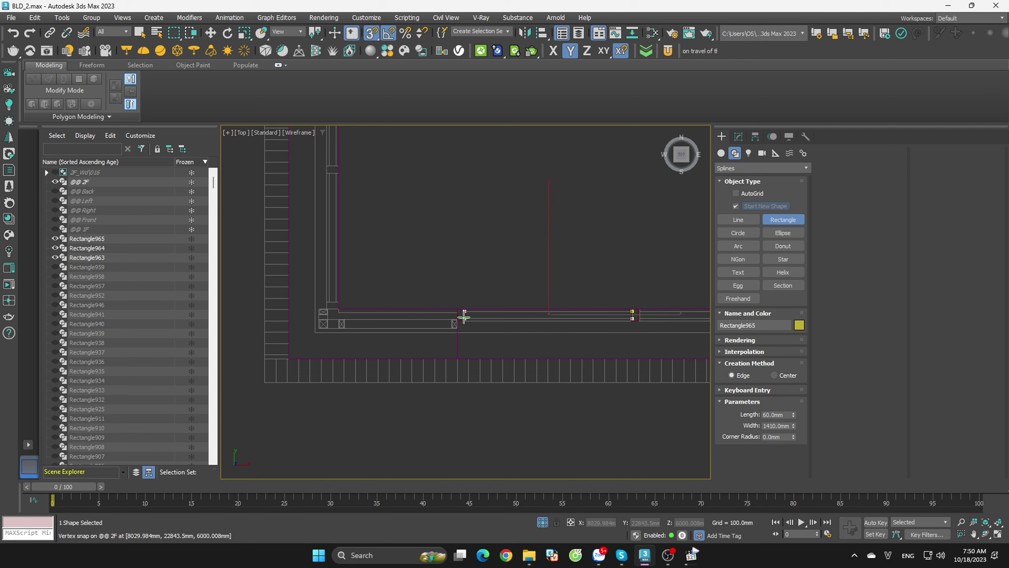
scroll(464, 324, up, 3)
scroll(516, 331, up, 3)
scroll(576, 341, up, 3)
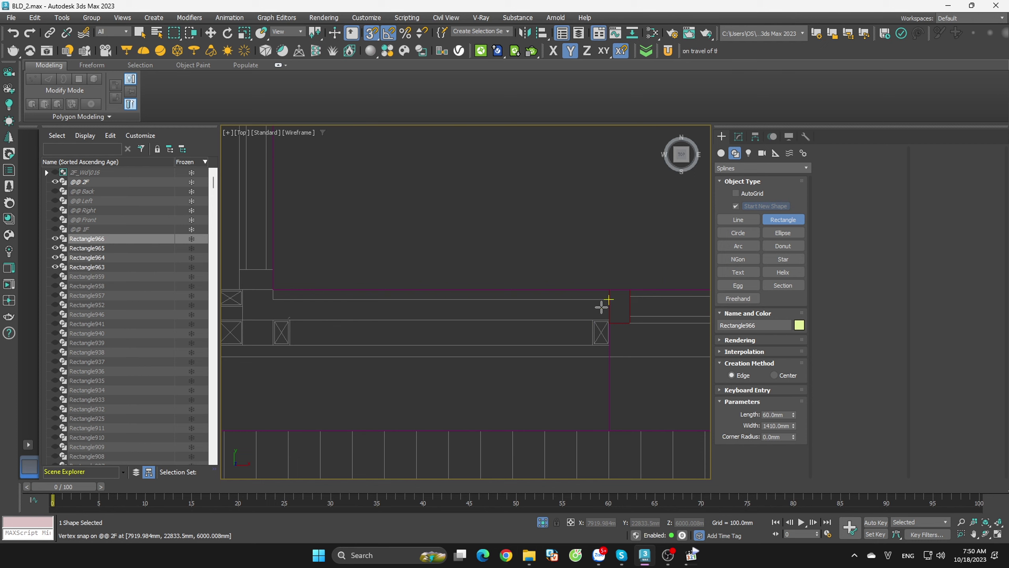
mouse_move(609, 301)
mouse_down()
mouse_move(259, 320)
mouse_move(267, 290)
mouse_up()
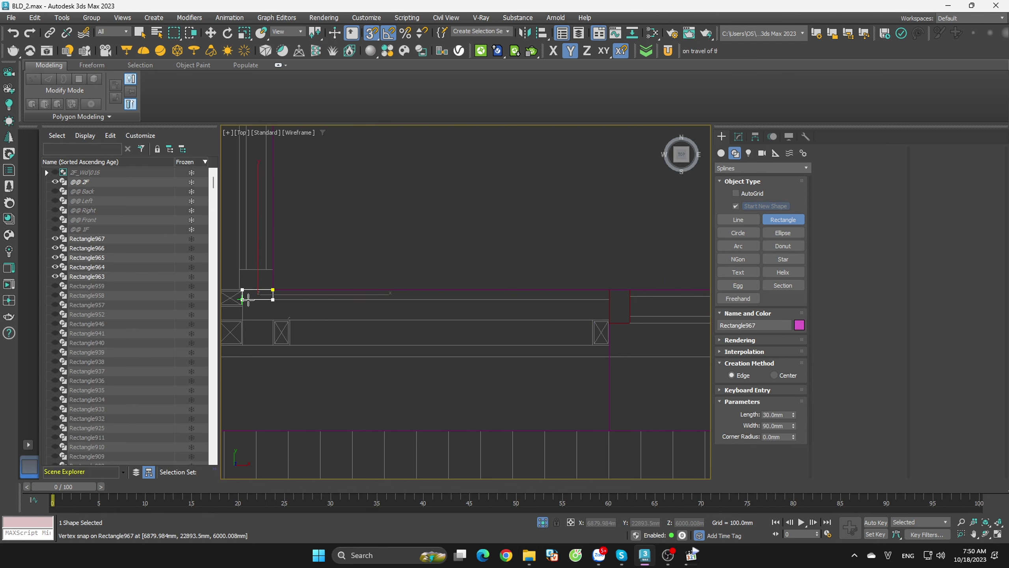
- Delete the stray rectangles Rectangle967 and Rectangle968
key(w)
click(257, 286)
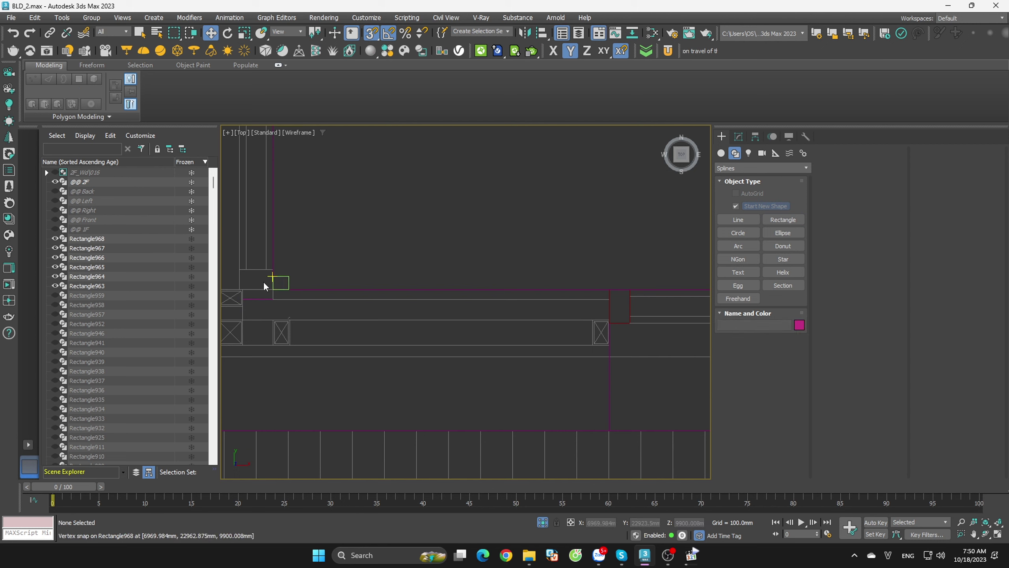
click(239, 318)
key(Delete)
click(289, 281)
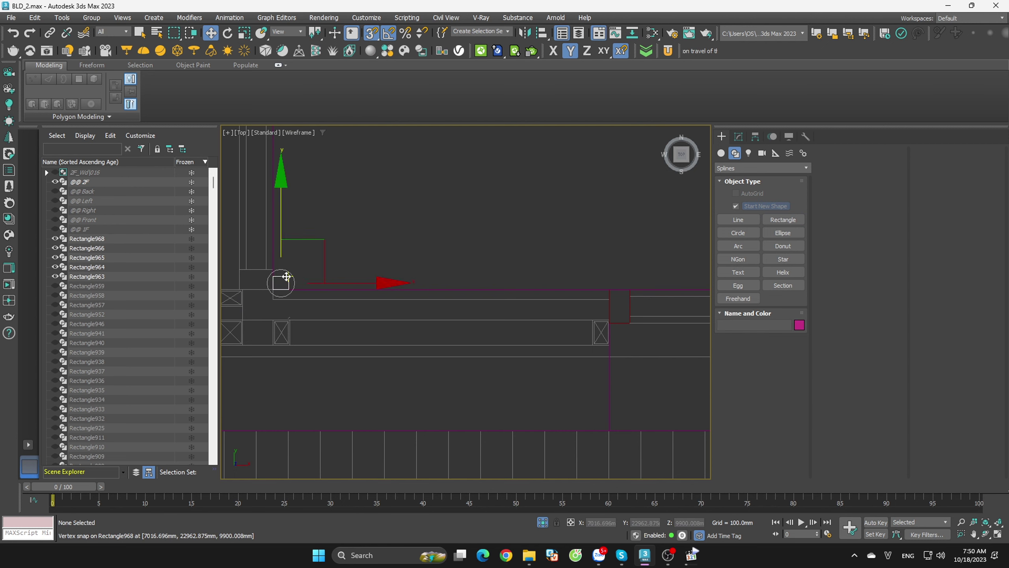
key(Delete)
click(755, 222)
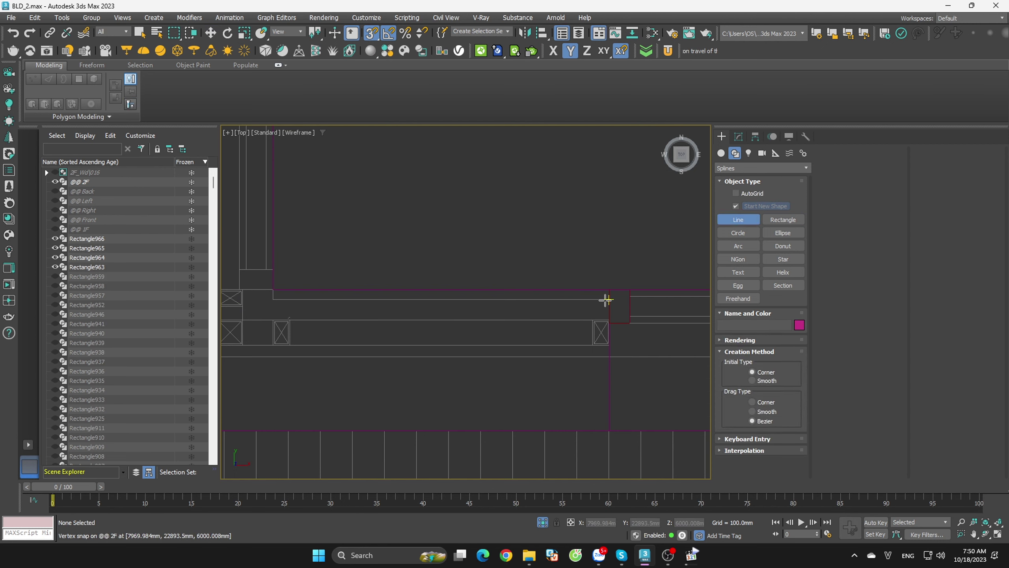
- Draw the closed outline Line057 with snapped vertices around the wall corner
click(605, 299)
scroll(541, 342, up, 2)
scroll(461, 357, up, 2)
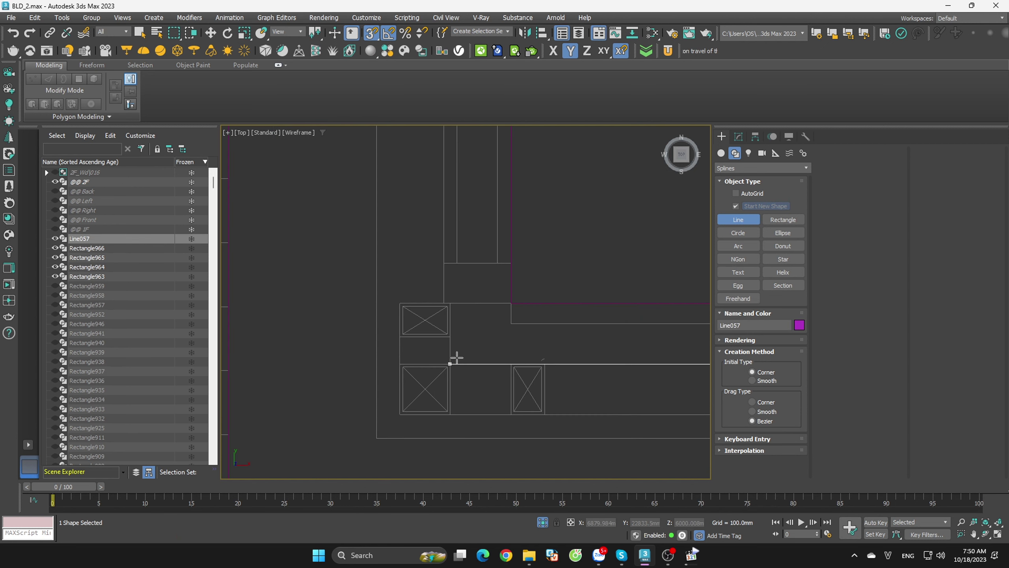
click(450, 364)
click(450, 304)
click(514, 304)
click(514, 324)
scroll(438, 337, down, 4)
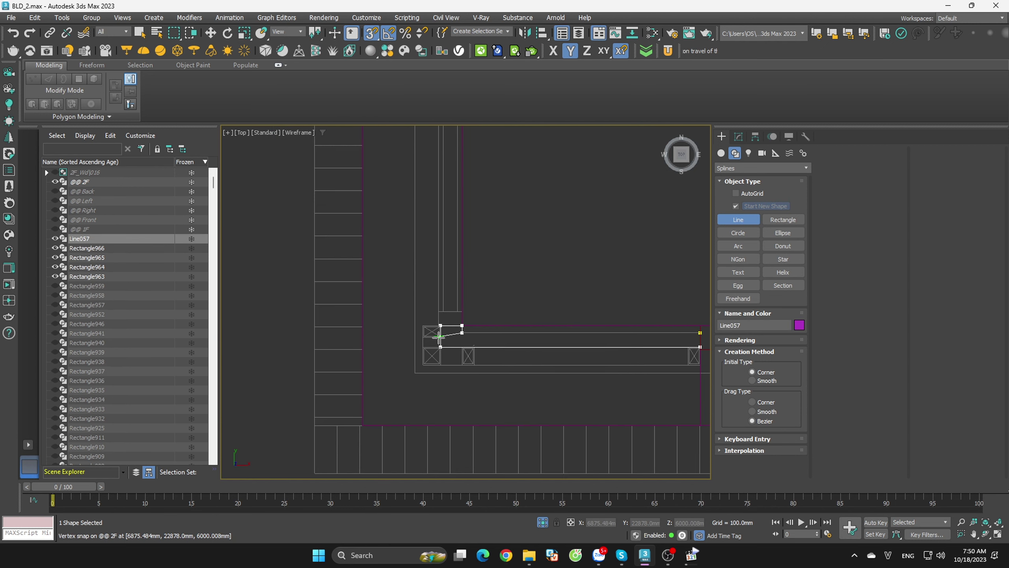
click(701, 332)
key(Return)
- Select Line057 together with Rectangle964–966 and orbit to view them in 3D
key(w)
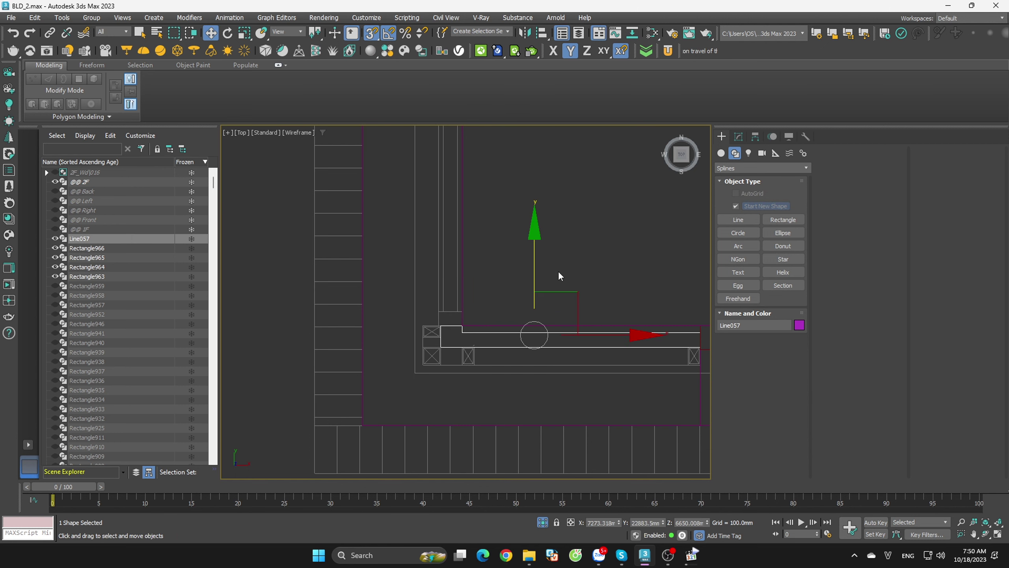
scroll(579, 302, down, 1)
scroll(603, 327, down, 1)
scroll(608, 324, down, 2)
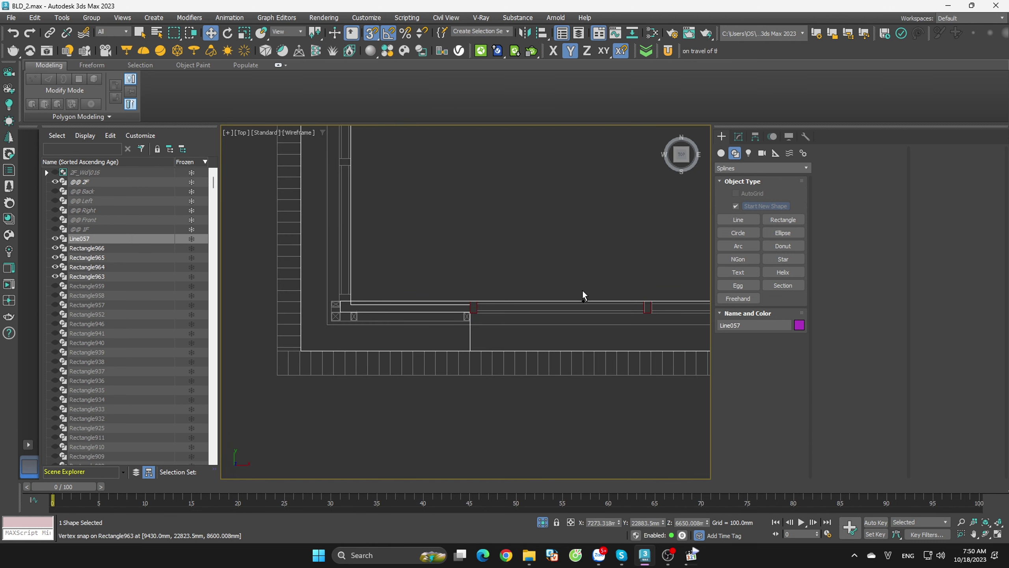
click(590, 306)
click(578, 311)
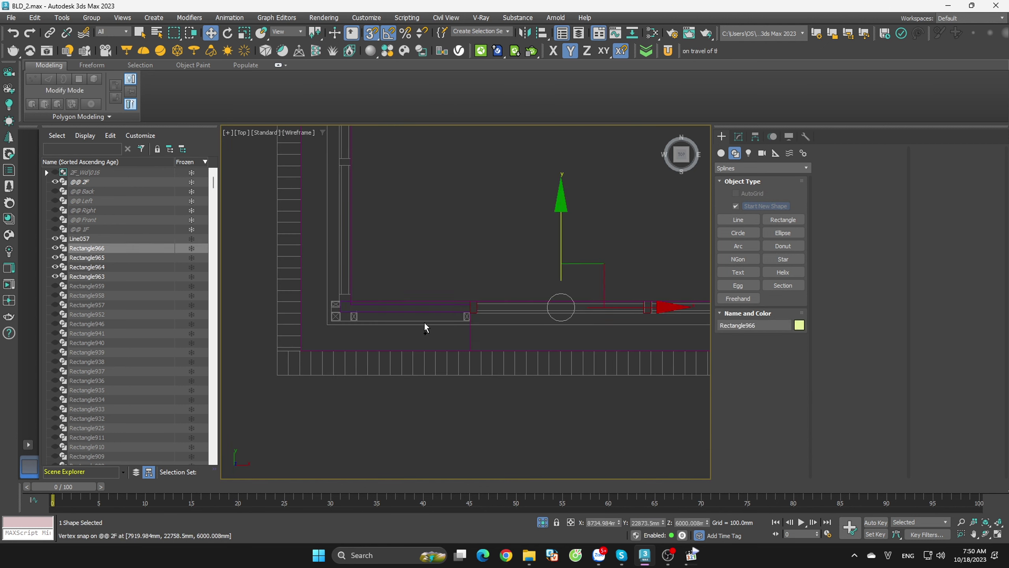
ctrl+click(427, 311)
ctrl+click(671, 311)
scroll(456, 317, down, 3)
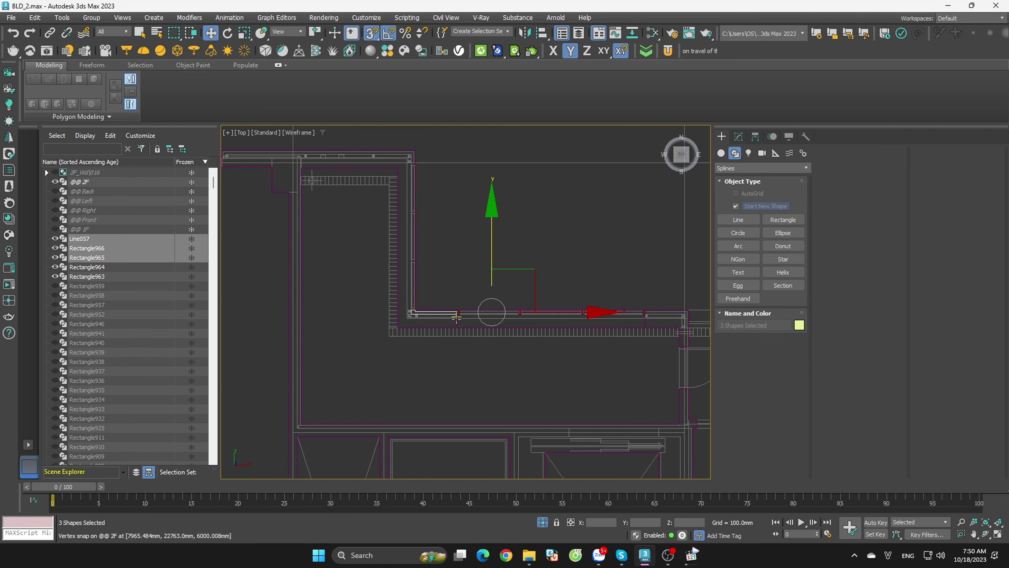
scroll(626, 317, up, 3)
ctrl+click(582, 311)
mouse_move(640, 326)
middle_down()
mouse_move(625, 328)
mouse_move(710, 287)
middle_up()
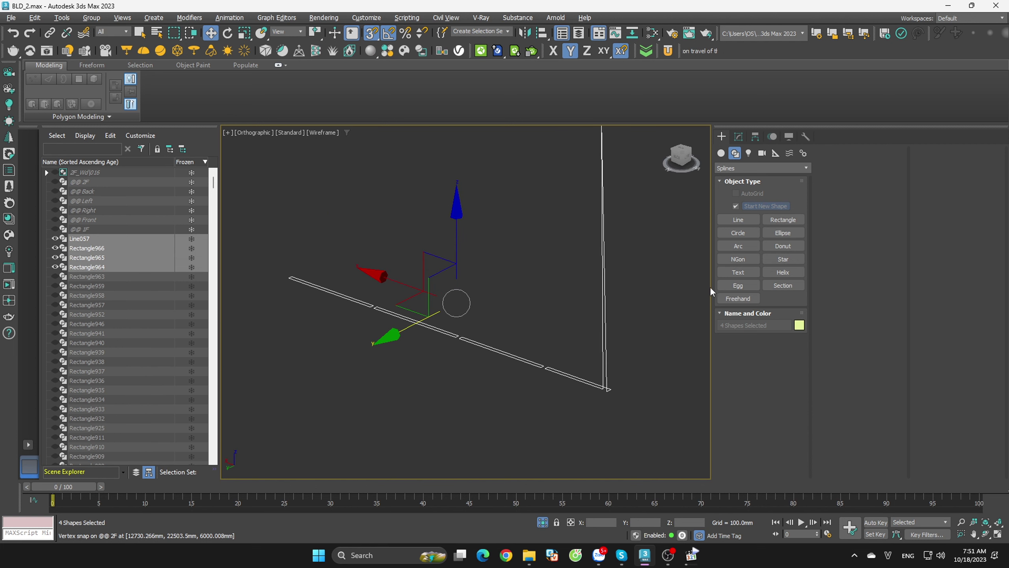
- In the Back view, snap Line057's raised end down to the rectangles' level
click(634, 345)
scroll(634, 348, down, 2)
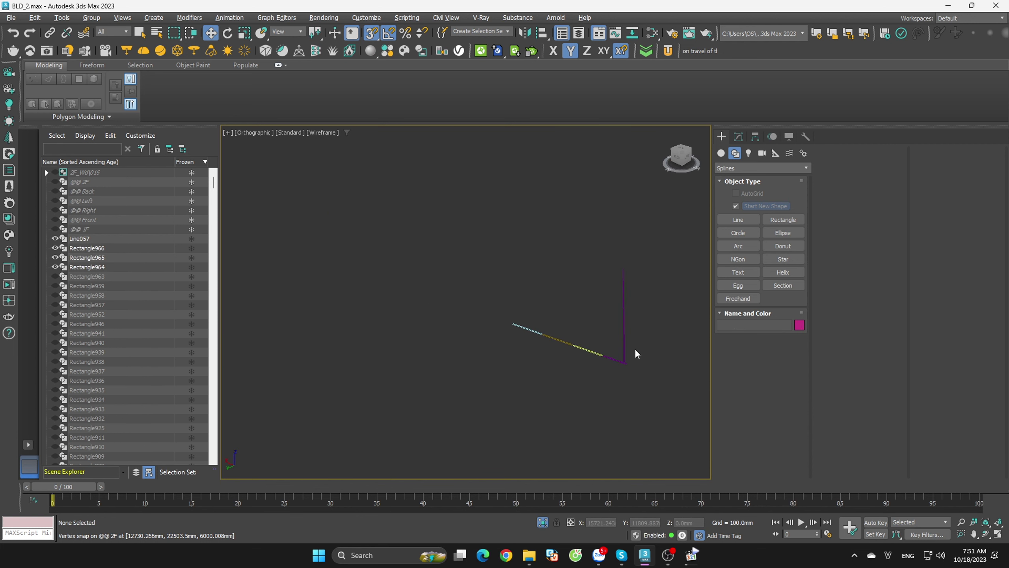
click(679, 158)
click(599, 292)
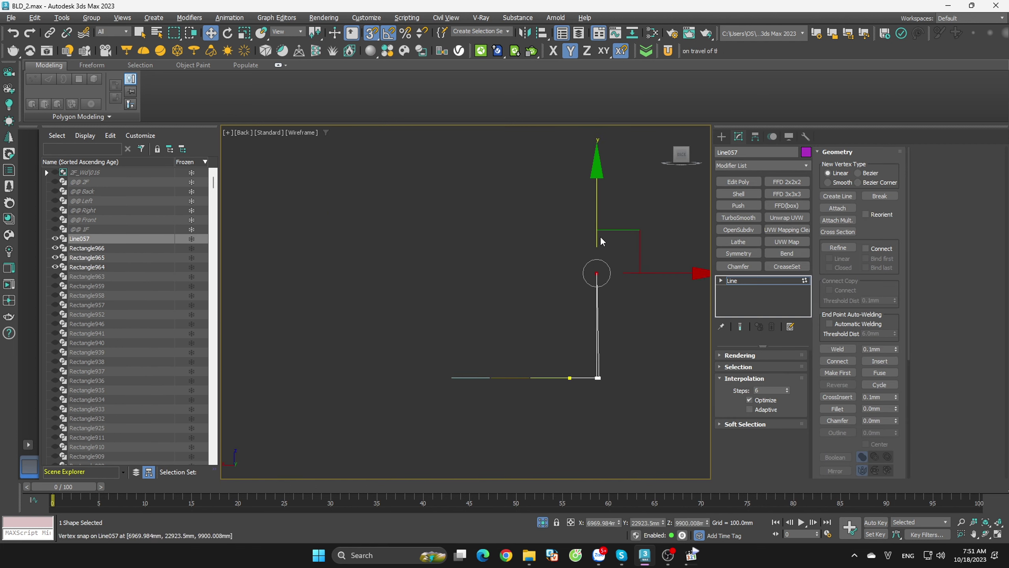
drag(575, 302, 569, 378)
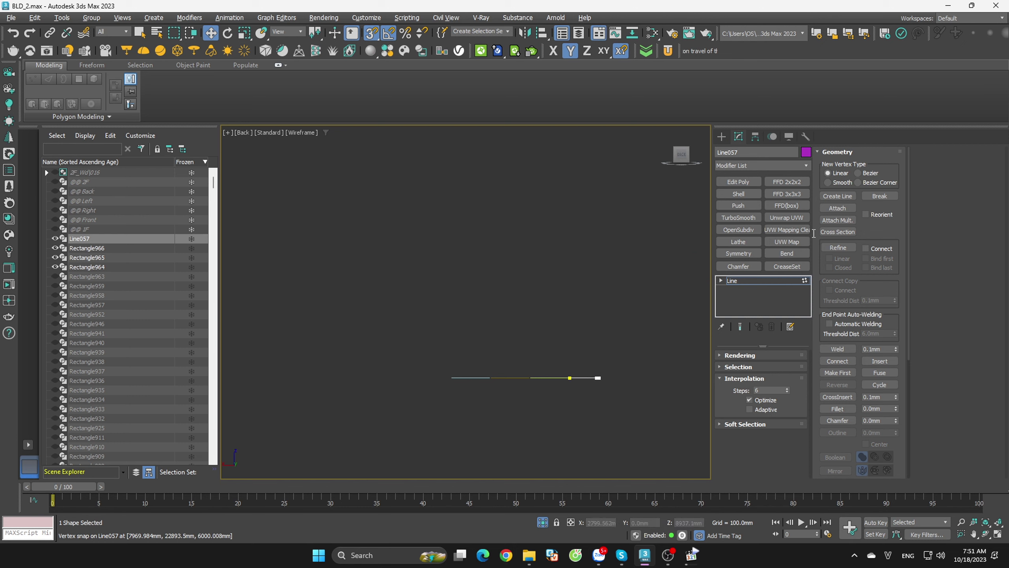
- Reselect Line057 with the three rectangles and orbit to check their alignment
click(635, 344)
key(ctrl+z)
alt+middle_drag(540, 409, 594, 418)
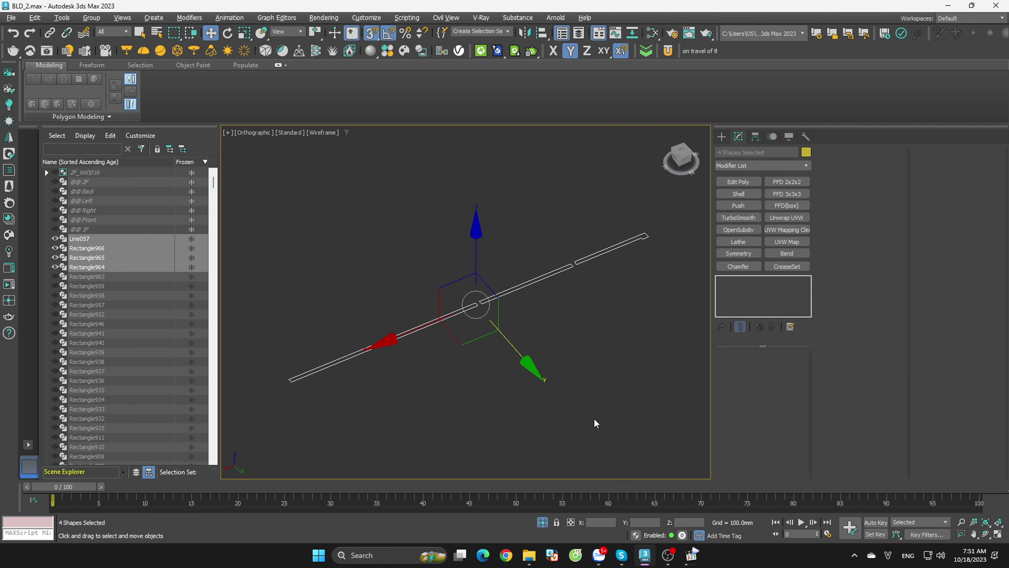
click(544, 265)
click(581, 295)
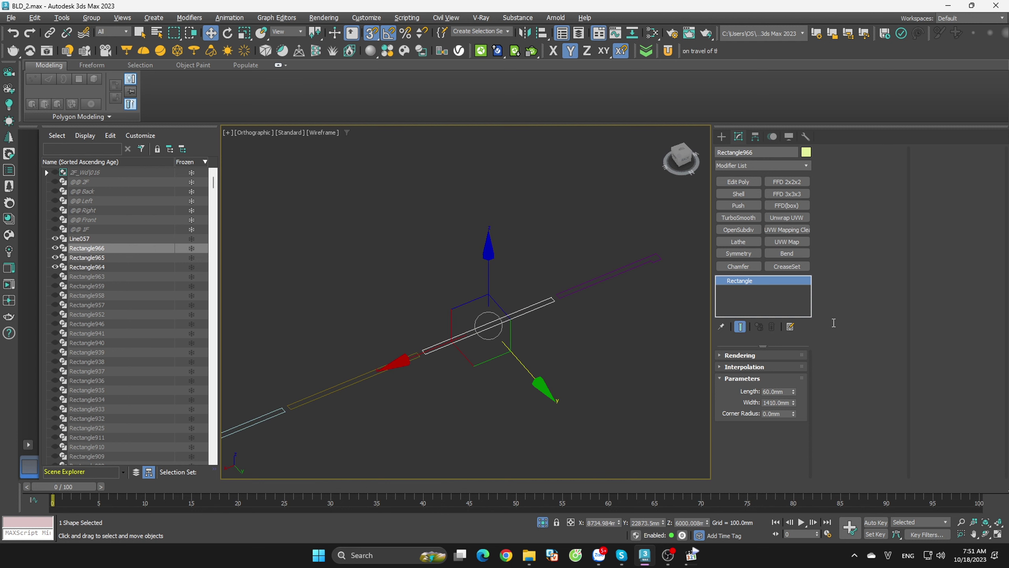
click(721, 136)
click(596, 344)
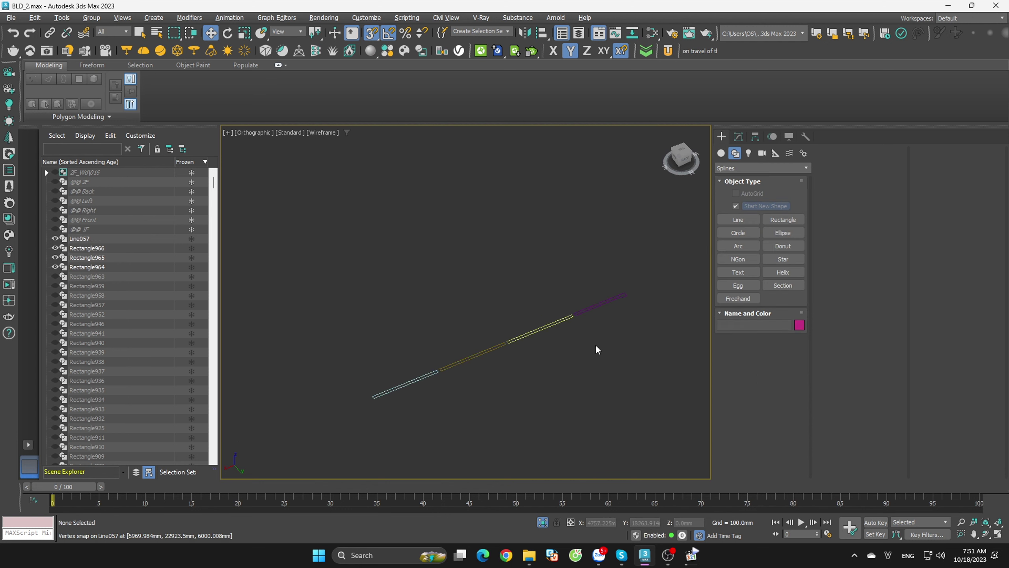
- Convert the four shapes to Editable Spline and Attach Mult. Rectangle964–966 into Line057
right_click(558, 320)
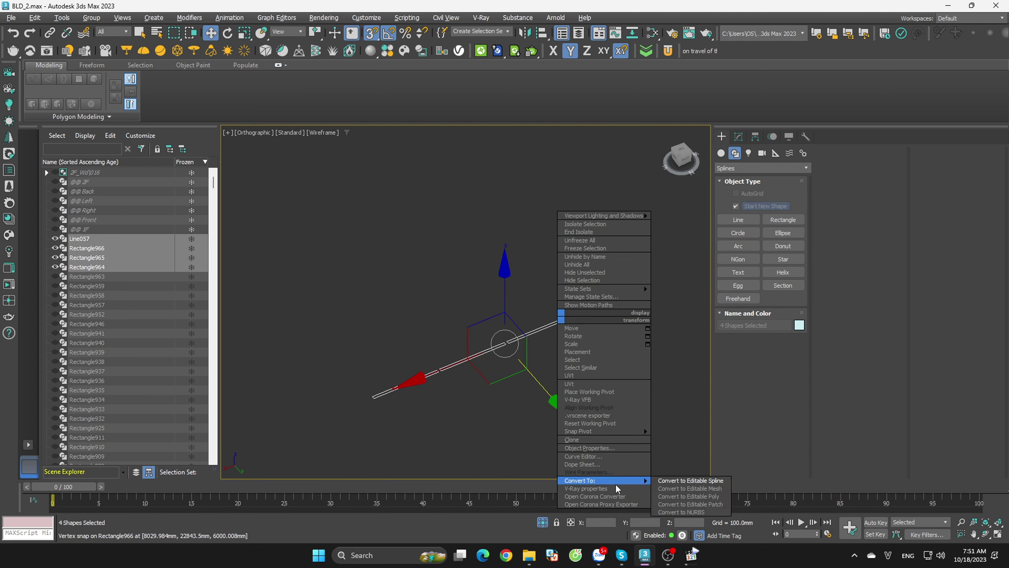
click(690, 482)
click(589, 306)
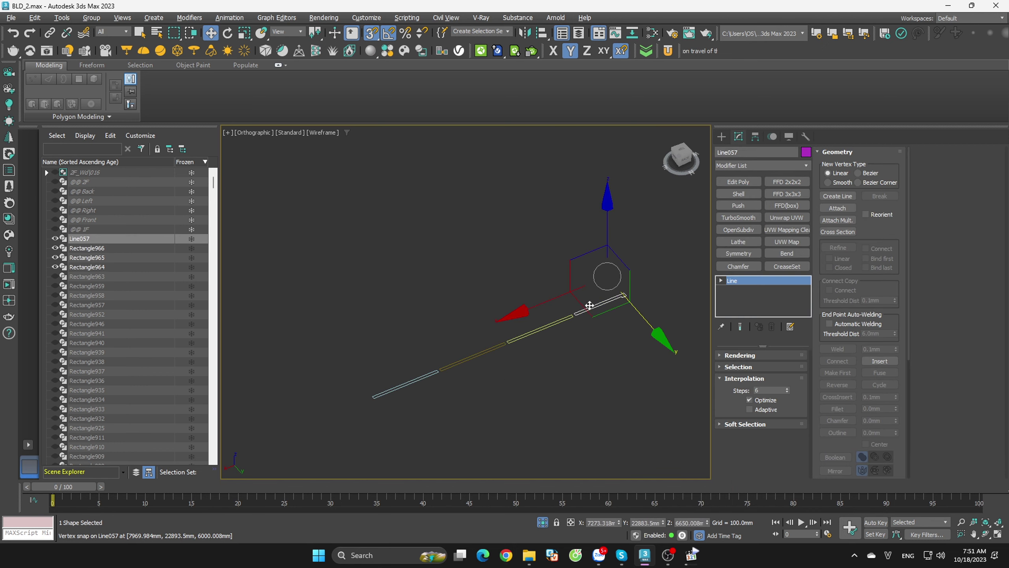
click(839, 219)
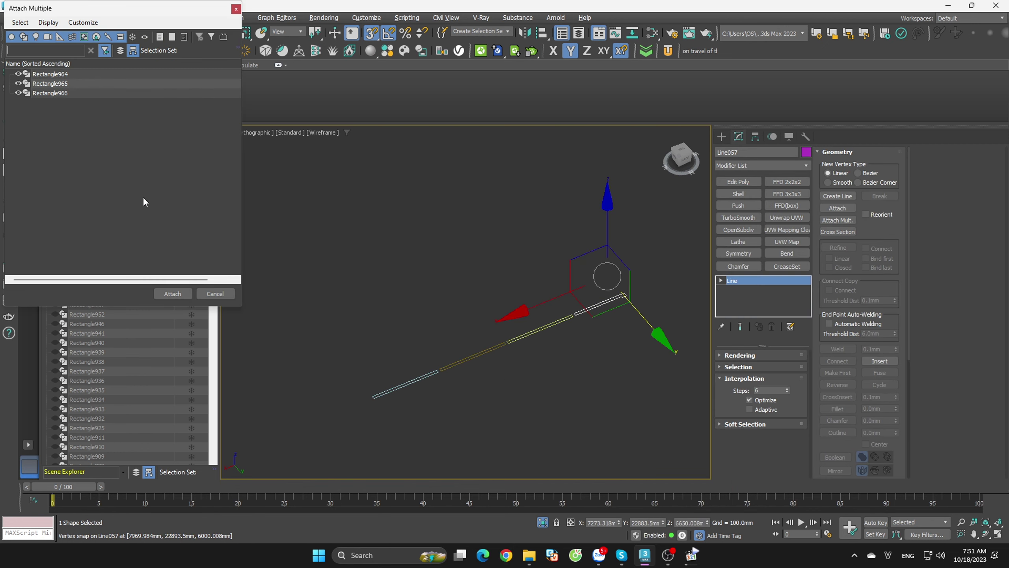
click(84, 93)
shift+click(80, 75)
click(170, 294)
click(547, 350)
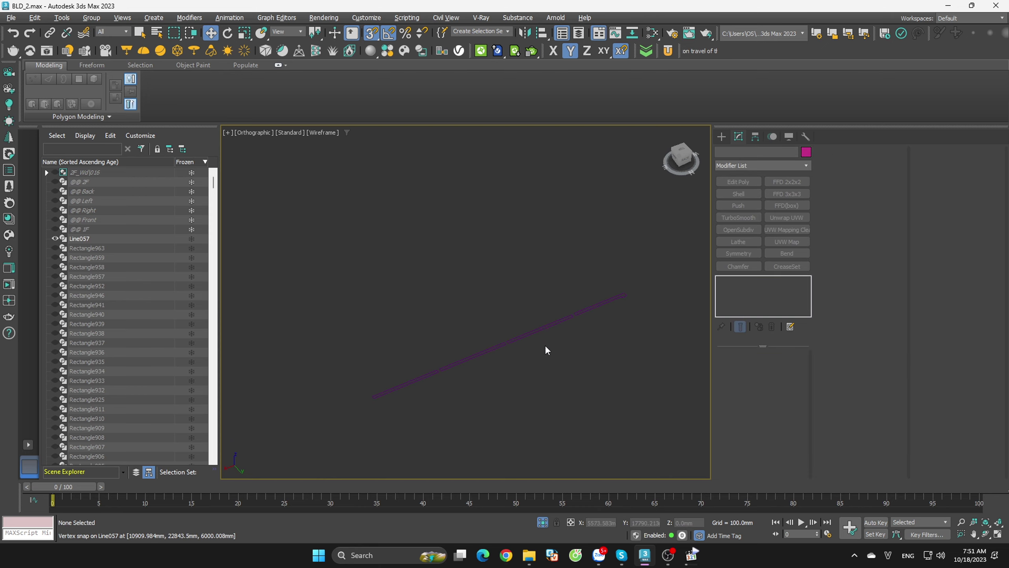
click(540, 331)
- Restore the hidden building objects and switch the viewport to shaded display
click(543, 521)
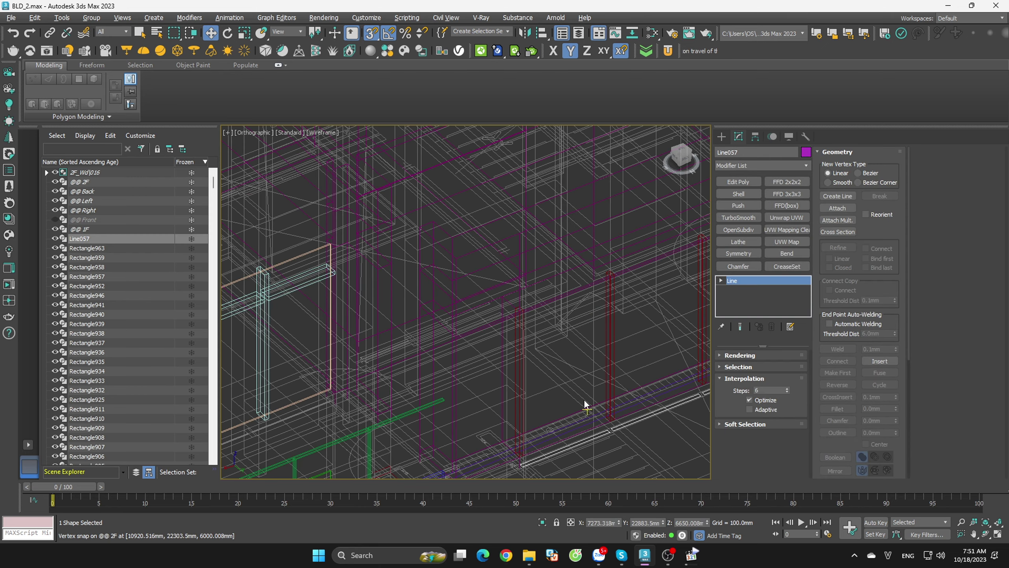
key(F3)
scroll(643, 383, up, 5)
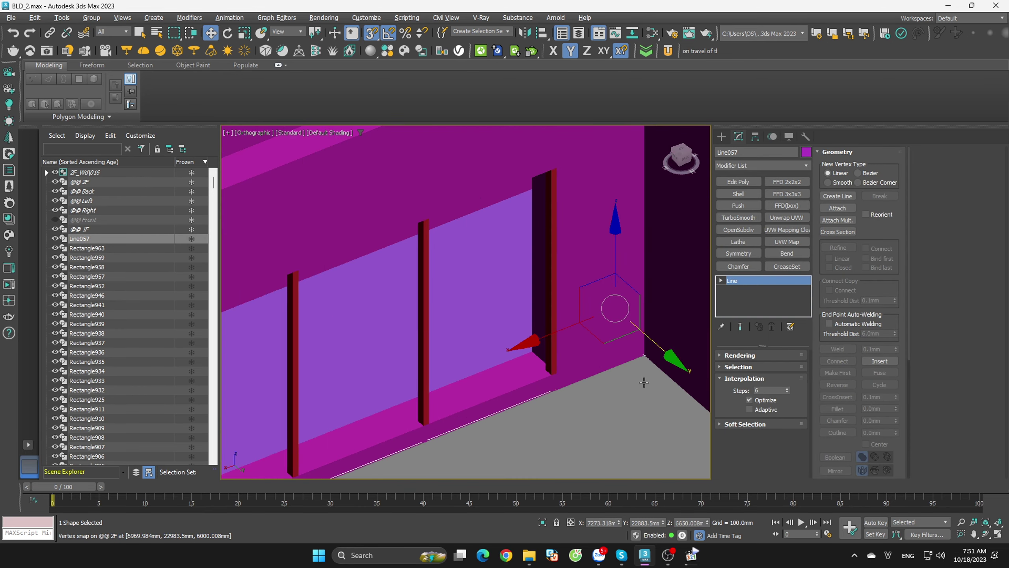
scroll(644, 381, down, 2)
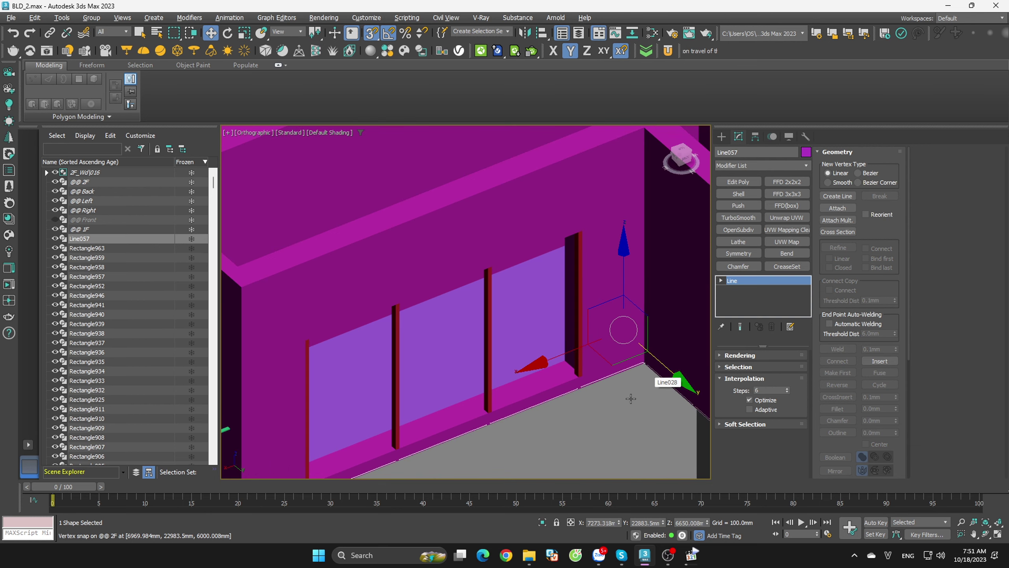
mouse_move(631, 398)
alt+middle_down()
mouse_move(615, 378)
mouse_move(628, 388)
alt+middle_up()
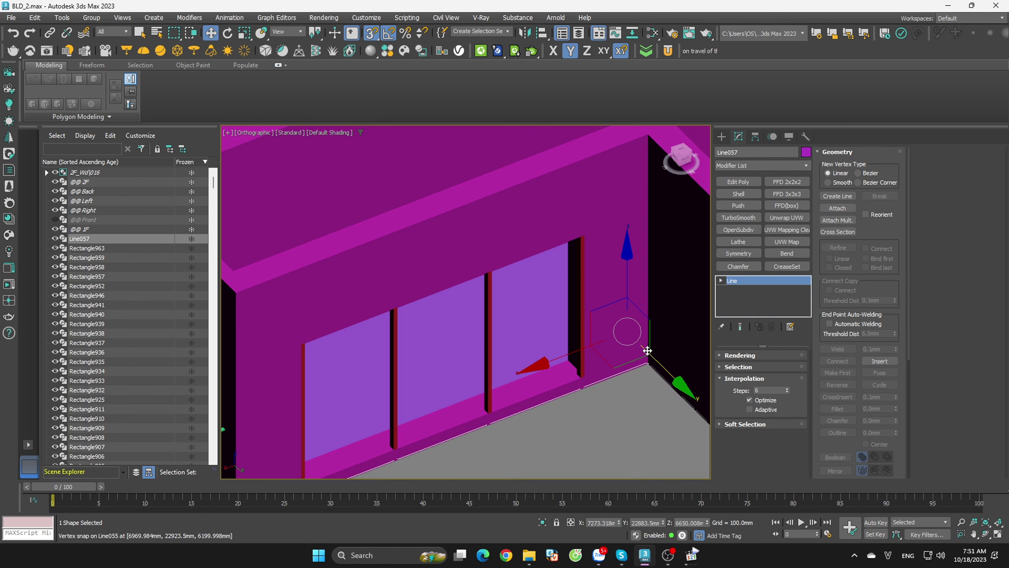
- Briefly enter Line057's Vertex sub-object mode, exit it, and zoom around the facade
key(1)
drag(632, 384, 589, 423)
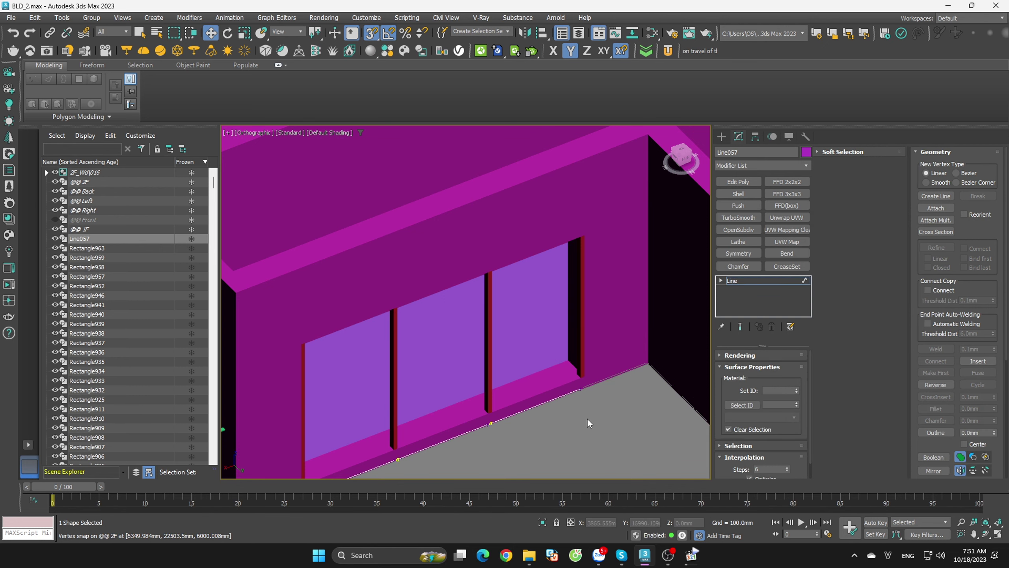
scroll(587, 418, down, 3)
click(755, 280)
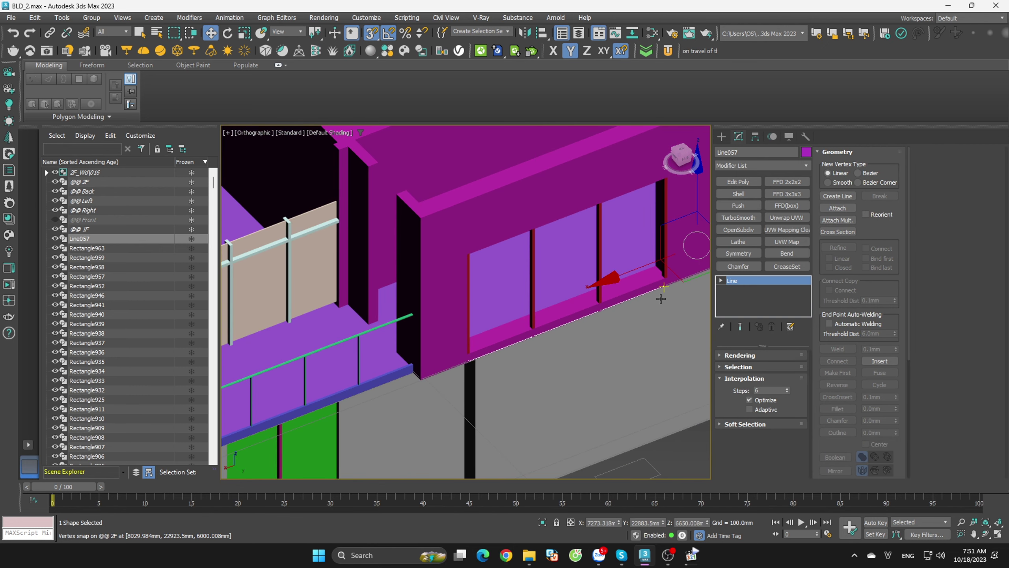
scroll(633, 302, up, 4)
scroll(622, 293, down, 3)
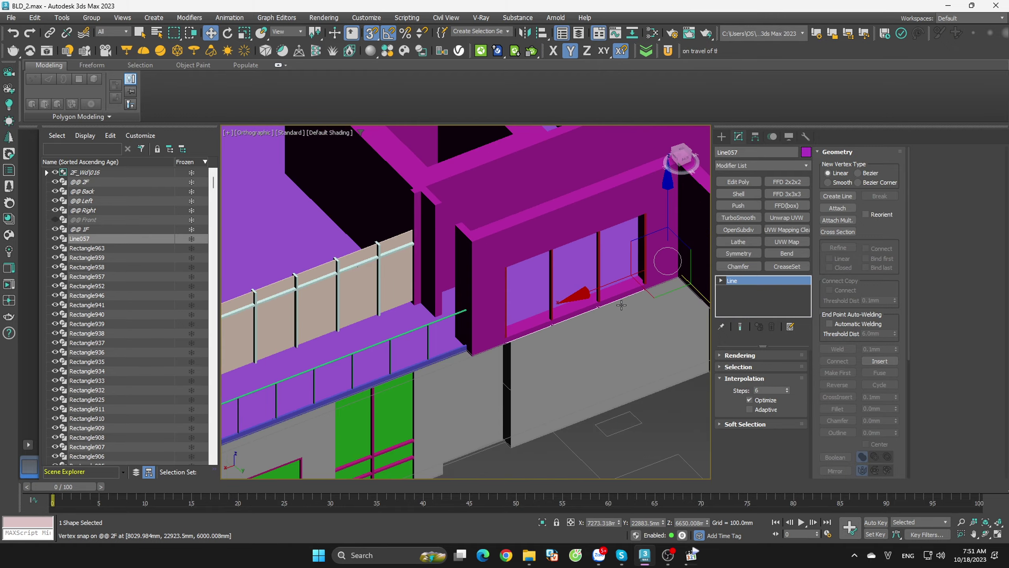
scroll(640, 343, down, 3)
scroll(619, 336, down, 1)
scroll(613, 335, up, 2)
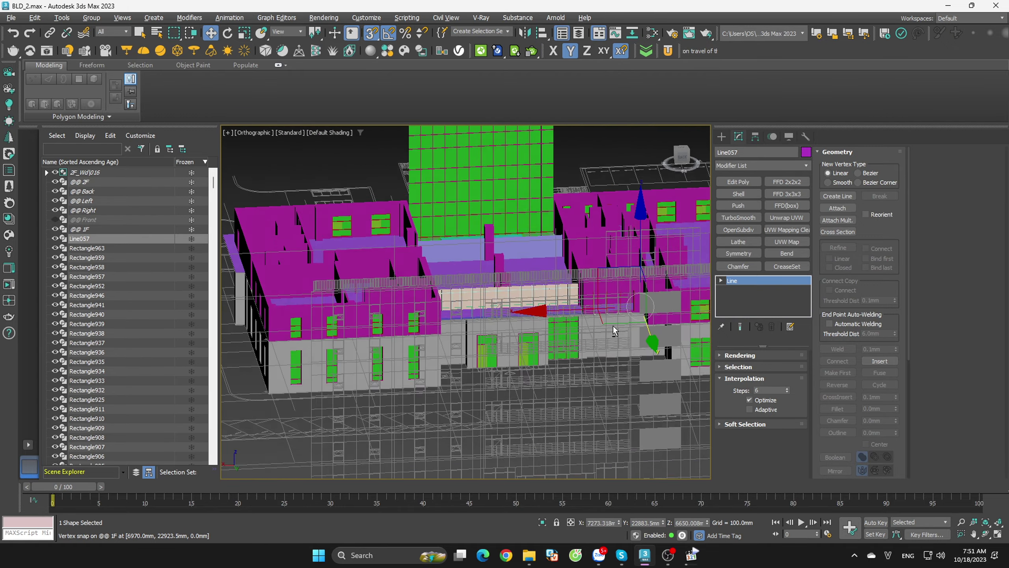
scroll(612, 321, up, 2)
scroll(636, 318, up, 2)
scroll(658, 314, up, 3)
scroll(658, 314, down, 4)
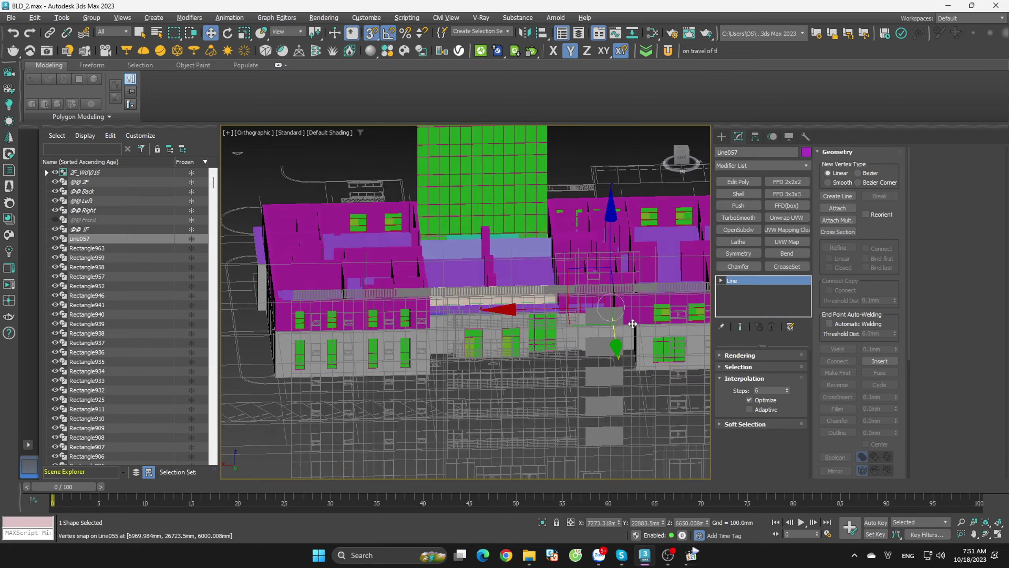
- Orbit and zoom to view the facade base from above
alt+middle_drag(658, 314, 660, 333)
scroll(658, 333, up, 4)
scroll(657, 334, up, 2)
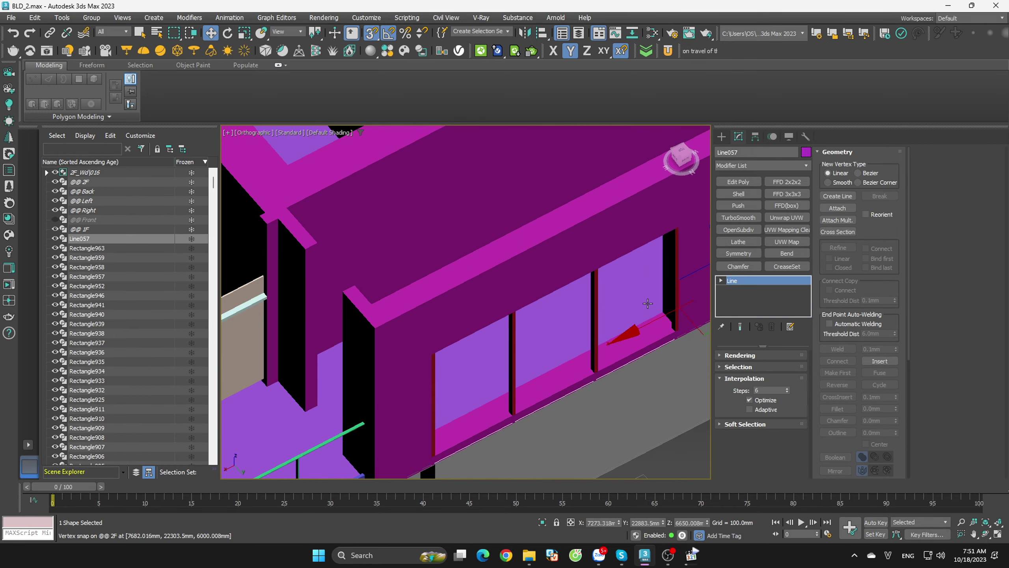
scroll(648, 303, down, 3)
scroll(556, 314, up, 2)
scroll(562, 319, up, 2)
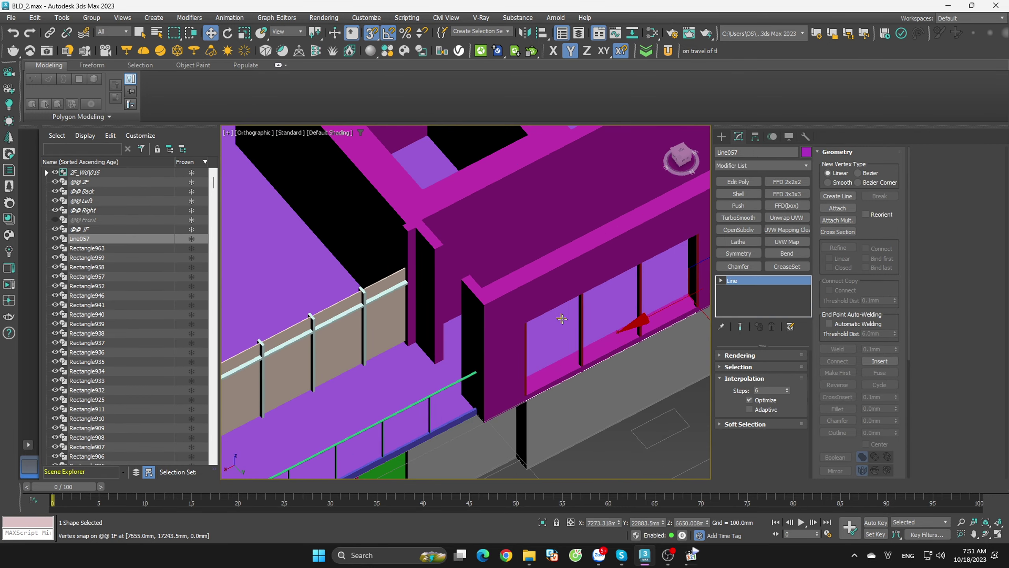
- With snapping off, select Rectangle963 and Line055 and isolate them
key(s)
ctrl+click(564, 322)
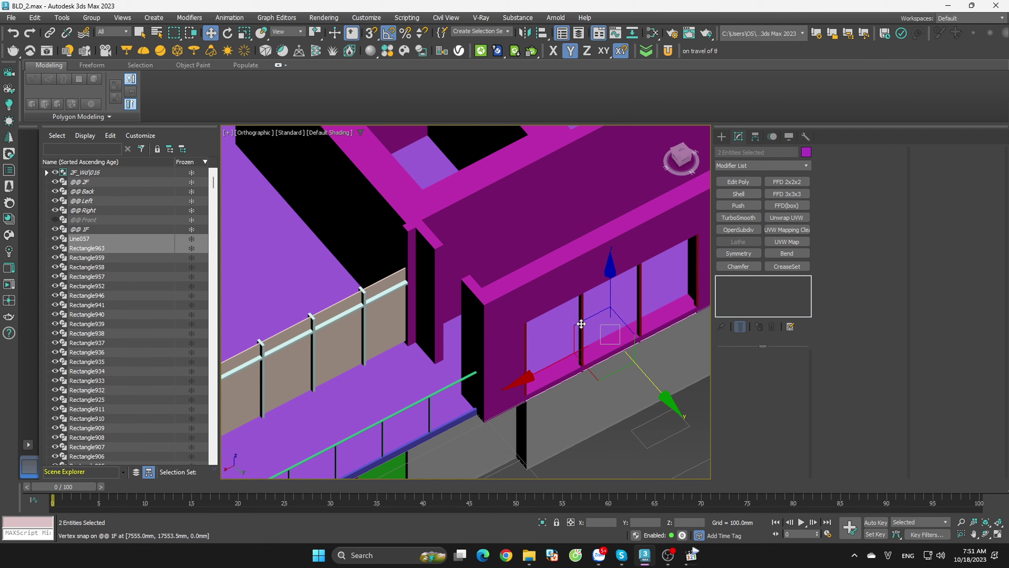
click(619, 376)
scroll(632, 393, down, 3)
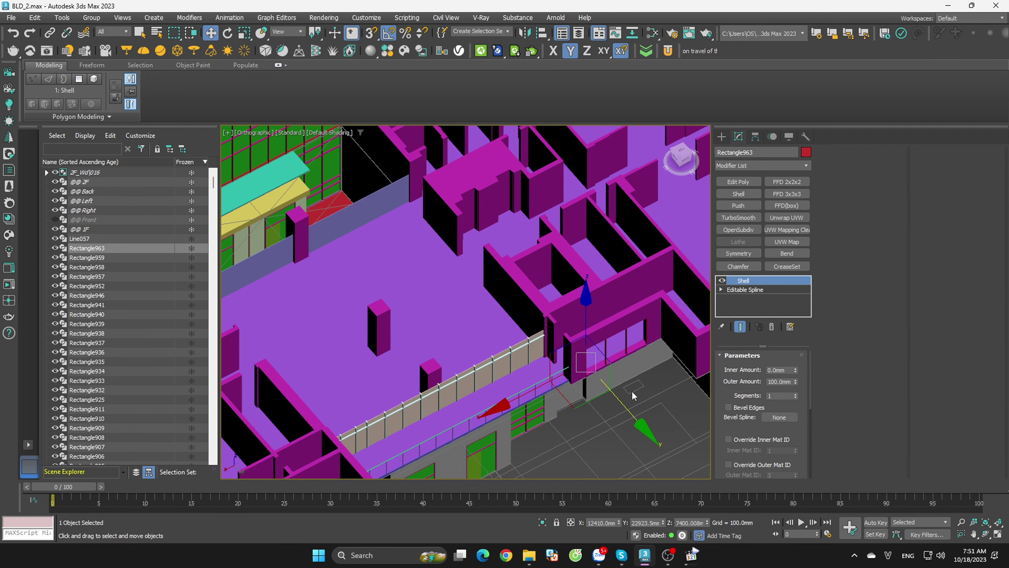
click(633, 393)
scroll(627, 382, up, 3)
scroll(618, 358, up, 2)
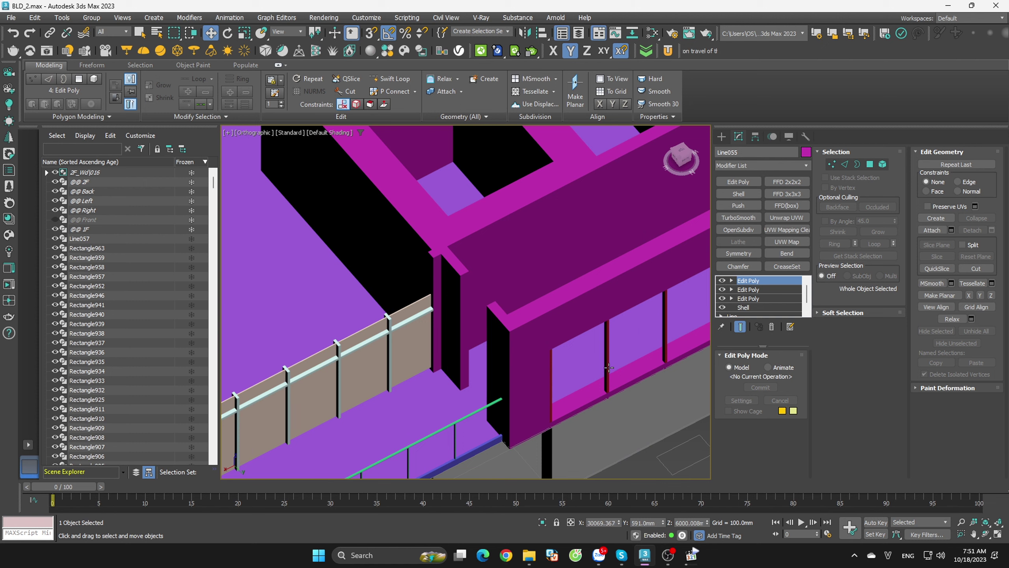
ctrl+click(608, 368)
scroll(615, 387, up, 3)
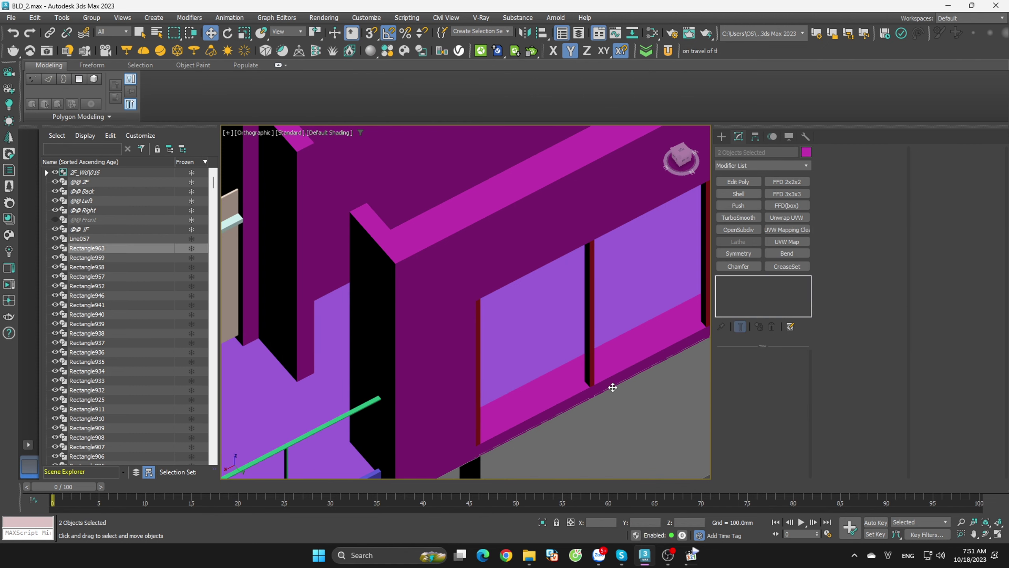
key(alt+q)
- Clear the selection and end isolation so all hidden objects return
scroll(596, 382, up, 1)
click(577, 379)
scroll(498, 354, up, 3)
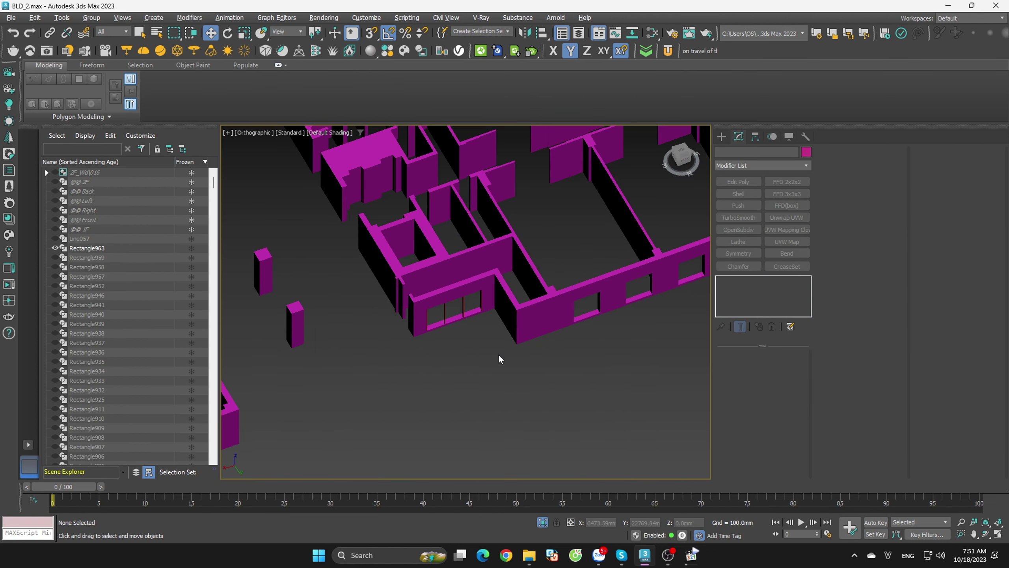
scroll(439, 298, up, 3)
click(440, 300)
scroll(521, 370, down, 3)
click(548, 475)
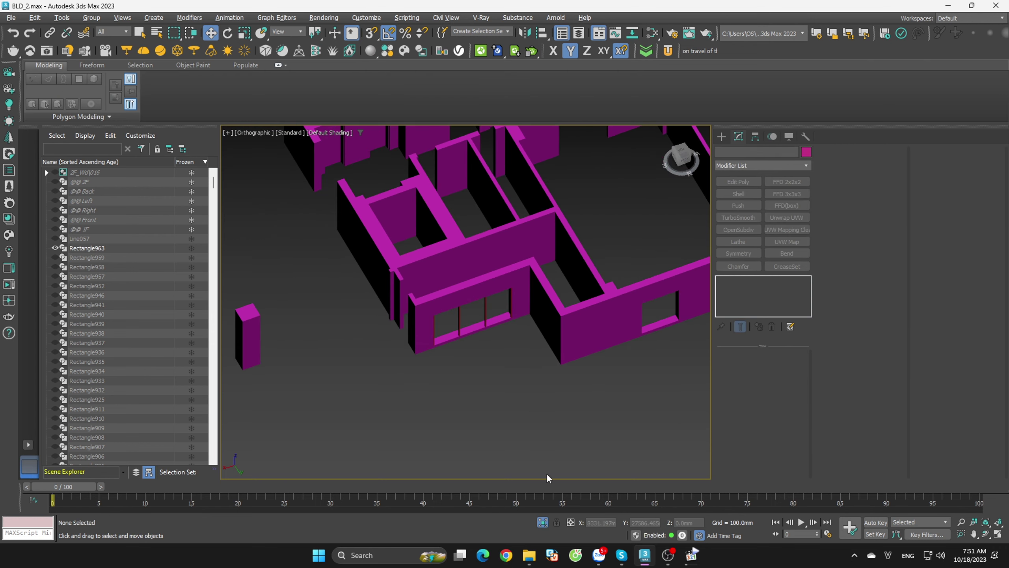
click(543, 522)
- From the back view, isolate the facade sill pieces, orbit, and clear the selection
click(685, 160)
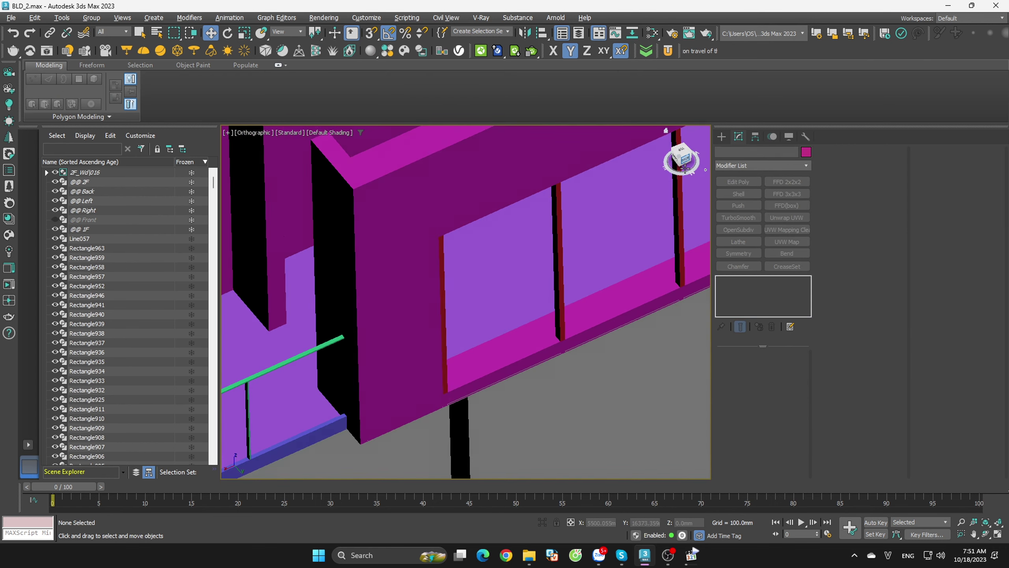
scroll(604, 324, up, 2)
scroll(466, 277, up, 3)
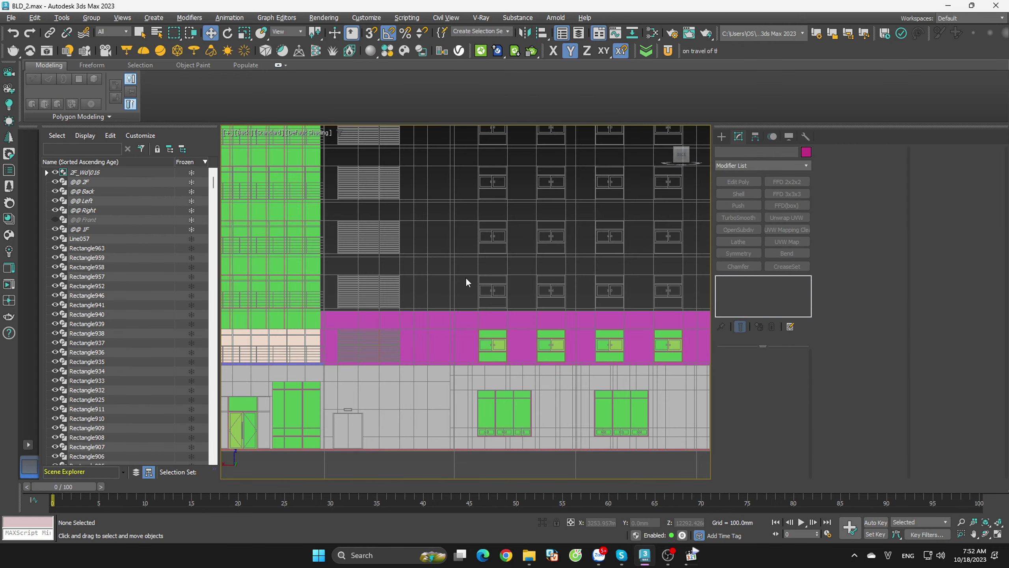
scroll(546, 296, up, 2)
click(446, 392)
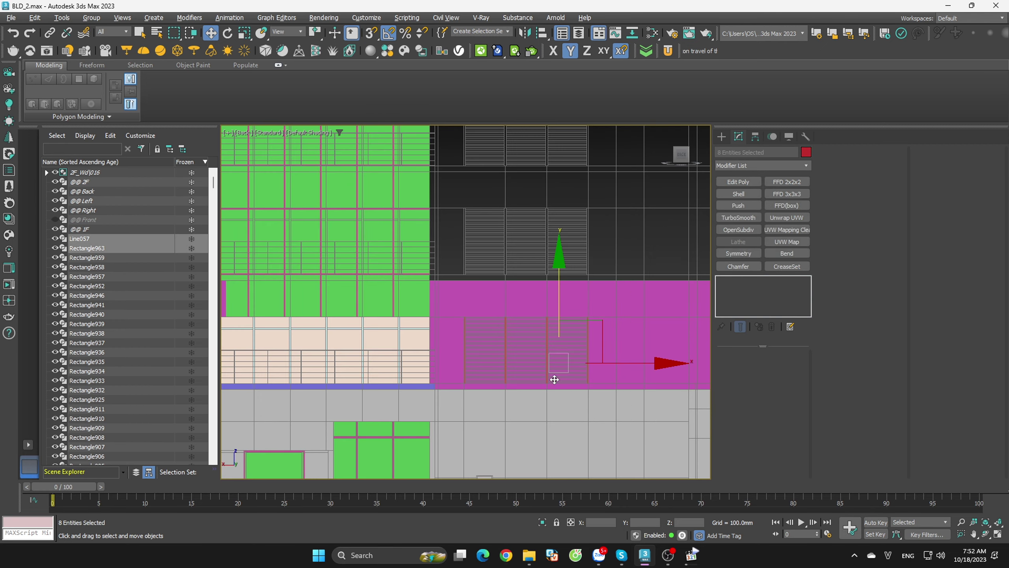
key(alt+q)
key(alt+q)
alt+middle_drag(619, 337, 635, 364)
click(635, 364)
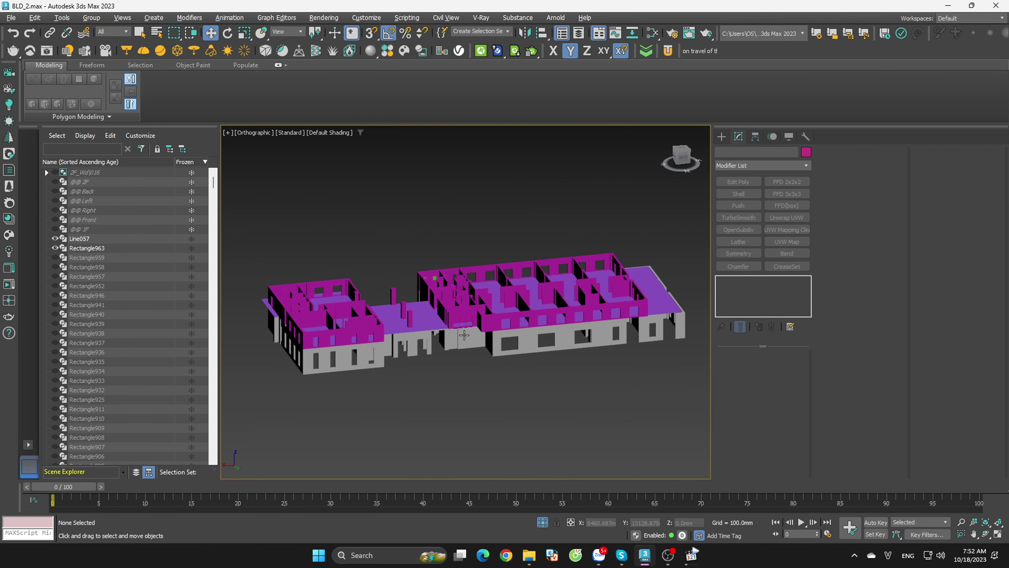
scroll(495, 368, up, 5)
- Select the sill line Line057 and turn on edged faces with F4
click(495, 363)
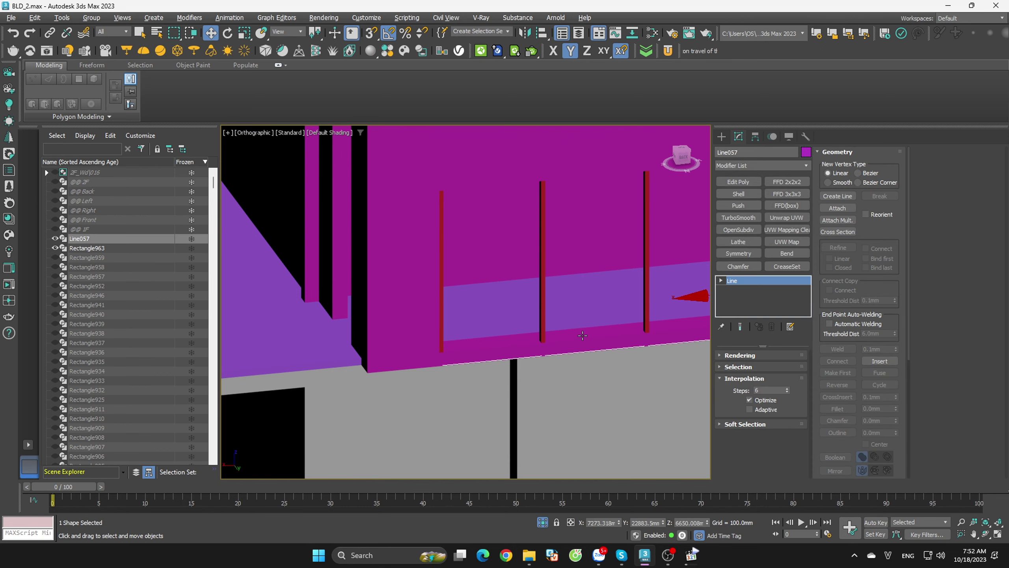
alt+middle_drag(583, 335, 588, 324)
scroll(592, 315, up, 3)
scroll(619, 298, up, 3)
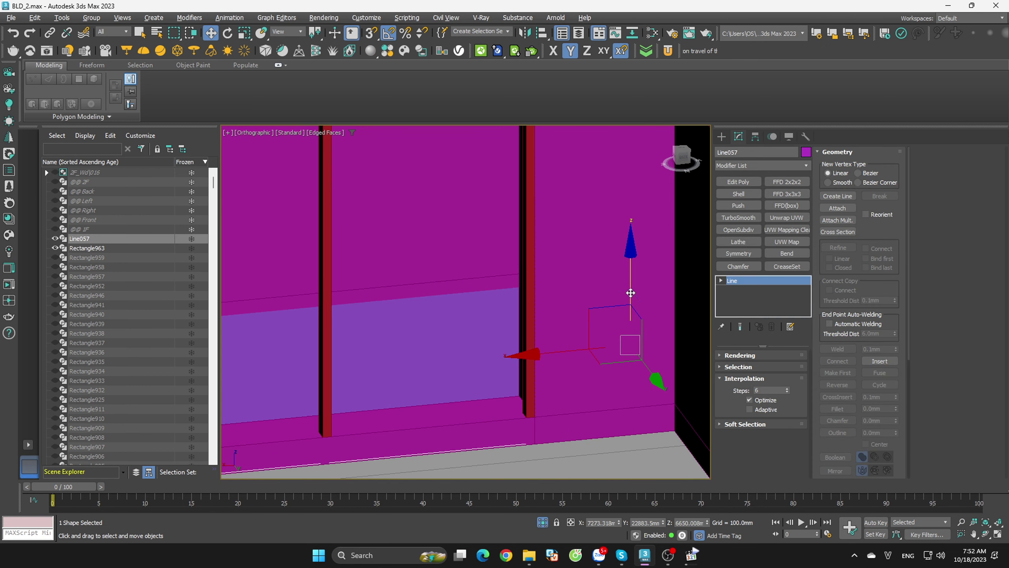
key(F4)
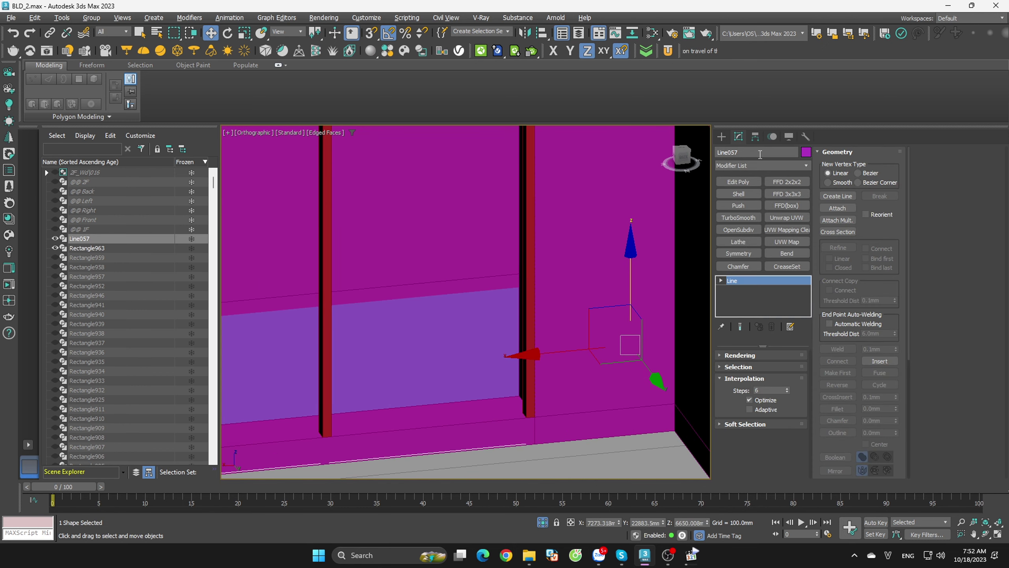
- Center Line057's pivot to the object using Affect Pivot Only
click(755, 137)
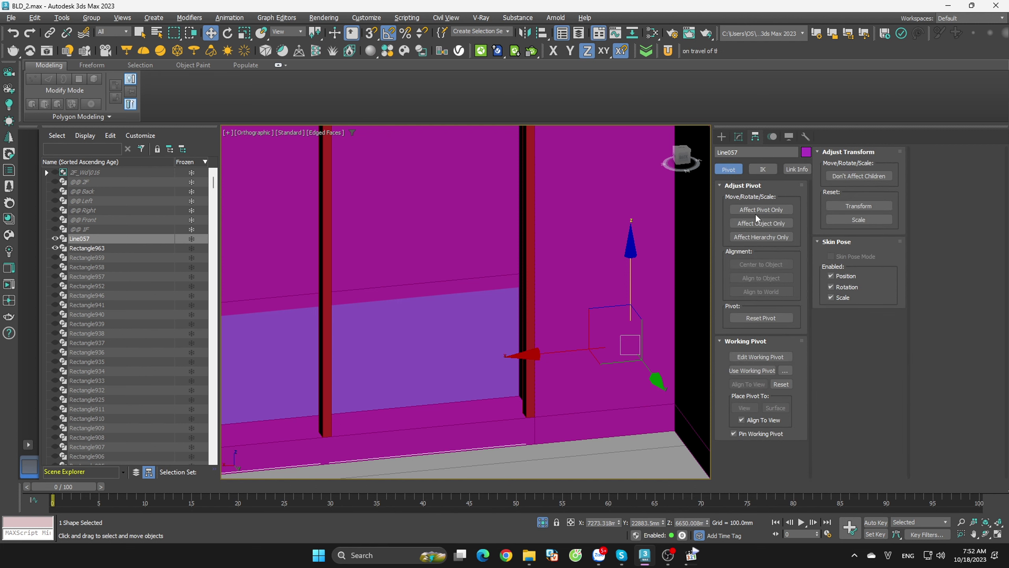
click(756, 210)
click(755, 265)
click(763, 210)
- Turn snapping on and orbit to view the wall from above
scroll(476, 302, down, 3)
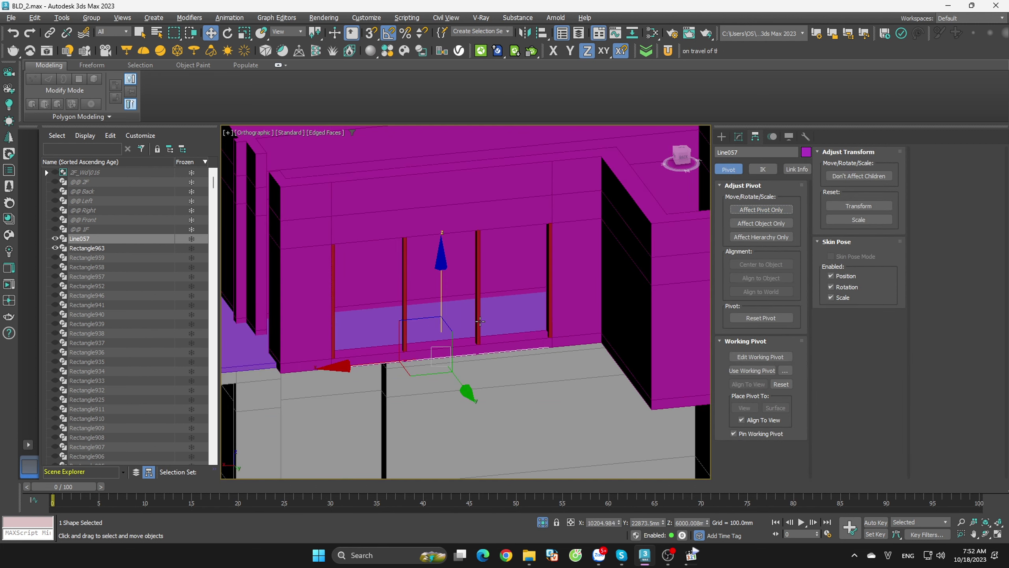
alt+middle_drag(477, 302, 556, 318)
key(s)
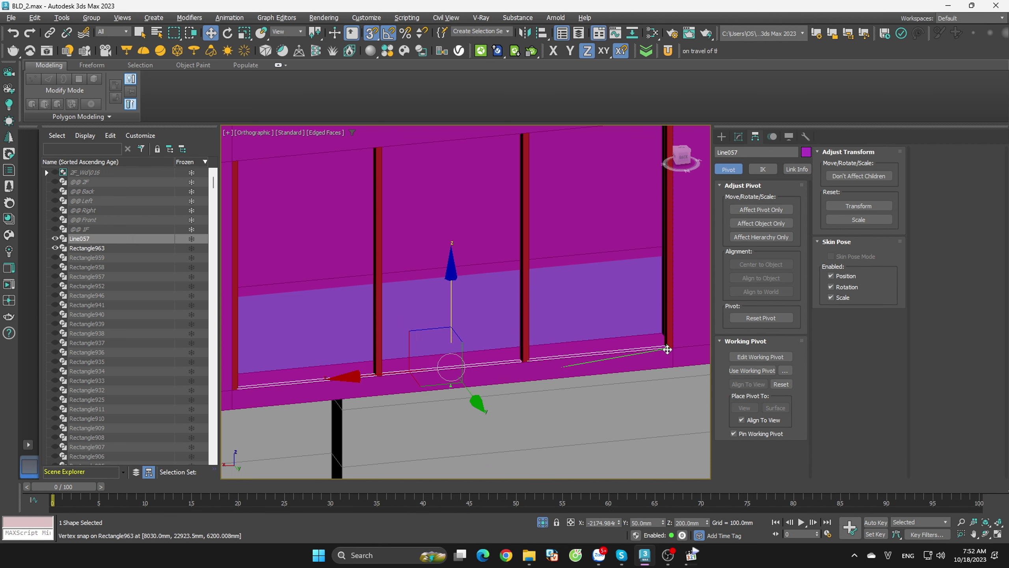
scroll(667, 349, down, 3)
alt+middle_drag(636, 318, 723, 235)
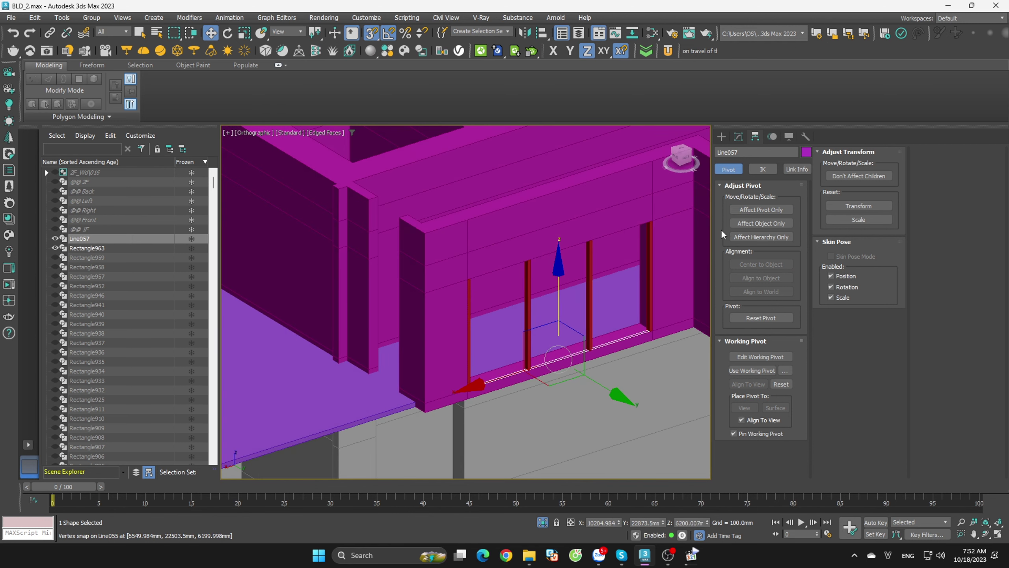
click(738, 137)
- Add a Shell modifier to Line057 with a 2500 mm outer amount
click(738, 194)
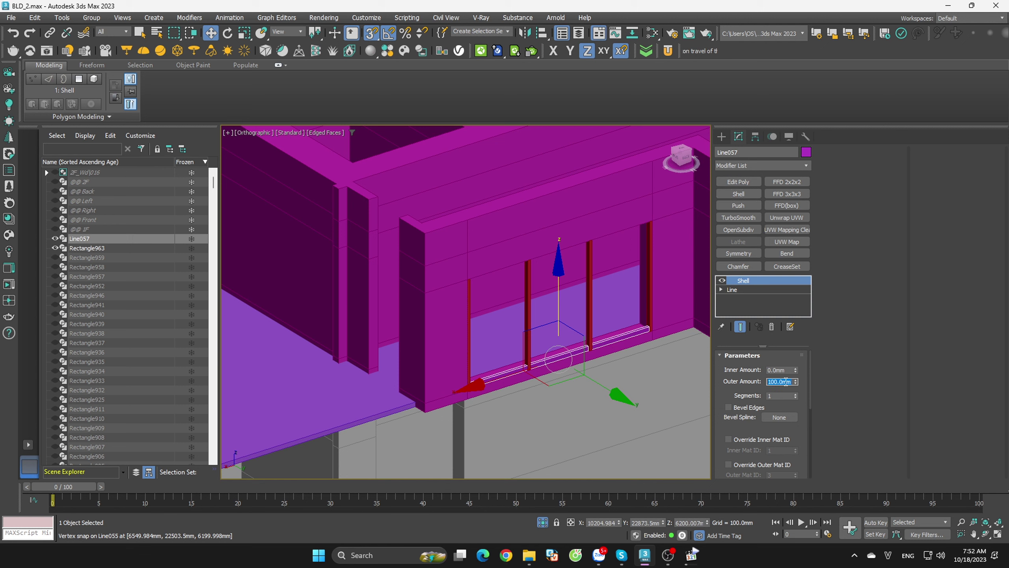
key(Return)
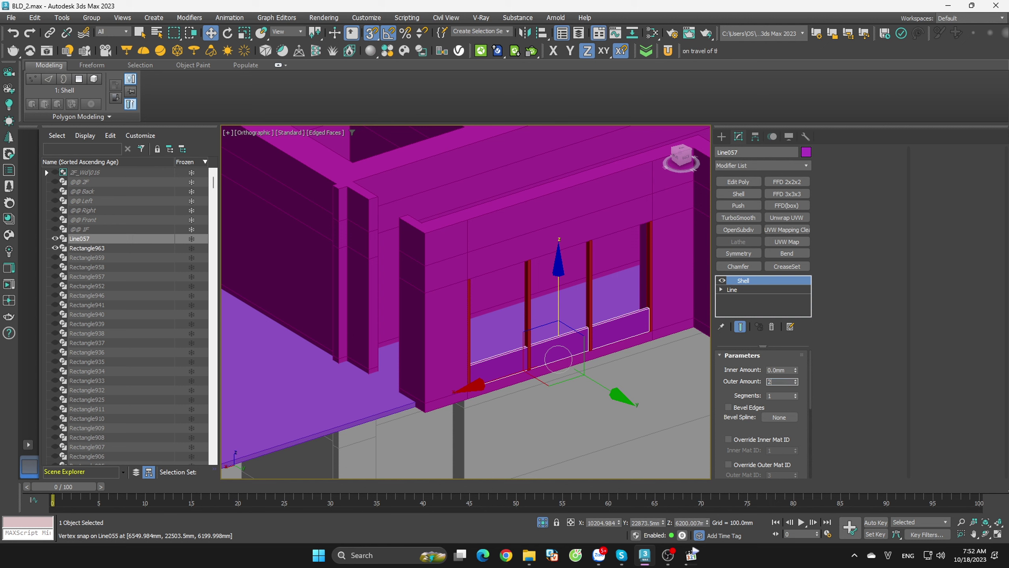
key(Return)
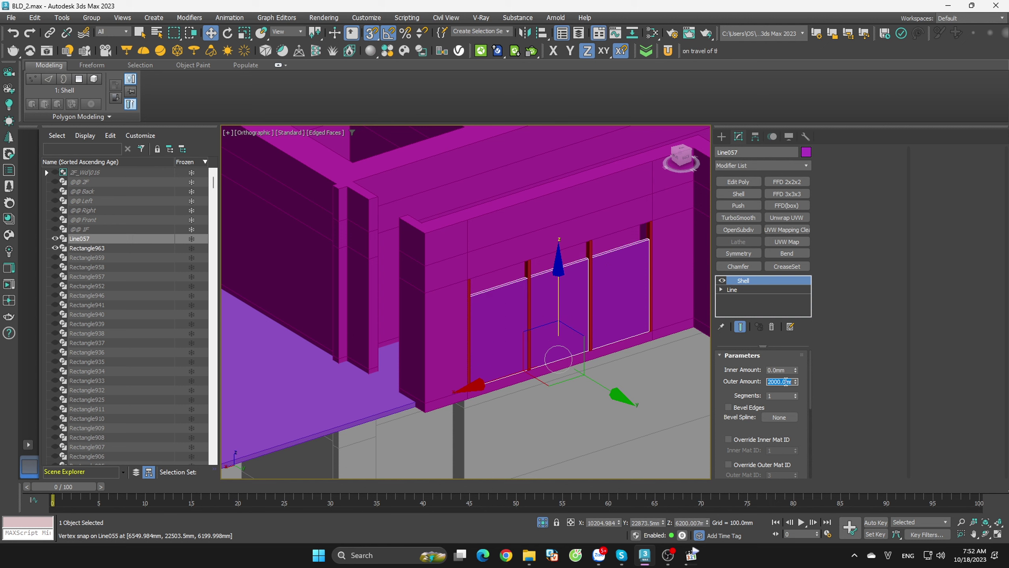
text(0)
key(Return)
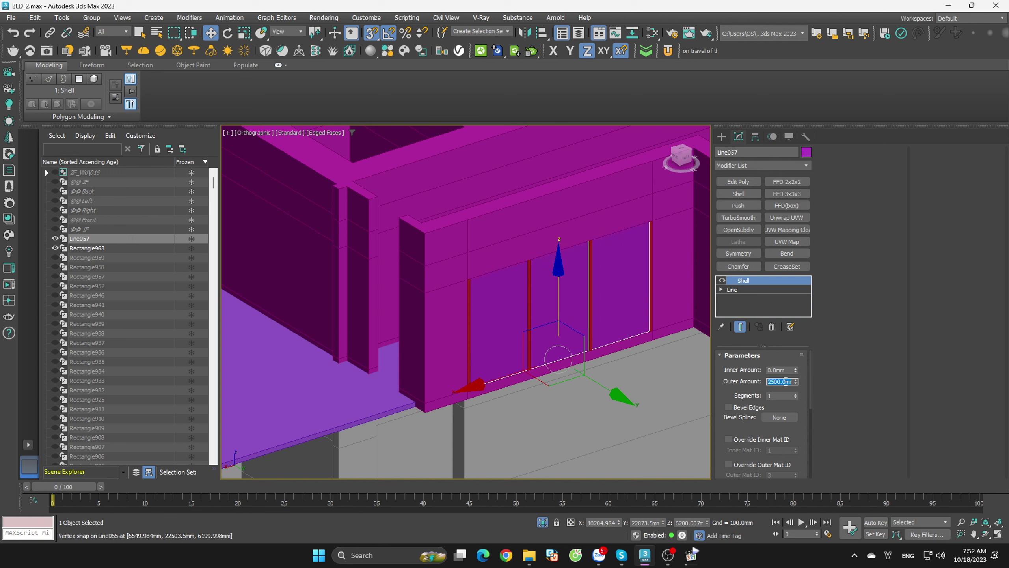
scroll(600, 280, down, 4)
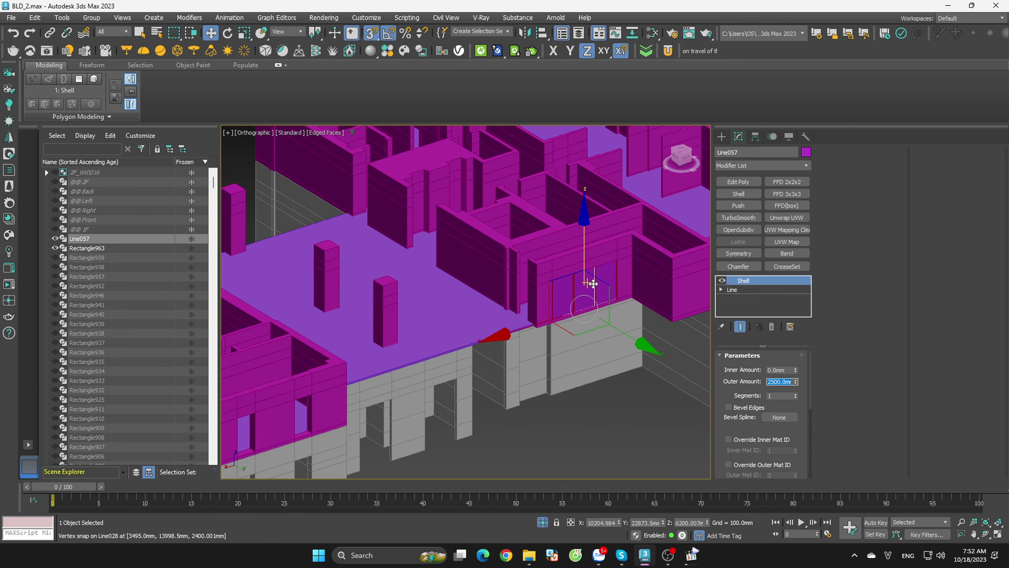
- Colour the shelled panel green and clear the selection
click(806, 153)
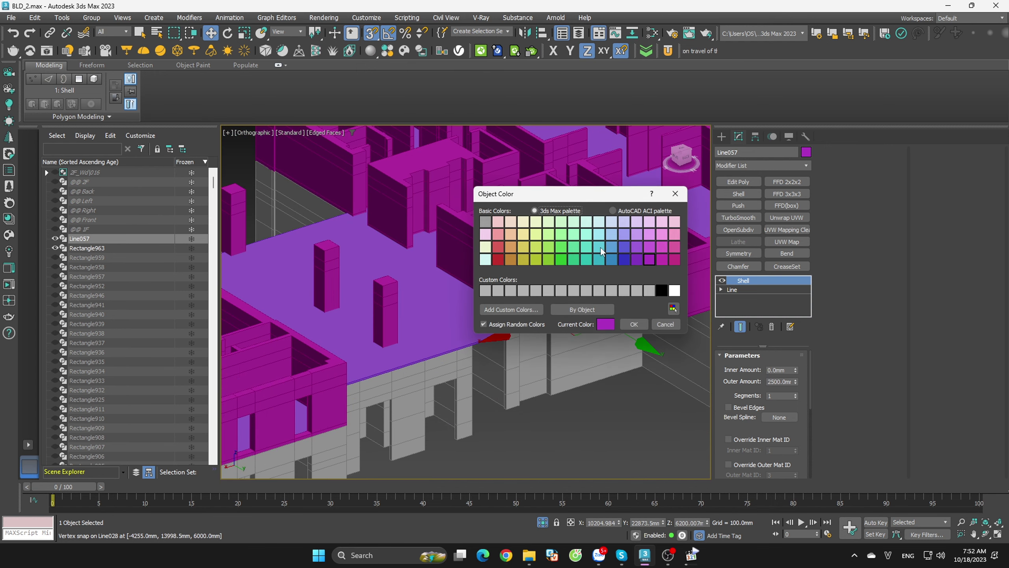
click(634, 324)
click(604, 483)
click(596, 372)
- End isolation, box-select the building geometry, and isolate it without the reference planes
scroll(596, 372, down, 10)
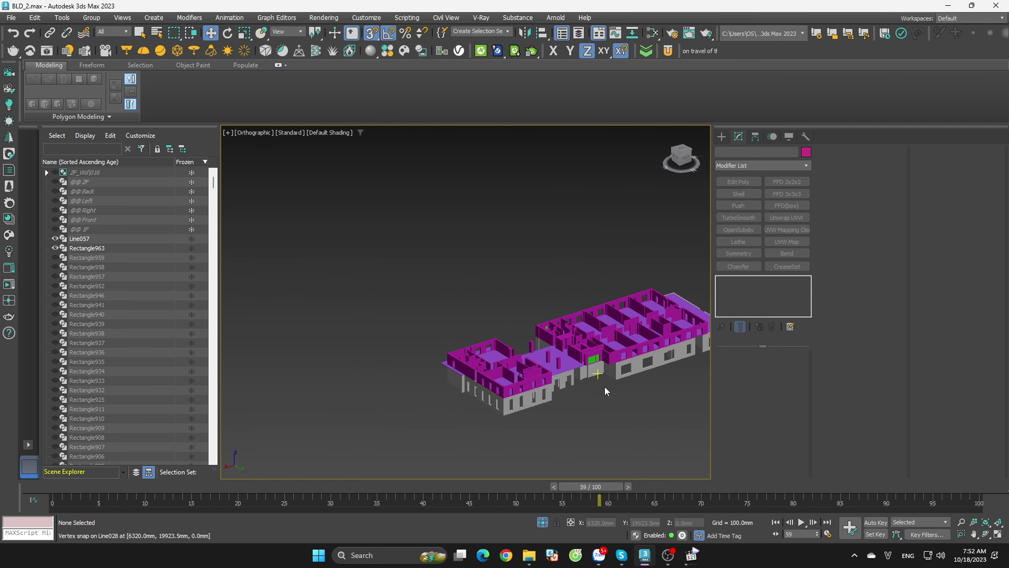
alt+middle_drag(604, 385, 589, 450)
click(543, 522)
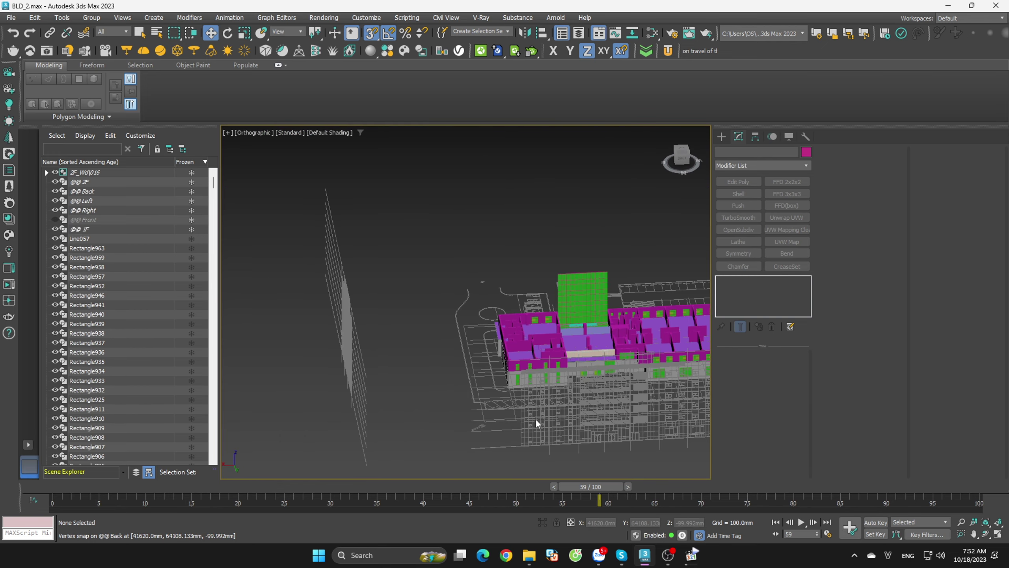
scroll(445, 281, down, 4)
drag(412, 258, 669, 461)
key(ctrl+z)
key(ctrl+z)
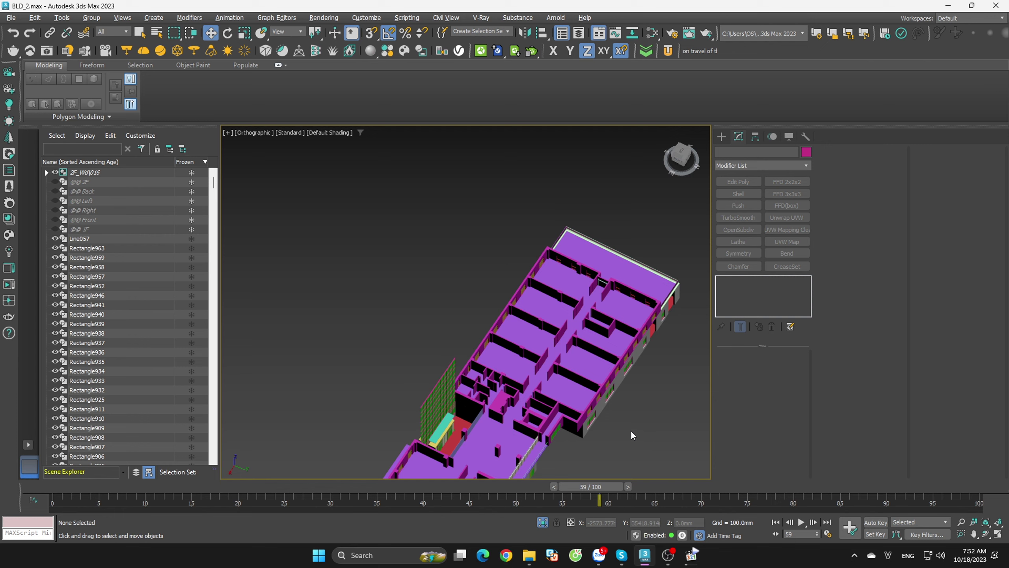
- Orbit between a near top-down view and a low side view of the building
scroll(631, 430, down, 3)
mouse_move(599, 371)
alt+middle_down()
mouse_move(518, 309)
mouse_move(586, 236)
mouse_move(738, 396)
mouse_move(654, 430)
mouse_move(609, 350)
alt+middle_up()
scroll(532, 293, up, 2)
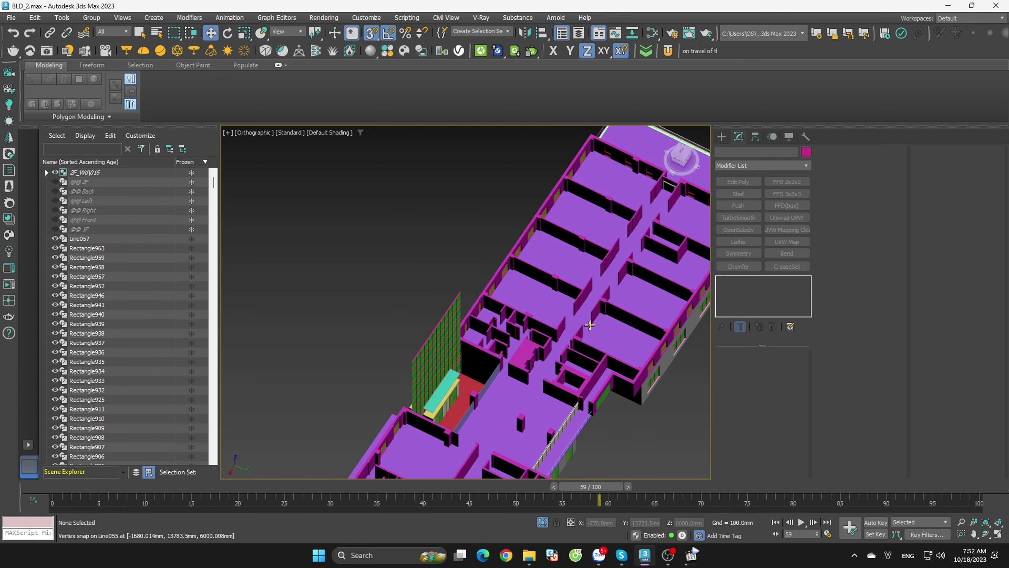
scroll(532, 294, down, 4)
mouse_move(532, 293)
alt+middle_down()
mouse_move(580, 323)
mouse_move(573, 313)
alt+middle_up()
scroll(572, 313, up, 4)
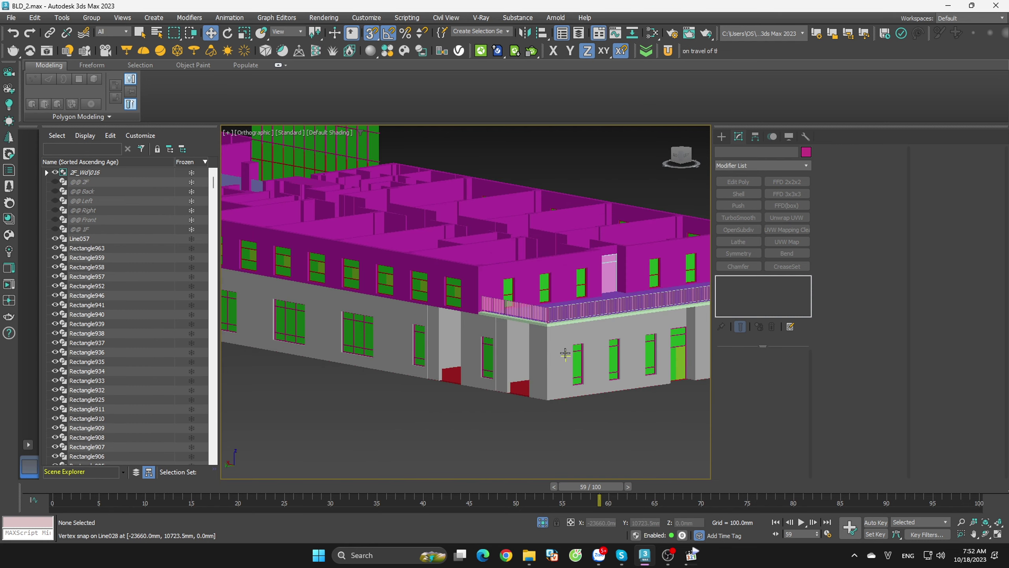
scroll(572, 313, up, 3)
scroll(507, 327, down, 3)
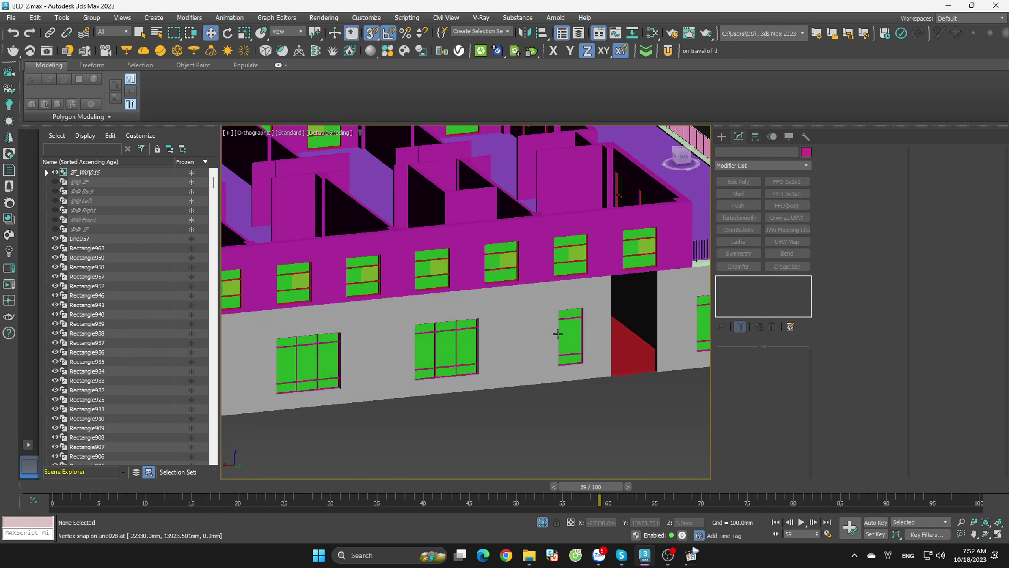
scroll(548, 338, down, 2)
scroll(597, 356, down, 4)
scroll(622, 371, down, 5)
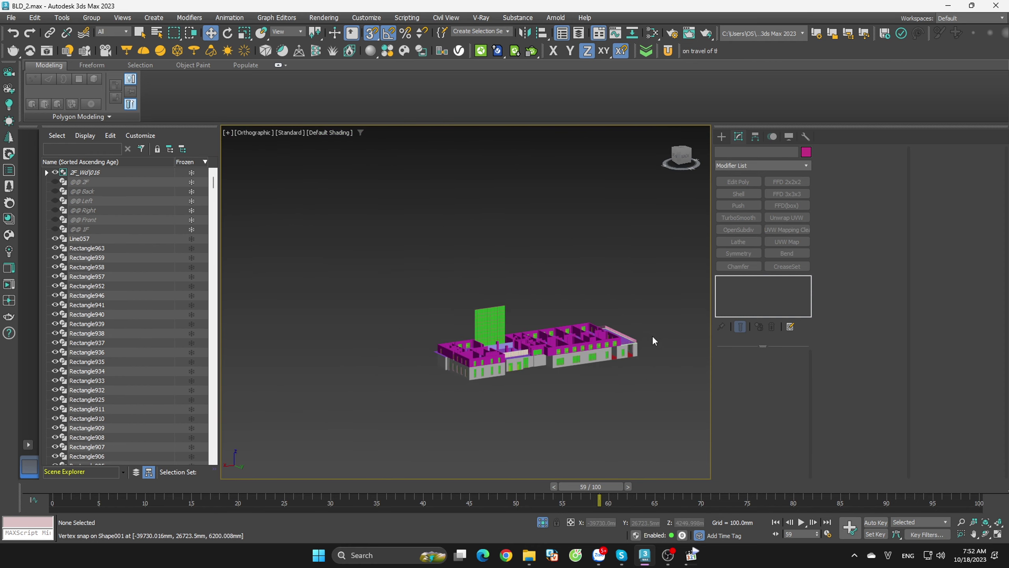
- Box-select the building, orbit to a top-down angle, and clear the selection
drag(658, 282, 401, 412)
mouse_move(401, 413)
alt+middle_down()
mouse_move(567, 454)
mouse_move(442, 437)
mouse_move(549, 419)
alt+middle_up()
click(549, 419)
scroll(626, 350, up, 5)
scroll(626, 350, up, 3)
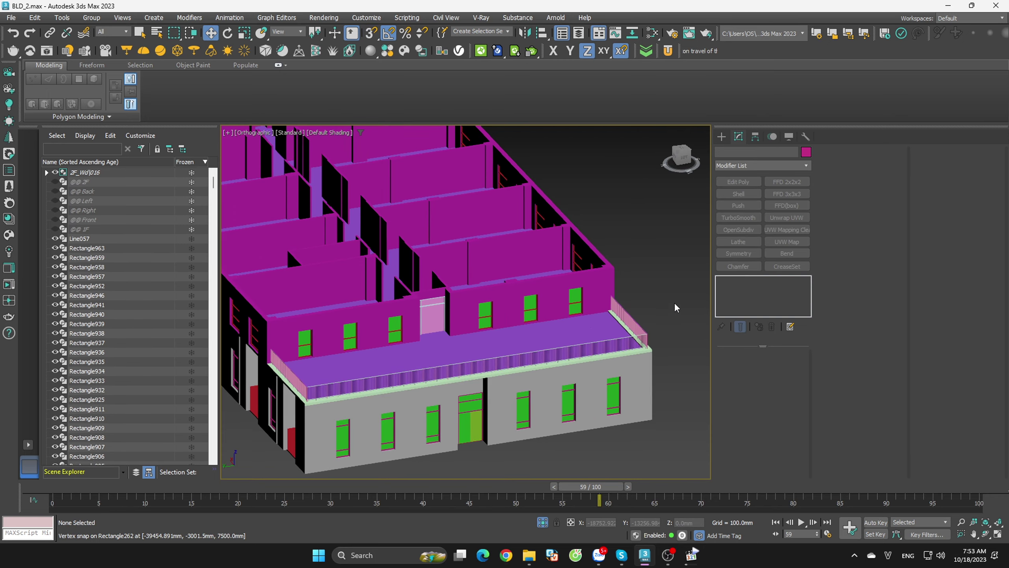
scroll(654, 333, up, 5)
scroll(641, 342, up, 4)
- Inspect the balcony railing, then review the building from a near top-down view
click(589, 323)
scroll(664, 348, down, 3)
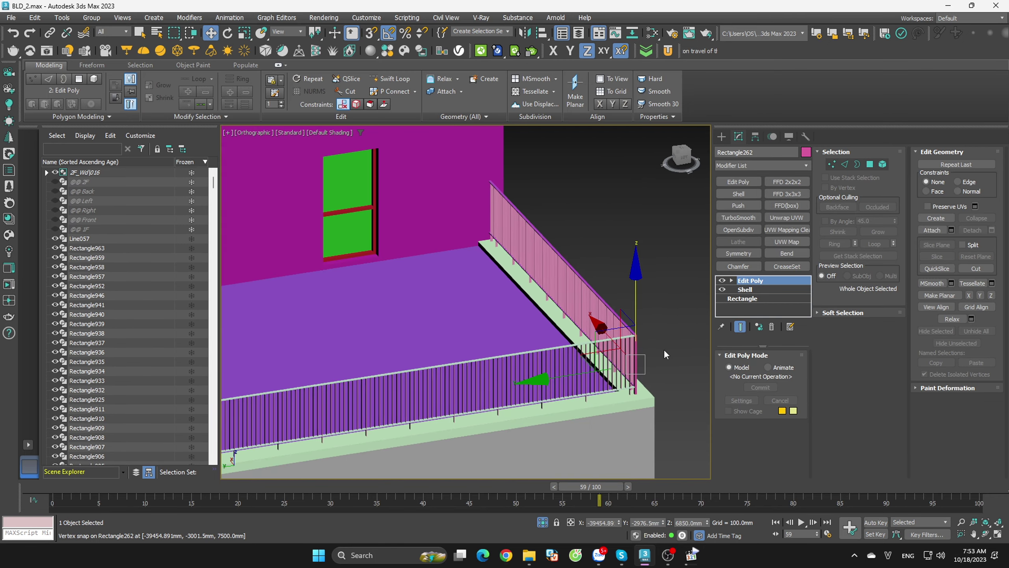
click(677, 339)
scroll(678, 360, down, 5)
scroll(654, 409, down, 3)
scroll(655, 411, up, 2)
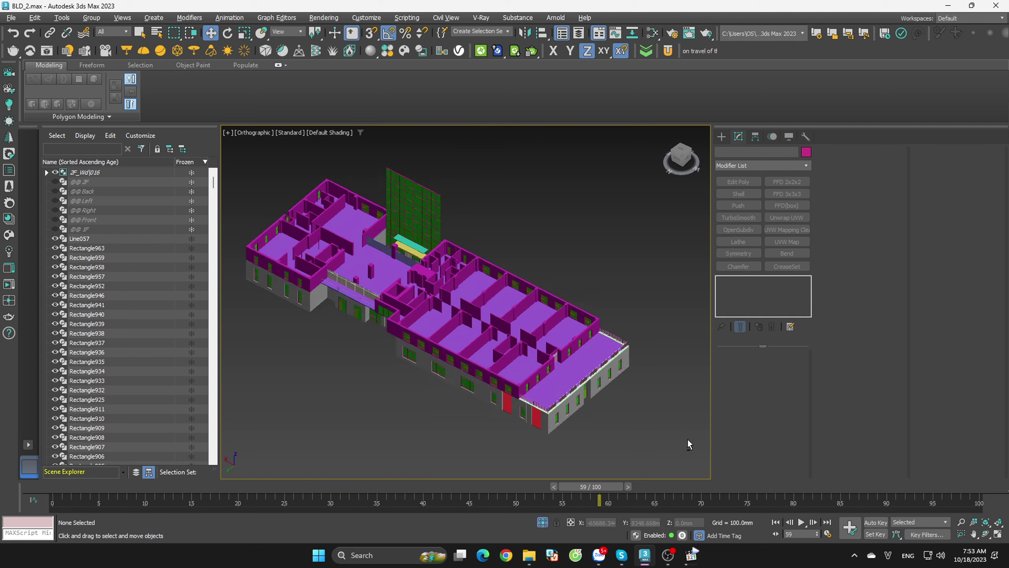
scroll(687, 438, up, 4)
scroll(589, 380, up, 4)
scroll(589, 379, up, 3)
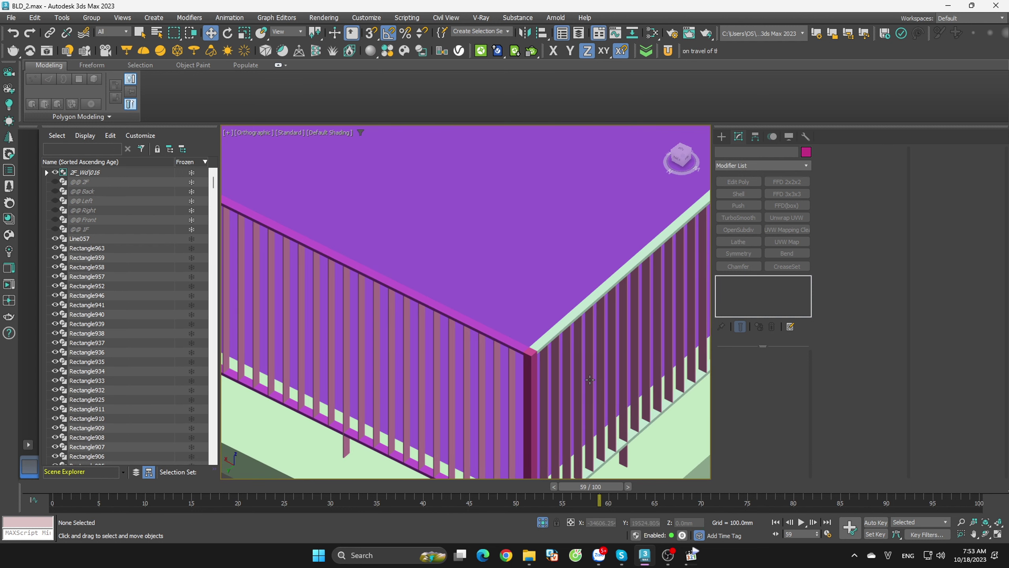
scroll(590, 379, down, 2)
scroll(596, 385, down, 3)
scroll(600, 393, down, 2)
scroll(601, 401, down, 2)
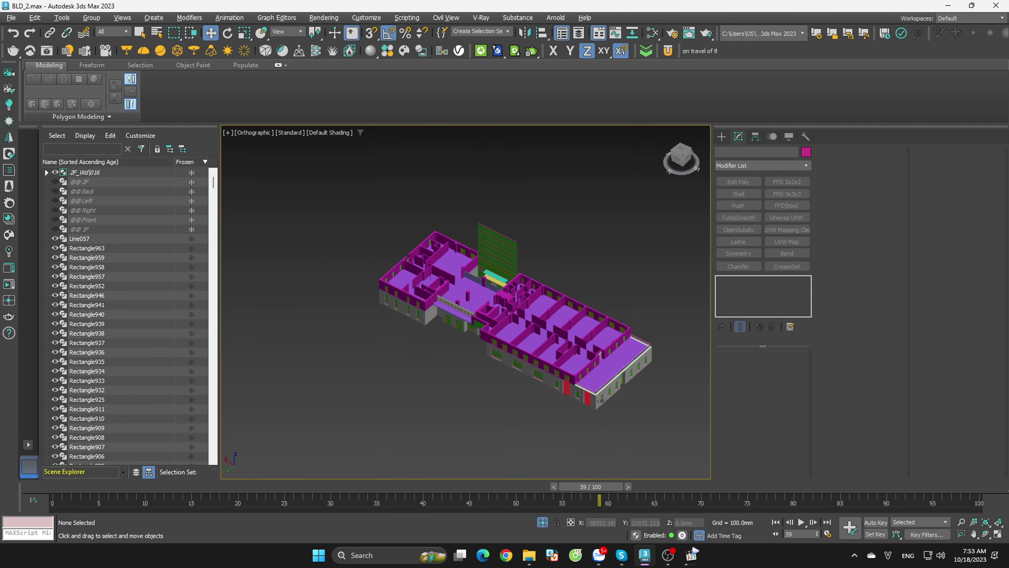
alt+middle_drag(601, 400, 623, 420)
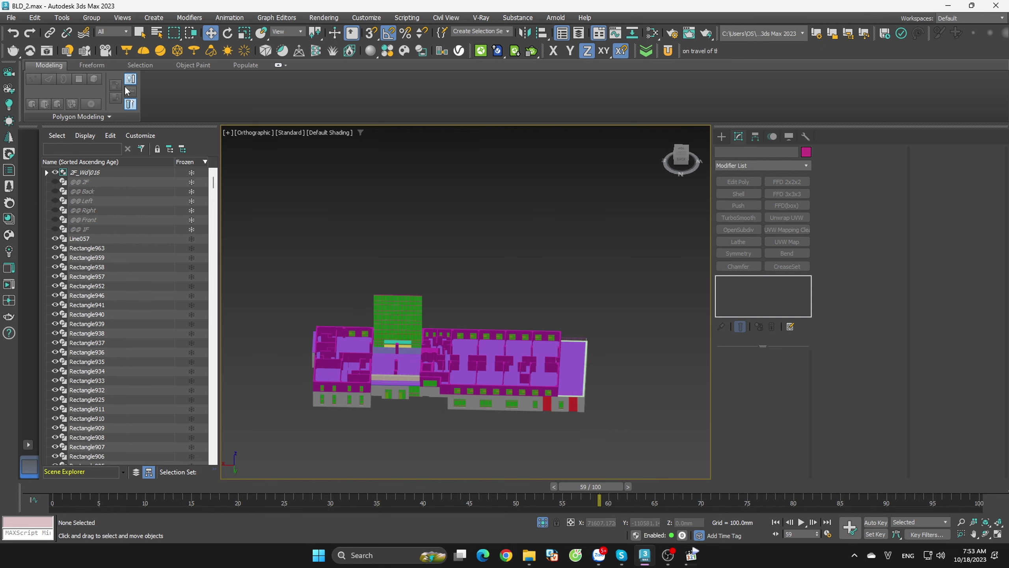
click(12, 18)
- Switch the viewport to the Top view
click(563, 292)
key(t)
scroll(474, 333, down, 3)
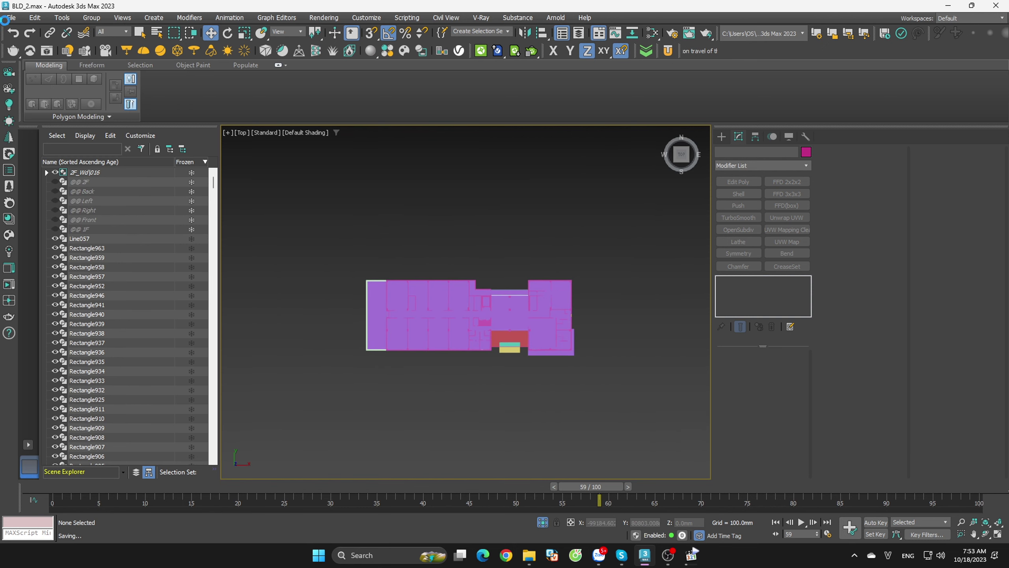
- Import the 3~6F DWG from D:\3dsMax, accepting the AutoCAD Import Options
click(6, 18)
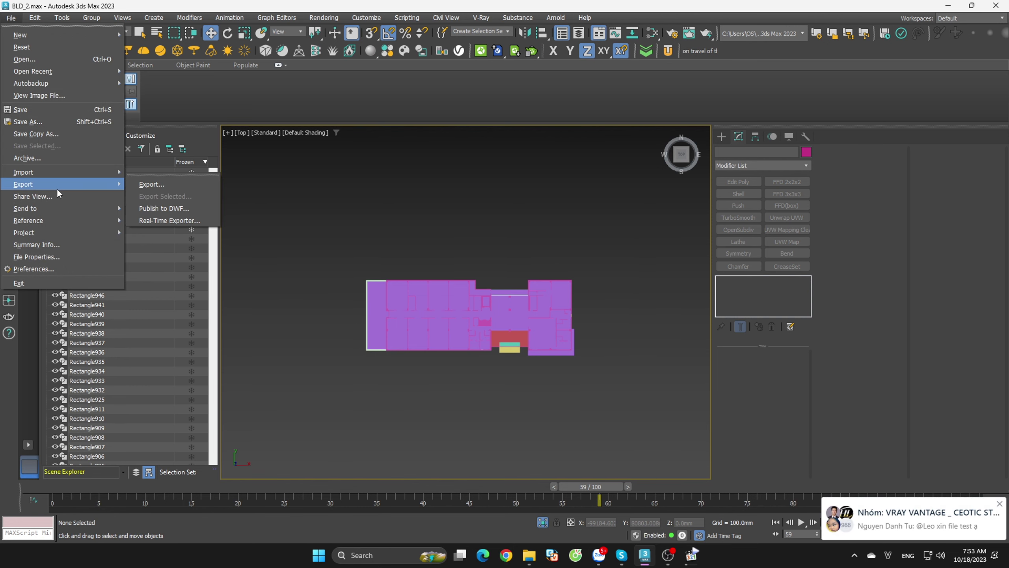
mouse_move(23, 172)
click(139, 172)
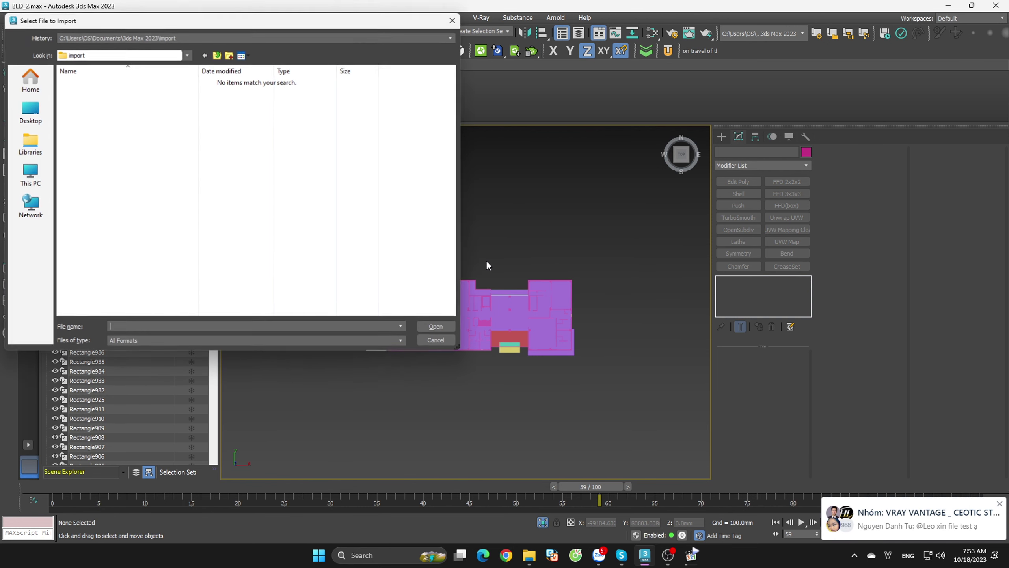
click(44, 164)
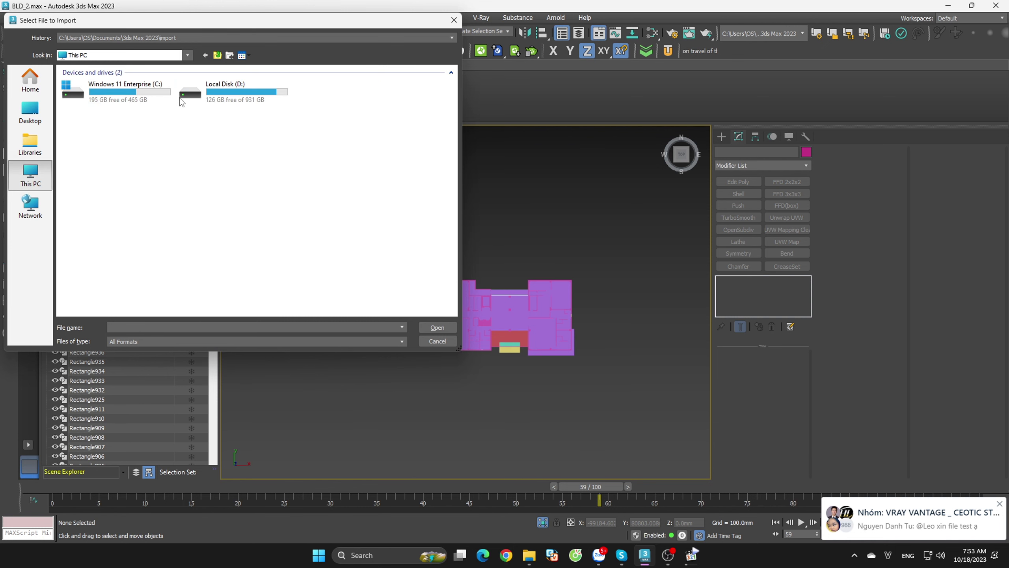
double_click(190, 93)
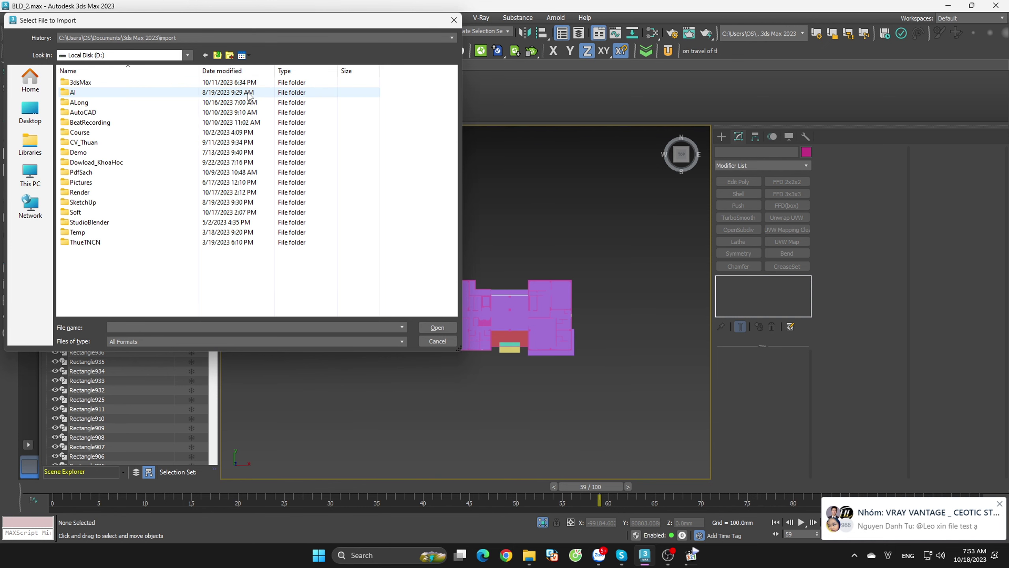
double_click(107, 84)
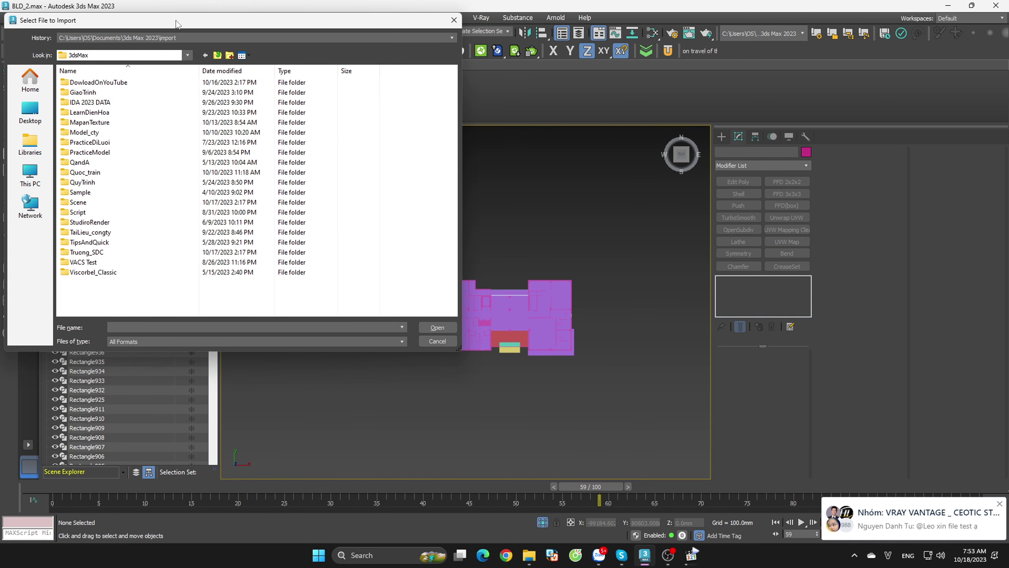
key(Escape)
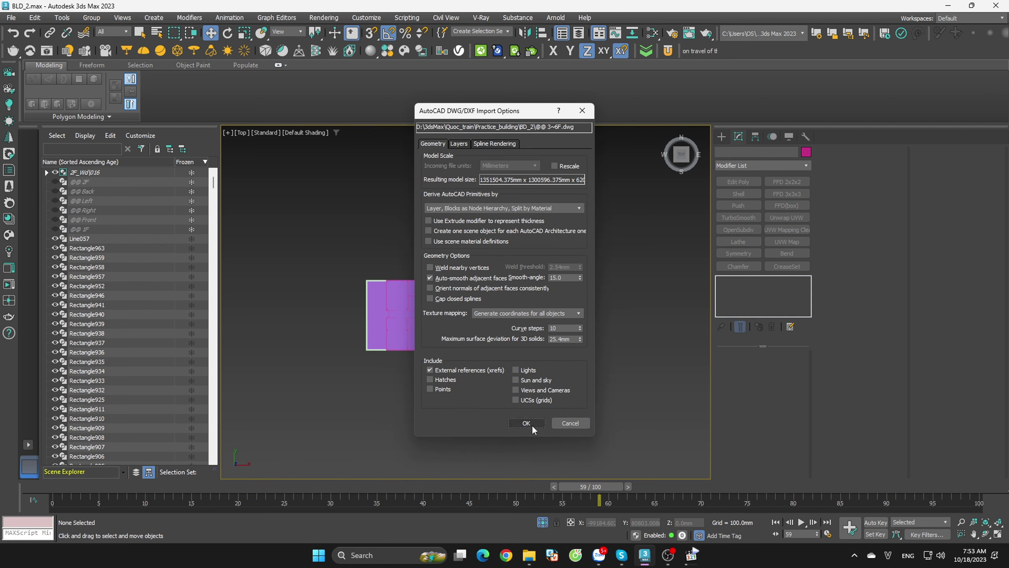
click(526, 423)
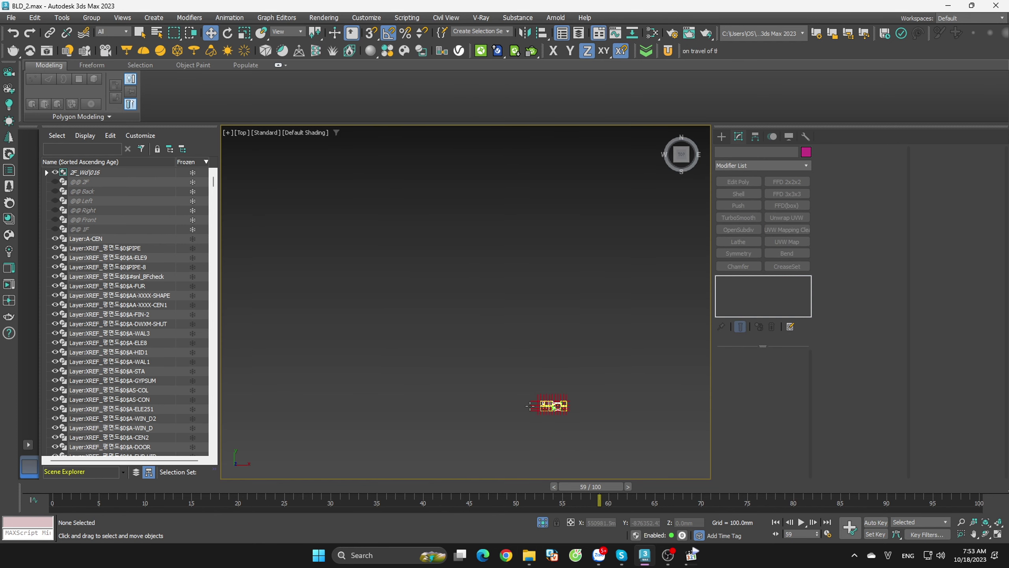
- Zoom to extents and attach all imported plan objects into the Layer:A-CEN shape
key(z)
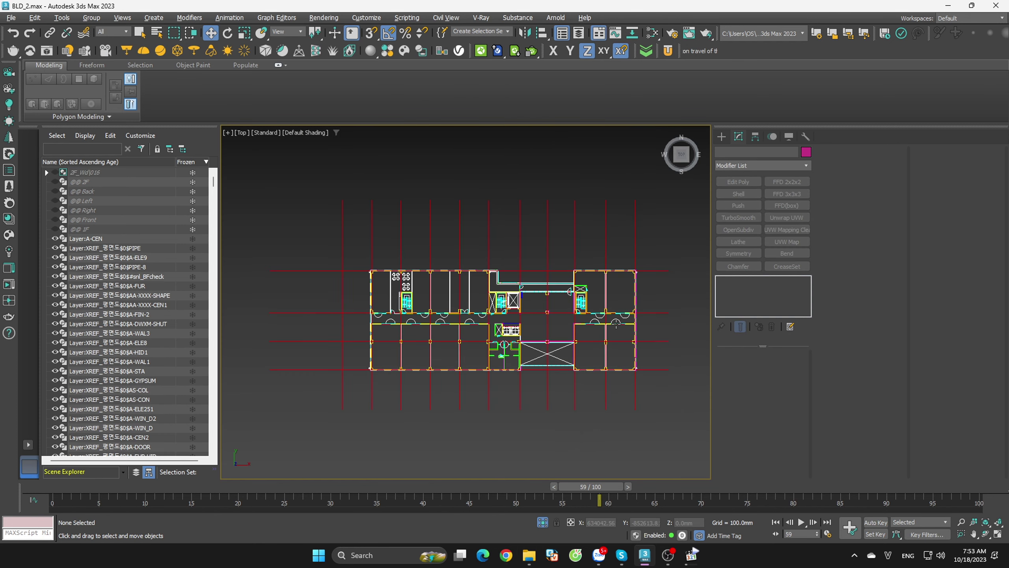
scroll(616, 323, up, 3)
key(s)
click(663, 301)
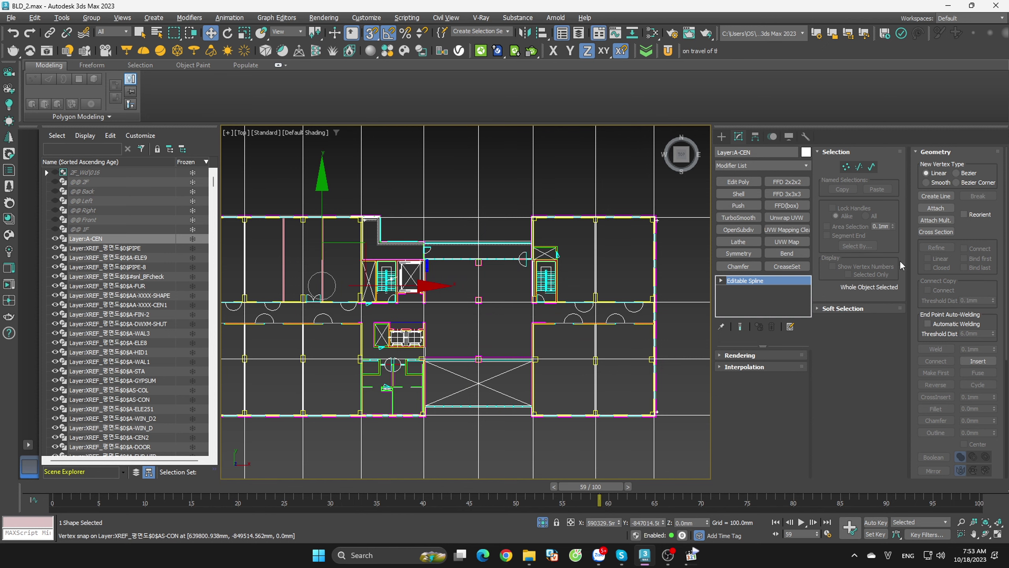
click(936, 220)
drag(118, 140, 159, 281)
click(159, 280)
- Rename the merged floor-plan shape to @@ 3F~6F
scroll(543, 315, down, 5)
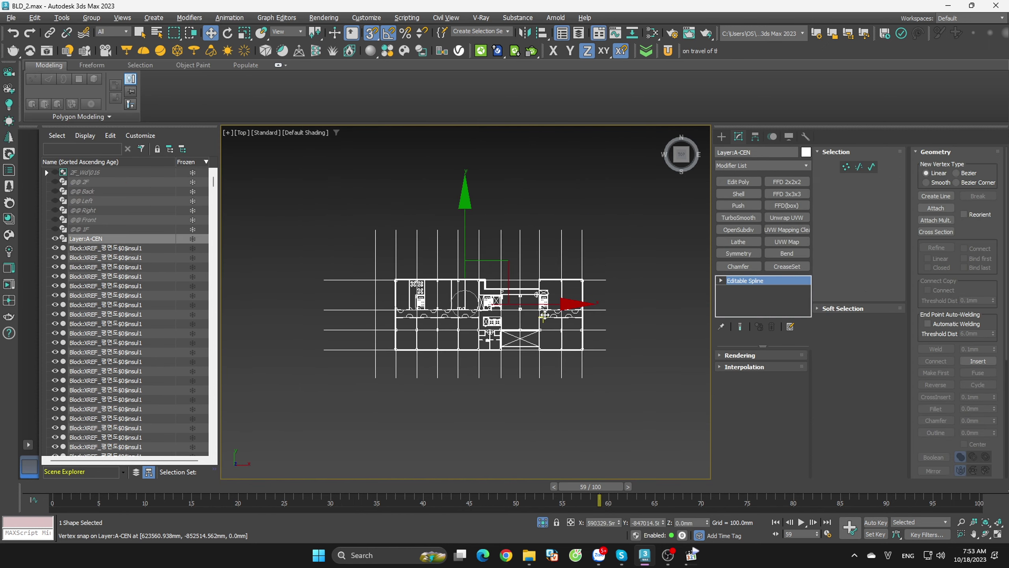
scroll(544, 315, up, 2)
click(539, 226)
scroll(510, 276, up, 3)
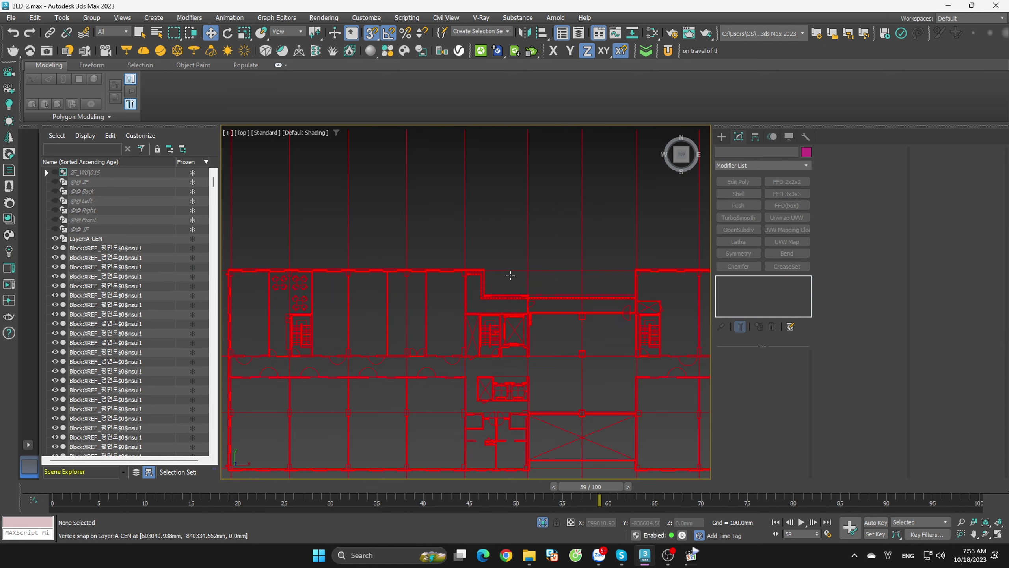
click(536, 269)
scroll(538, 276, down, 2)
scroll(538, 277, up, 2)
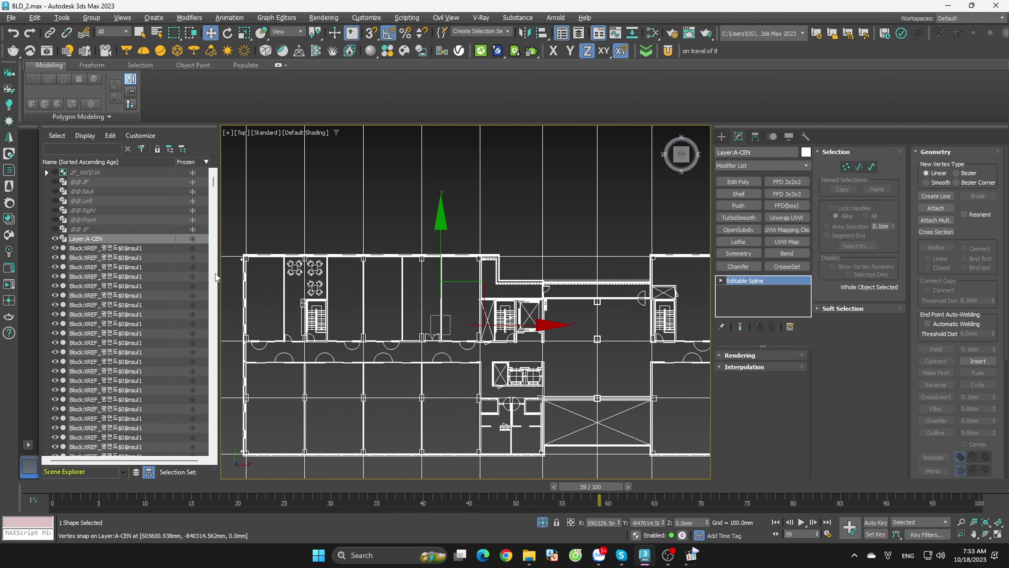
click(94, 240)
text(@@ 3F~6F)
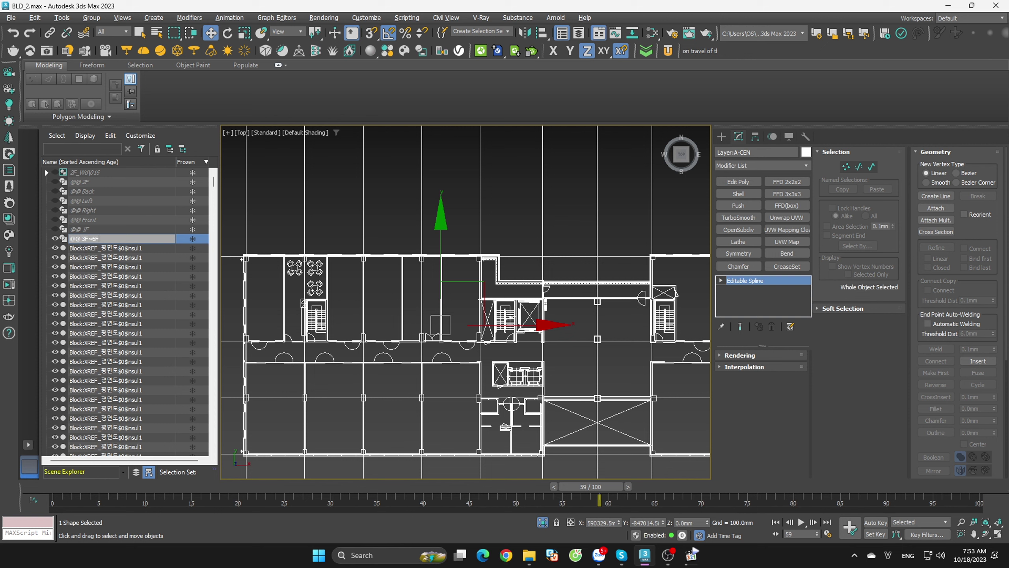
key(Return)
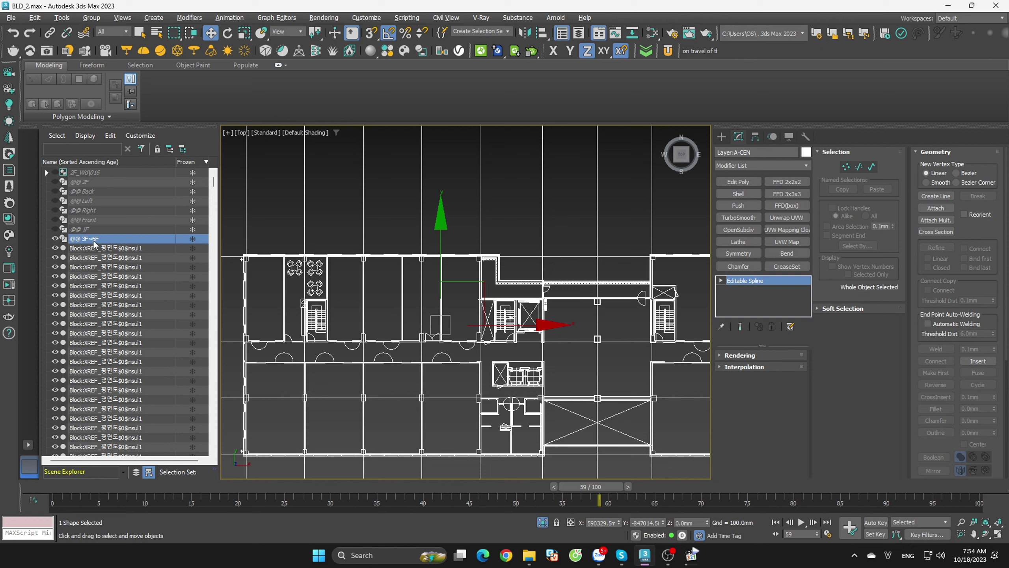
- Unhide the @@ 2F plan and move the 3F~6F plan up toward it
click(461, 249)
scroll(614, 360, down, 3)
scroll(613, 360, down, 5)
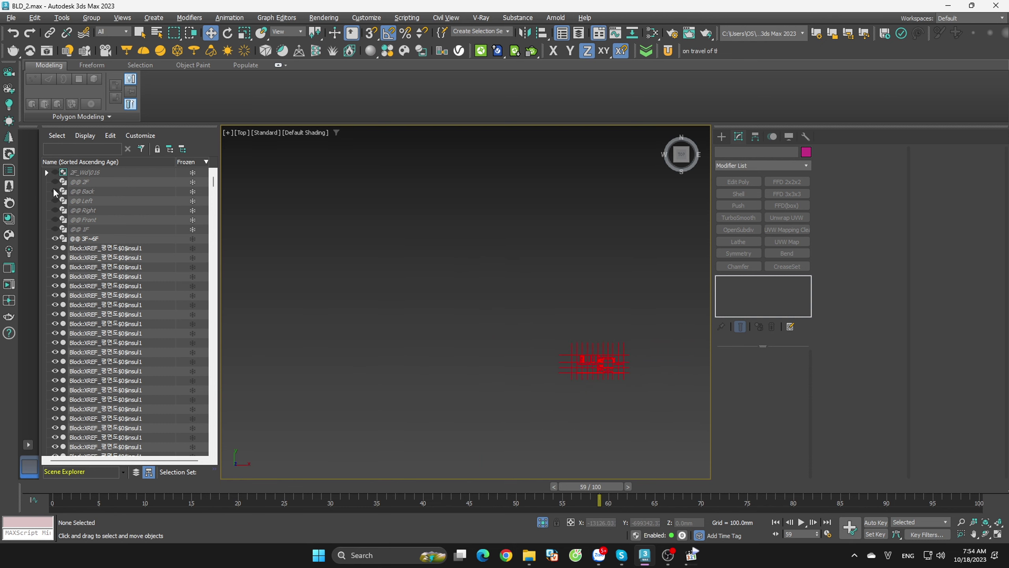
click(54, 182)
scroll(532, 420, down, 5)
mouse_move(538, 404)
mouse_down()
mouse_move(538, 267)
mouse_move(476, 265)
mouse_up()
- Drag the 3F~6F plan roughly over the grey 2F plan
scroll(473, 272, up, 6)
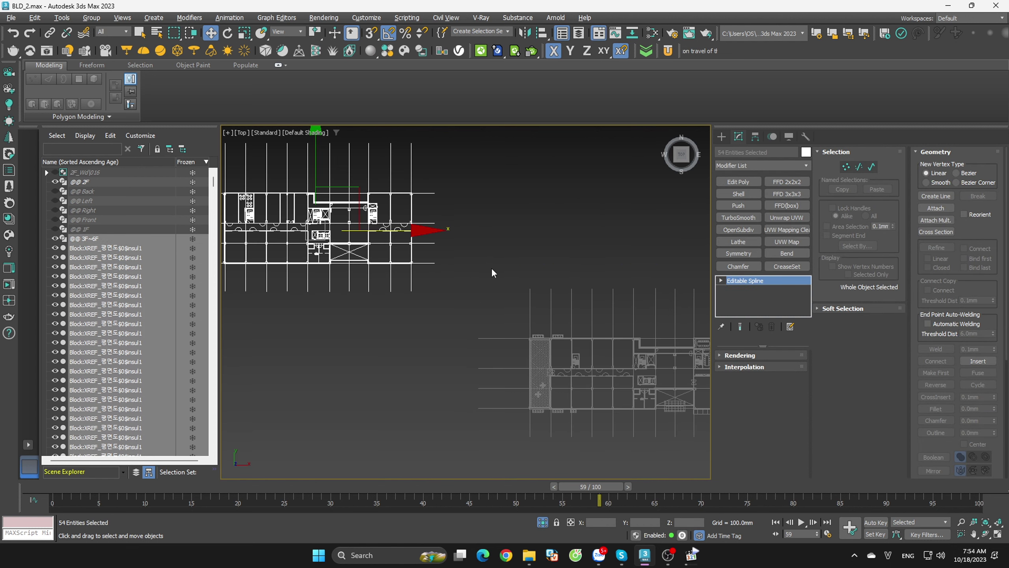
scroll(449, 270, down, 2)
drag(413, 245, 659, 245)
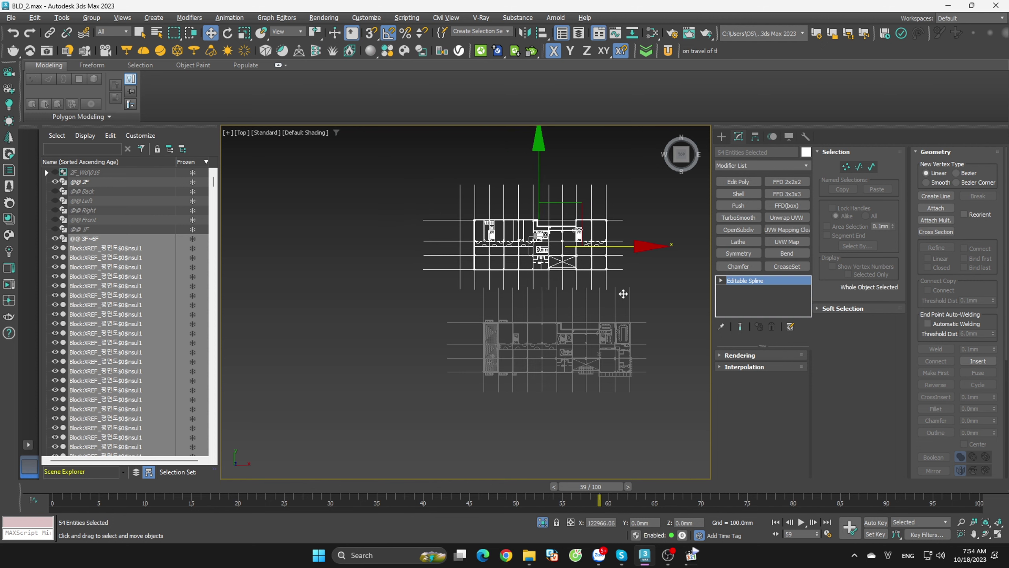
drag(582, 204, 586, 297)
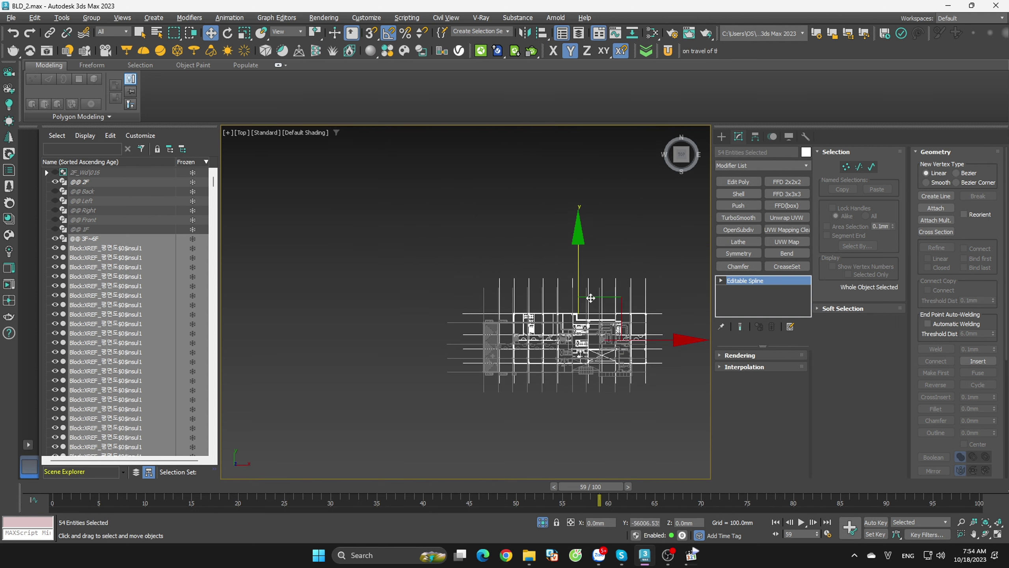
scroll(653, 284, up, 3)
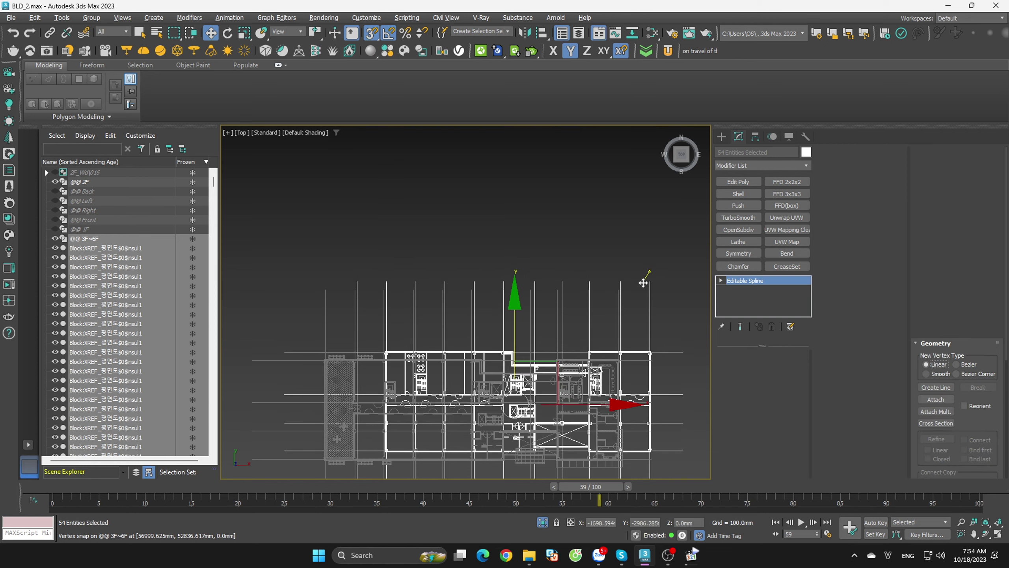
drag(651, 274, 649, 263)
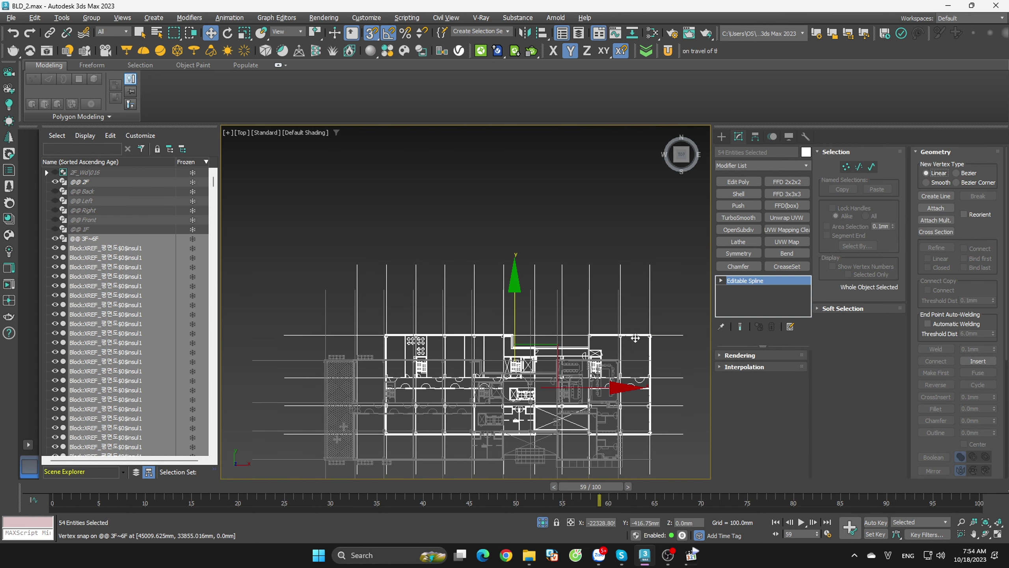
mouse_move(648, 336)
mouse_down()
mouse_move(637, 336)
mouse_move(667, 336)
mouse_up()
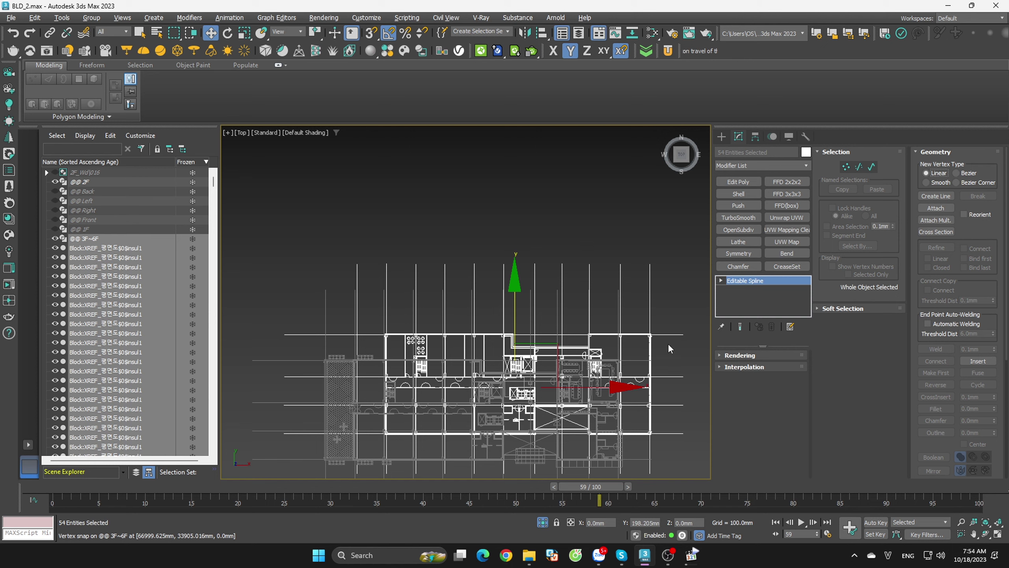
- With snapping on, snap the plan's corners onto the 2F vertices and orbit to check
key(s)
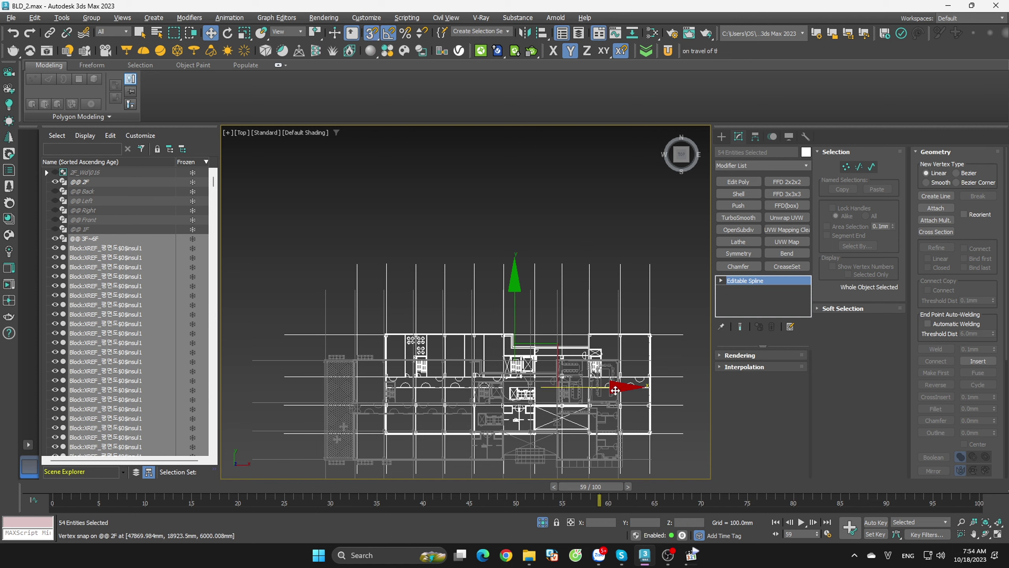
mouse_move(513, 386)
mouse_down()
mouse_move(485, 385)
mouse_move(495, 385)
mouse_up()
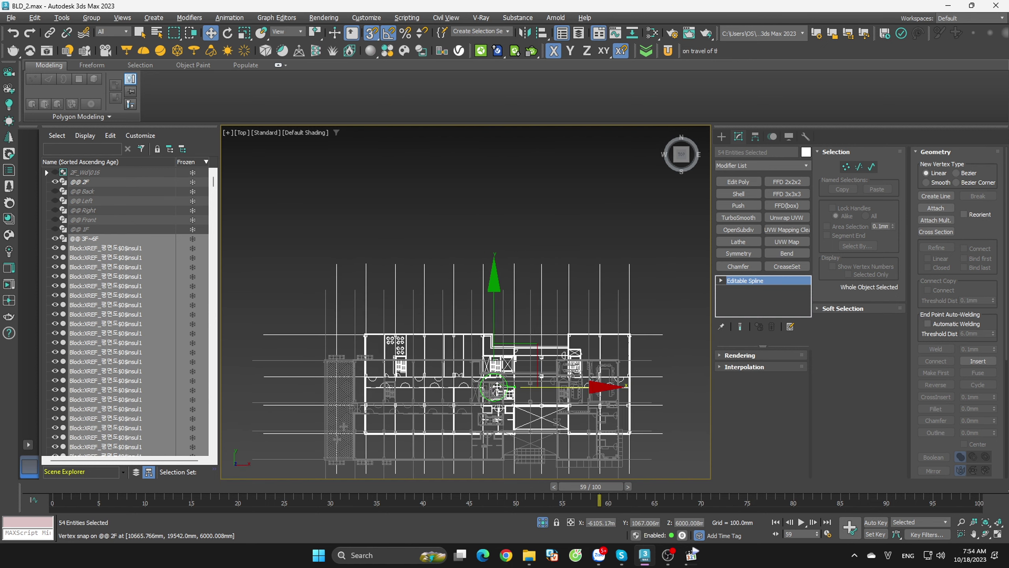
drag(630, 265, 618, 271)
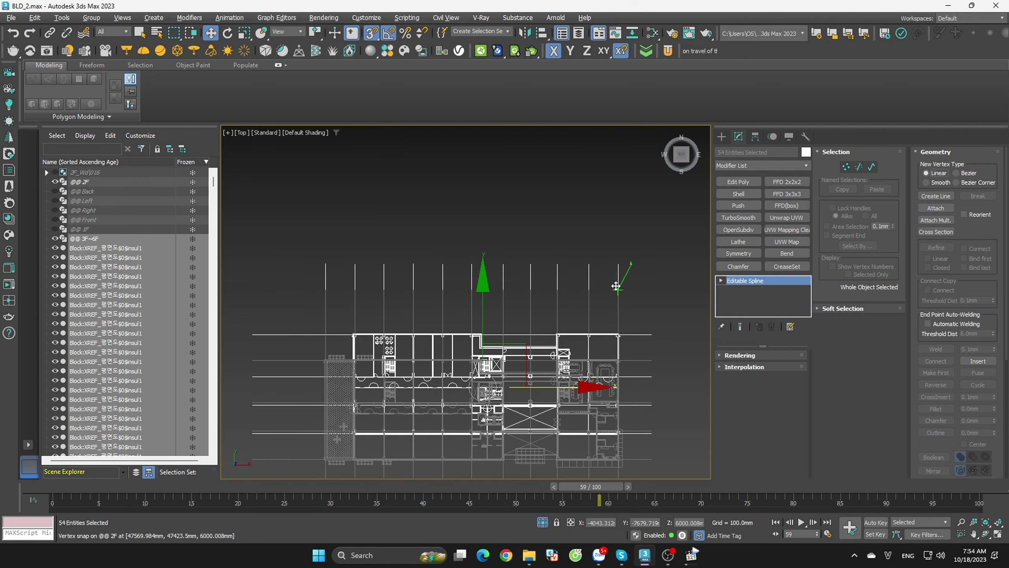
middle_drag(328, 309, 417, 281)
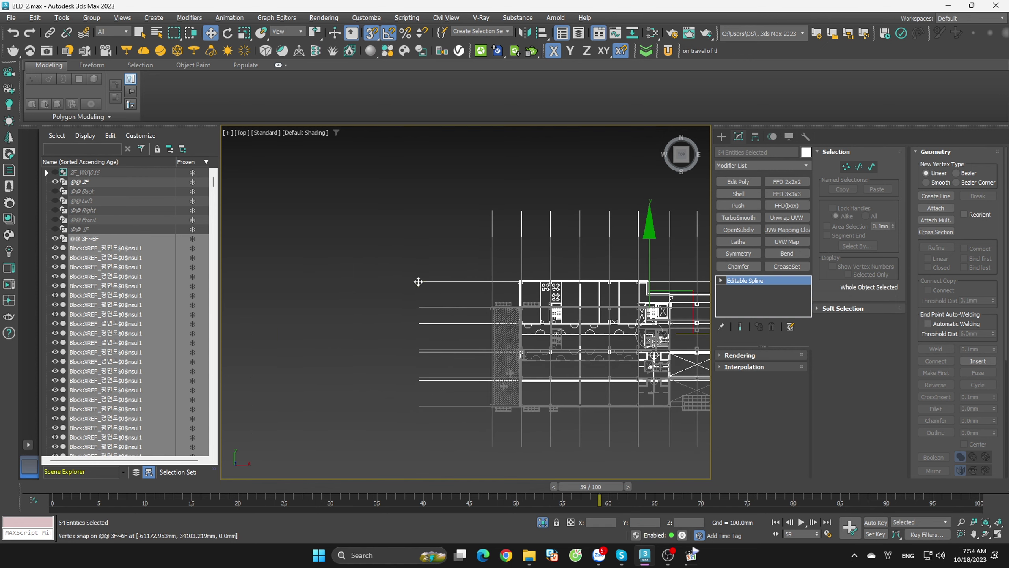
key(F6)
mouse_move(650, 333)
mouse_down()
mouse_move(659, 227)
mouse_move(420, 235)
mouse_up()
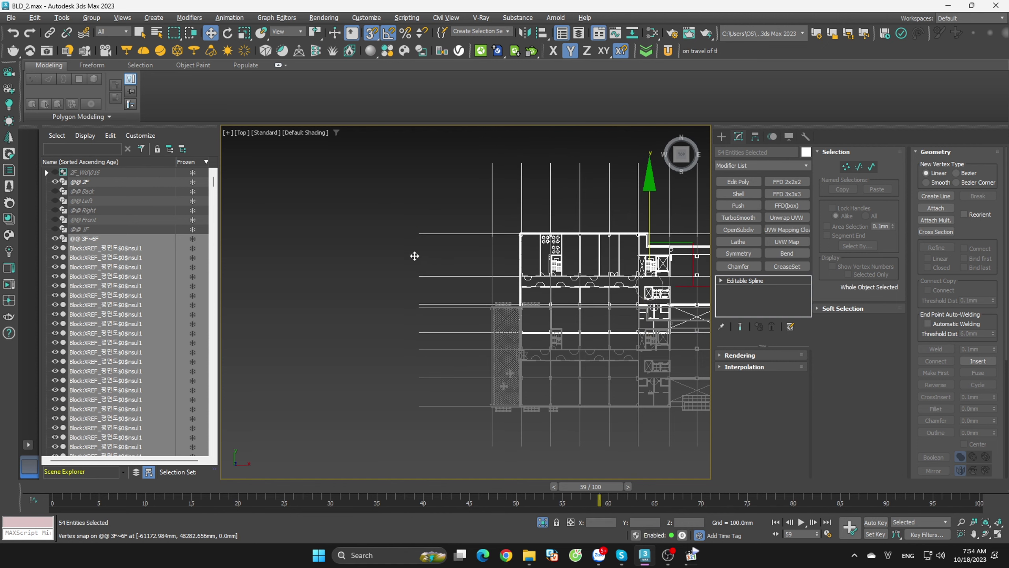
scroll(546, 336, up, 5)
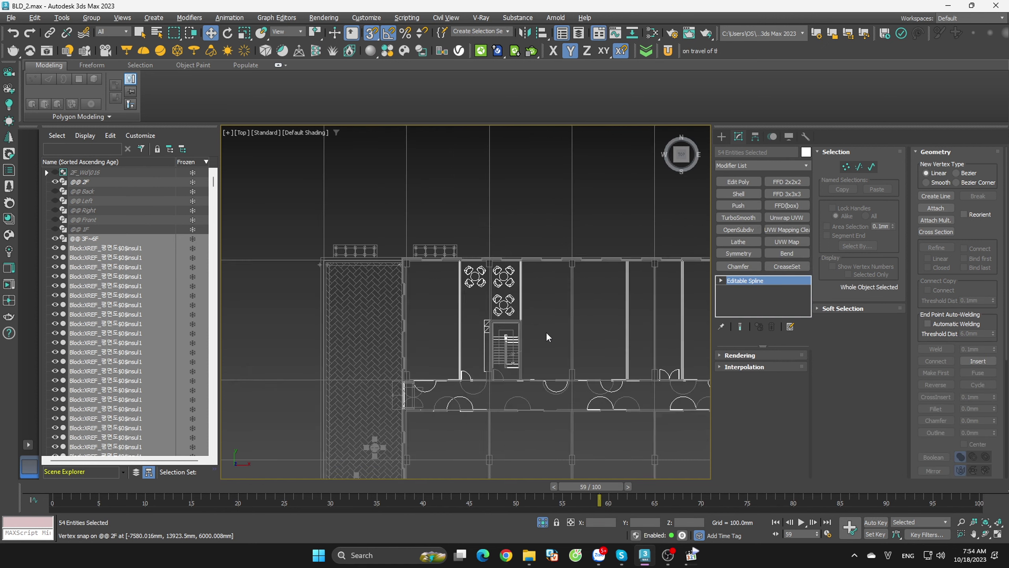
scroll(434, 284, down, 3)
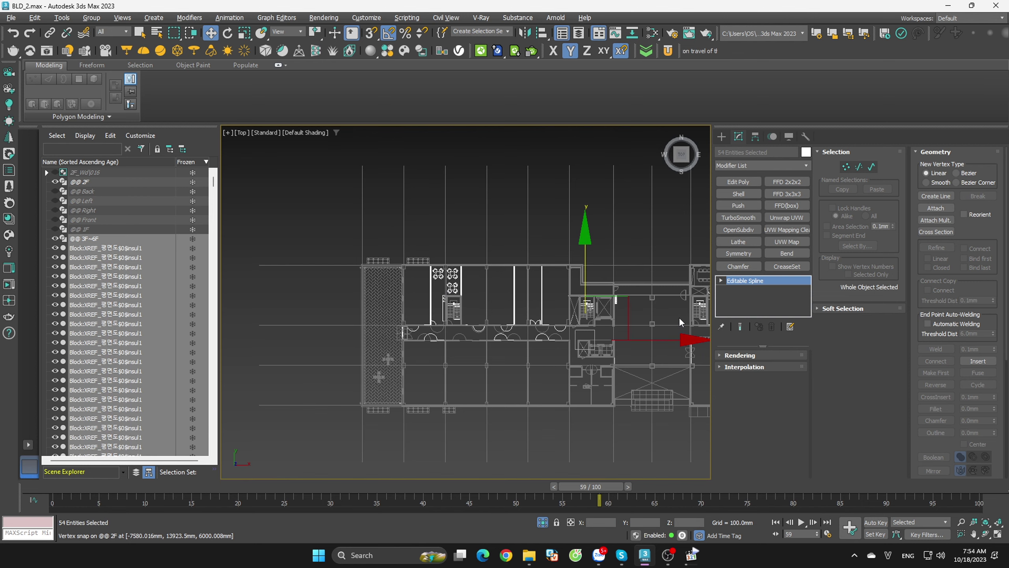
mouse_move(679, 317)
middle_down()
mouse_move(528, 290)
mouse_move(660, 179)
middle_up()
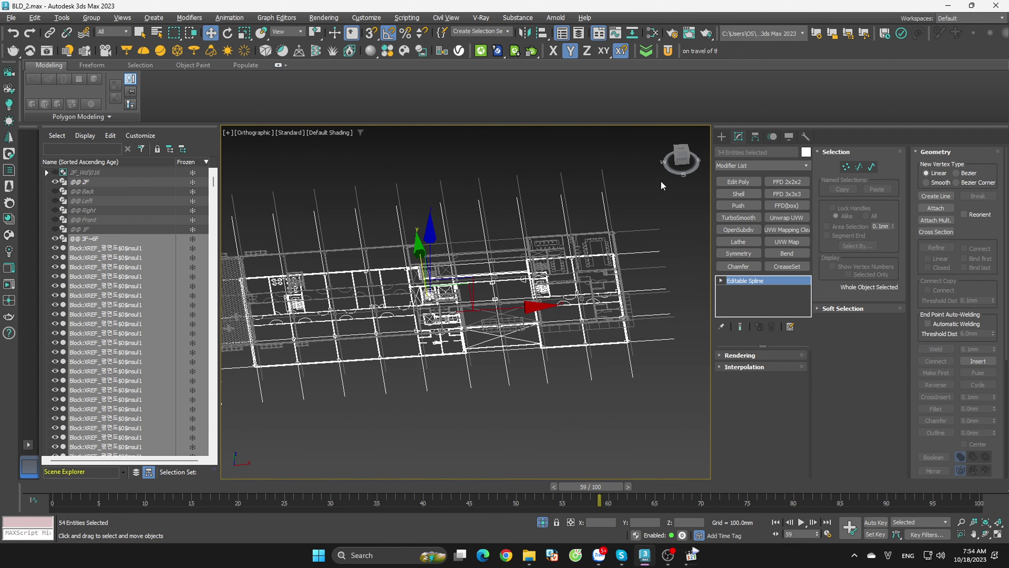
- Clear the selection, orbit the view, and select the 3F~6F floor plan
click(682, 160)
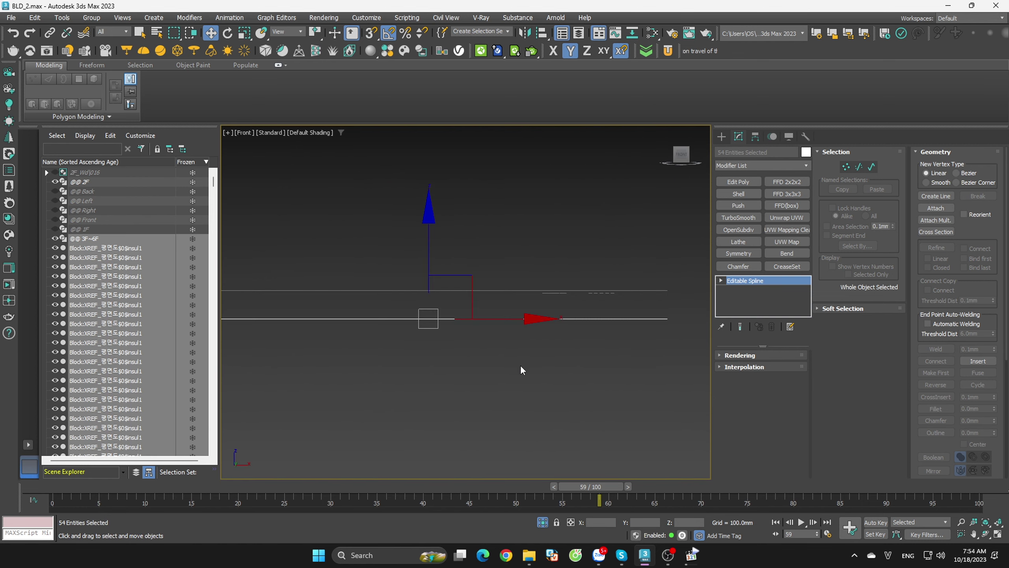
scroll(505, 368, down, 5)
scroll(517, 353, up, 3)
scroll(564, 344, up, 6)
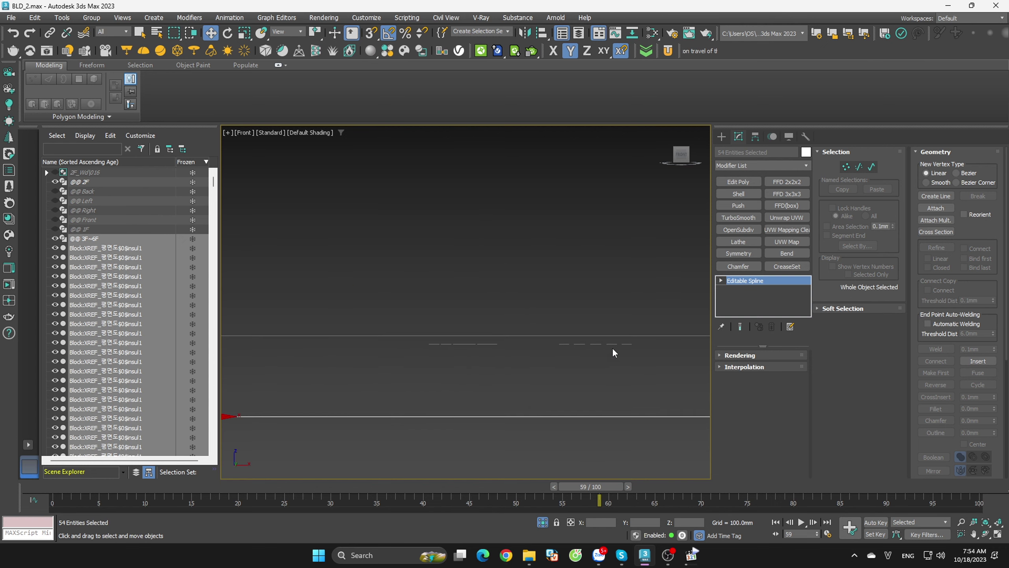
drag(610, 334, 668, 363)
mouse_move(536, 374)
alt+middle_down()
mouse_move(547, 393)
mouse_move(536, 388)
alt+middle_up()
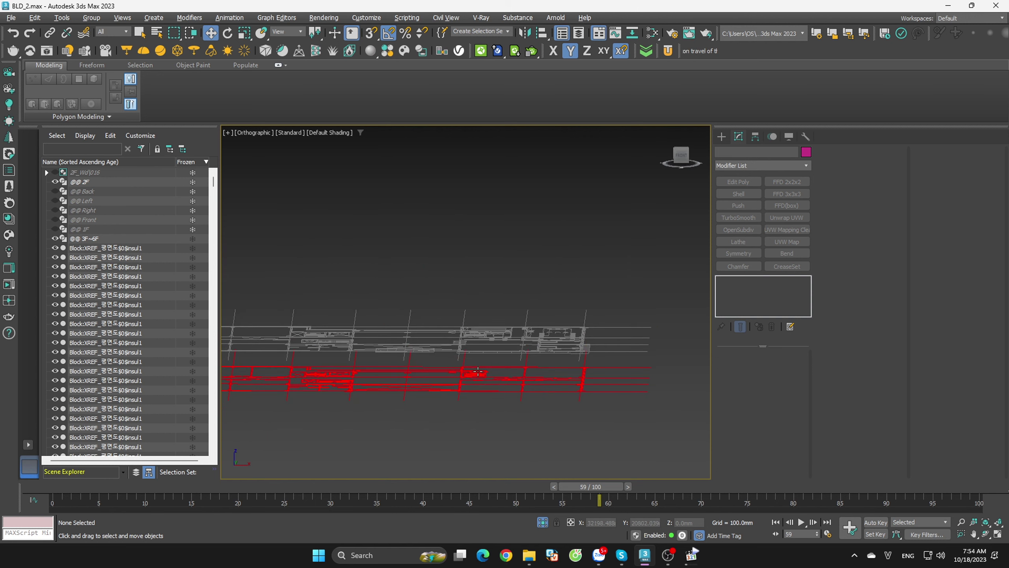
click(84, 239)
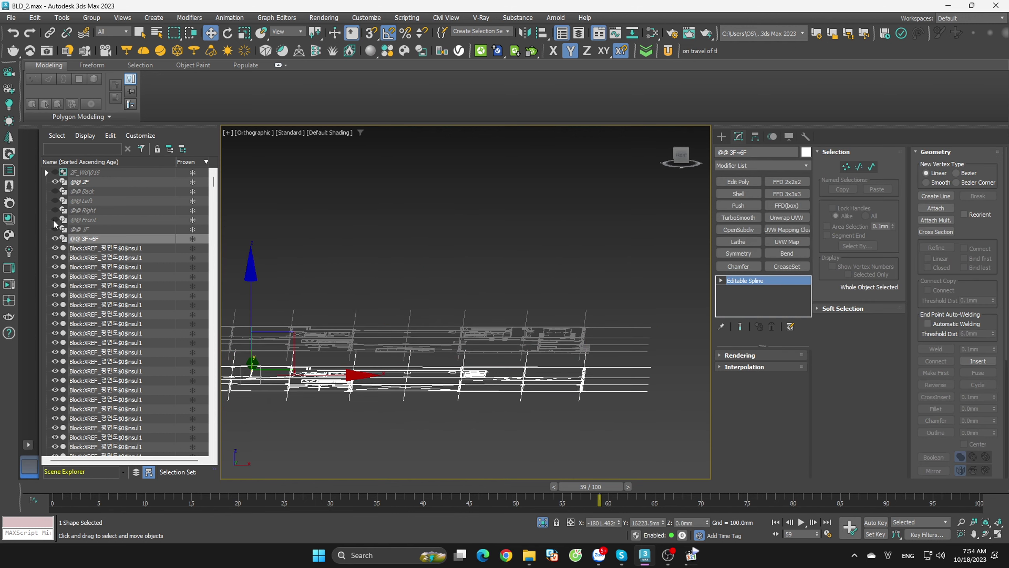
- Show the Front elevation layer and snap-move the 3F~6F plan up to about 9900 mm
click(55, 219)
click(680, 155)
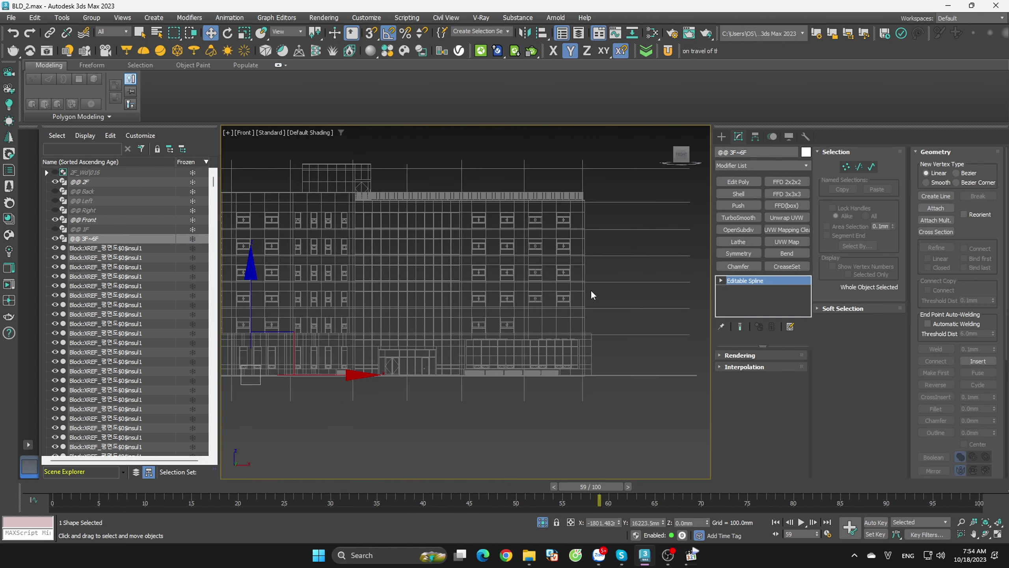
scroll(590, 294, down, 3)
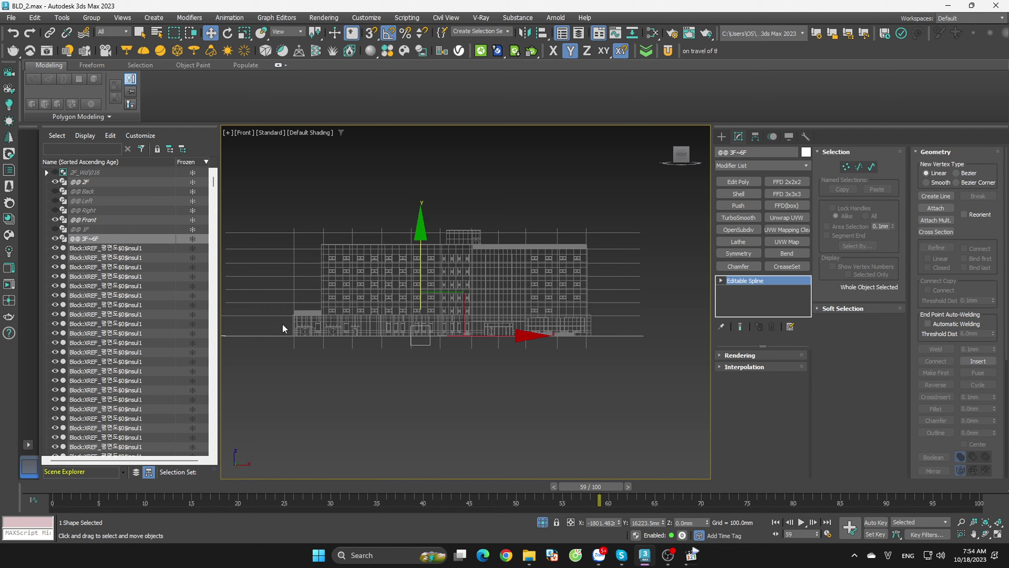
drag(415, 277, 643, 301)
key(s)
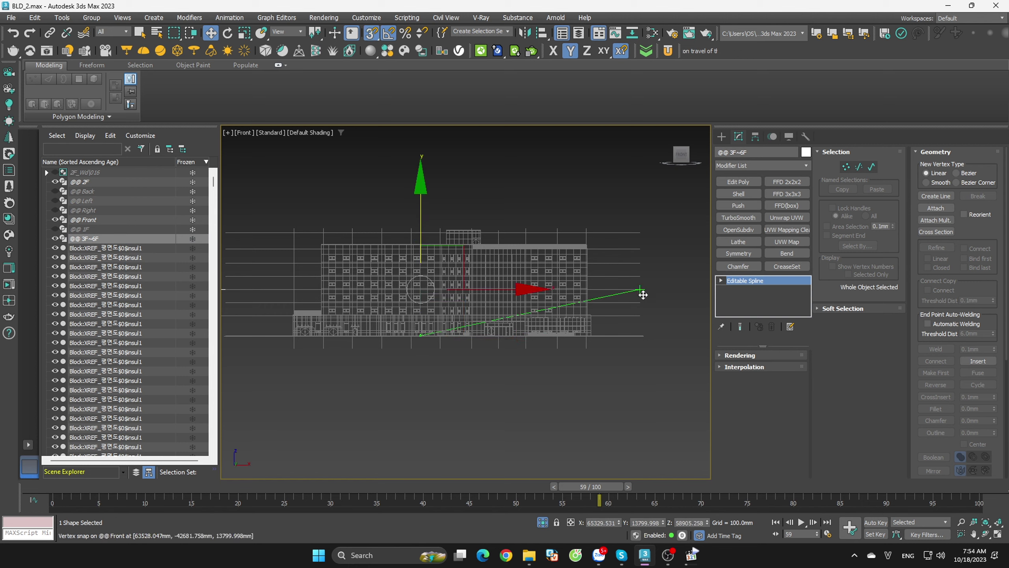
mouse_move(643, 301)
alt+middle_down()
mouse_move(622, 339)
mouse_move(631, 389)
mouse_move(647, 404)
alt+middle_up()
- Deselect the plan, switch to Top view, and turn vertex snapping off
click(646, 404)
scroll(634, 274, up, 8)
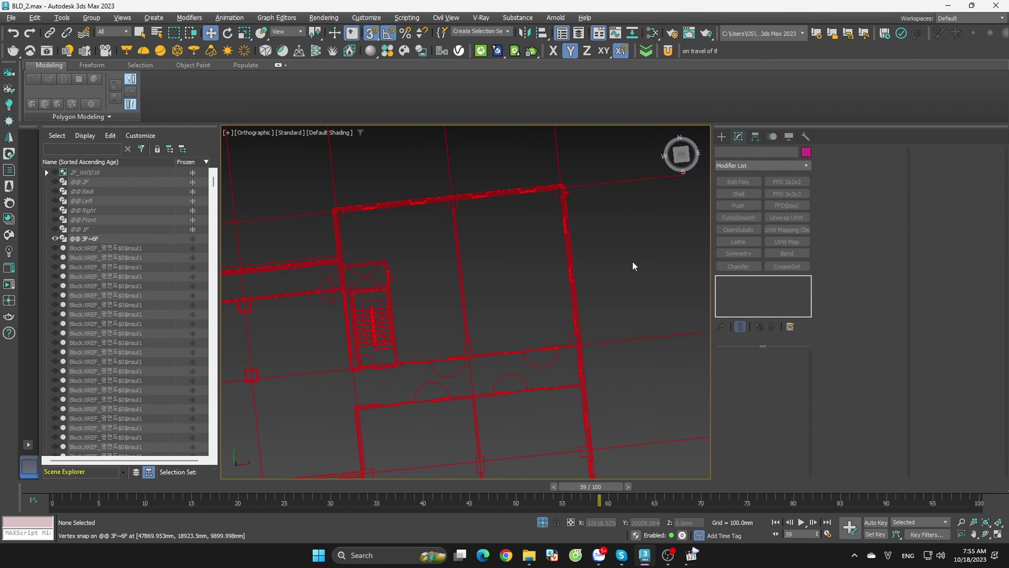
key(F3)
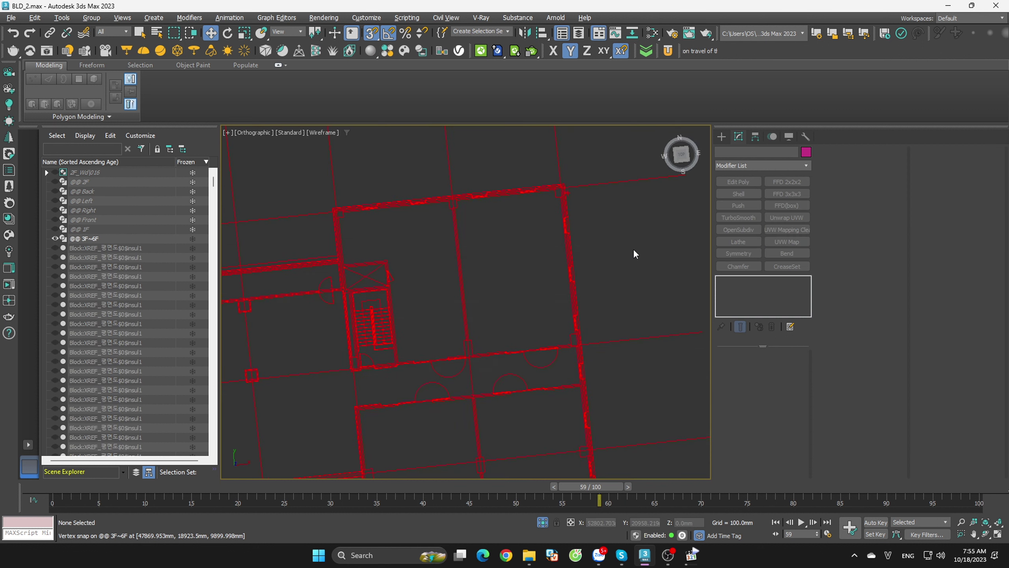
scroll(629, 266, down, 4)
click(680, 156)
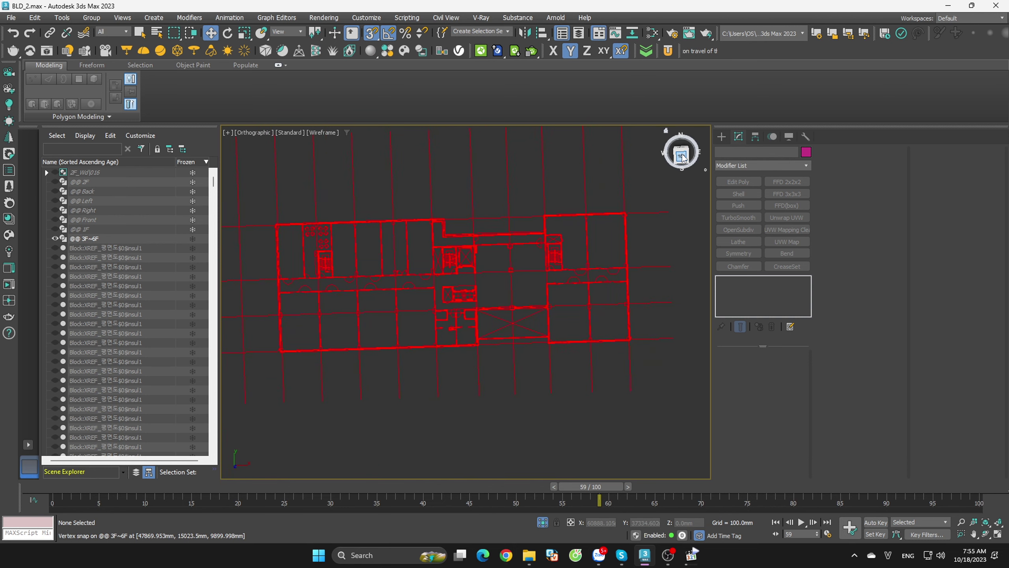
scroll(513, 319, up, 5)
scroll(513, 319, up, 4)
key(s)
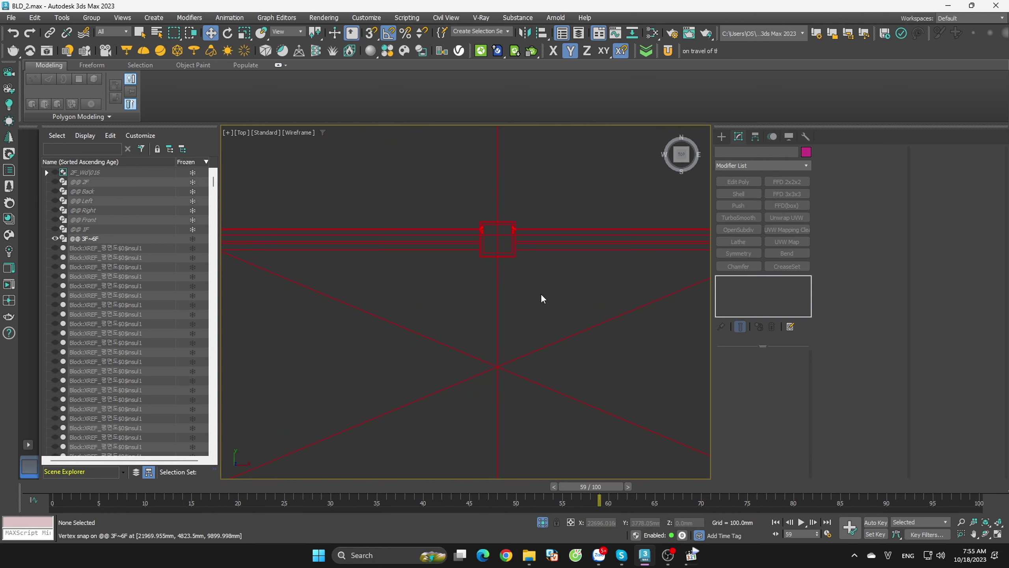
key(F3)
- Save the scene with Ctrl+S
scroll(539, 297, up, 3)
scroll(421, 272, up, 3)
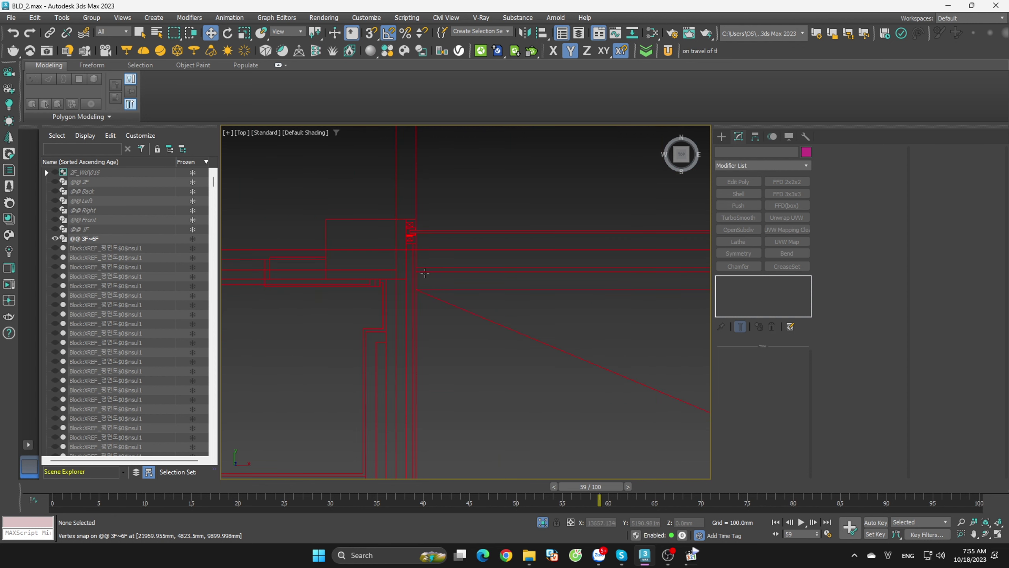
scroll(425, 274, down, 2)
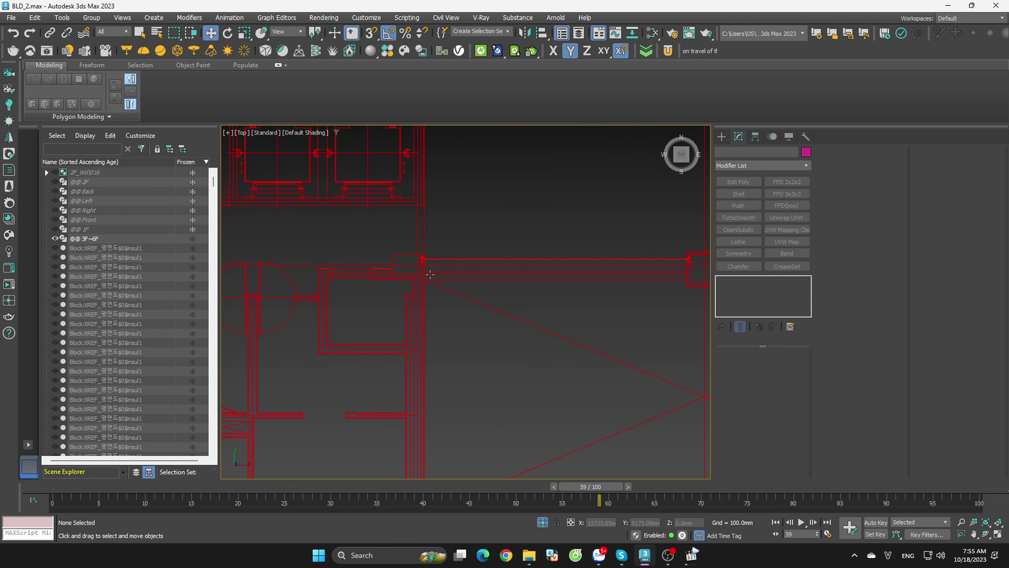
key(ctrl+s)
scroll(496, 342, down, 5)
scroll(517, 334, down, 3)
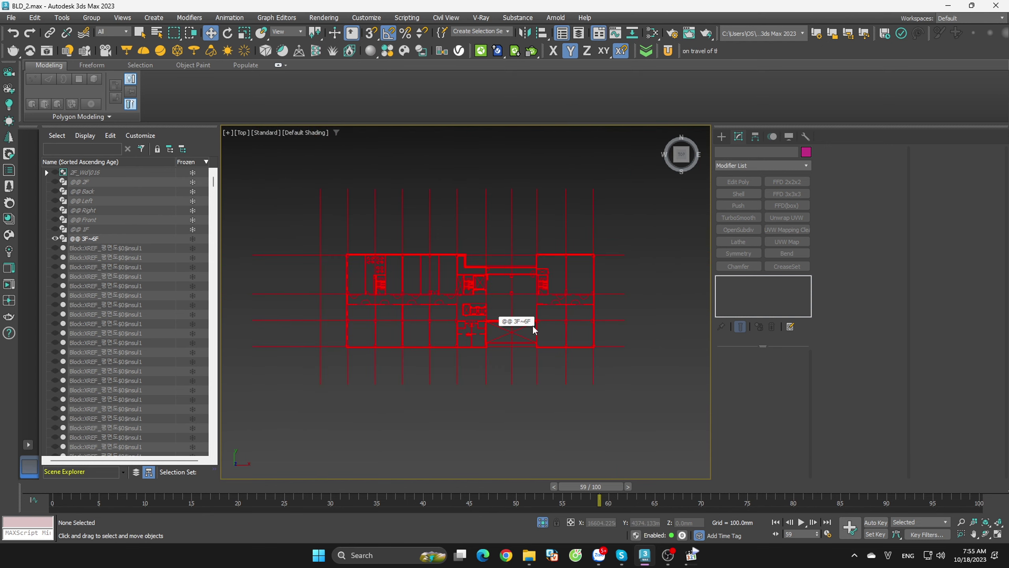
- In the 3F~6F plan's Object Properties, enable Freeze and Show Frozen in Gray
click(485, 278)
right_click(485, 277)
click(547, 411)
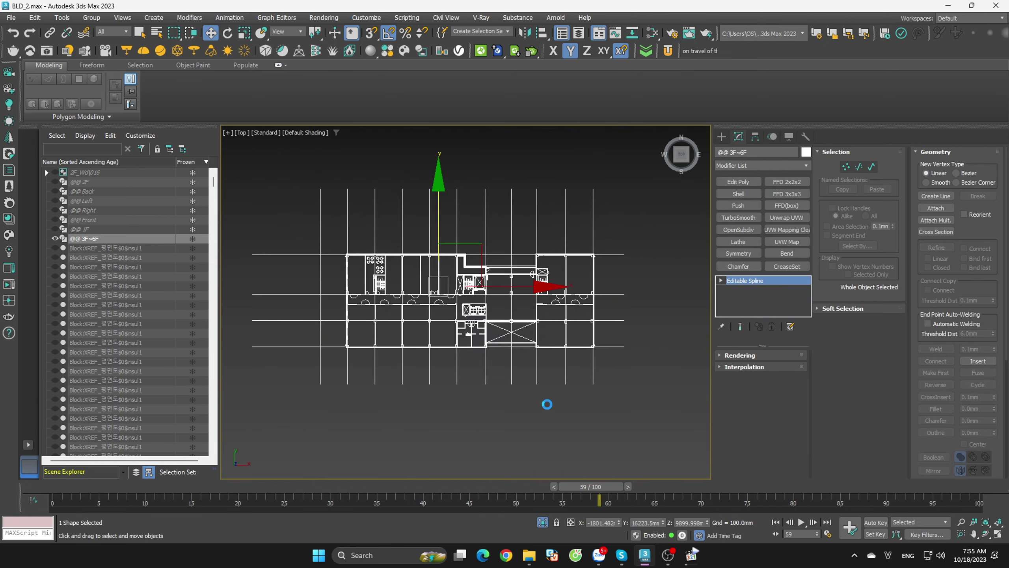
click(417, 258)
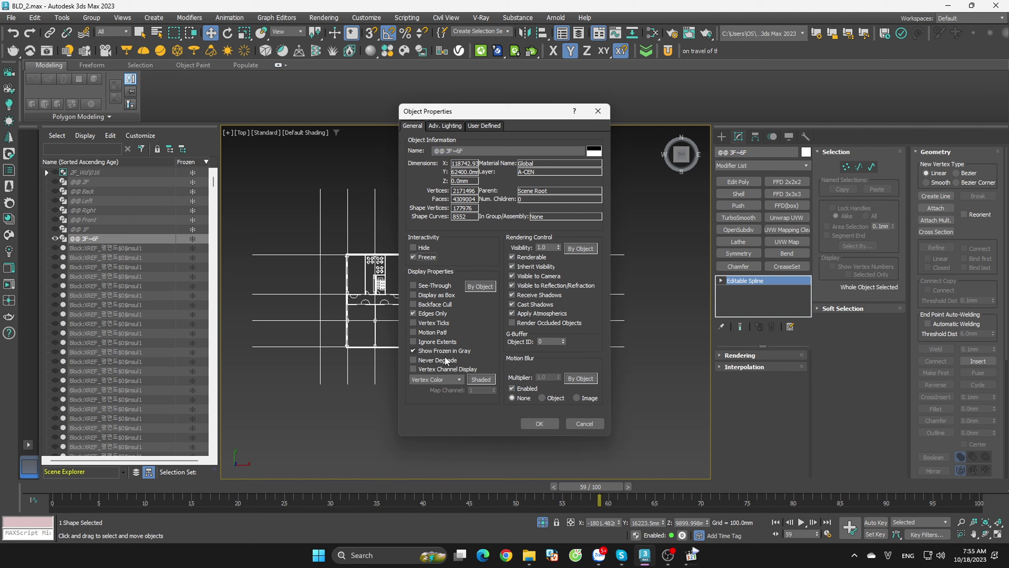
click(440, 350)
click(451, 350)
click(536, 423)
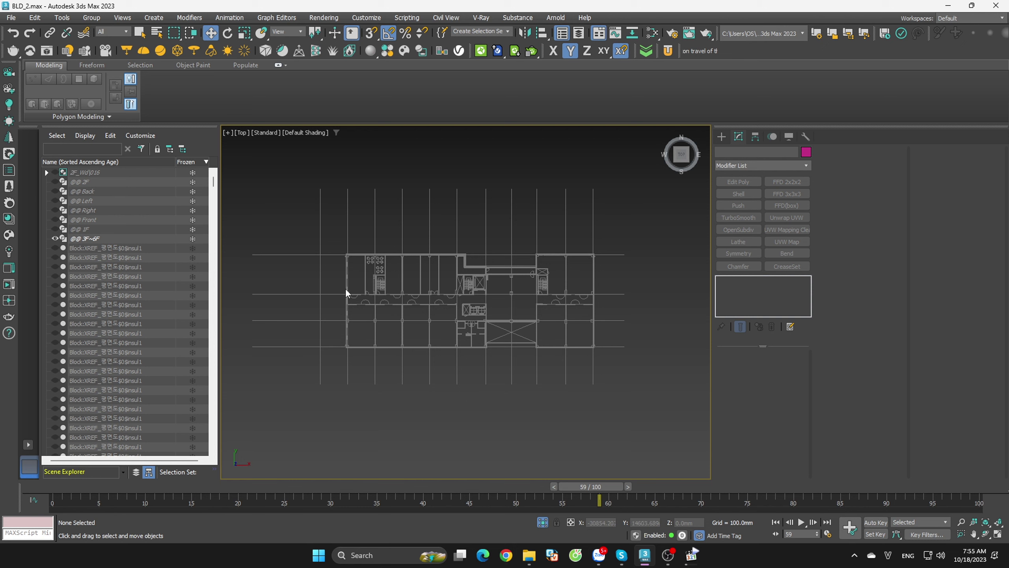
- Zoom in and out to inspect the gray frozen plan in the top view
scroll(315, 263, up, 3)
scroll(422, 237, up, 3)
scroll(479, 210, up, 2)
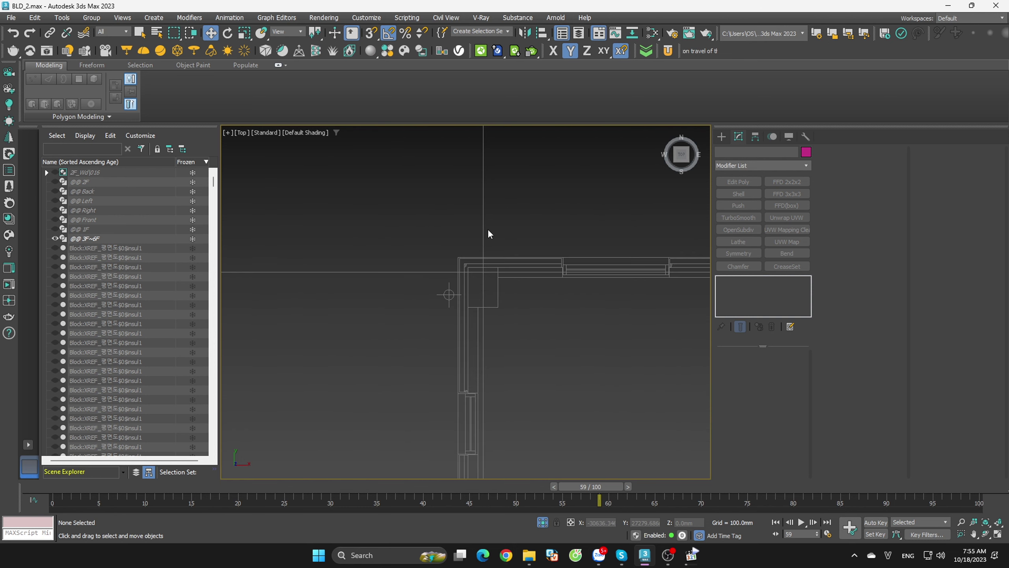
scroll(445, 270, down, 4)
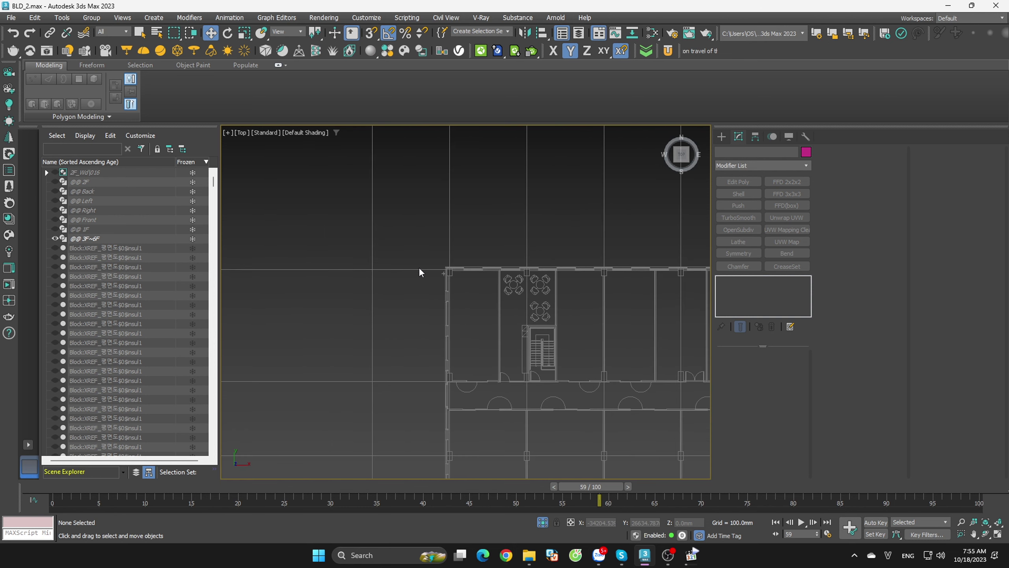
scroll(419, 268, down, 3)
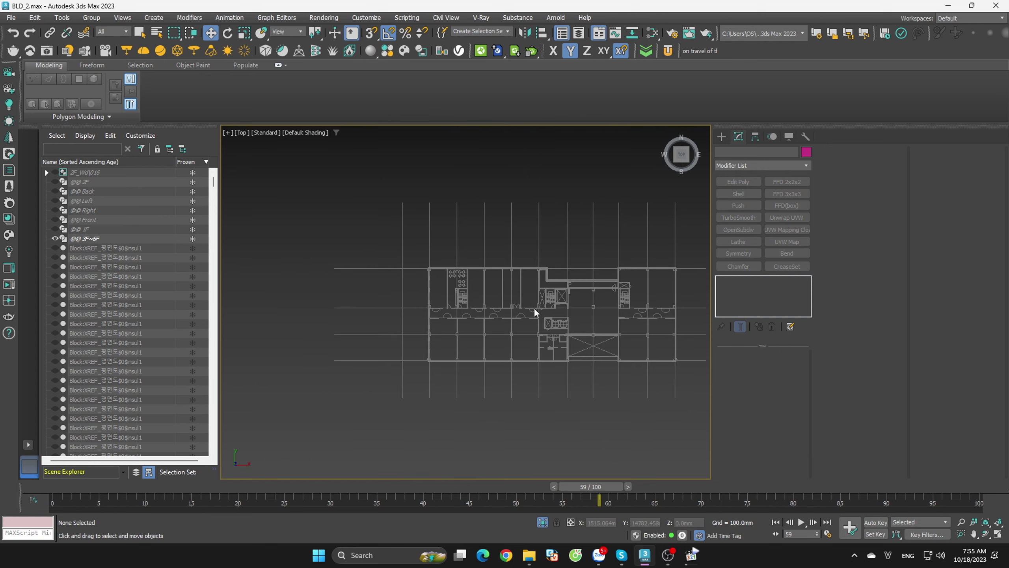
scroll(559, 336, up, 6)
scroll(559, 335, down, 1)
scroll(559, 332, down, 2)
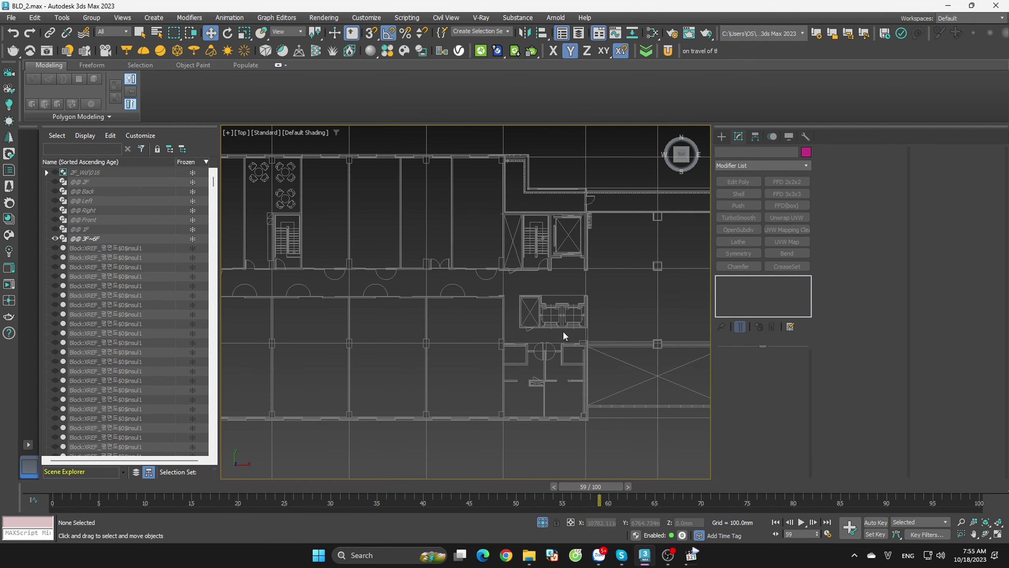
scroll(577, 326, down, 1)
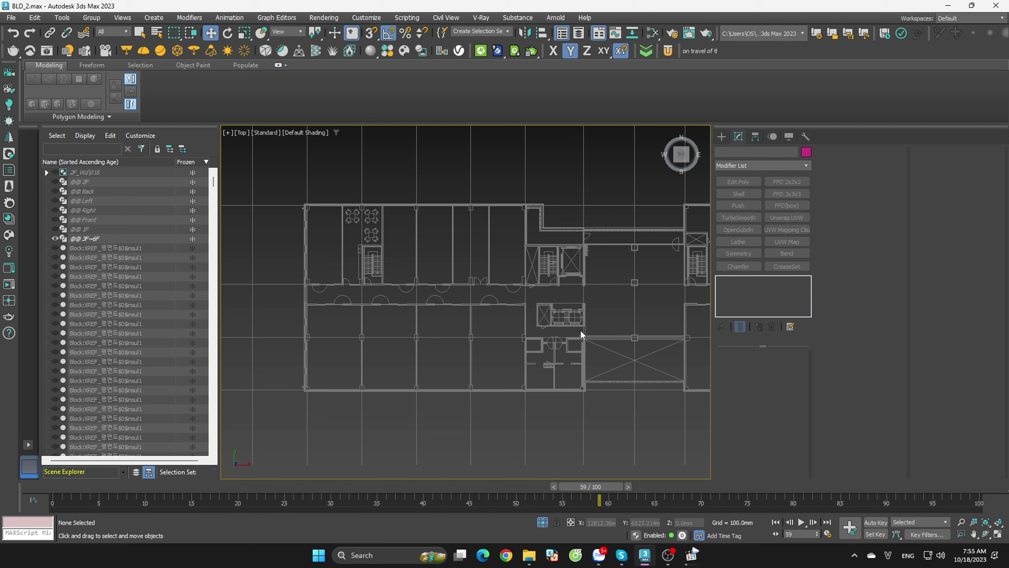
scroll(361, 256, up, 2)
scroll(383, 269, up, 1)
scroll(383, 268, down, 3)
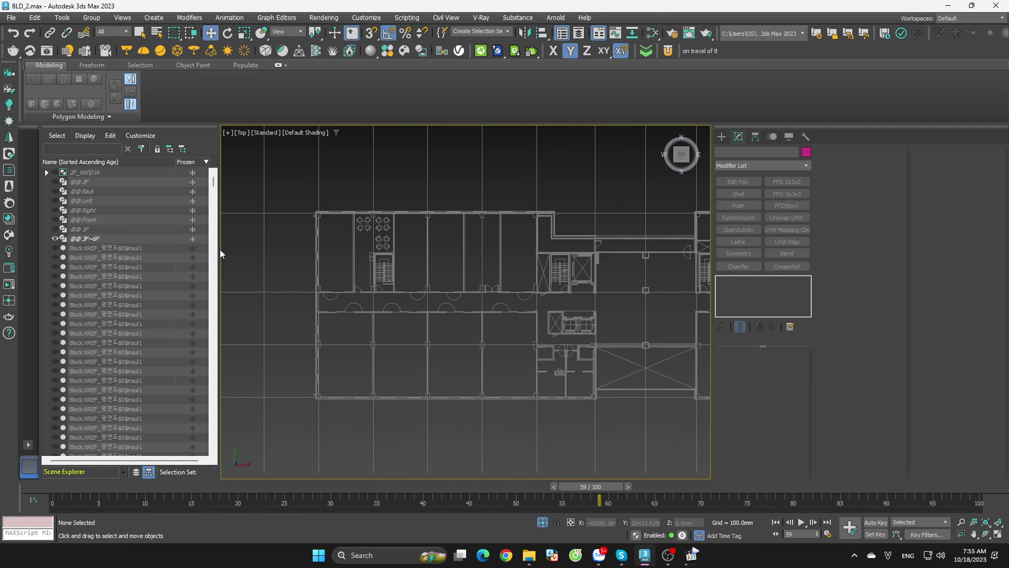
- Unhide all objects, orbit to a 3D view, and turn snapping off
click(542, 522)
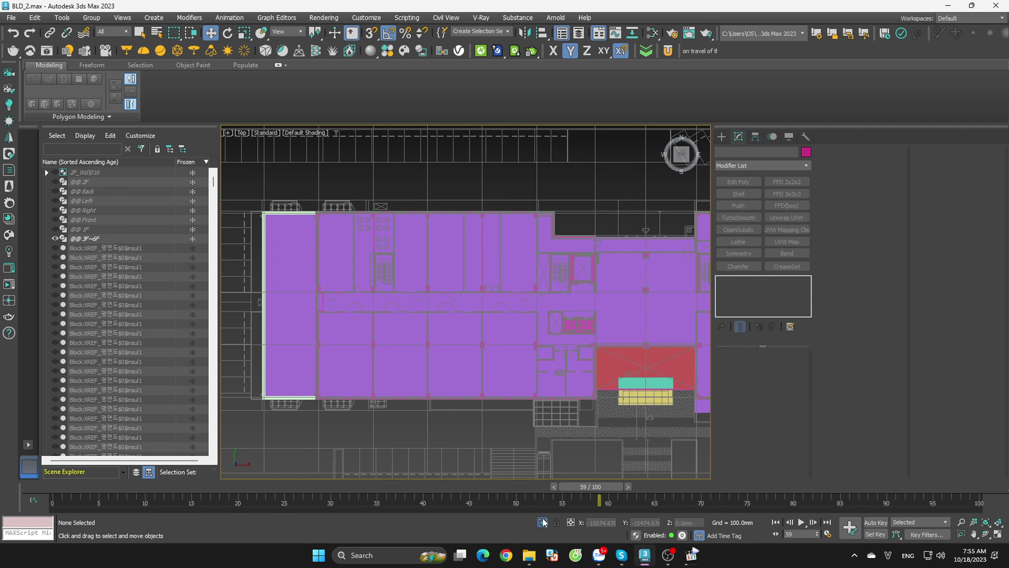
mouse_move(401, 295)
alt+middle_down()
mouse_move(404, 351)
mouse_move(556, 378)
mouse_move(476, 378)
mouse_move(454, 391)
mouse_move(544, 423)
alt+middle_up()
scroll(404, 352, up, 5)
click(404, 351)
scroll(404, 352, down, 5)
scroll(485, 410, up, 3)
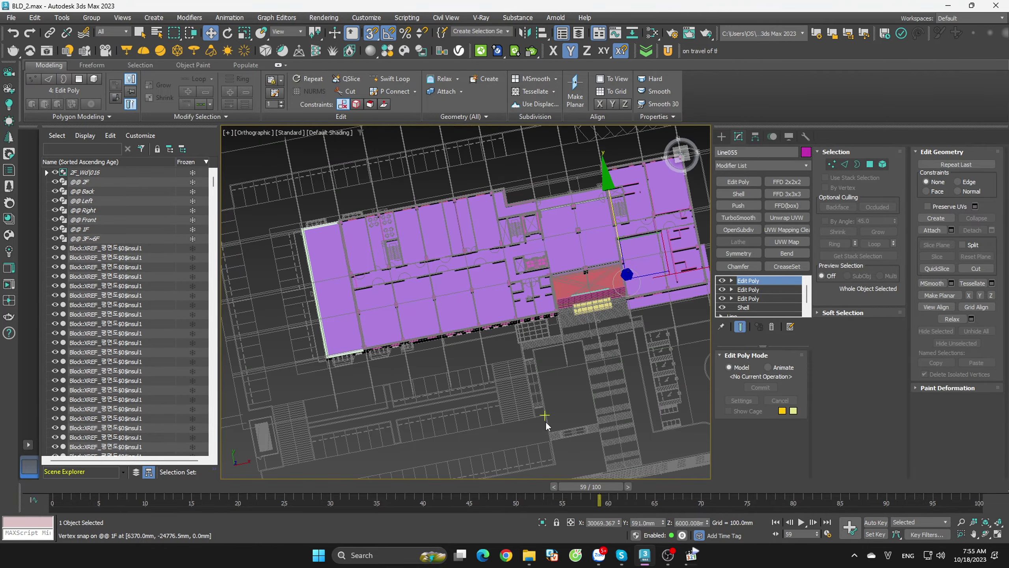
click(546, 421)
scroll(546, 421, up, 3)
scroll(539, 278, up, 4)
key(s)
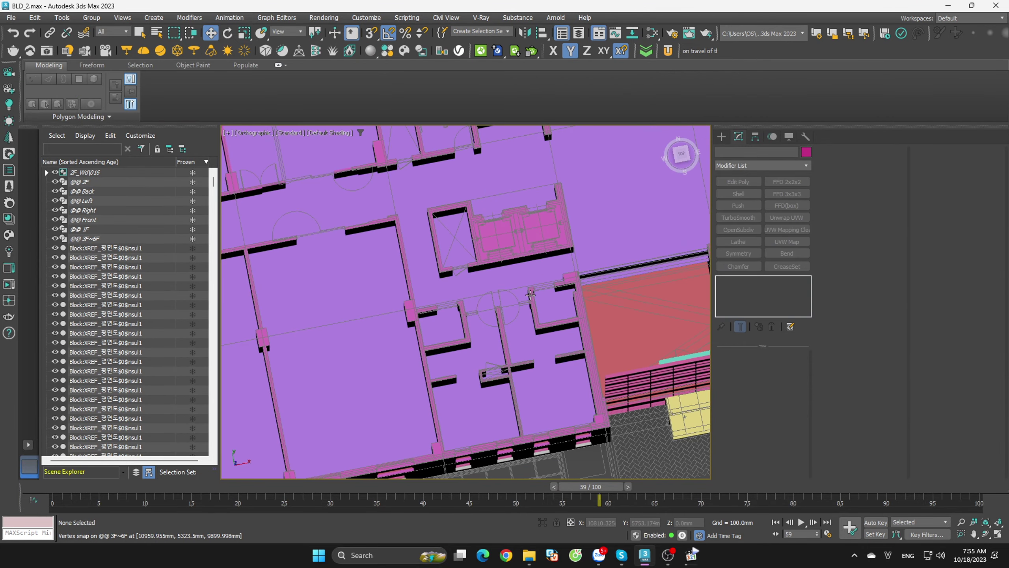
- Shift-move Line055 upward along Z to clone it as the copy Line058
click(531, 294)
key(F3)
scroll(530, 294, down, 5)
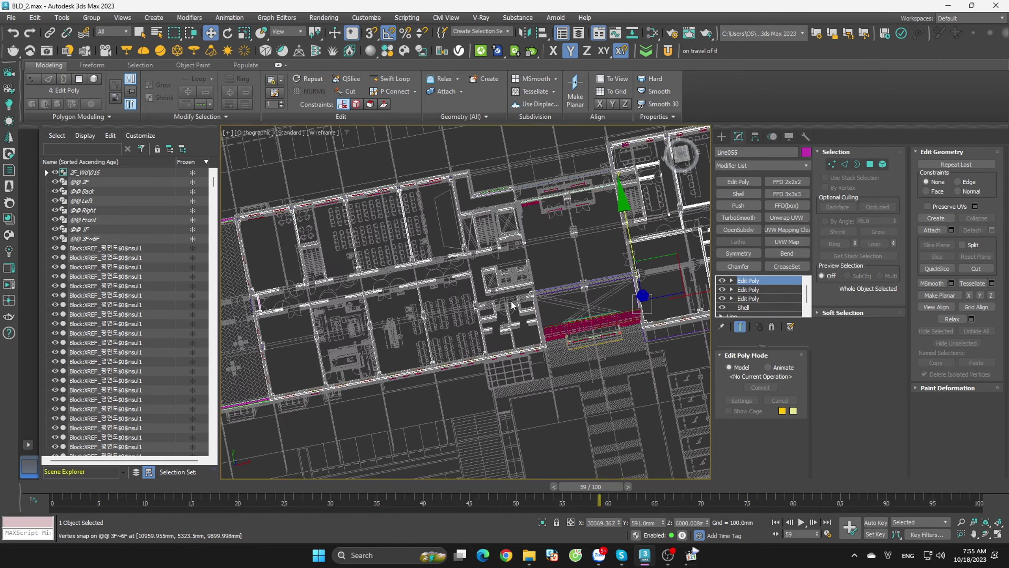
scroll(531, 294, down, 3)
alt+middle_drag(540, 332, 572, 293)
scroll(572, 275, up, 3)
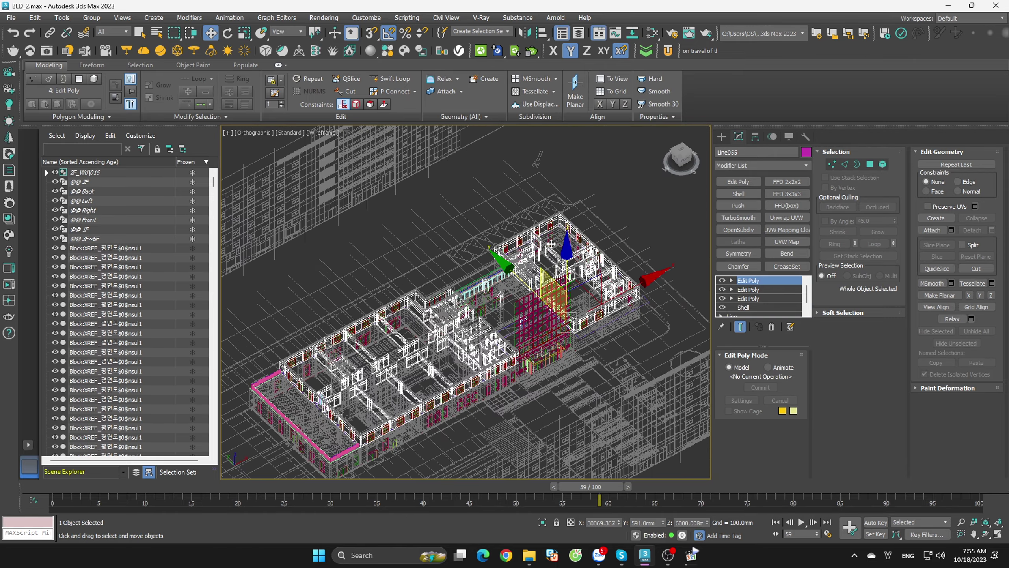
scroll(572, 224, up, 3)
shift+drag(572, 224, 568, 153)
click(502, 321)
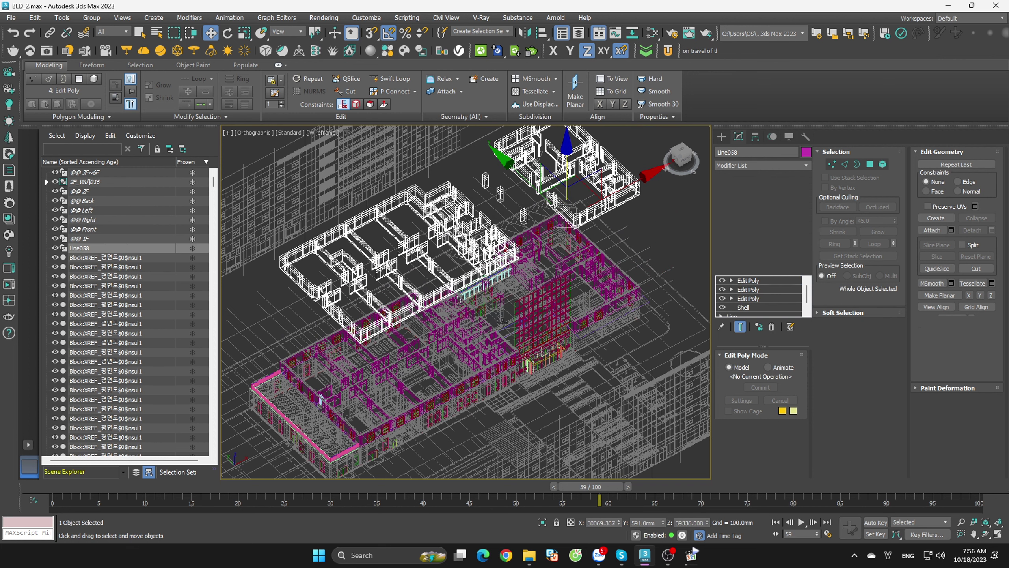
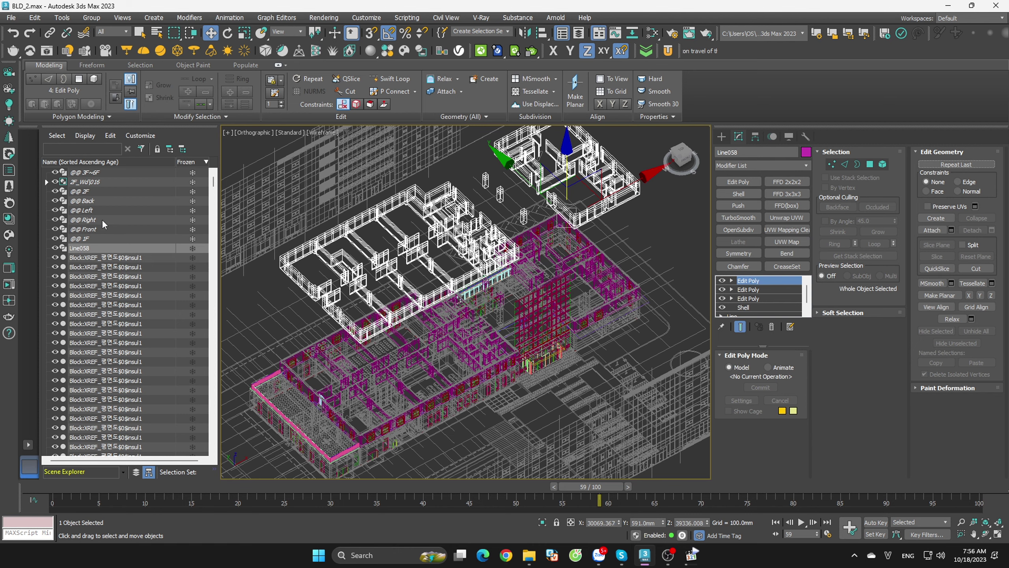
- Isolate Line058 together with the 3F~6F plan, then select Line058 alone
ctrl+click(106, 172)
key(alt+q)
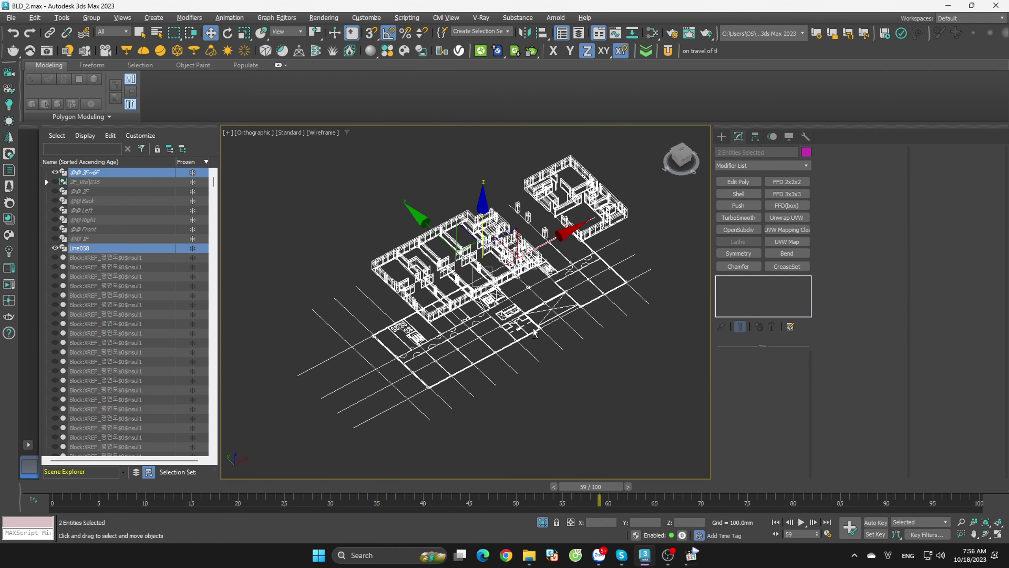
click(686, 159)
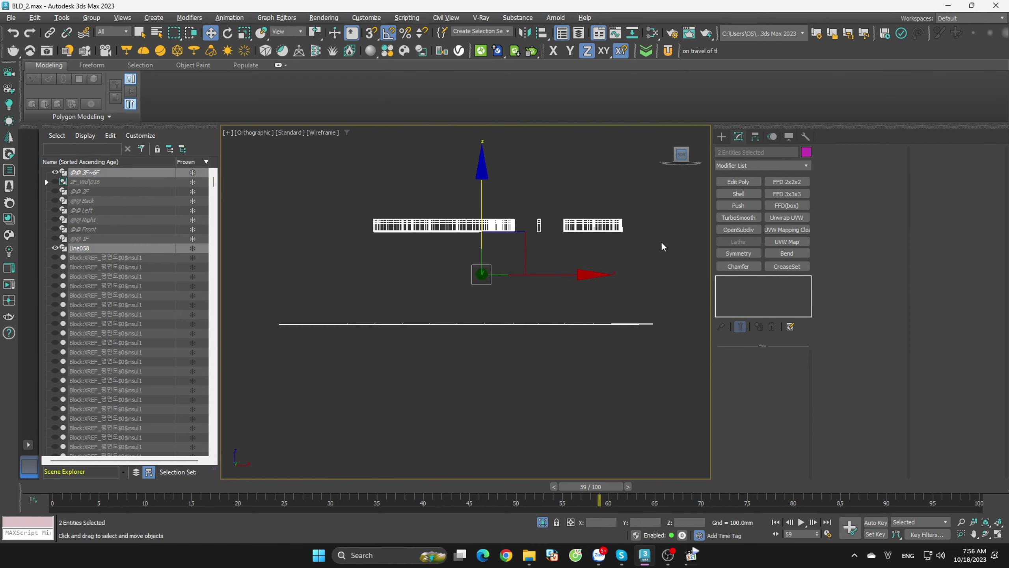
- With 3D Snap on in Front view, snap-move Line058 down to the plan's floor height
click(642, 196)
click(540, 230)
key(s)
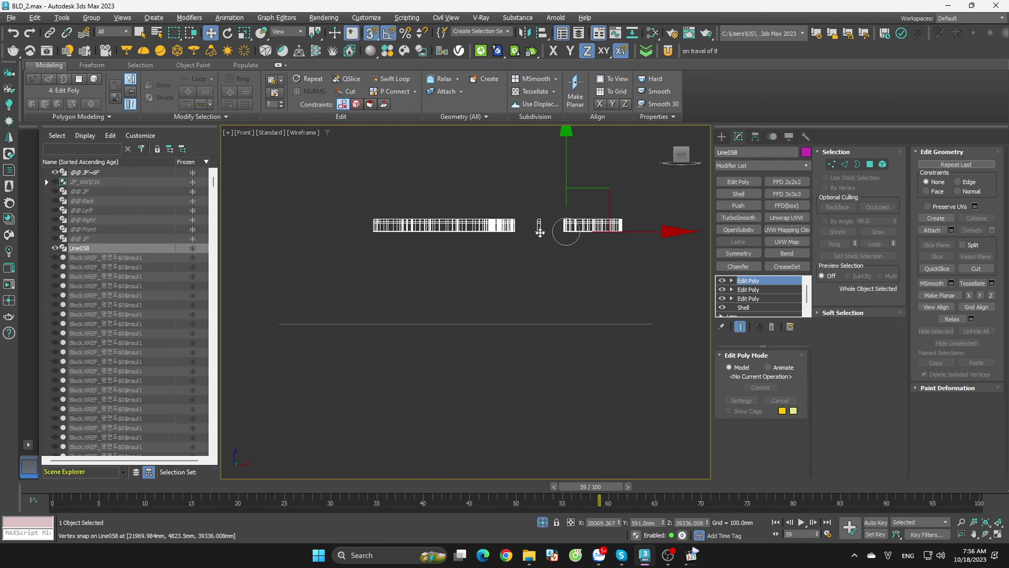
drag(539, 232, 647, 322)
mouse_move(564, 179)
mouse_down()
mouse_move(619, 266)
mouse_move(607, 296)
mouse_up()
scroll(619, 265, up, 3)
drag(515, 206, 458, 296)
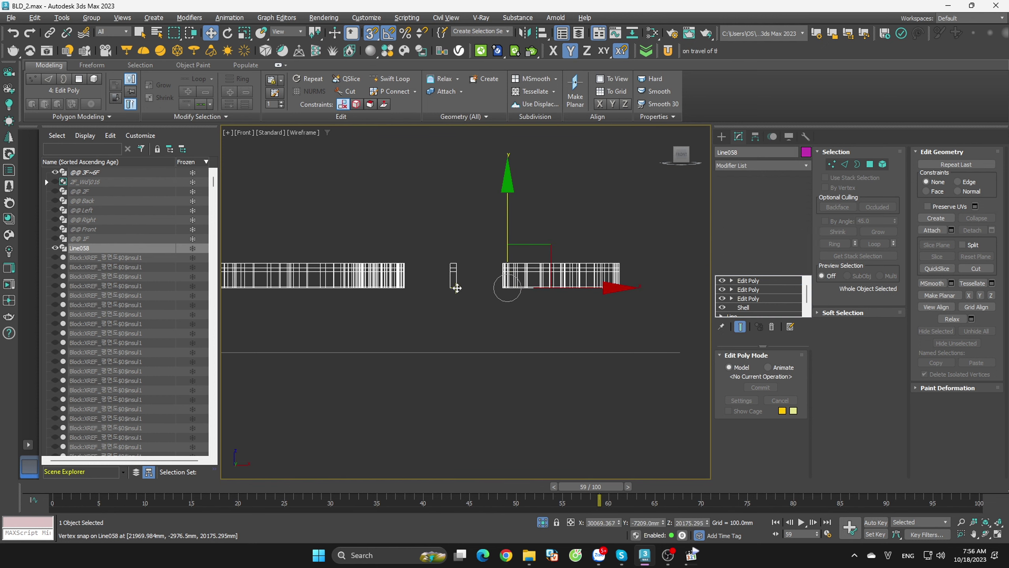
mouse_move(457, 294)
alt+middle_down()
mouse_move(675, 349)
mouse_move(610, 420)
mouse_move(636, 402)
alt+middle_up()
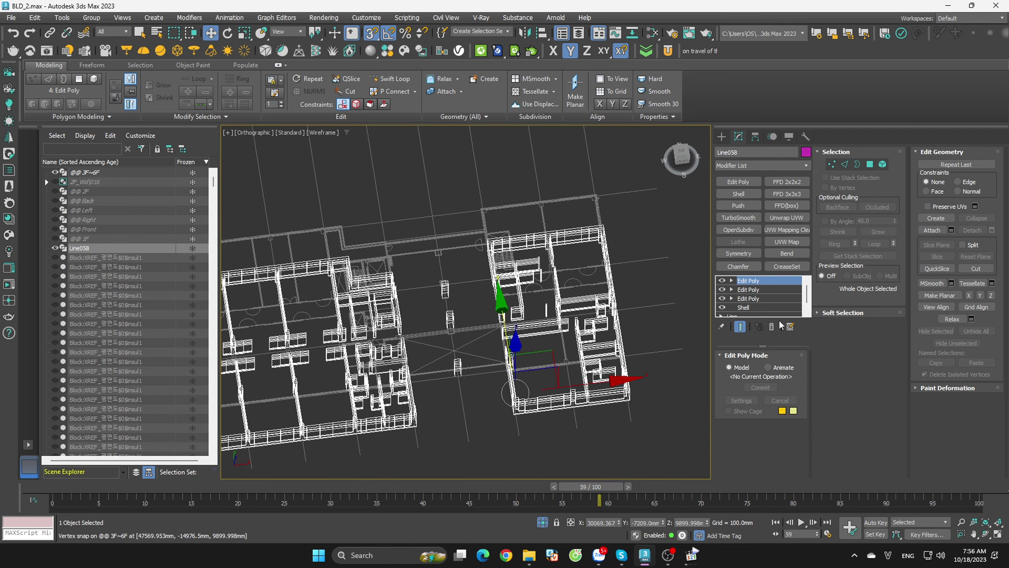
- Delete the Edit Poly, Edit Poly and Shell modifiers from Line058
shift+click(758, 298)
click(773, 327)
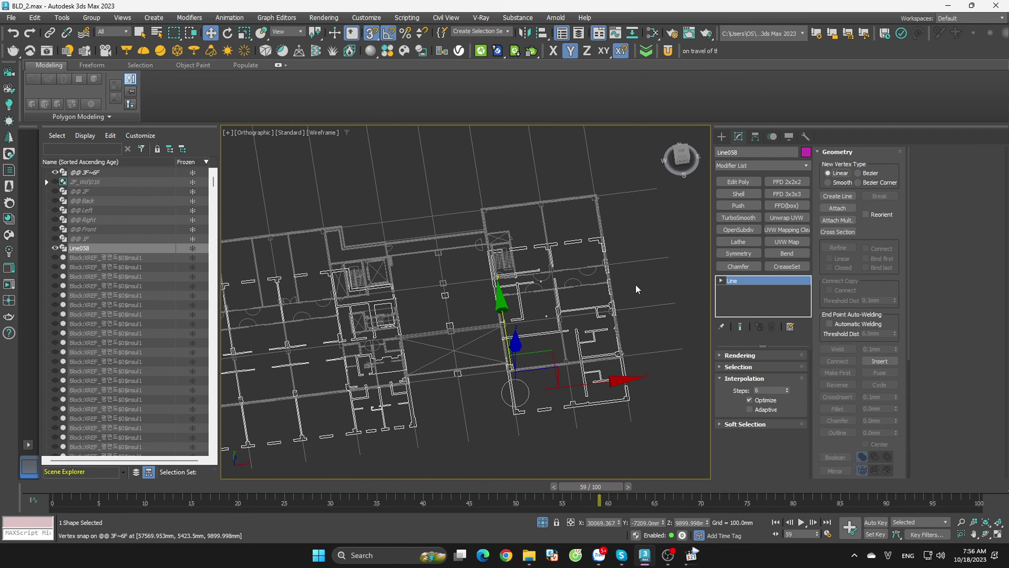
alt+middle_drag(638, 285, 642, 317)
- In Top view, snap Line058 onto the plan's bottom-right wall corner
key(t)
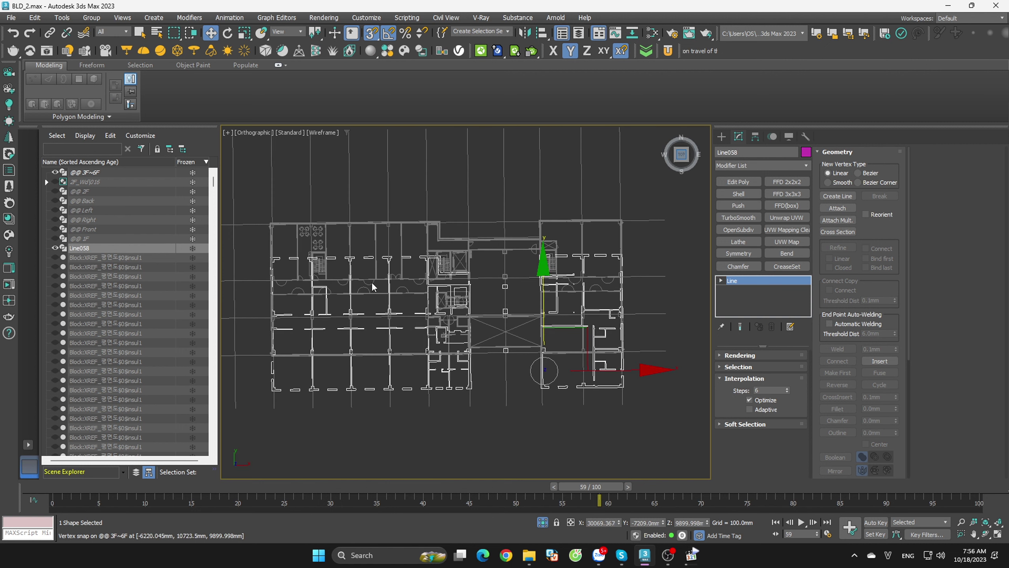
scroll(372, 286, up, 3)
scroll(278, 283, up, 2)
scroll(351, 282, down, 4)
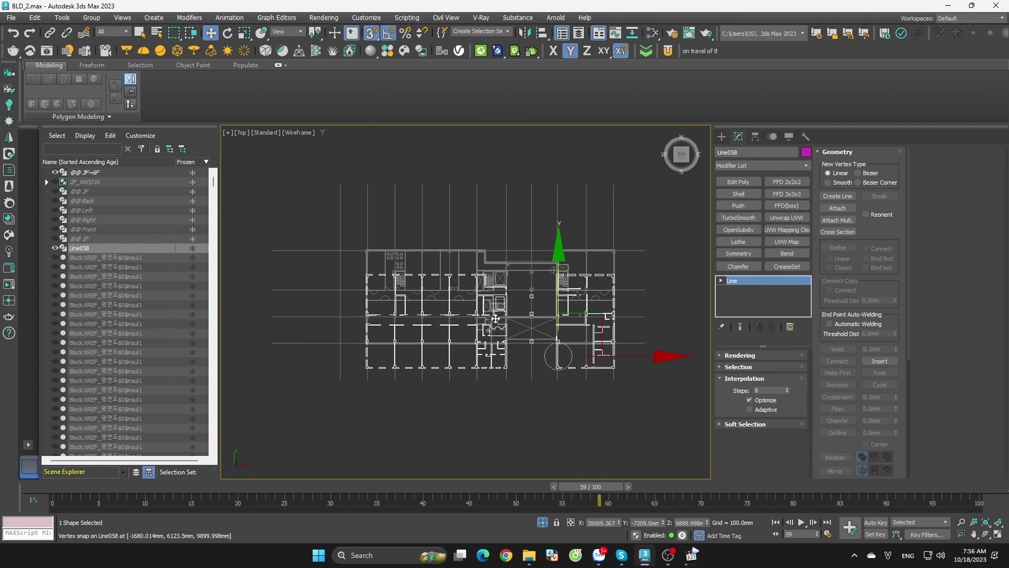
scroll(608, 404, up, 2)
scroll(608, 396, up, 2)
scroll(612, 396, up, 2)
scroll(612, 399, down, 2)
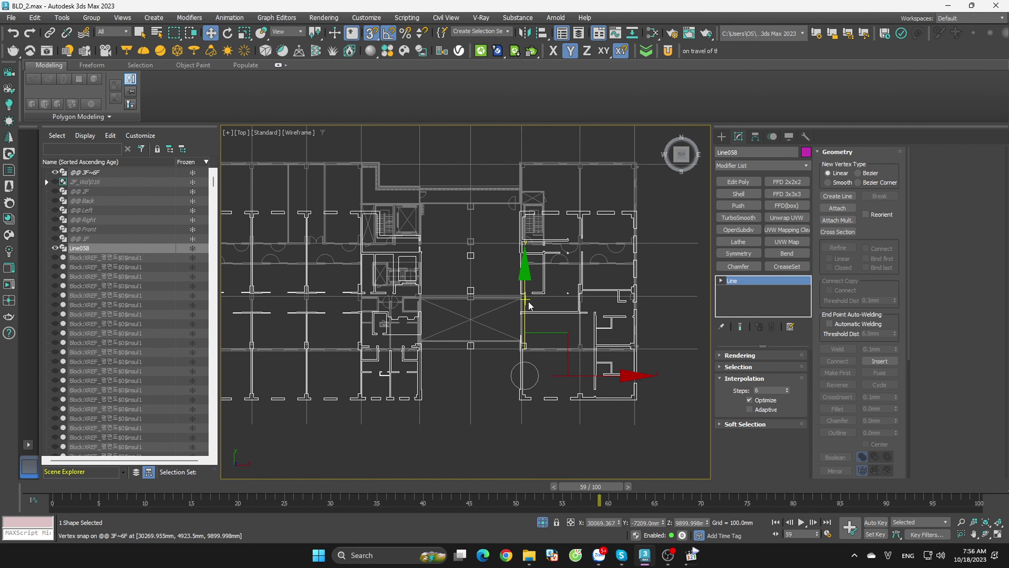
mouse_move(524, 301)
middle_down()
mouse_move(525, 192)
mouse_move(529, 252)
middle_up()
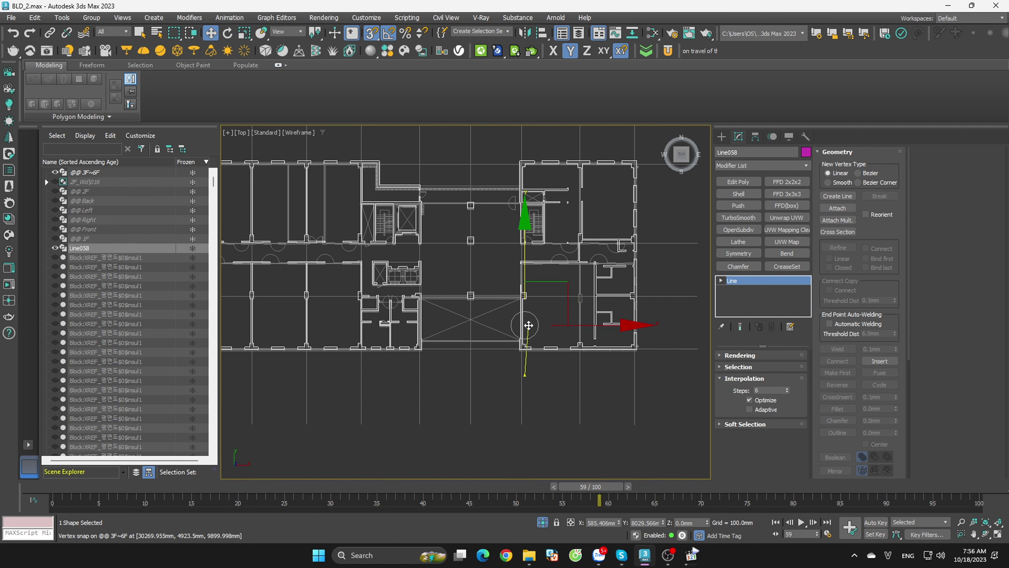
scroll(649, 348, up, 2)
scroll(649, 349, up, 3)
scroll(630, 314, up, 1)
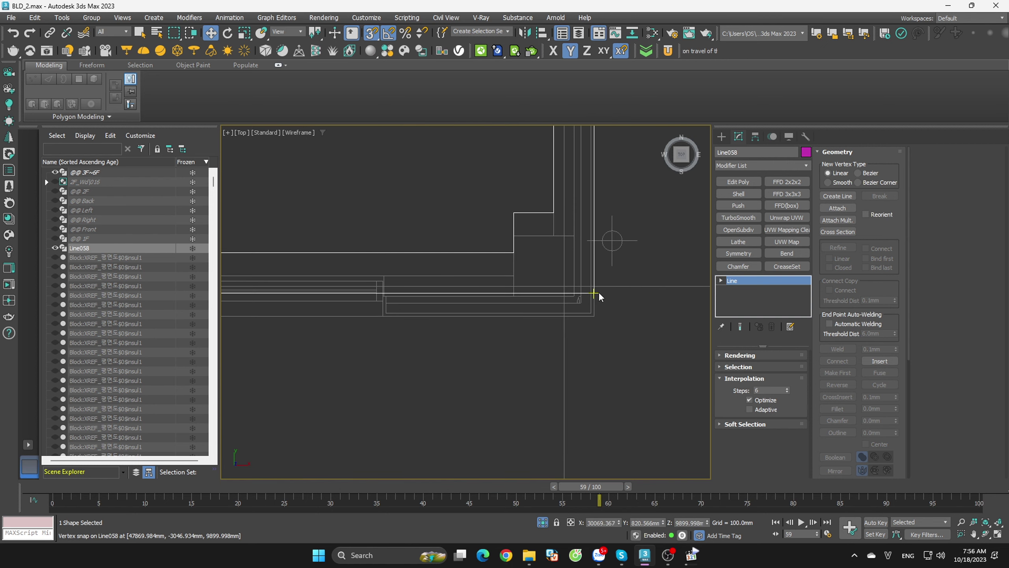
drag(595, 293, 595, 311)
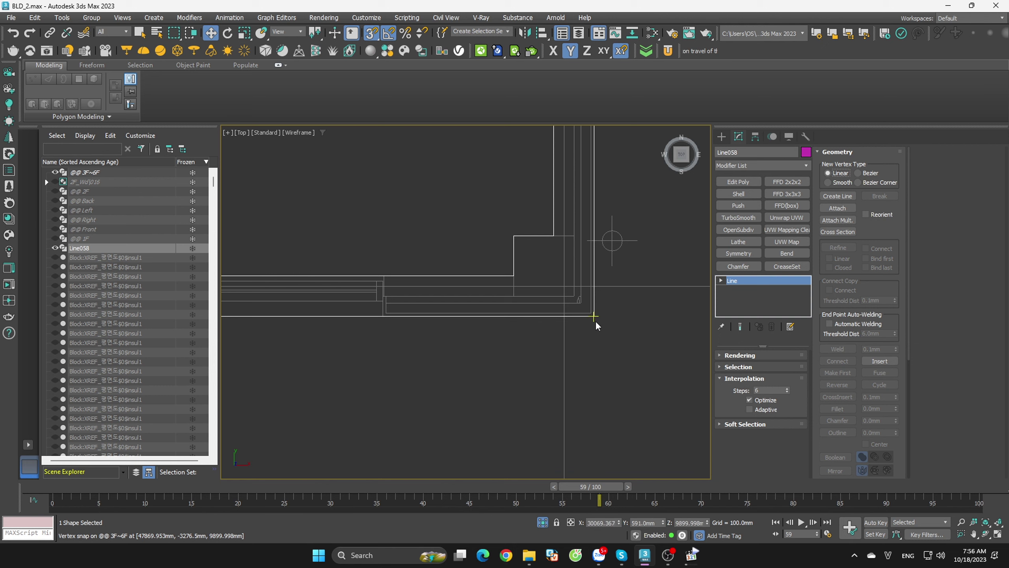
- Zoom in on the walls and put Line058 into Vertex sub-object level
scroll(611, 363, down, 3)
scroll(608, 302, up, 4)
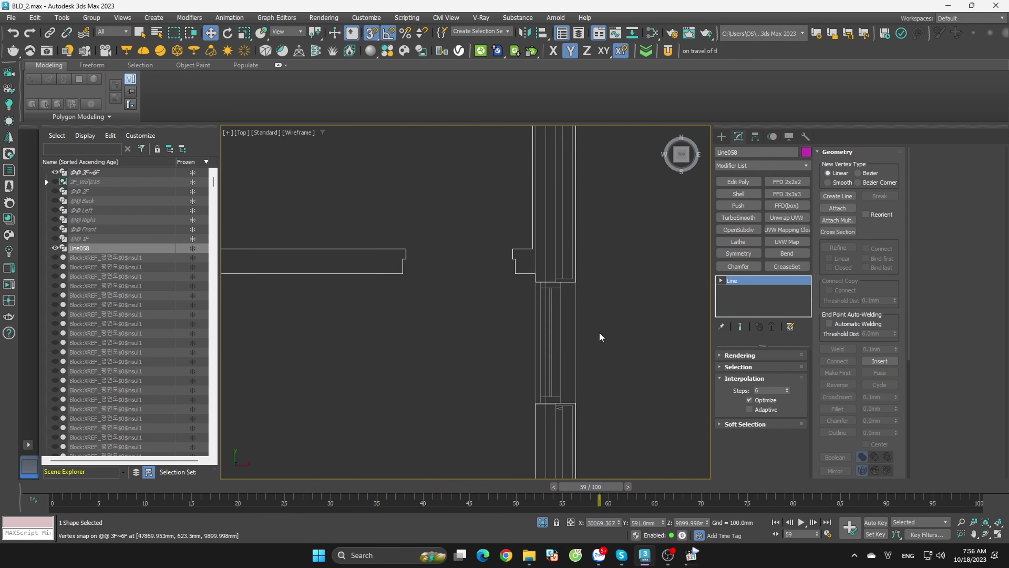
scroll(664, 337, down, 3)
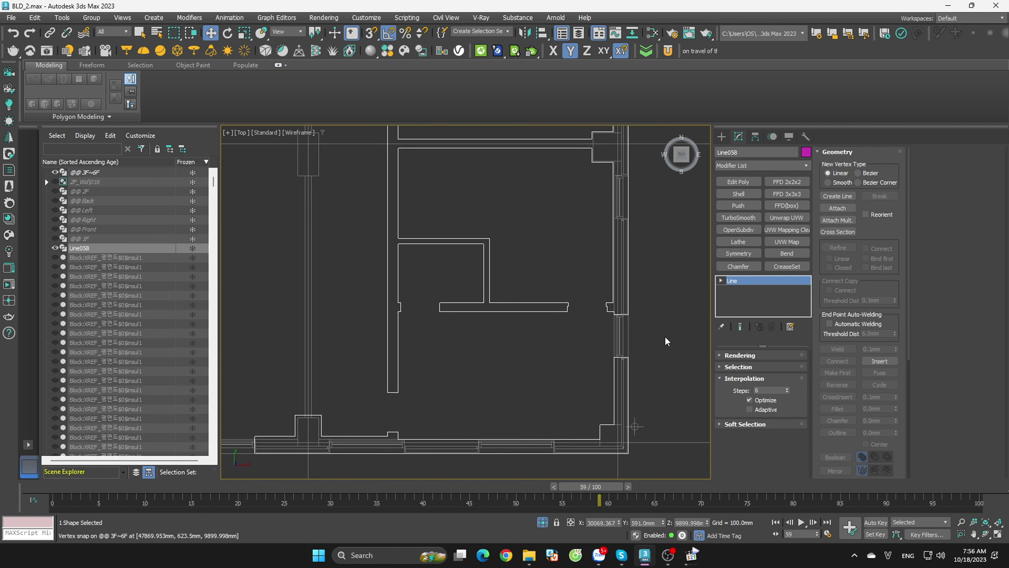
scroll(665, 336, down, 2)
scroll(664, 336, up, 1)
scroll(665, 338, down, 2)
scroll(396, 290, up, 3)
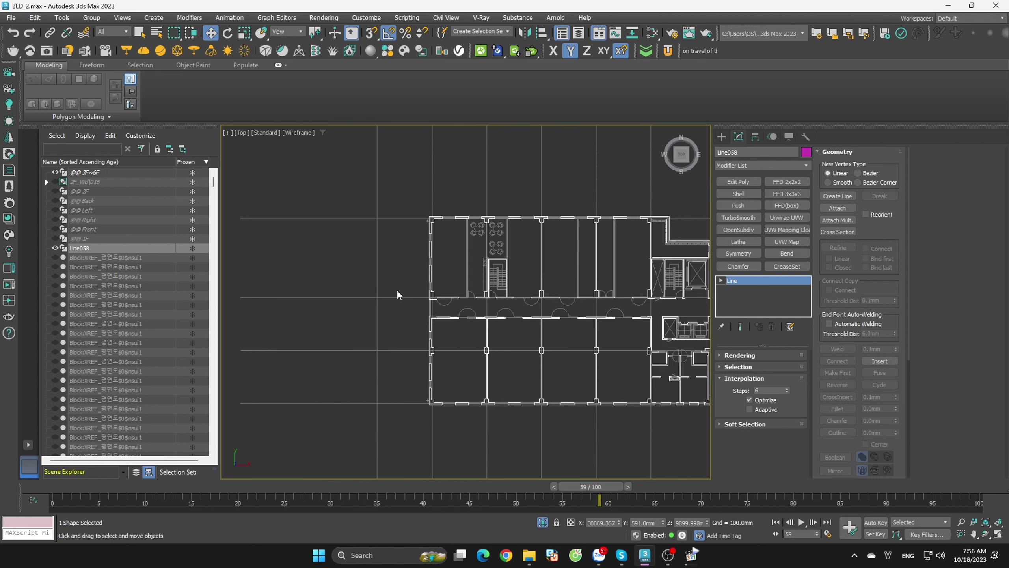
scroll(446, 314, up, 3)
scroll(513, 295, up, 2)
scroll(517, 292, up, 1)
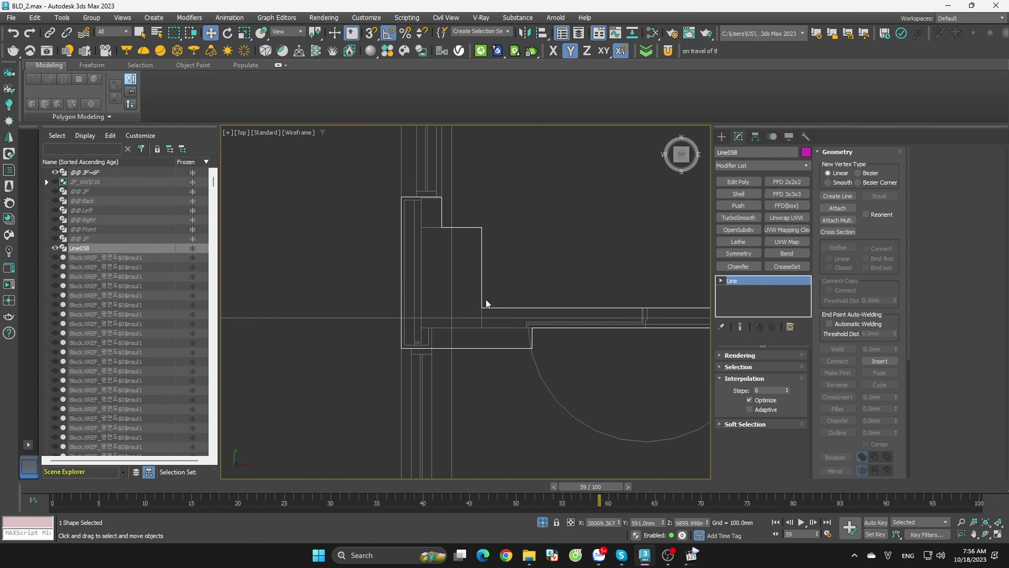
scroll(457, 316, up, 1)
scroll(655, 342, down, 1)
scroll(496, 334, down, 1)
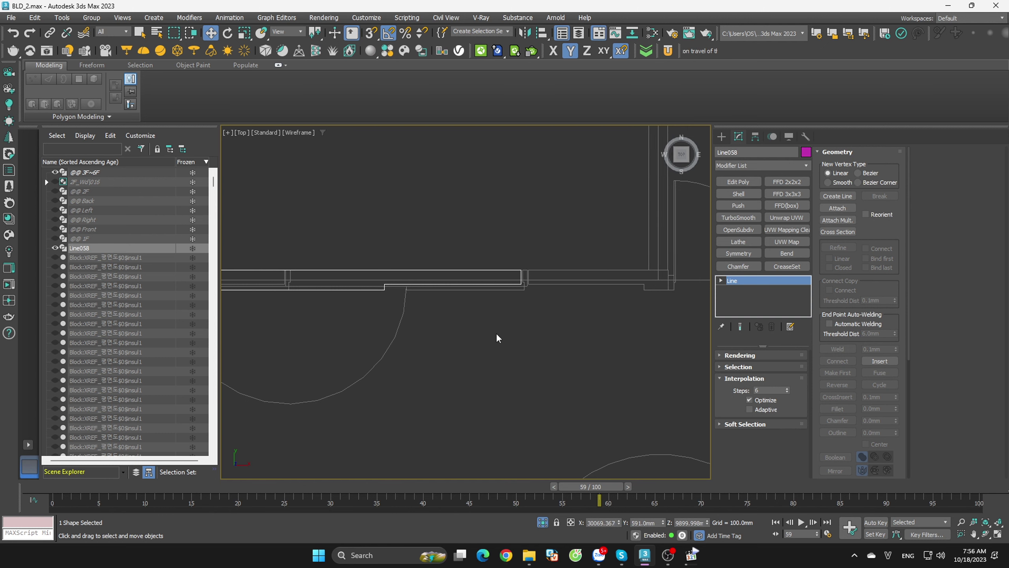
scroll(516, 335, up, 1)
scroll(516, 336, down, 1)
scroll(522, 335, up, 1)
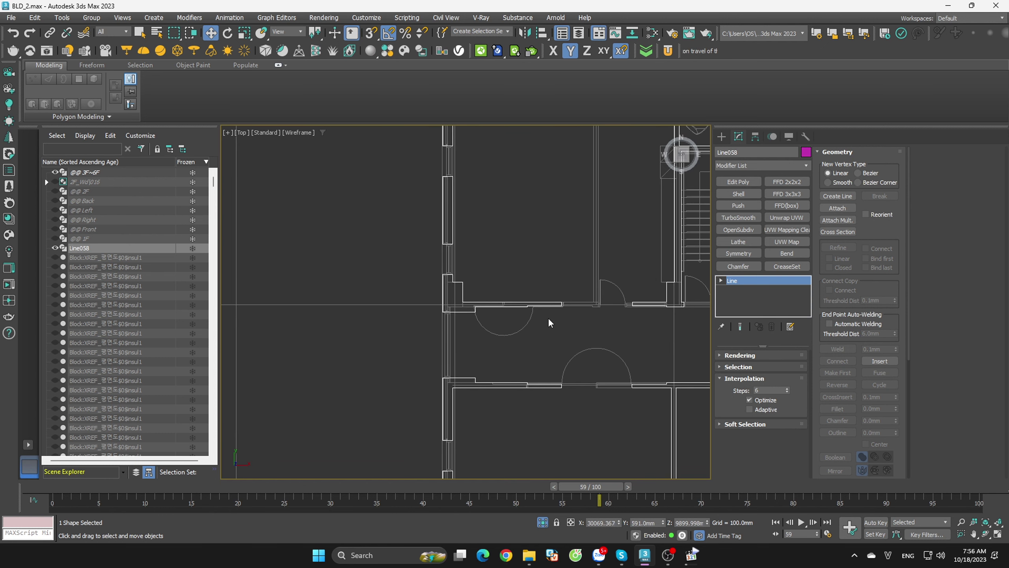
scroll(548, 317, up, 2)
key(1)
scroll(555, 289, up, 2)
- Slide the selected door-wall vertex of Line058 left along the wall
drag(419, 251, 476, 338)
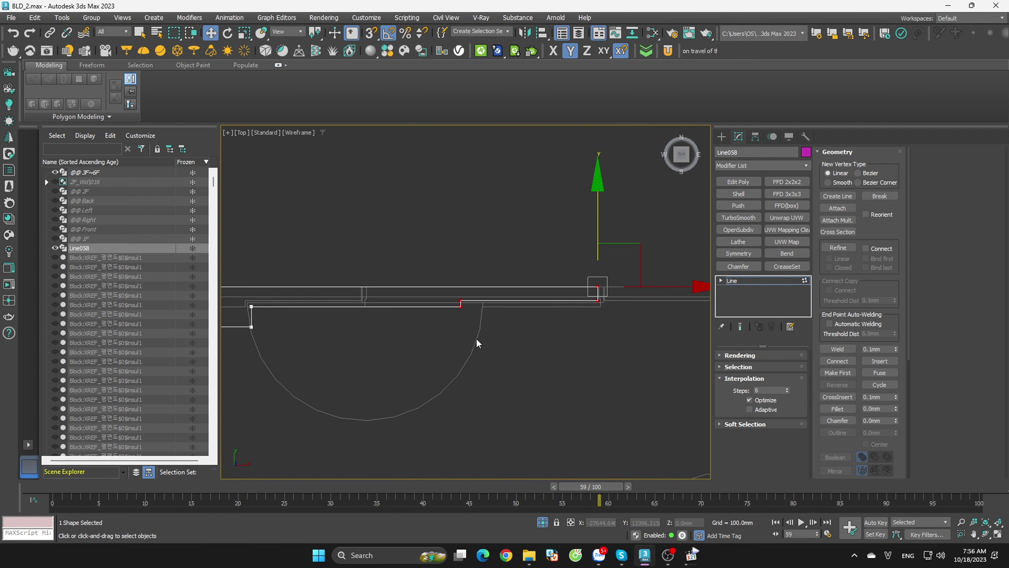
drag(625, 289, 525, 319)
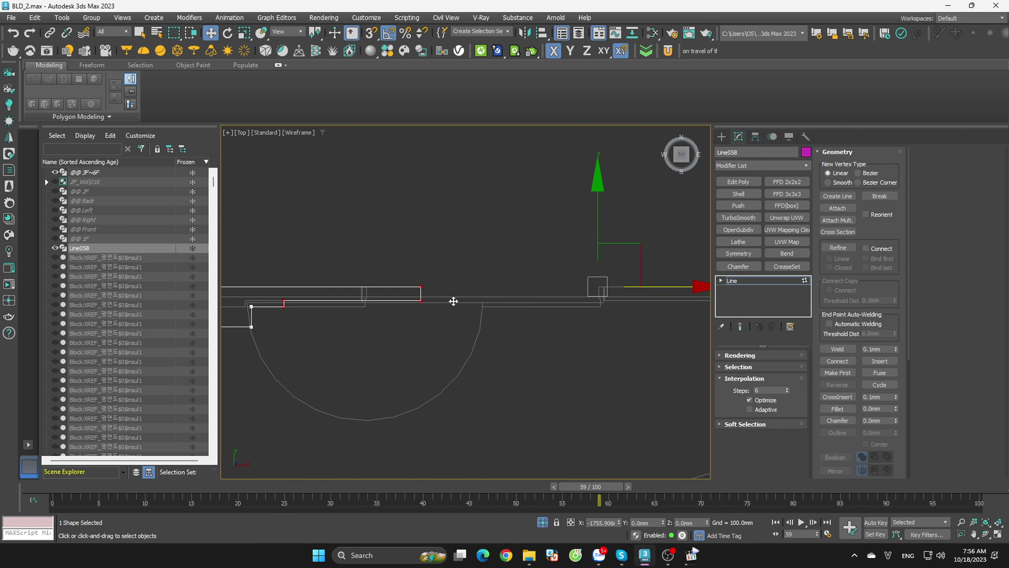
middle_drag(525, 320, 335, 298)
scroll(400, 316, up, 3)
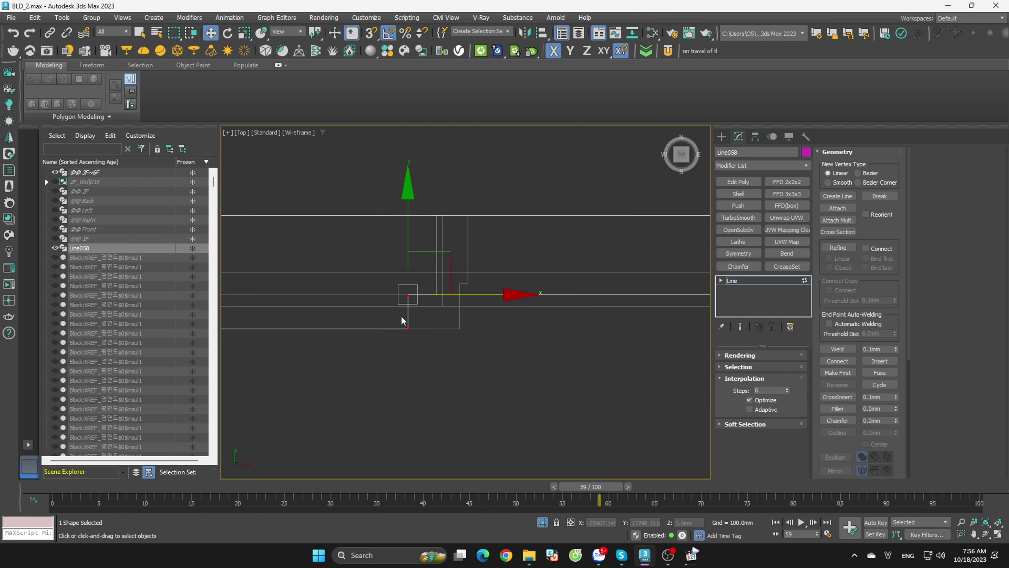
click(479, 338)
scroll(481, 338, down, 3)
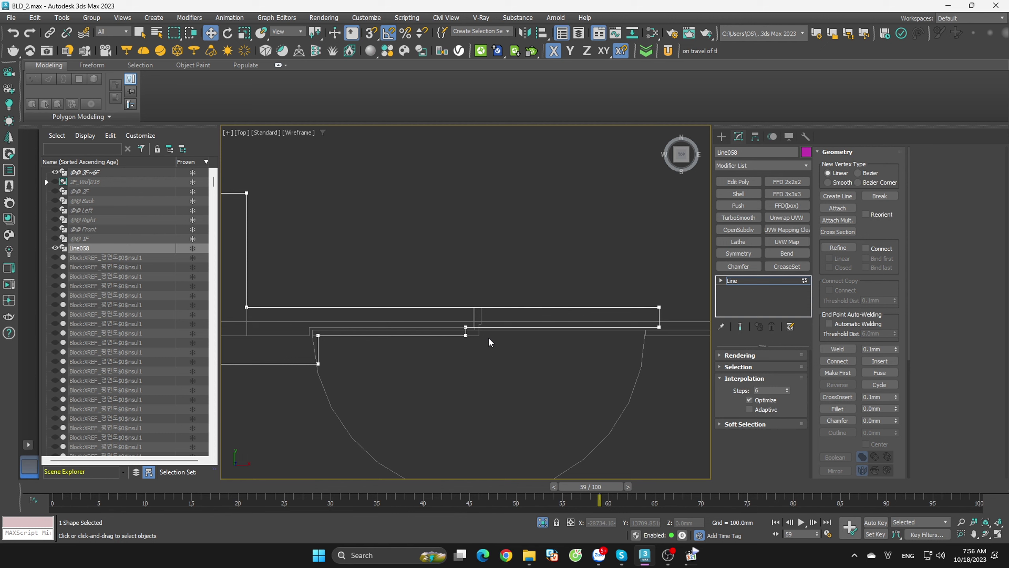
middle_drag(427, 371, 532, 360)
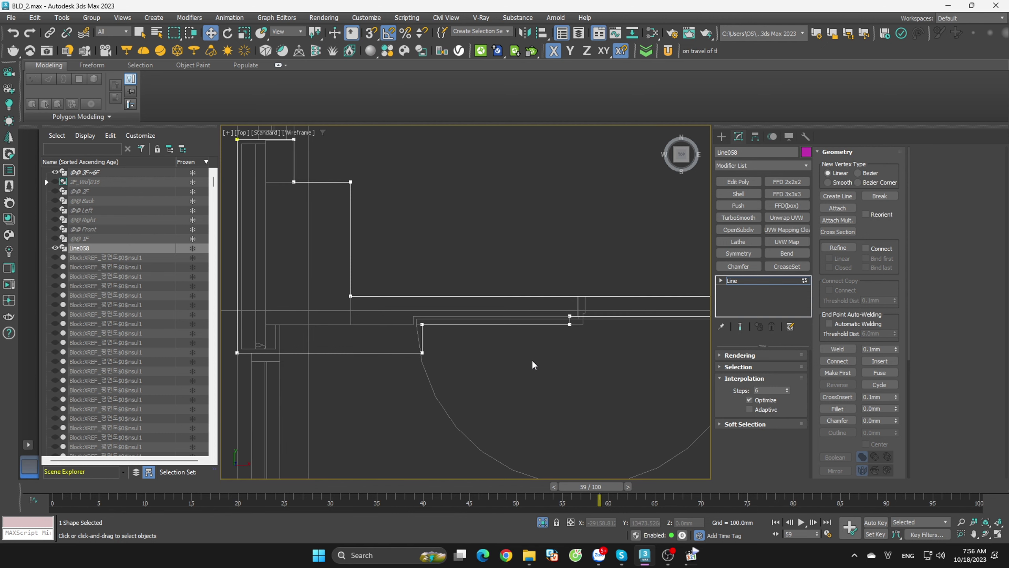
scroll(546, 366, down, 2)
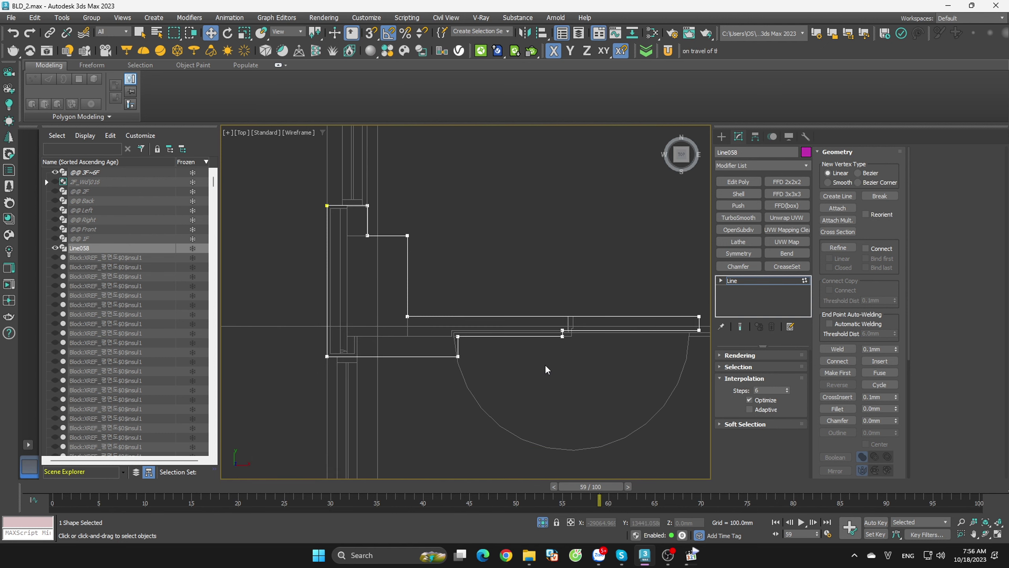
scroll(545, 365, down, 2)
scroll(546, 365, down, 2)
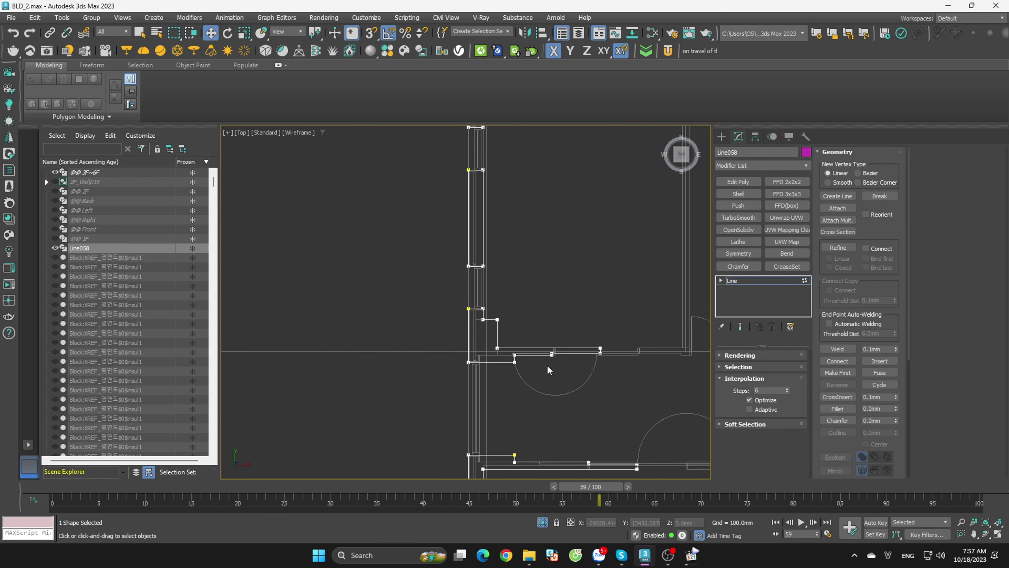
scroll(585, 355, up, 4)
- With snaps on, move the two right-end outline vertices left onto the wall point
drag(602, 323, 638, 356)
scroll(592, 365, up, 3)
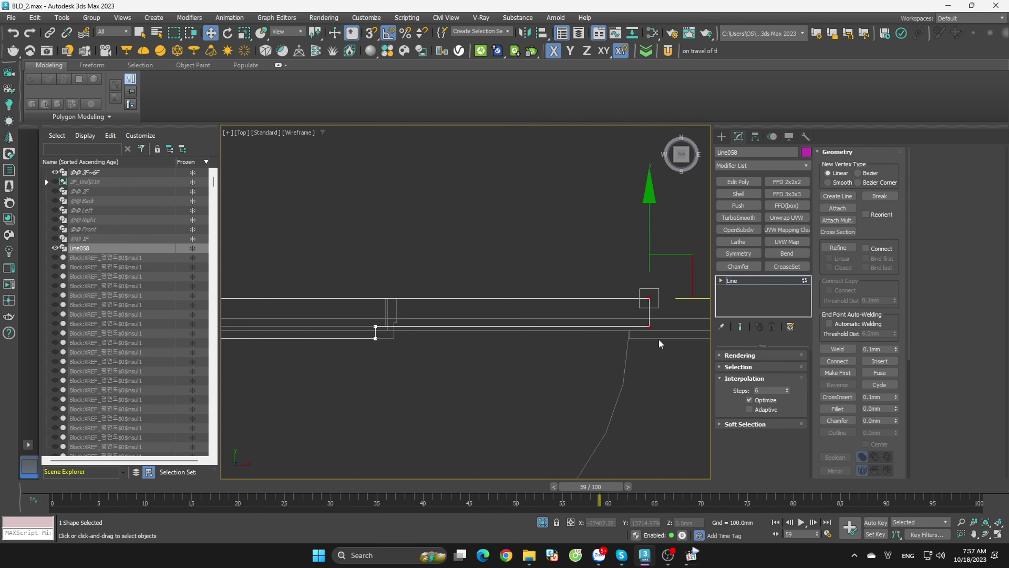
drag(680, 303, 367, 293)
scroll(409, 302, up, 2)
key(s)
click(473, 328)
scroll(462, 362, down, 2)
middle_drag(462, 361, 474, 348)
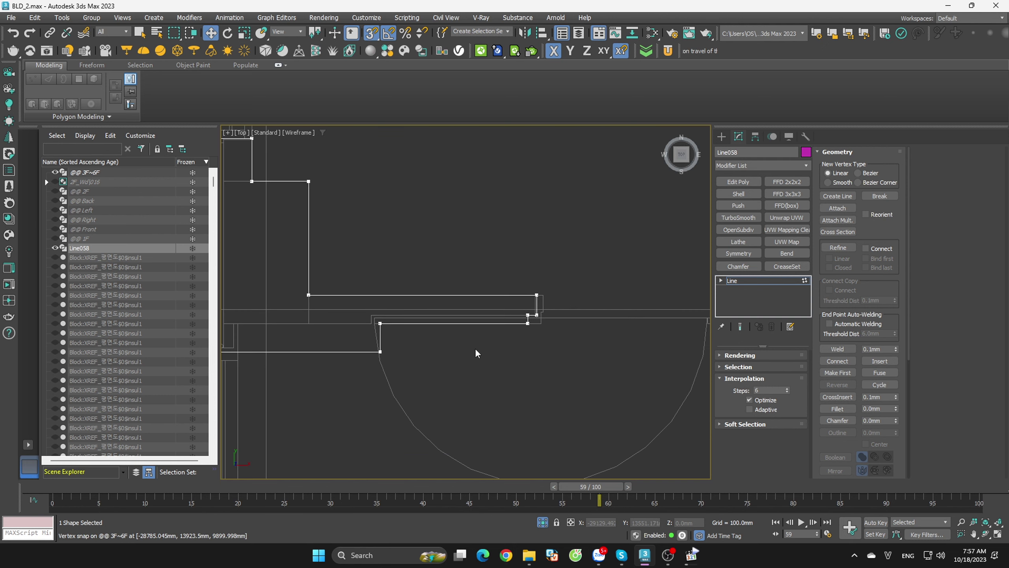
scroll(401, 367, up, 2)
- Move the two left-side vertices further left along the wall
drag(400, 367, 360, 299)
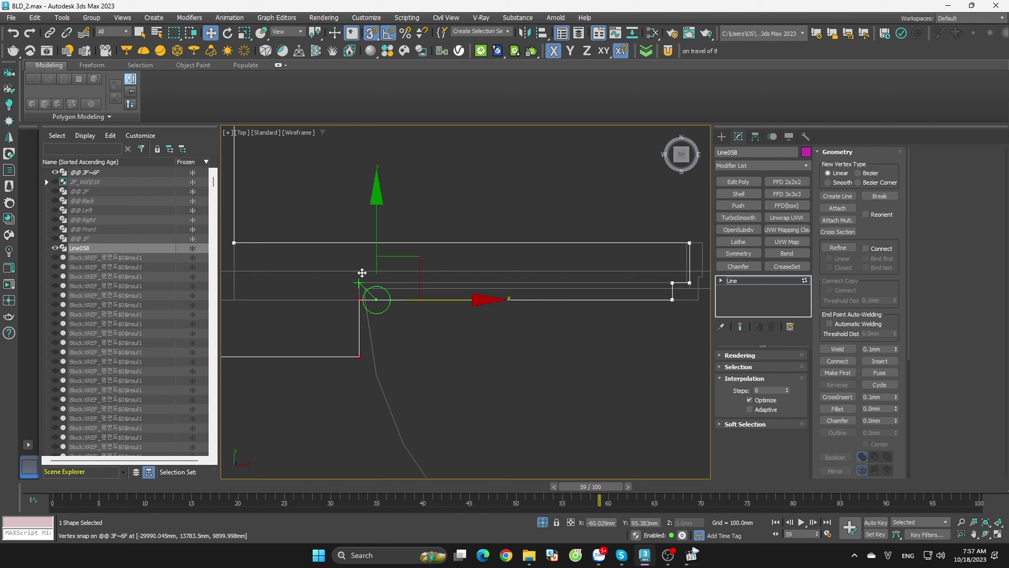
click(418, 323)
scroll(418, 322, down, 2)
middle_drag(418, 322, 510, 354)
scroll(412, 339, up, 2)
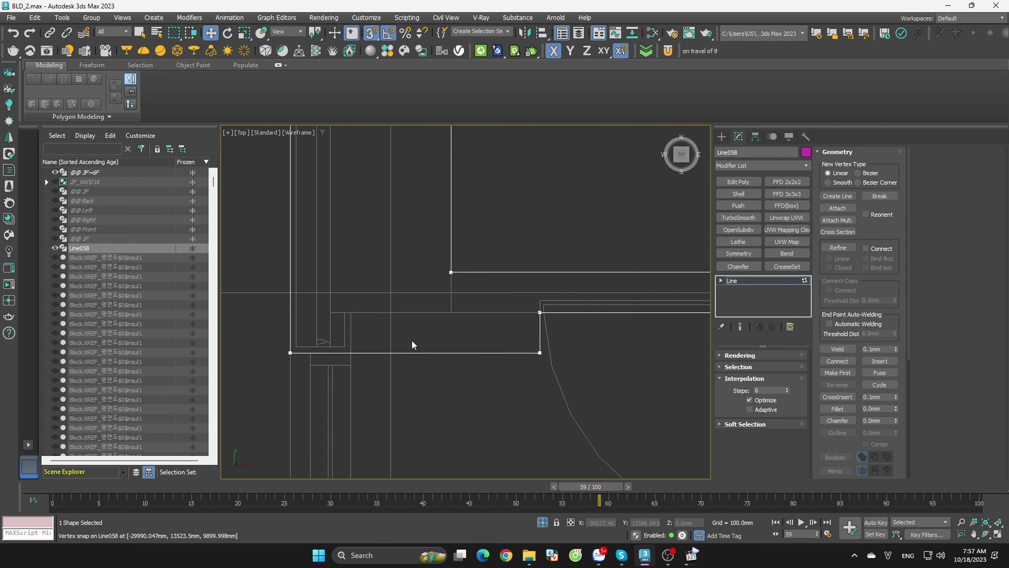
- Snap the two right corner vertices left onto the wall corner
drag(546, 358, 510, 296)
drag(568, 322, 349, 315)
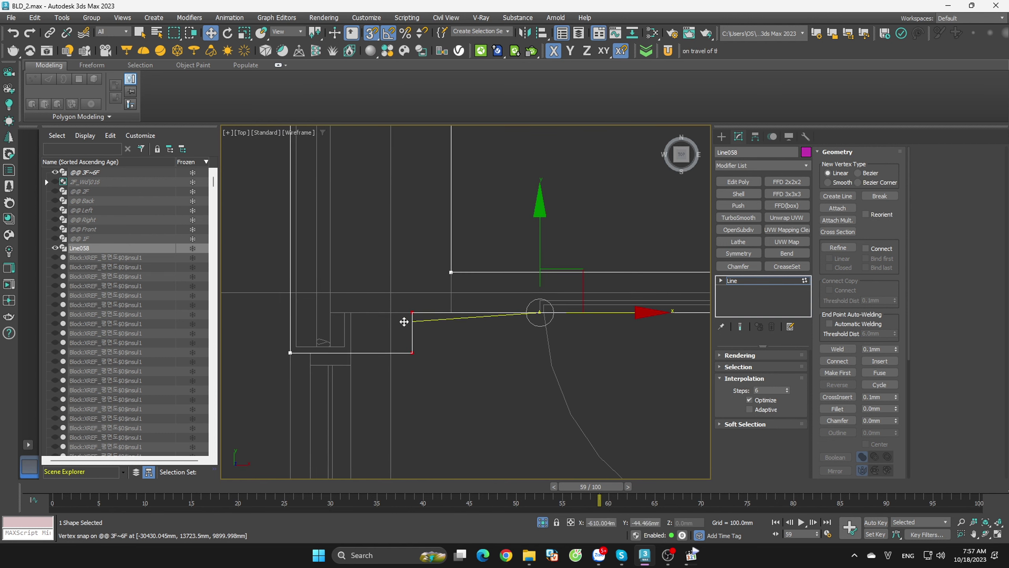
click(453, 363)
scroll(452, 363, down, 2)
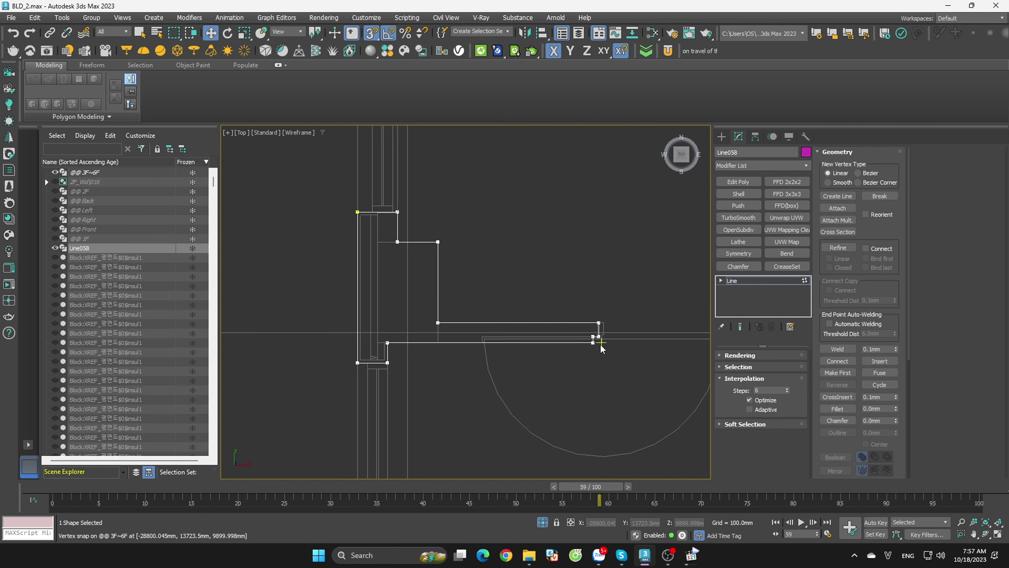
scroll(600, 344, up, 3)
- Shift the two vertices at the wall step left onto the wall corner
drag(591, 352, 595, 359)
scroll(594, 359, down, 1)
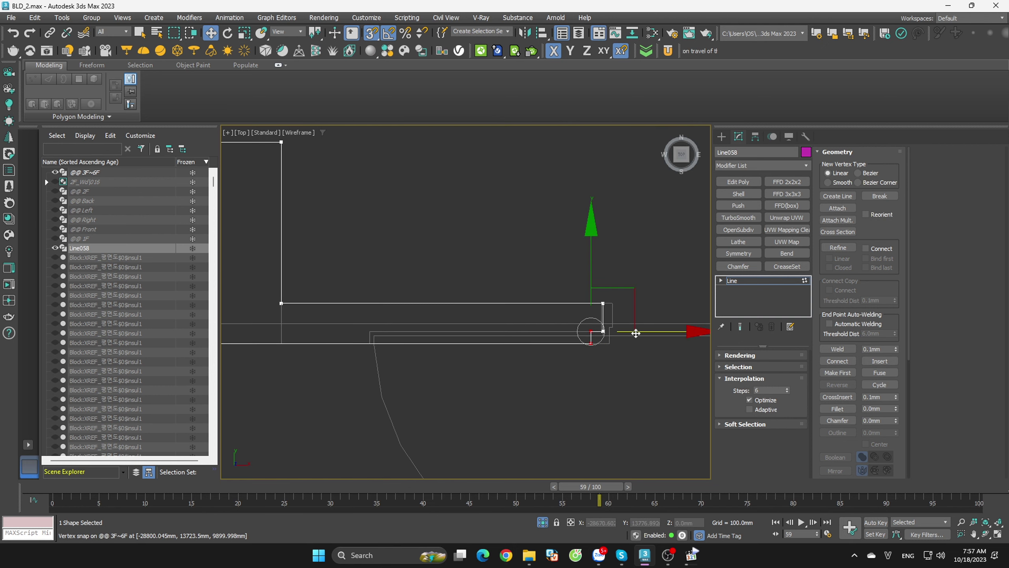
drag(636, 334, 368, 333)
click(445, 365)
scroll(594, 323, up, 3)
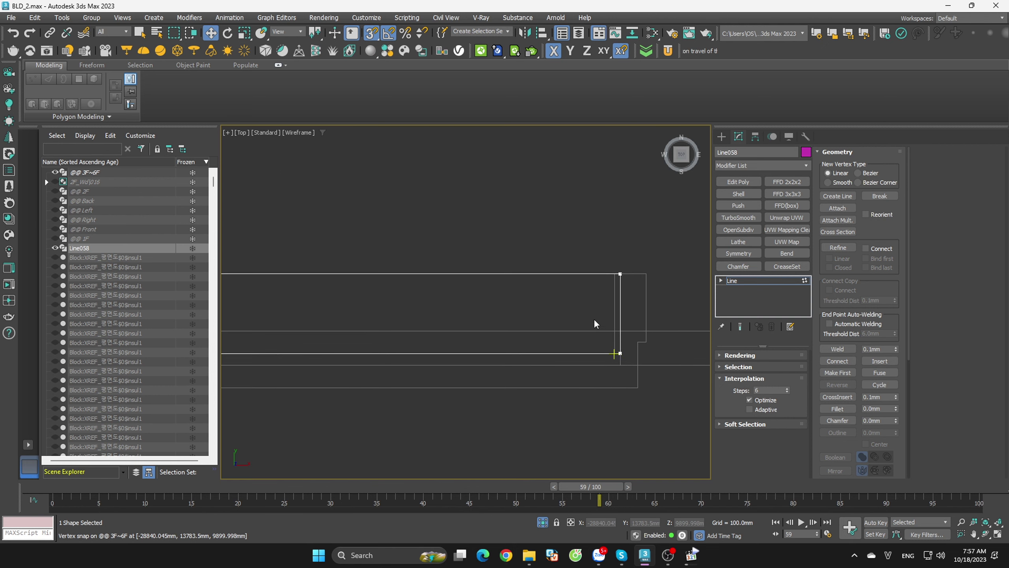
scroll(646, 344, down, 2)
scroll(653, 342, down, 2)
scroll(511, 253, up, 1)
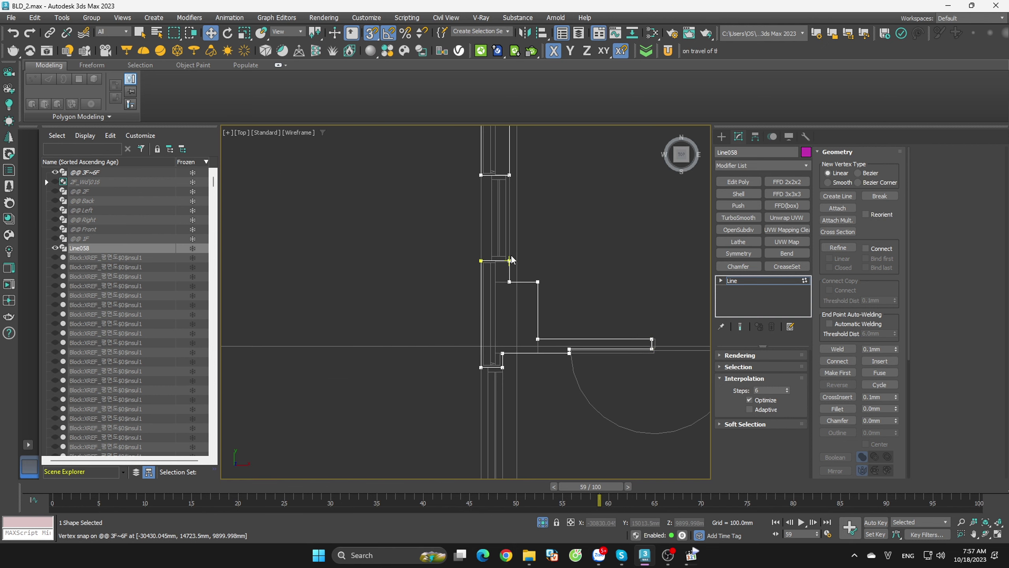
scroll(537, 272, up, 2)
scroll(550, 298, down, 2)
scroll(556, 311, down, 1)
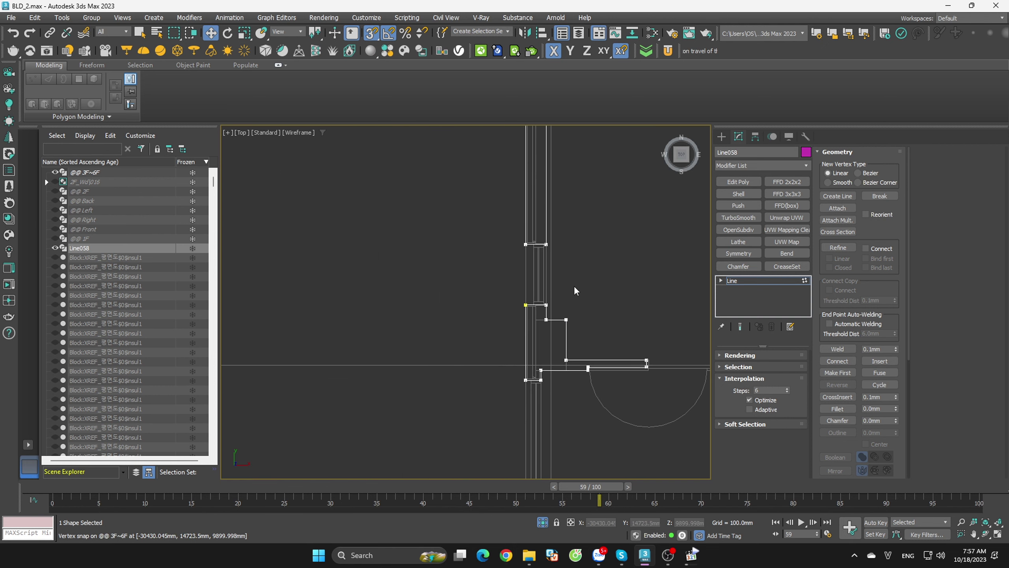
scroll(574, 285, up, 1)
scroll(551, 314, up, 2)
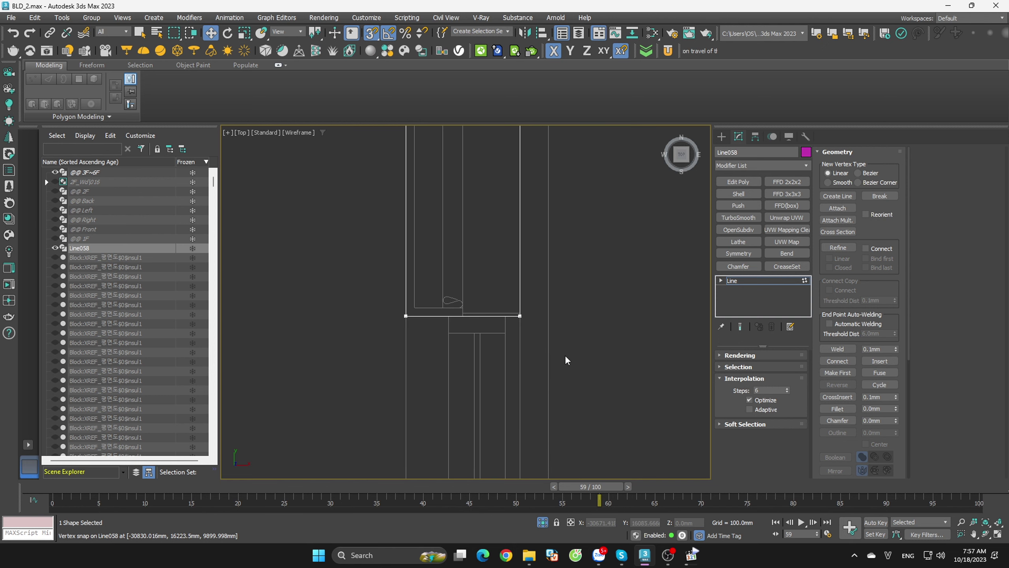
scroll(565, 359, down, 2)
scroll(550, 200, up, 2)
scroll(529, 378, down, 2)
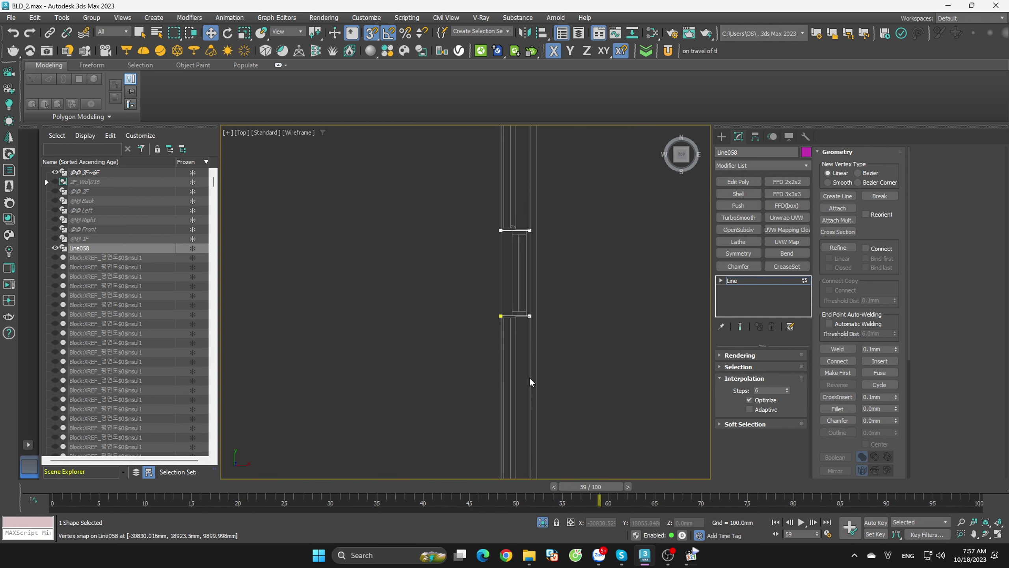
scroll(529, 377, up, 2)
scroll(564, 348, down, 2)
scroll(526, 299, up, 3)
scroll(511, 355, down, 5)
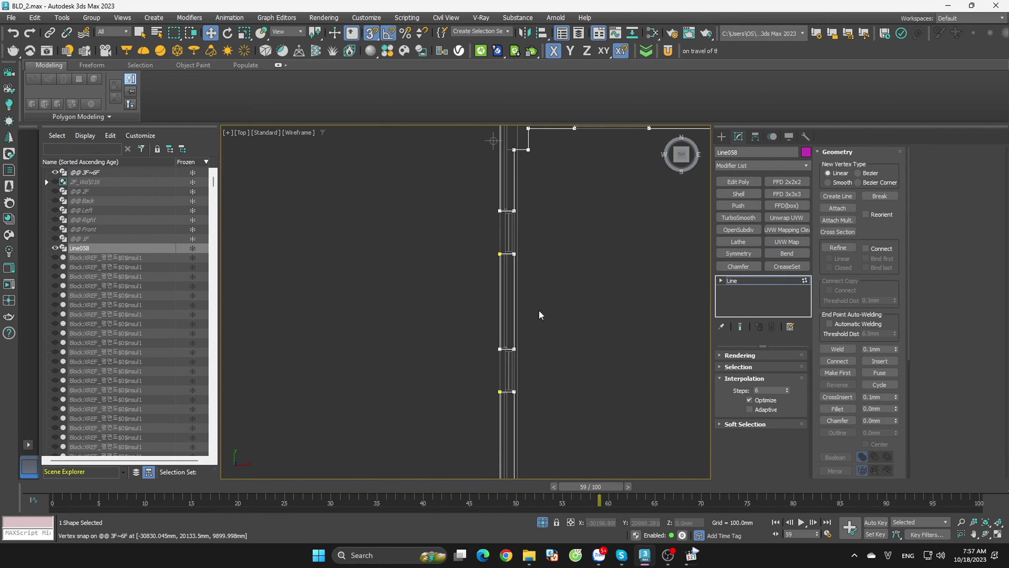
scroll(540, 315, up, 2)
scroll(529, 363, down, 2)
scroll(533, 365, down, 1)
scroll(555, 415, up, 3)
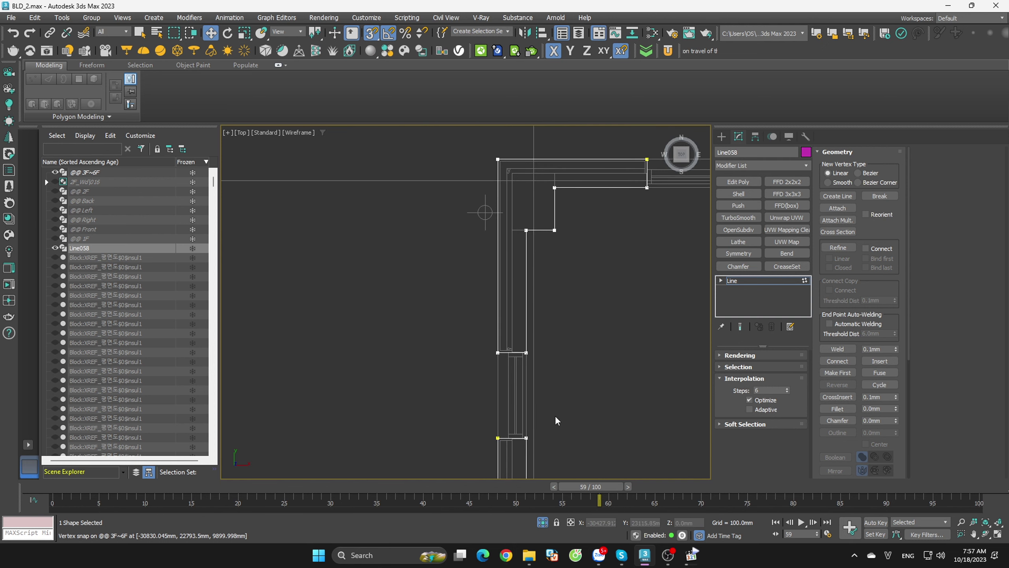
scroll(597, 274, down, 2)
scroll(497, 265, down, 2)
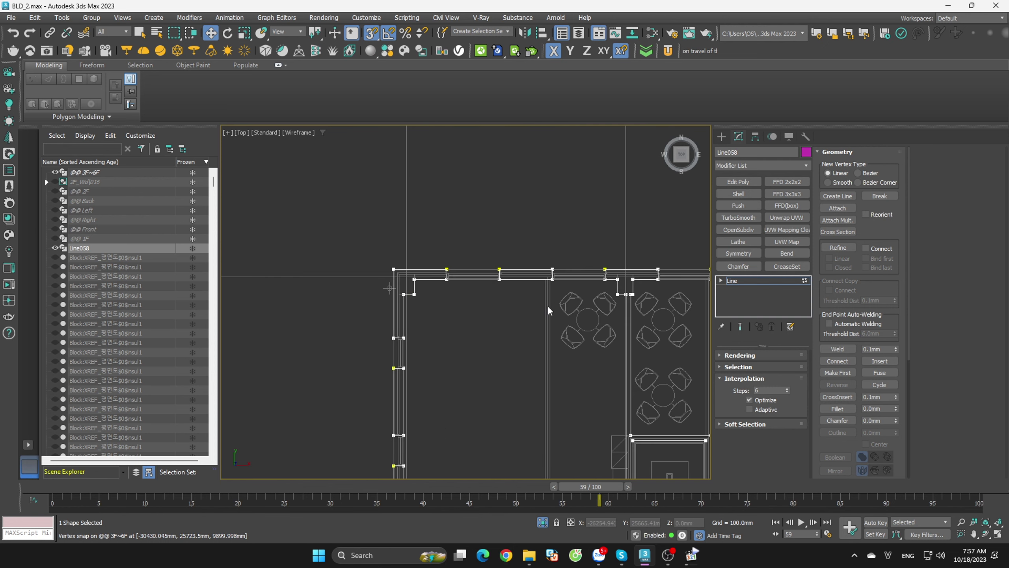
scroll(511, 279, up, 5)
scroll(491, 306, down, 2)
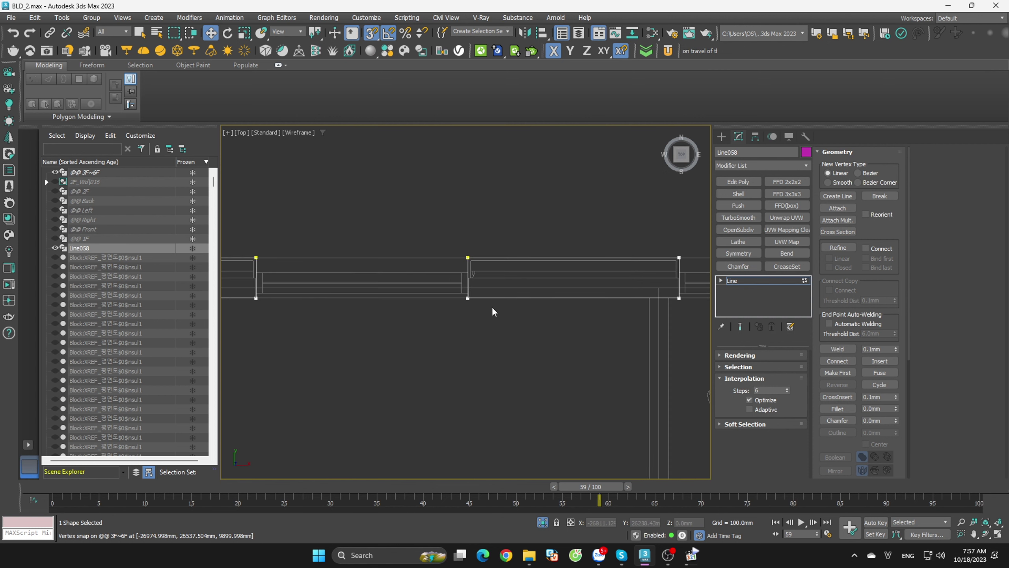
scroll(528, 322, up, 1)
scroll(630, 280, up, 4)
scroll(626, 282, up, 2)
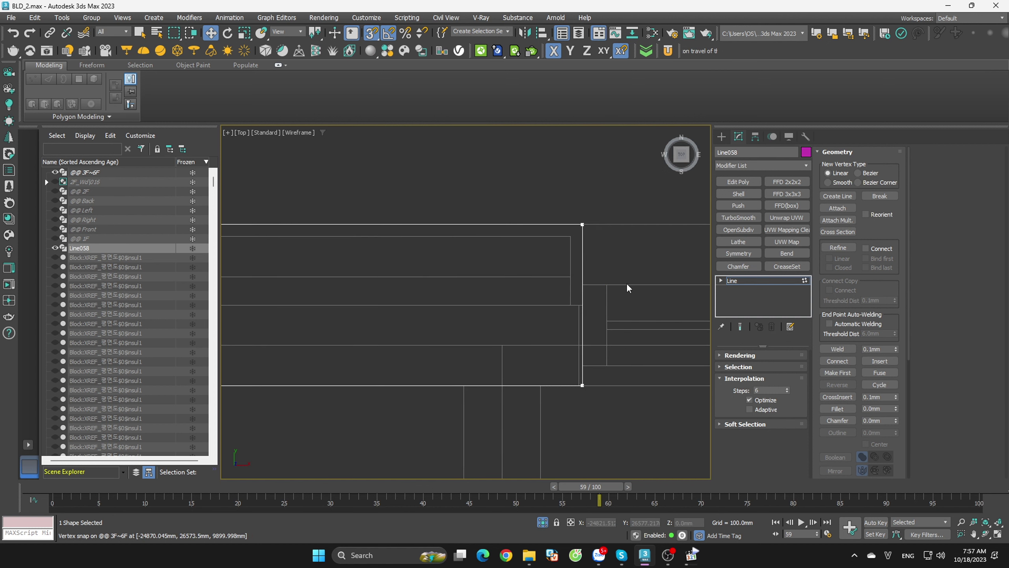
- Try moving the bottom corner vertex onto the other wall line, then undo it
click(582, 385)
drag(636, 385, 523, 384)
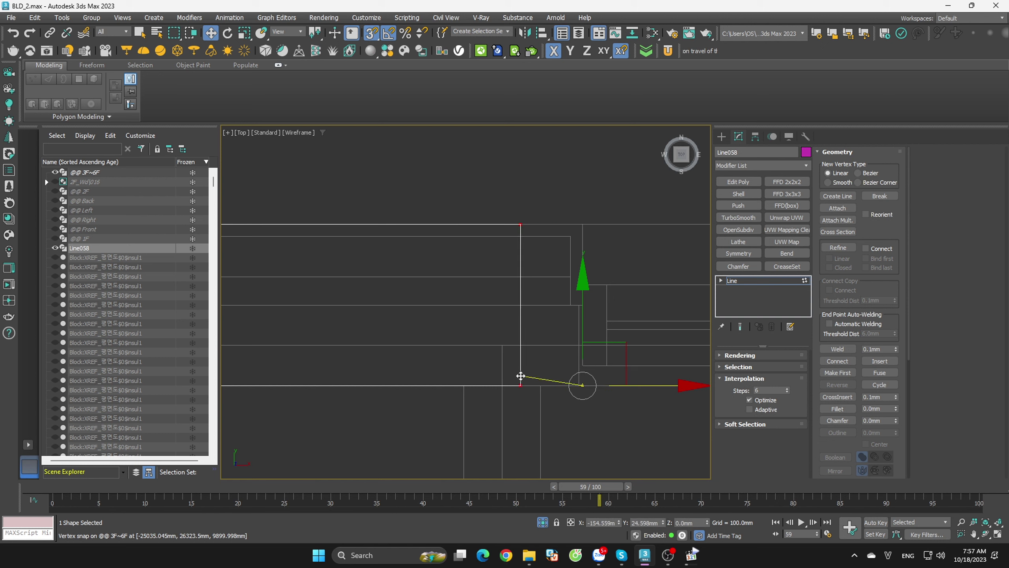
key(ctrl+z)
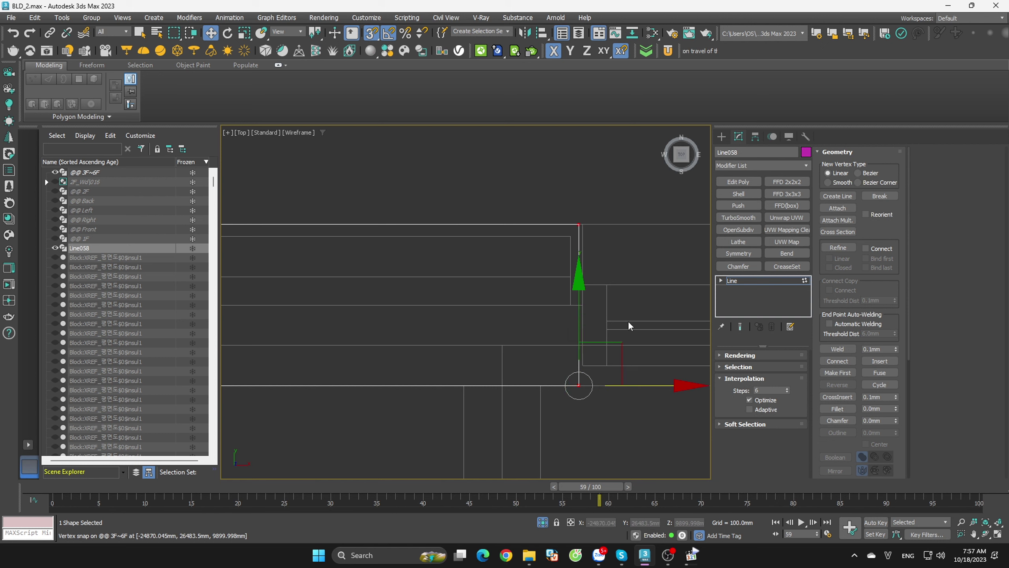
scroll(644, 320, down, 2)
scroll(657, 315, down, 1)
scroll(652, 290, up, 2)
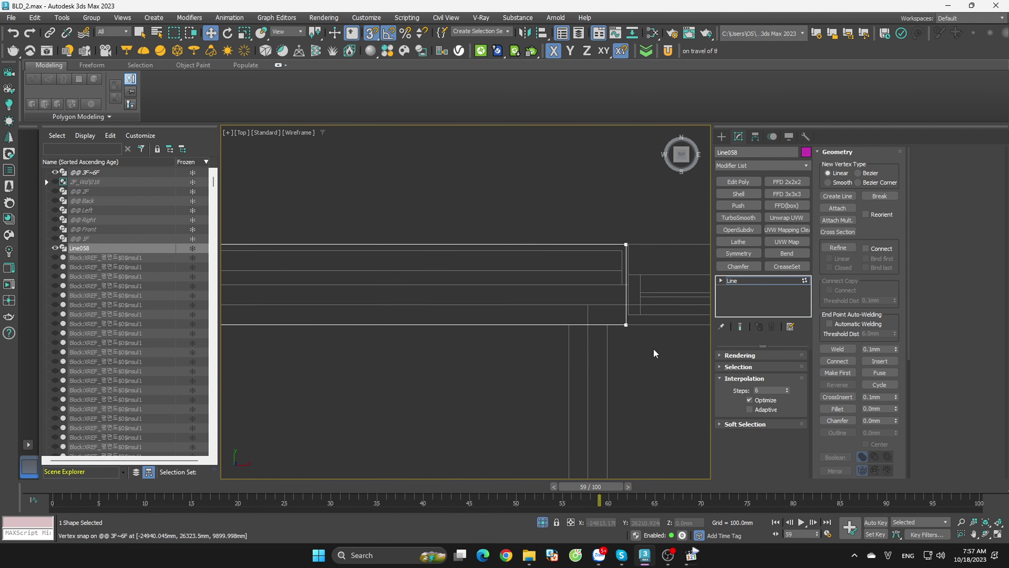
scroll(650, 275, up, 2)
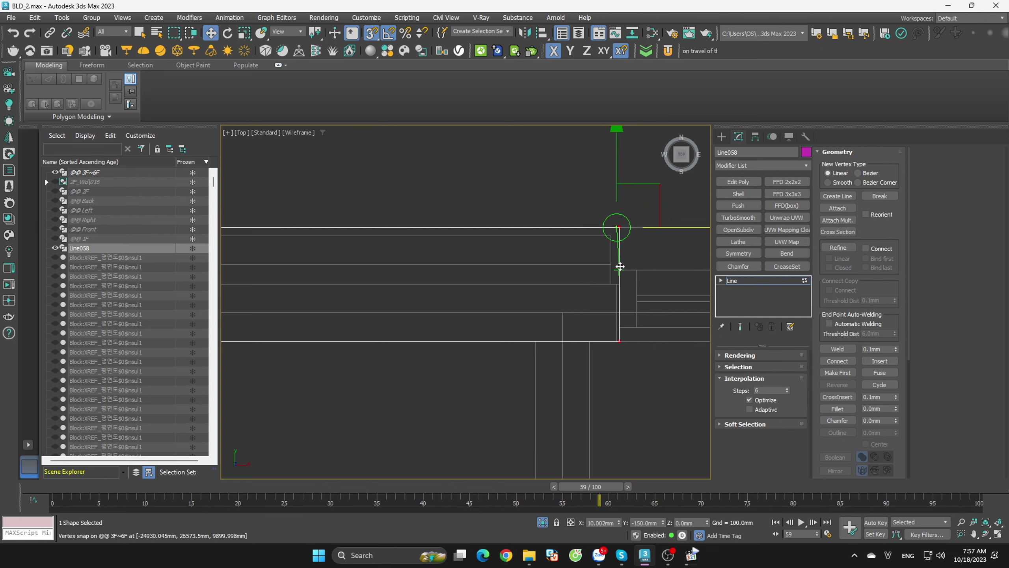
click(478, 314)
scroll(478, 314, down, 3)
scroll(596, 304, up, 2)
scroll(549, 328, down, 2)
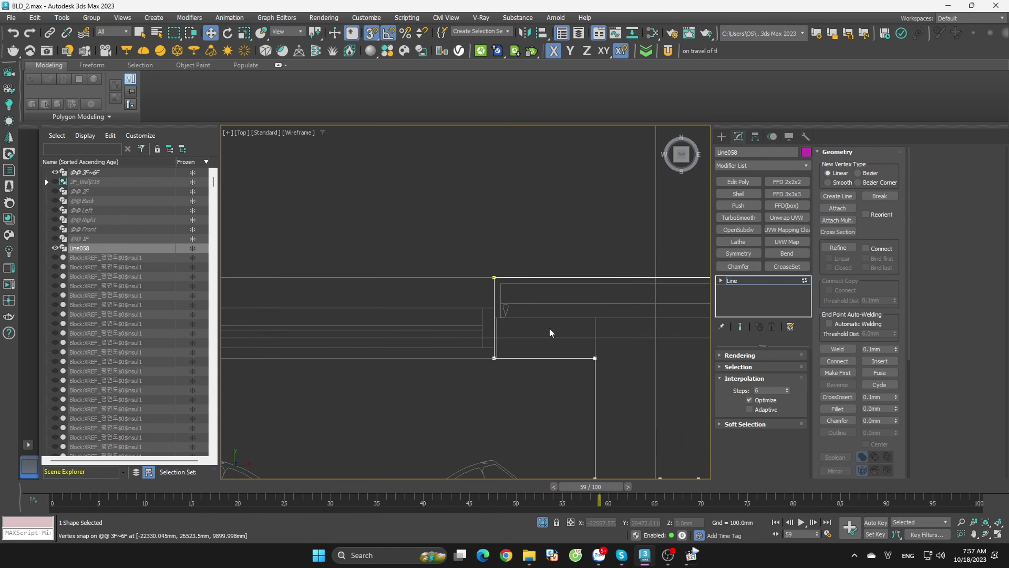
scroll(439, 310, up, 2)
- Snap the vertex beside the wall T-notch onto its neighbouring vertex
middle_drag(475, 325, 617, 307)
scroll(556, 308, up, 2)
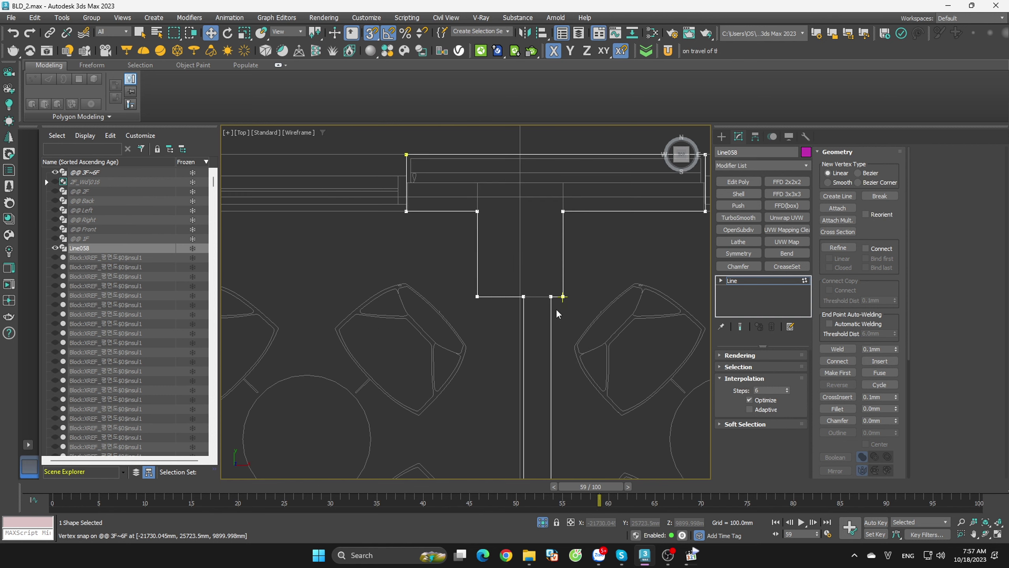
scroll(555, 310, up, 2)
scroll(566, 341, down, 3)
middle_drag(566, 341, 590, 191)
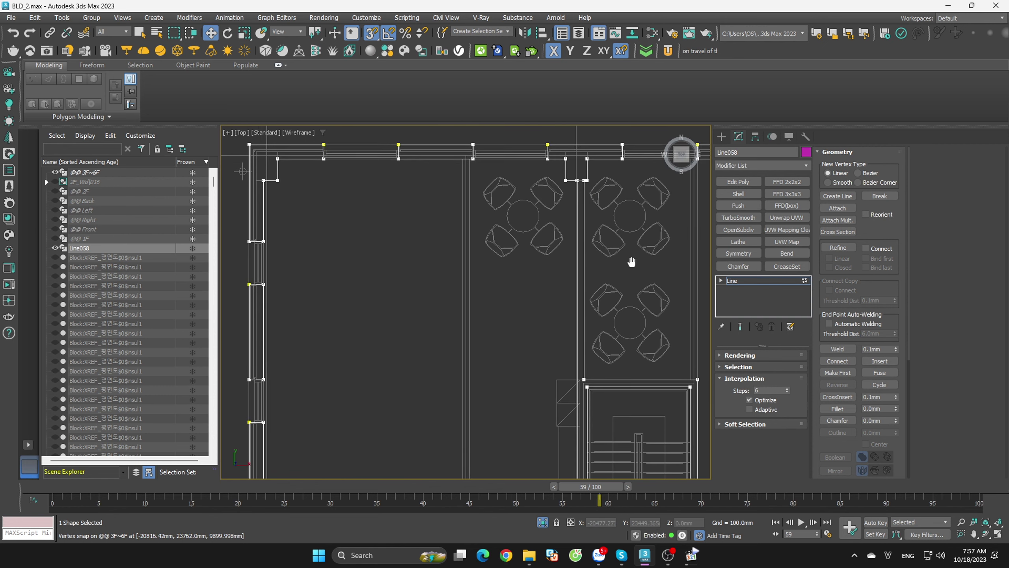
scroll(593, 370, up, 2)
scroll(615, 340, down, 2)
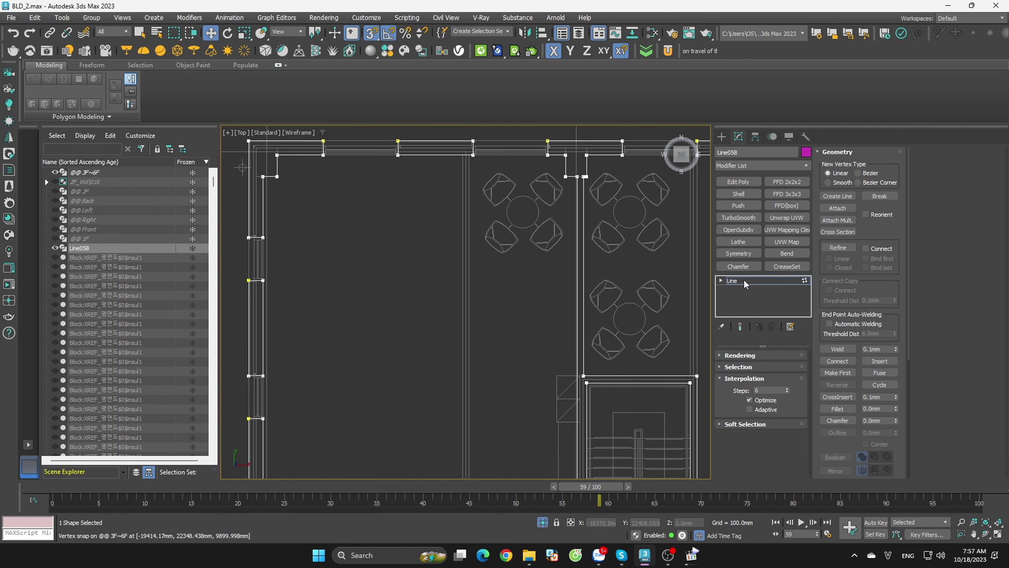
key(2)
key(1)
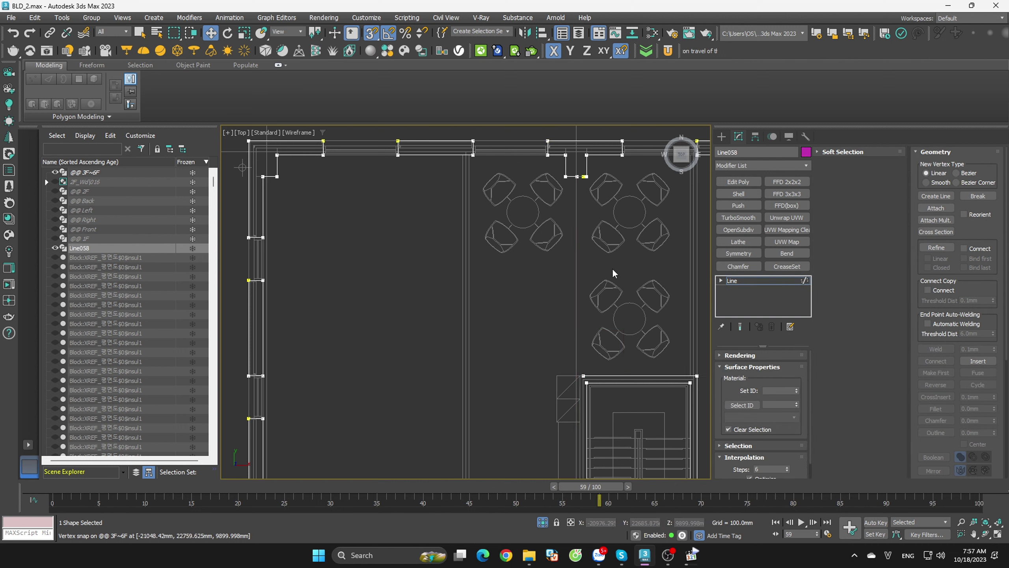
scroll(588, 186, up, 5)
scroll(596, 201, up, 3)
click(595, 204)
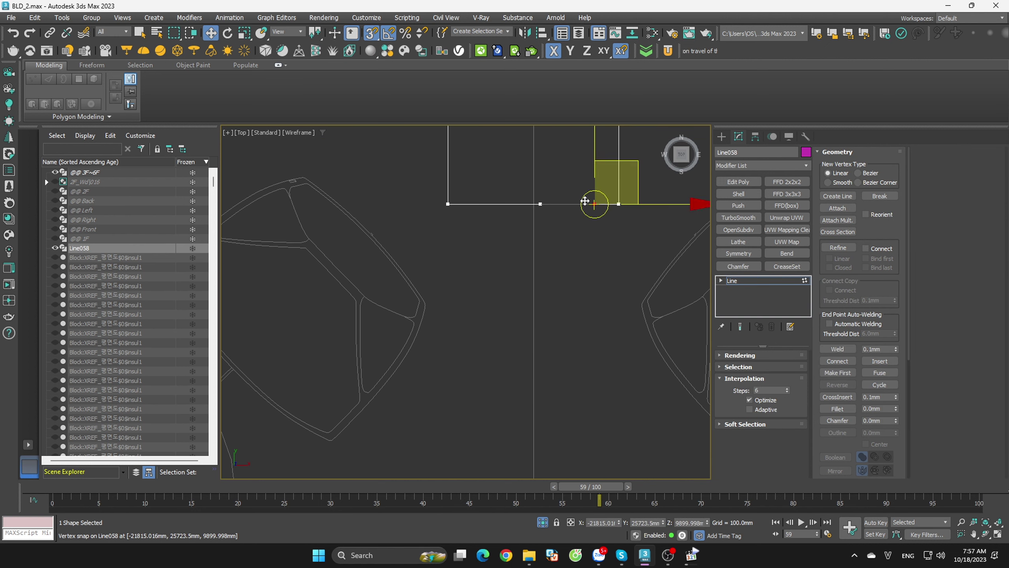
scroll(584, 199, up, 4)
drag(604, 208, 497, 209)
drag(526, 241, 453, 238)
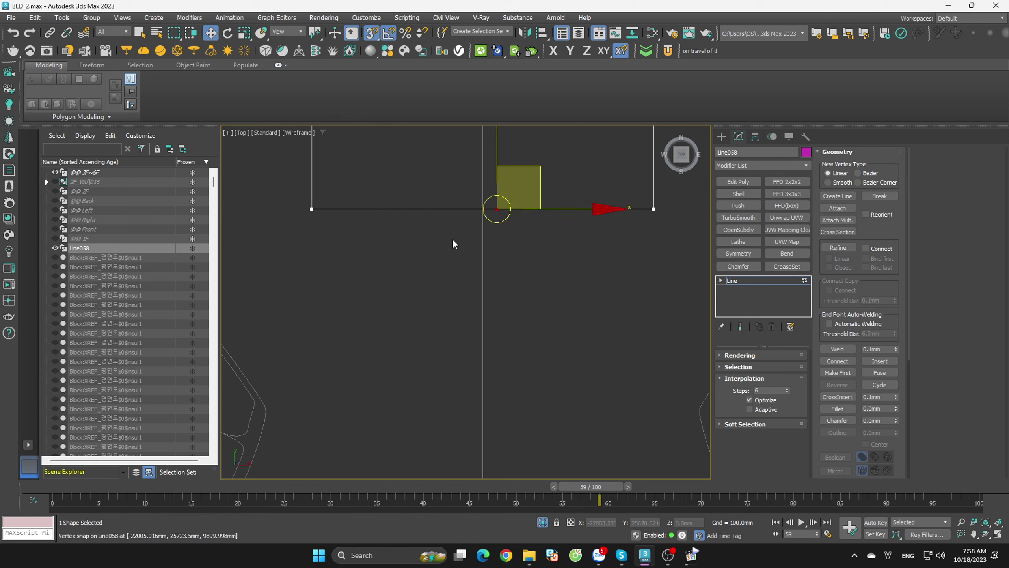
- Weld the overlapping vertex pair and delete the leftover stray vertex
right_click(497, 209)
click(470, 283)
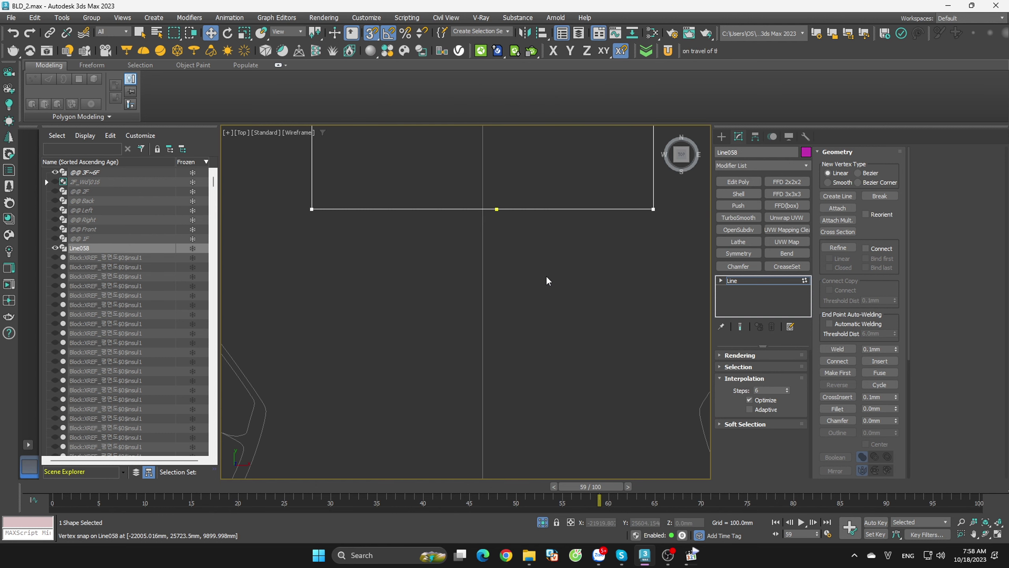
click(496, 209)
key(Delete)
- Nudge the last vertex right onto the wall line and leave vertex editing
scroll(544, 253, down, 4)
scroll(543, 255, down, 2)
scroll(561, 295, up, 3)
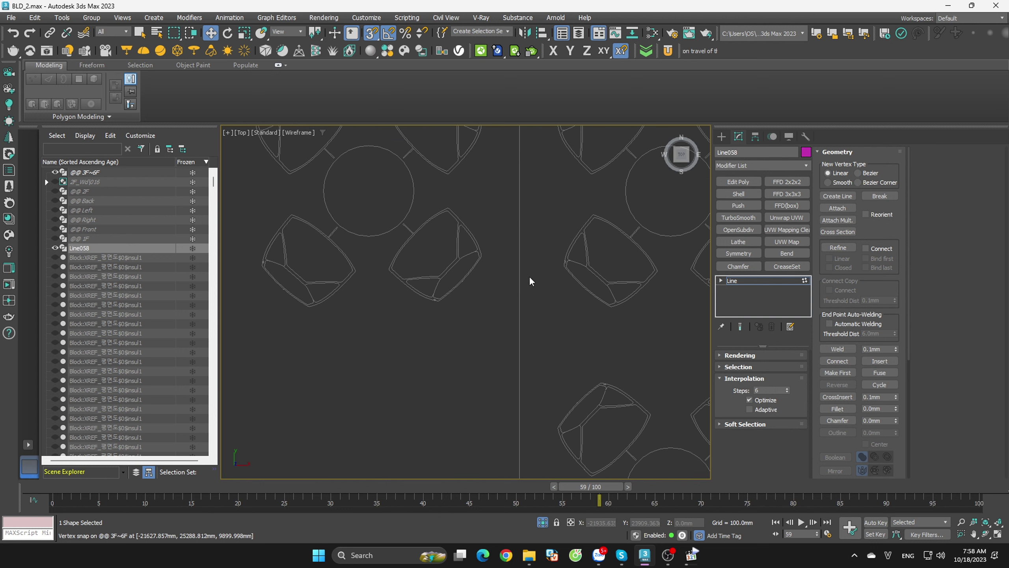
scroll(532, 279, down, 5)
scroll(540, 281, up, 3)
scroll(510, 259, up, 2)
scroll(539, 236, up, 2)
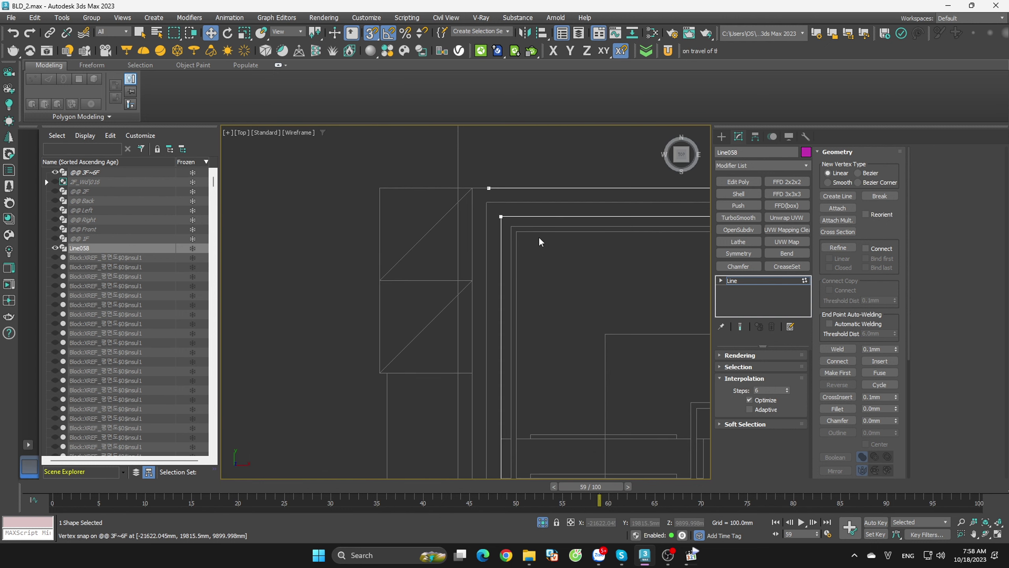
scroll(466, 248, down, 2)
scroll(466, 248, down, 1)
scroll(541, 328, down, 3)
scroll(533, 287, up, 3)
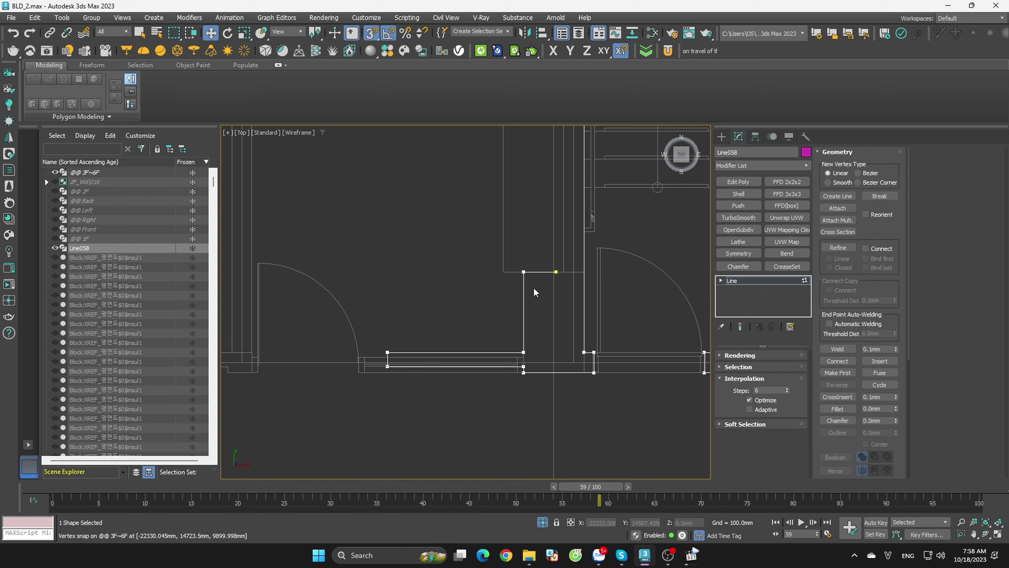
scroll(566, 290, up, 2)
scroll(592, 246, up, 2)
drag(606, 254, 595, 254)
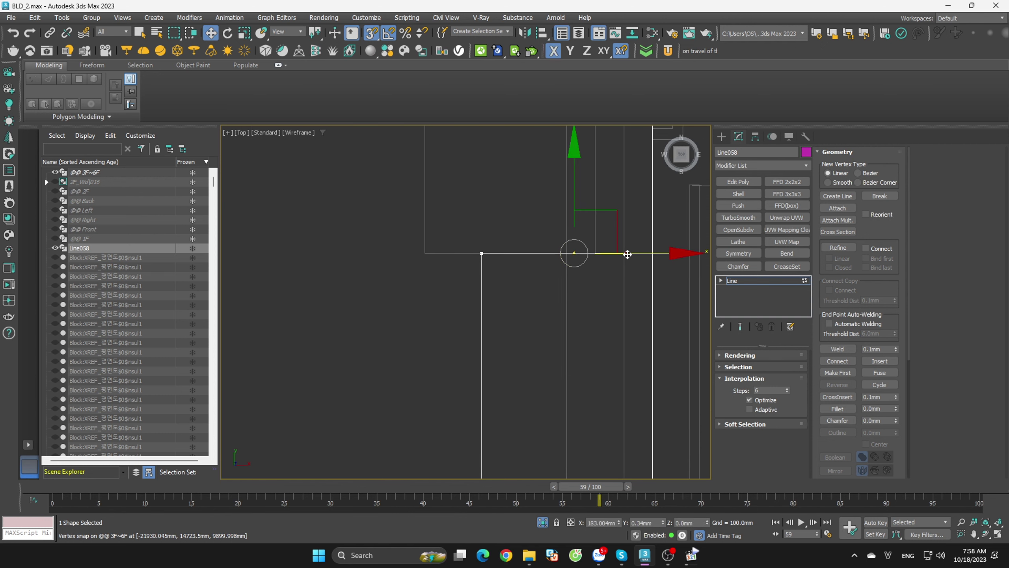
scroll(575, 347, down, 4)
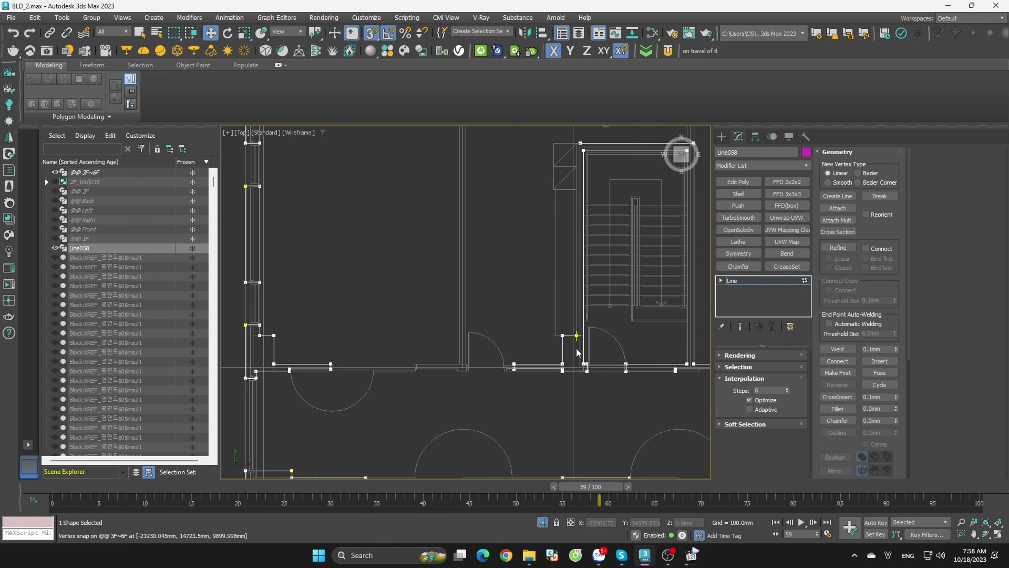
click(739, 281)
- Draw a new two-point line, Line059, beside the stairwell
click(722, 136)
click(738, 219)
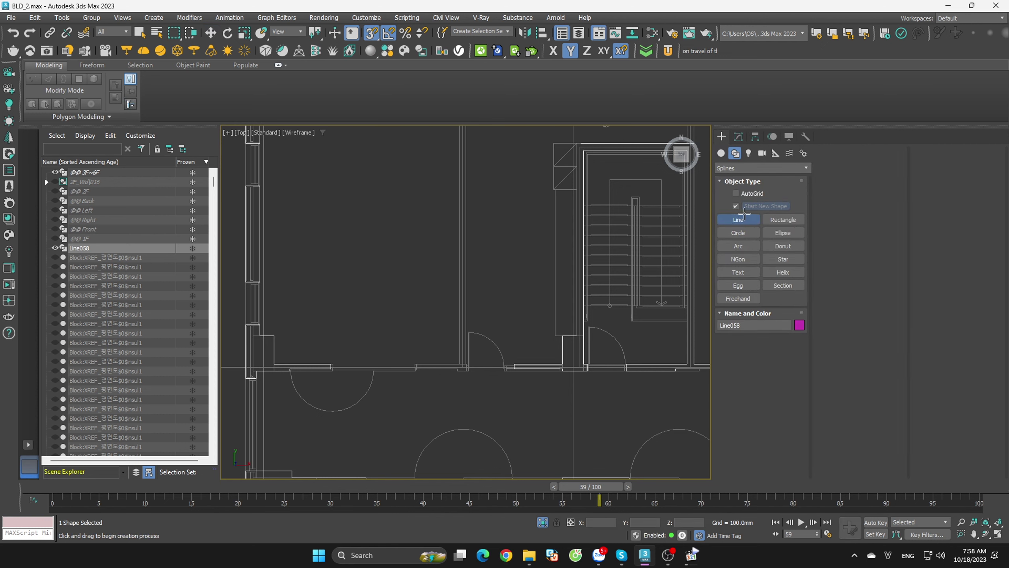
scroll(552, 343, up, 2)
scroll(547, 368, up, 1)
click(547, 368)
scroll(547, 378, down, 3)
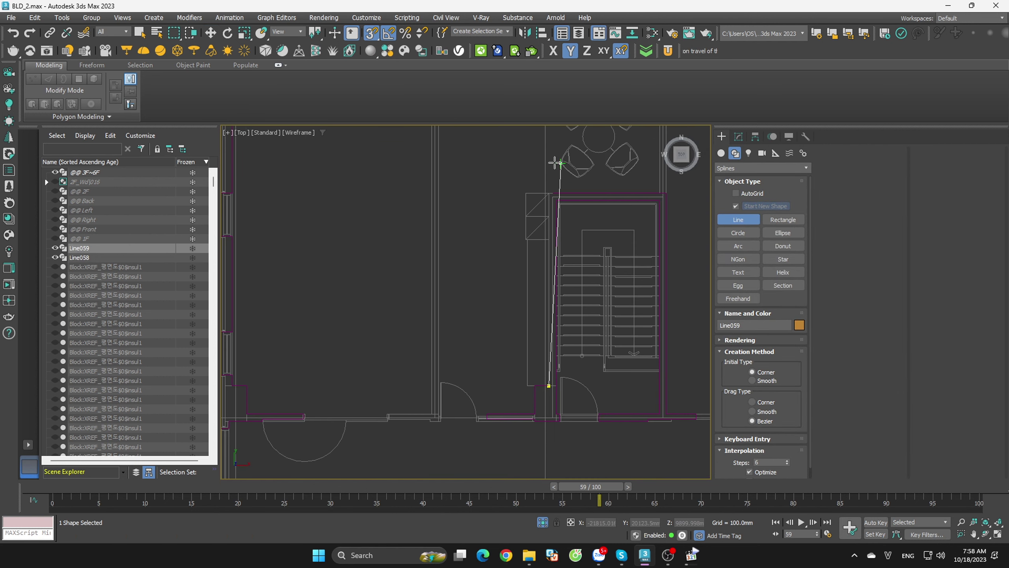
scroll(547, 243, up, 4)
click(533, 284)
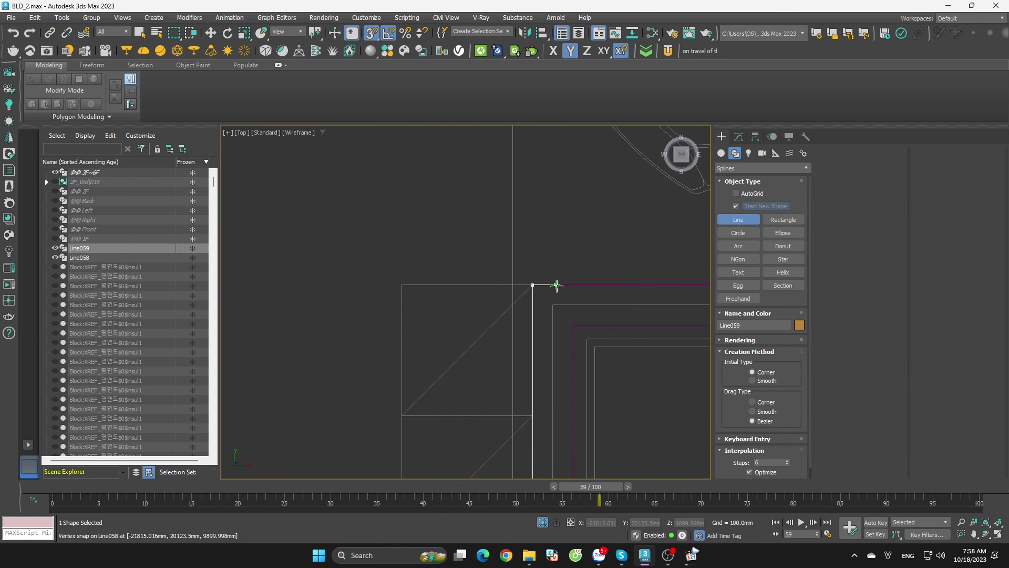
right_click(578, 264)
key(w)
- Attach Line059 into Line058 through the Attach Multiple list
scroll(535, 243, down, 2)
scroll(534, 244, down, 1)
click(573, 257)
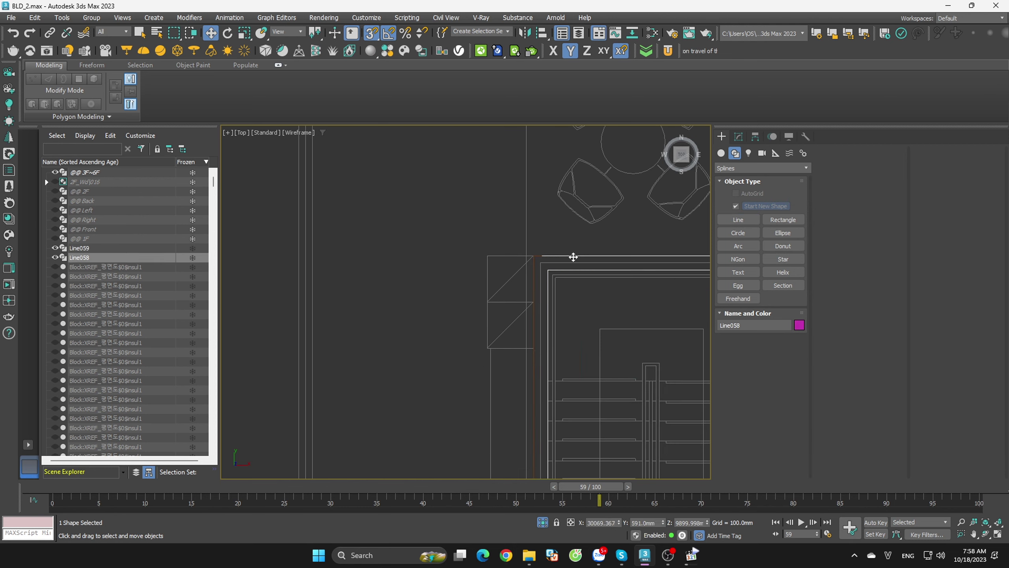
click(740, 134)
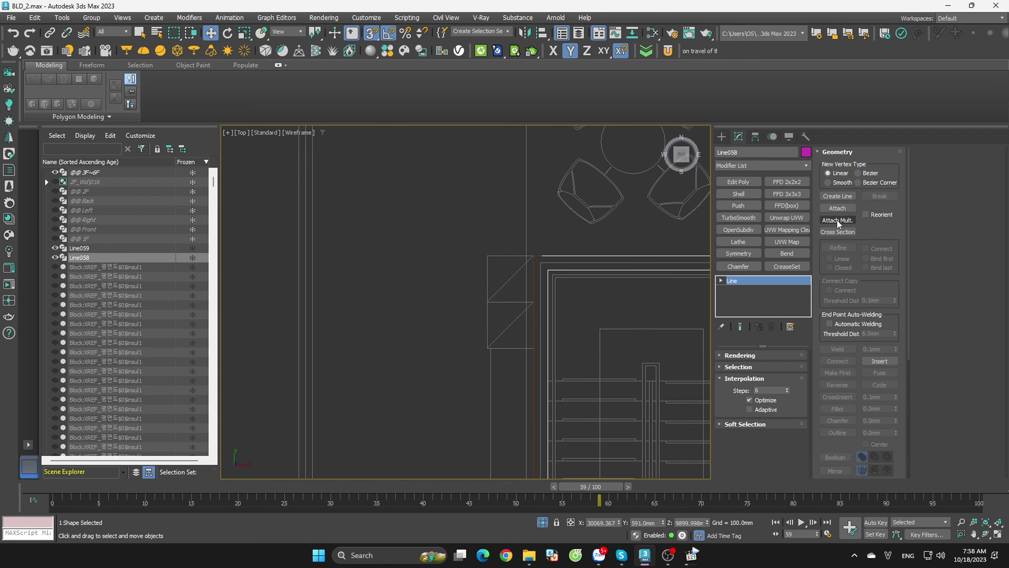
click(837, 220)
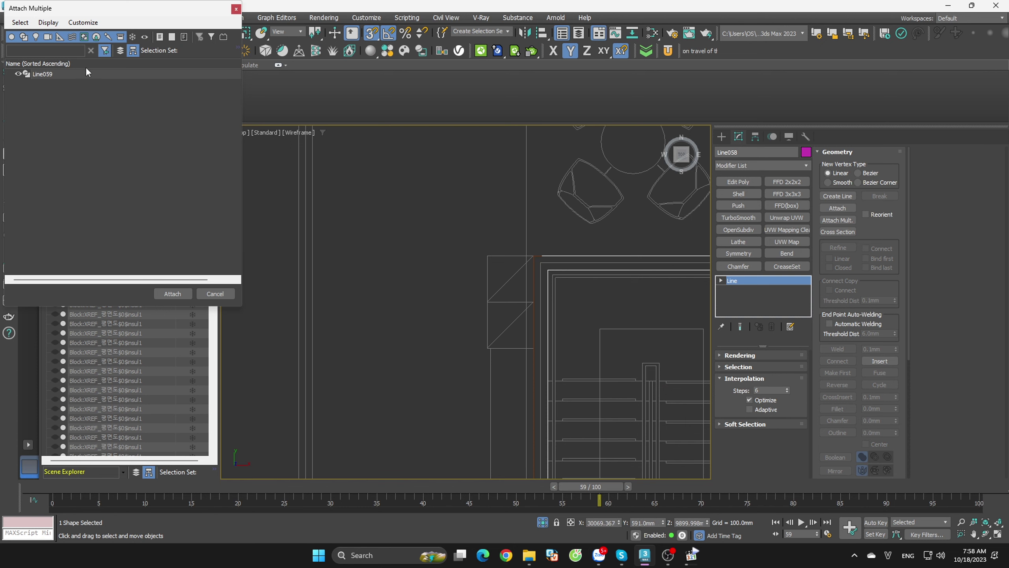
click(78, 75)
click(167, 293)
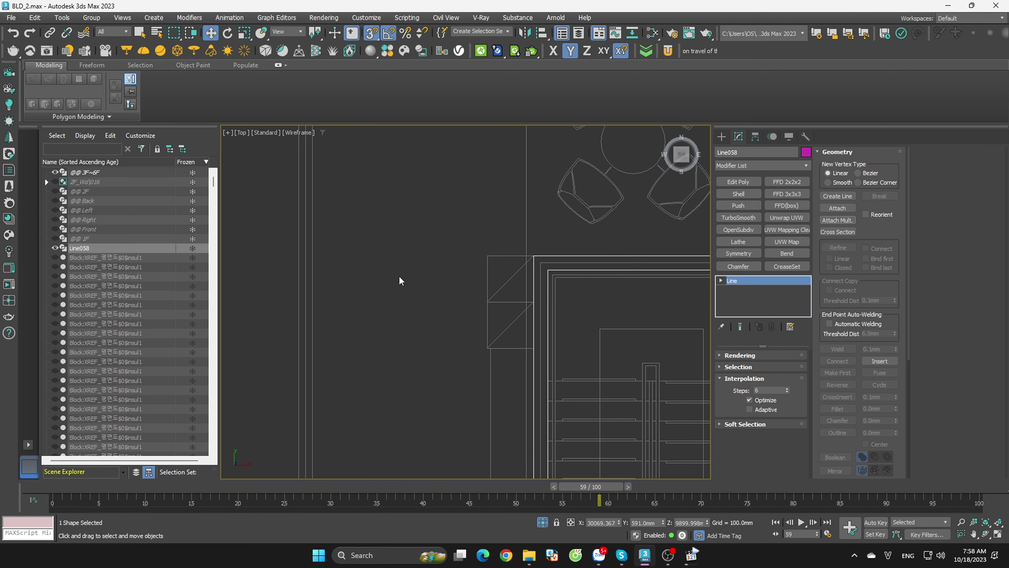
scroll(599, 270, up, 3)
- In Vertex mode, weld the overlapping vertices where the two spline pieces join
key(1)
click(609, 251)
right_click(625, 256)
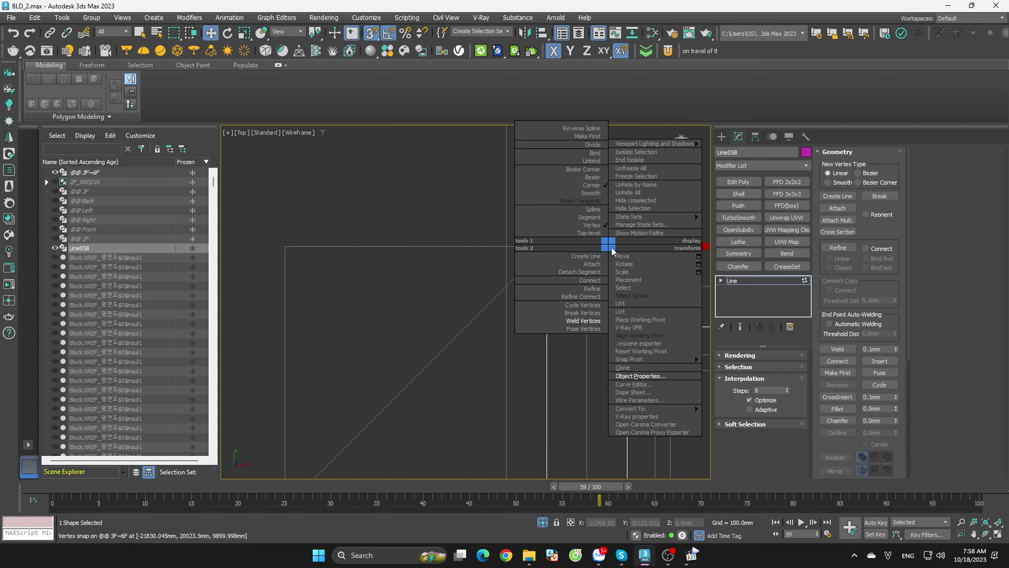
click(558, 302)
scroll(503, 187, up, 2)
scroll(504, 187, down, 3)
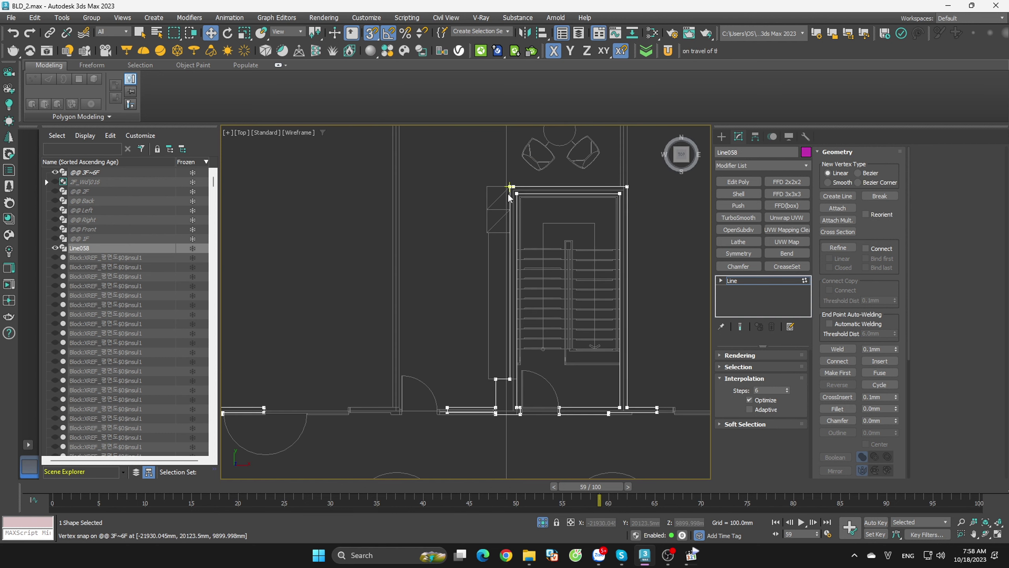
scroll(516, 396, up, 3)
scroll(496, 383, up, 2)
right_click(499, 352)
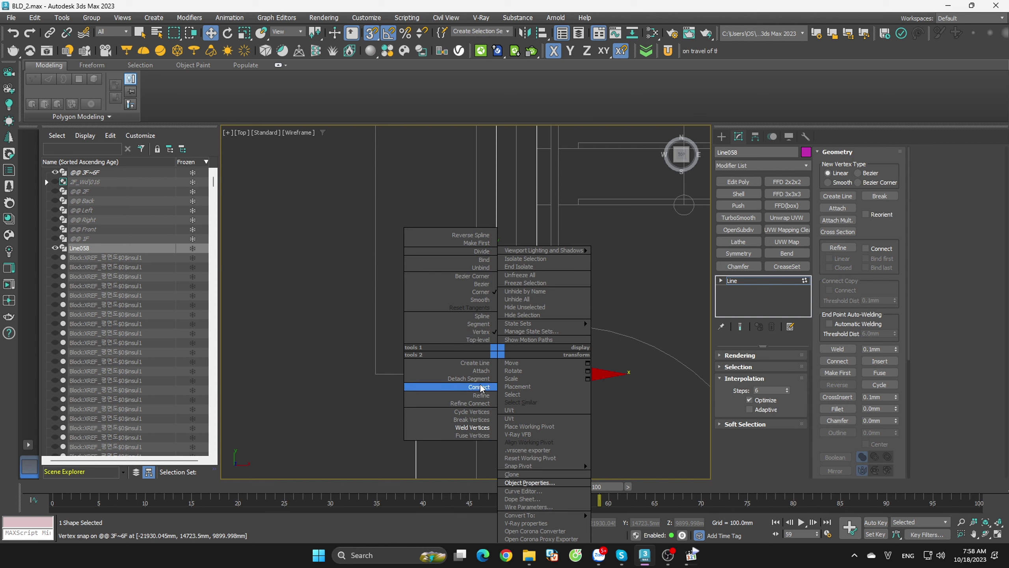
click(473, 427)
scroll(461, 342, down, 5)
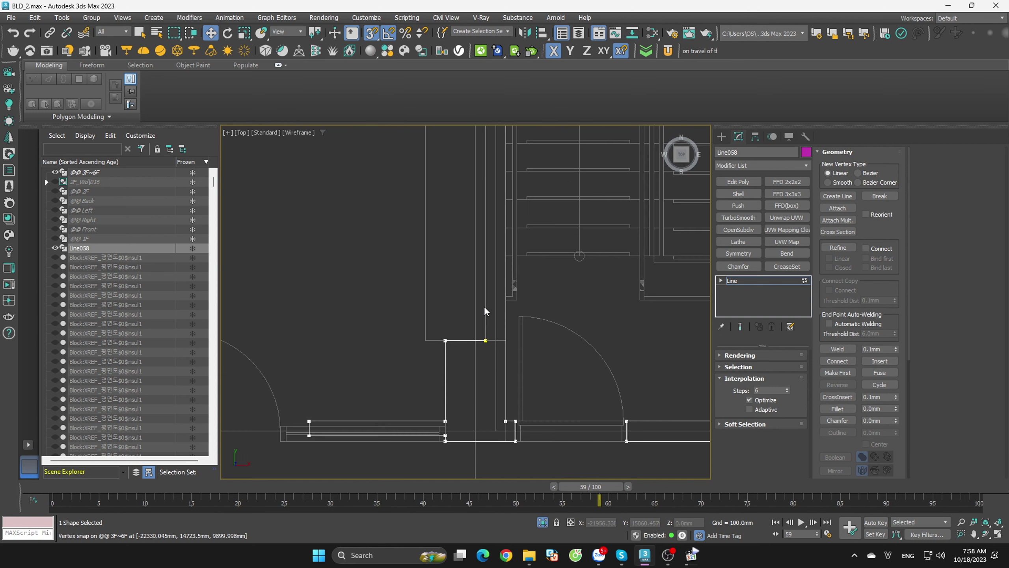
scroll(484, 306, up, 1)
- Reselect Line058 and nudge the door-corner vertex right onto the wall corner
click(593, 297)
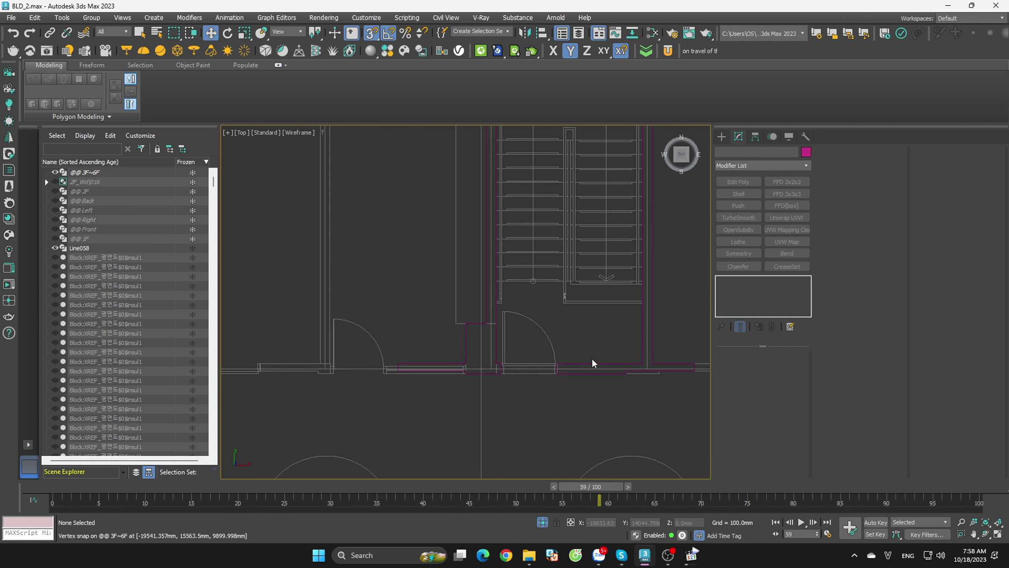
scroll(591, 358, up, 3)
click(580, 368)
scroll(517, 383, up, 3)
scroll(569, 309, up, 2)
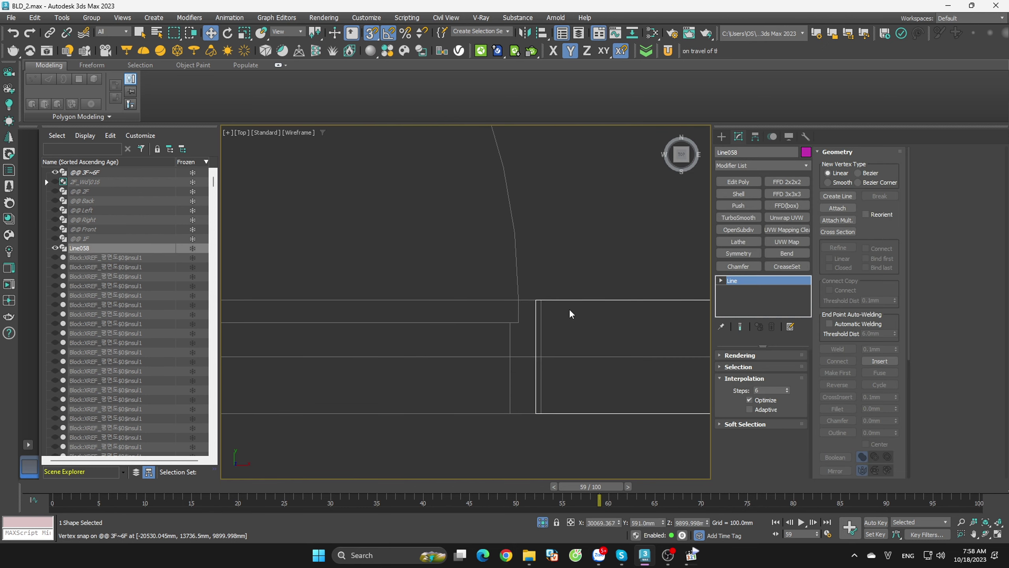
drag(581, 304, 610, 255)
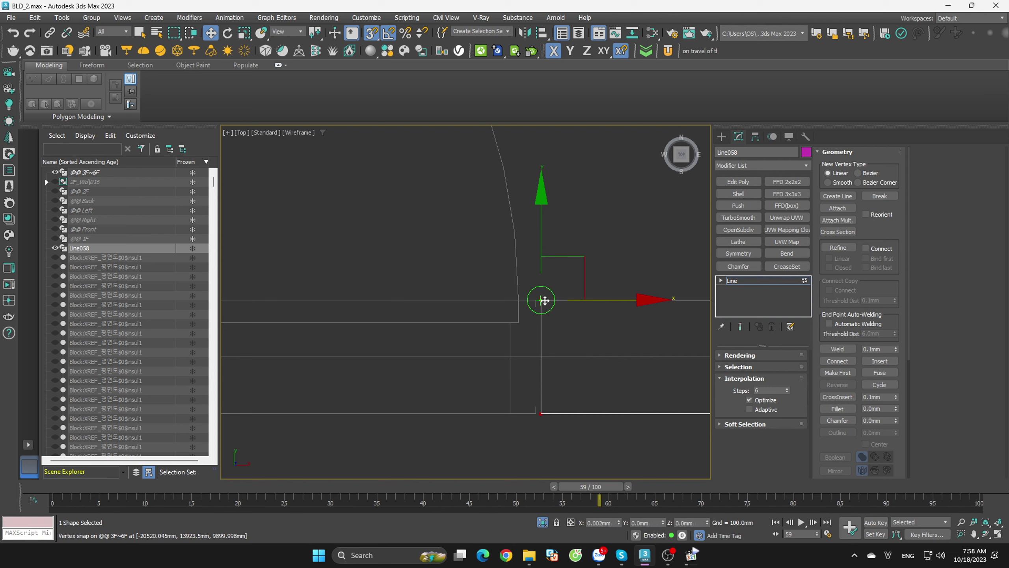
scroll(640, 302, down, 4)
scroll(475, 328, up, 2)
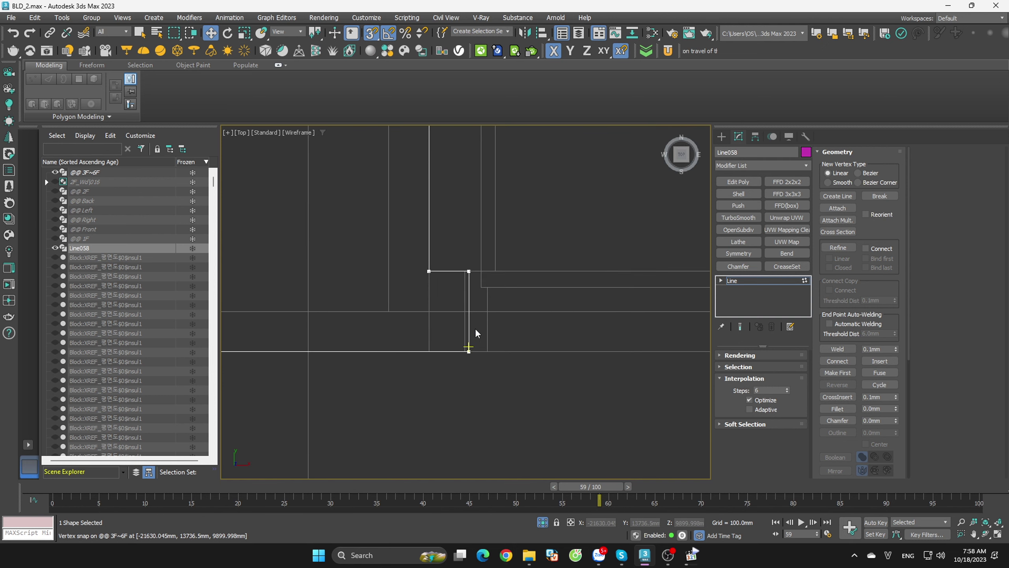
- Zoom around the plan to check the outline against the walls
scroll(413, 389, down, 3)
scroll(437, 391, down, 2)
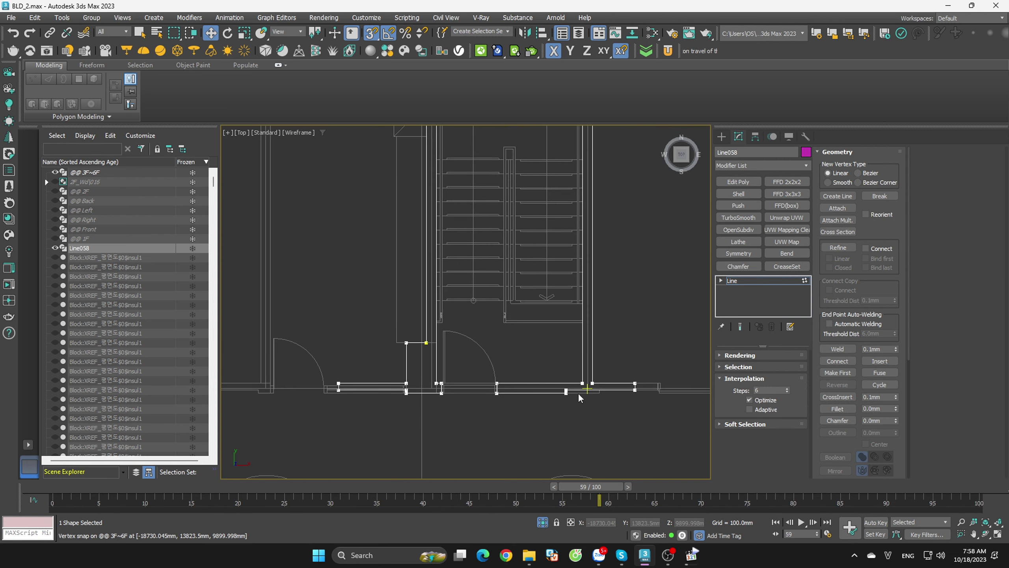
scroll(547, 437, up, 4)
scroll(597, 319, down, 4)
scroll(551, 330, up, 1)
scroll(558, 342, up, 4)
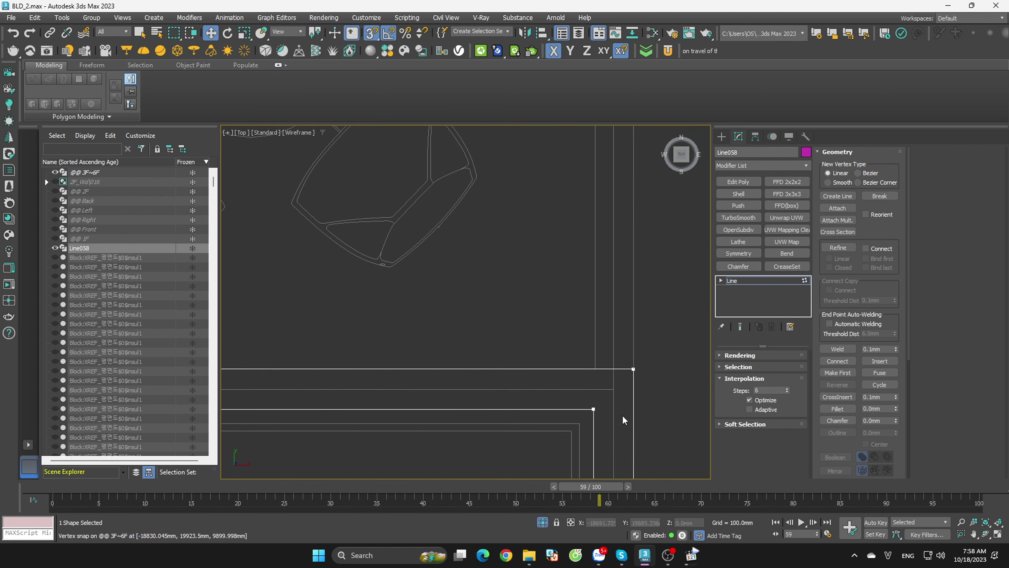
scroll(554, 404, down, 4)
scroll(568, 189, up, 2)
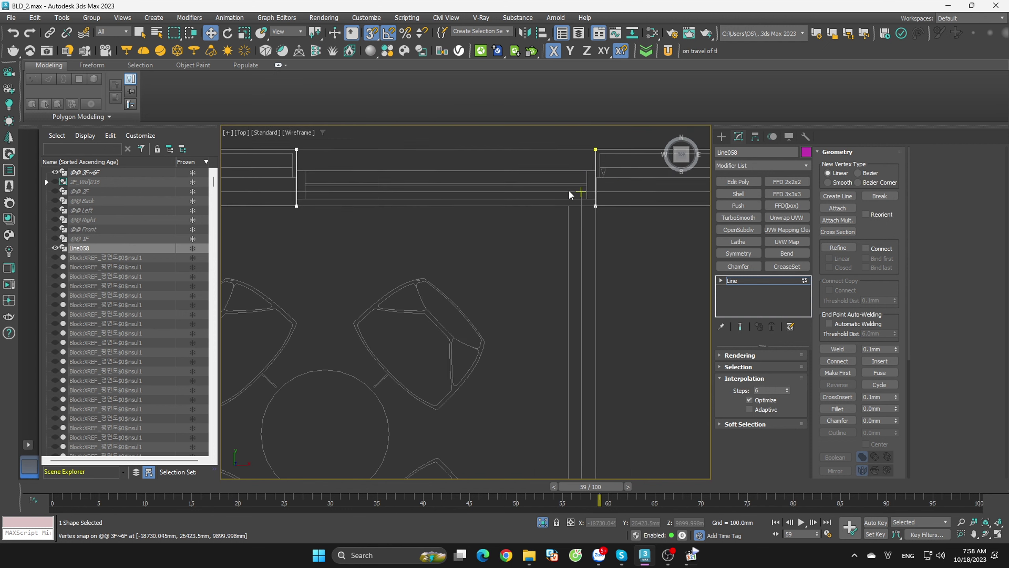
scroll(491, 263, down, 1)
scroll(512, 275, down, 3)
scroll(471, 254, up, 1)
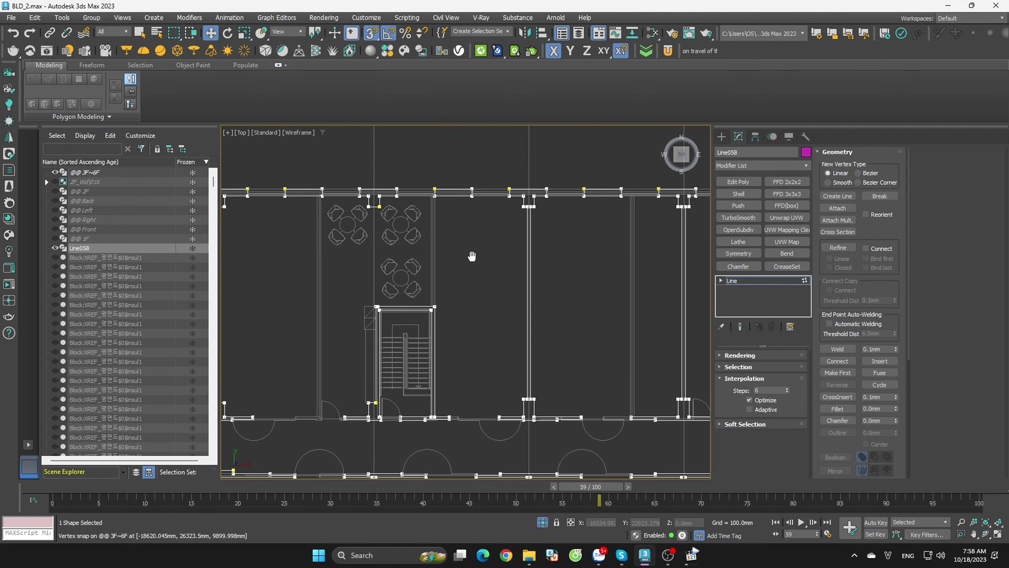
scroll(518, 285, up, 2)
scroll(525, 337, up, 2)
- Select the vertices at the wall T-junction, undoing an accidental diagonal move
scroll(535, 382, up, 1)
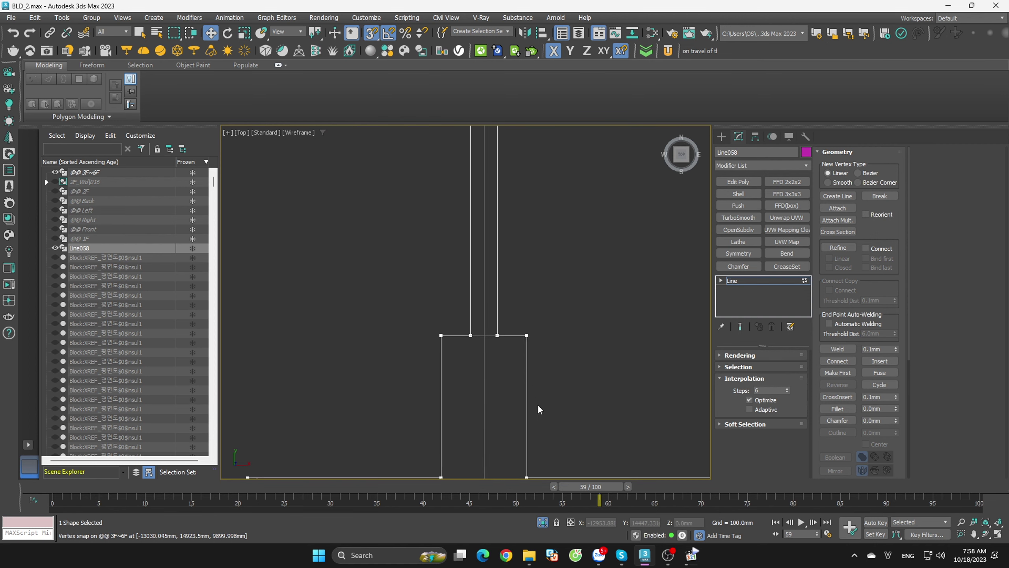
scroll(537, 406, down, 5)
scroll(546, 399, up, 5)
scroll(553, 274, up, 2)
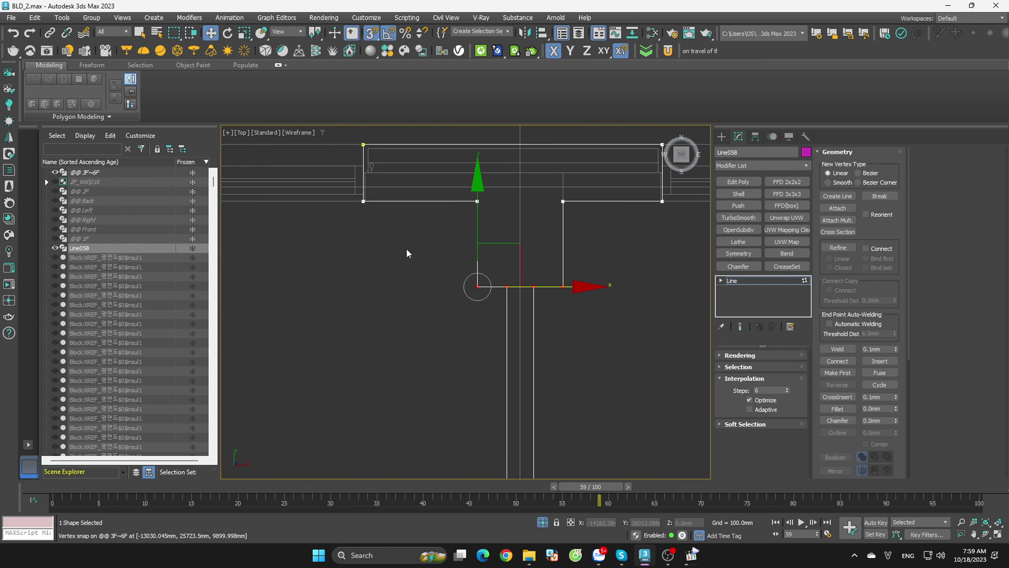
mouse_move(406, 248)
mouse_down()
mouse_move(570, 287)
mouse_move(381, 286)
mouse_up()
key(ctrl+z)
scroll(408, 294, down, 3)
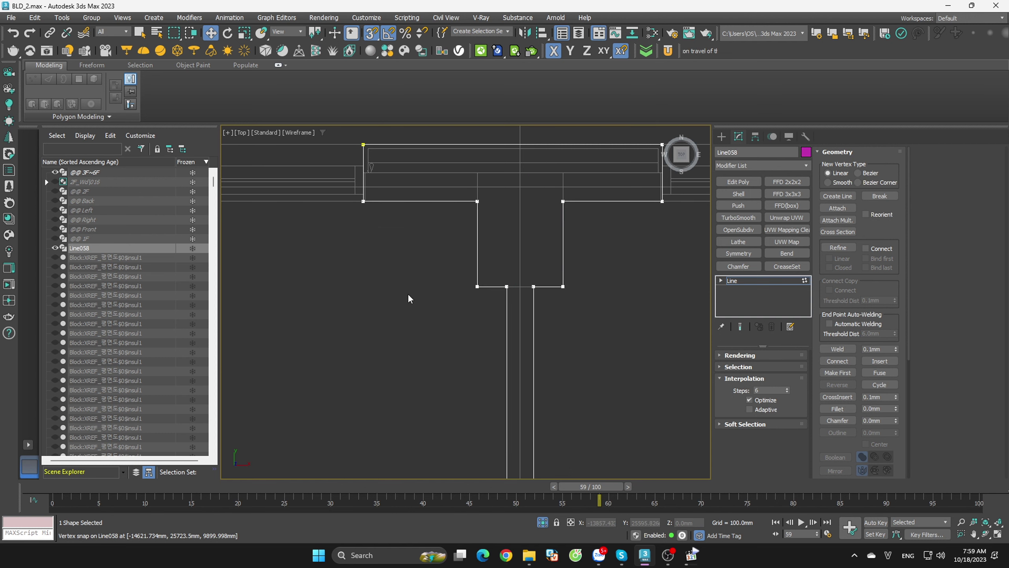
scroll(394, 275, up, 1)
scroll(412, 273, up, 1)
scroll(412, 274, down, 1)
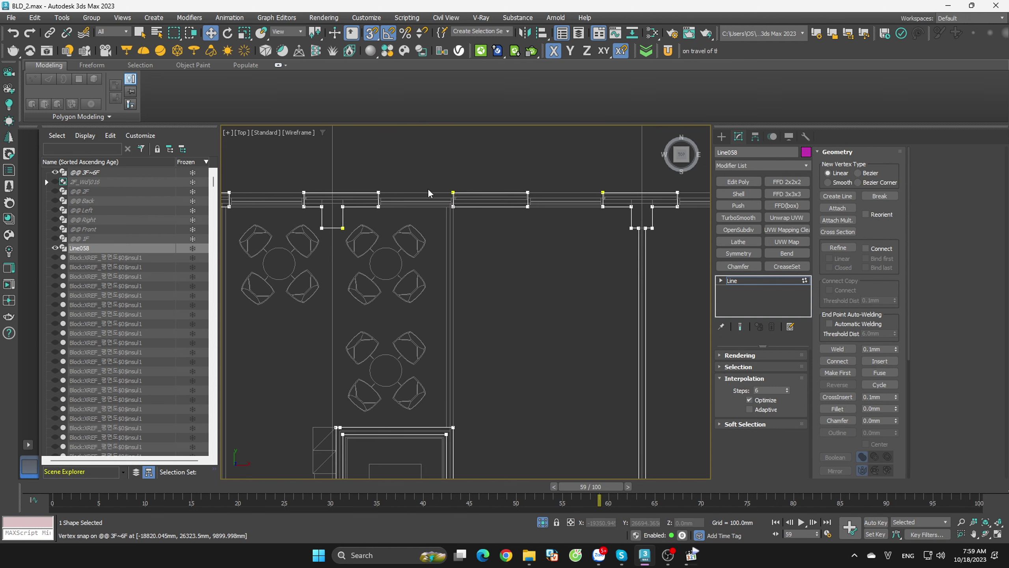
scroll(465, 220, up, 4)
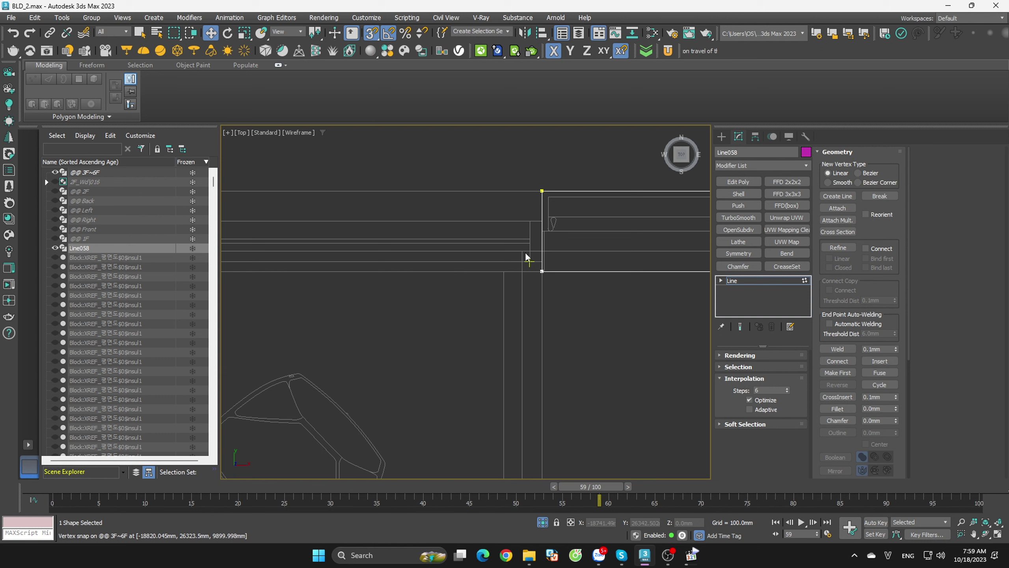
- Move the two wall-corner vertices right onto the wall edge
drag(528, 258, 613, 369)
drag(600, 193, 680, 198)
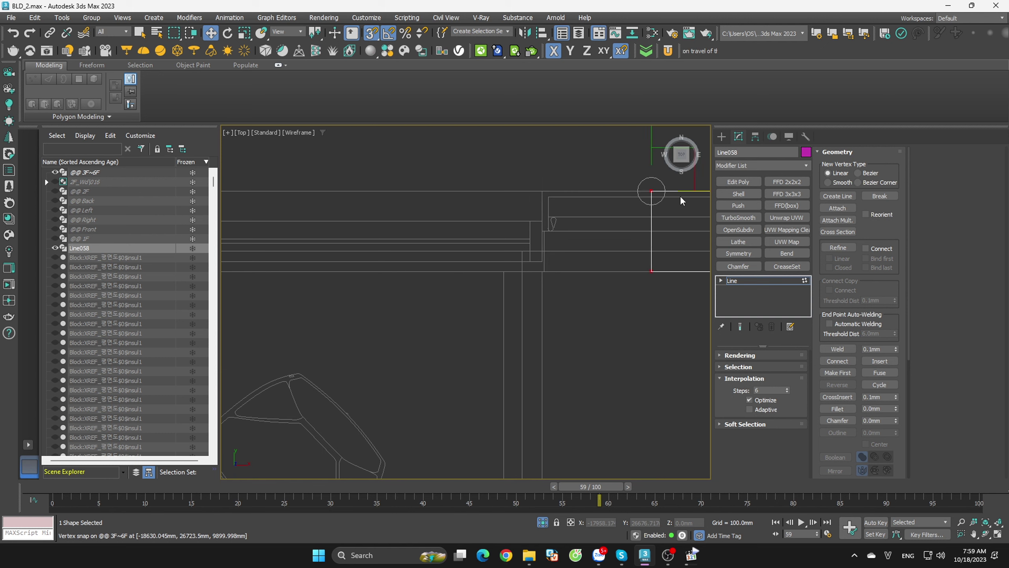
click(670, 234)
scroll(562, 302, down, 4)
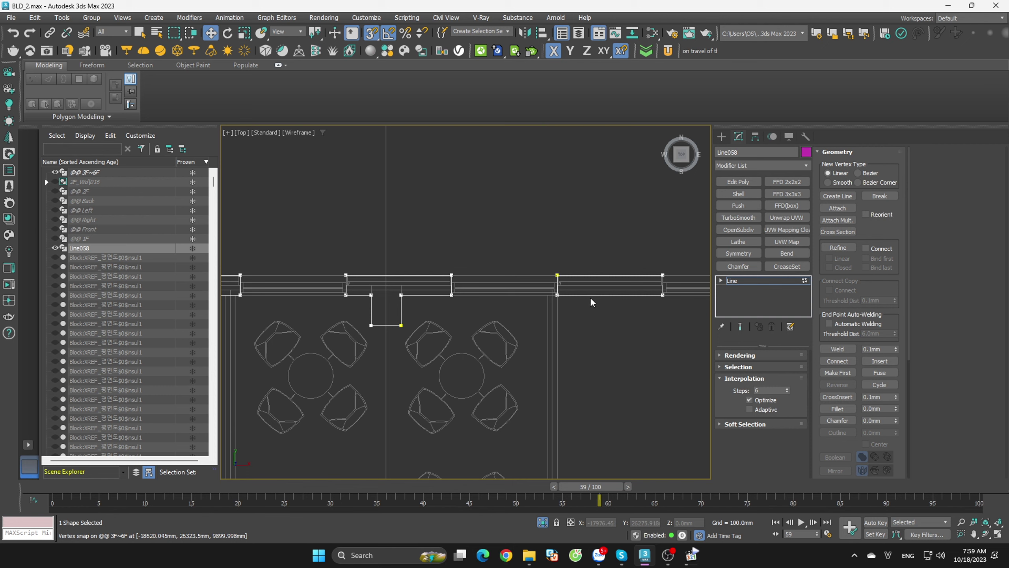
scroll(590, 297, up, 3)
scroll(563, 305, up, 3)
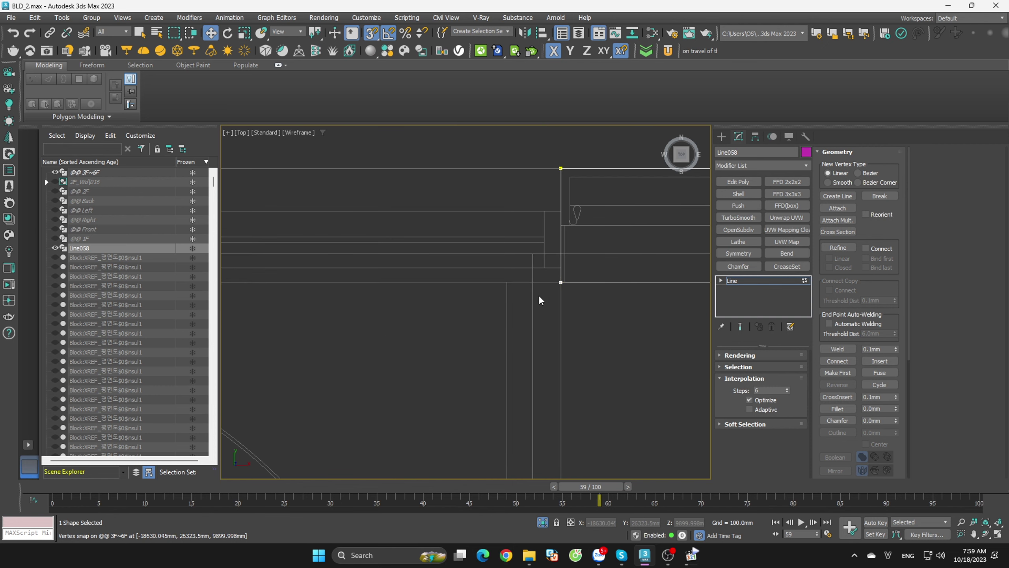
scroll(555, 303, down, 5)
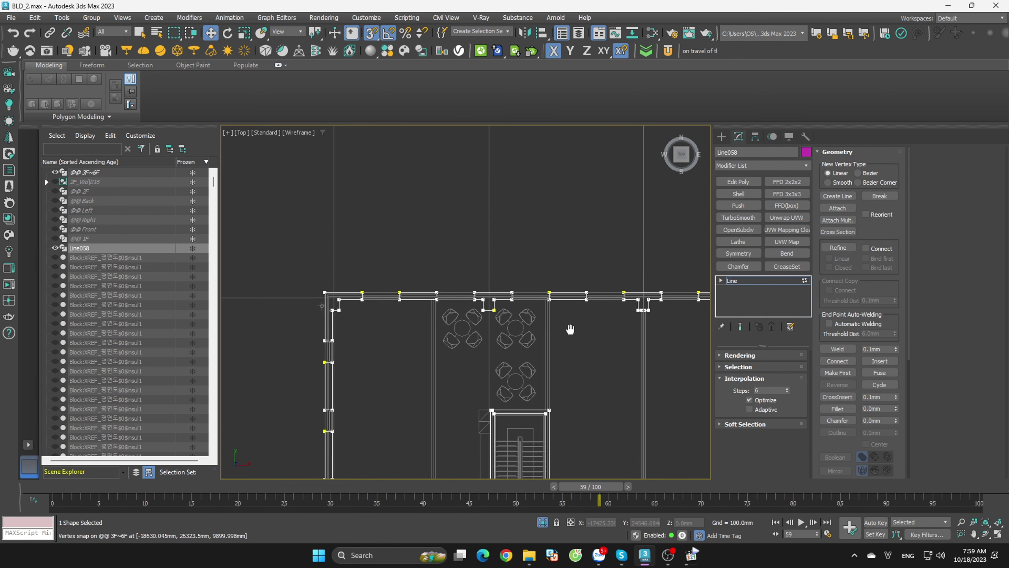
- Pan and zoom across the floor plan toward the upper-right wall corner
middle_drag(570, 329, 543, 279)
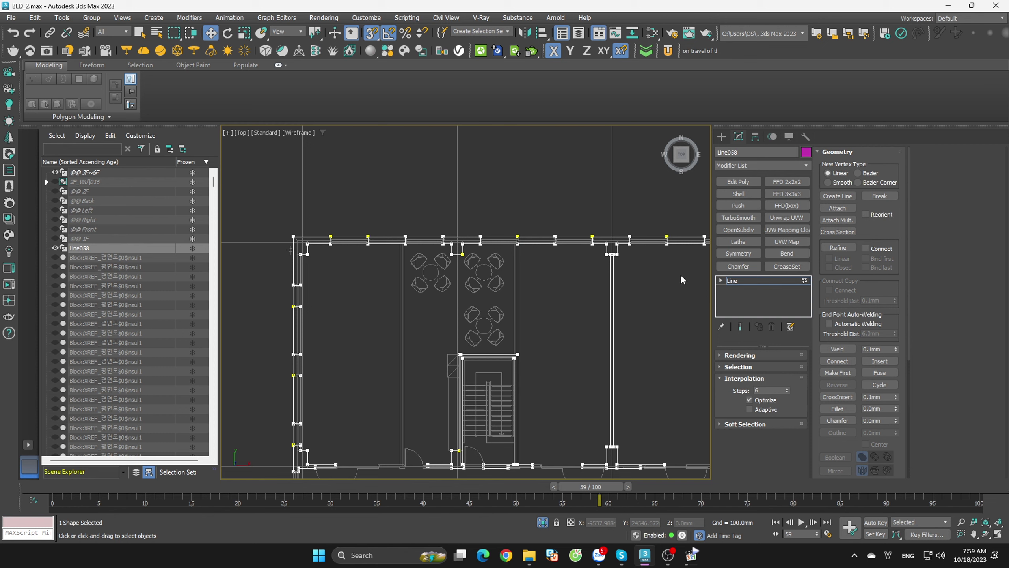
scroll(671, 238, up, 5)
scroll(653, 255, up, 3)
scroll(506, 231, up, 2)
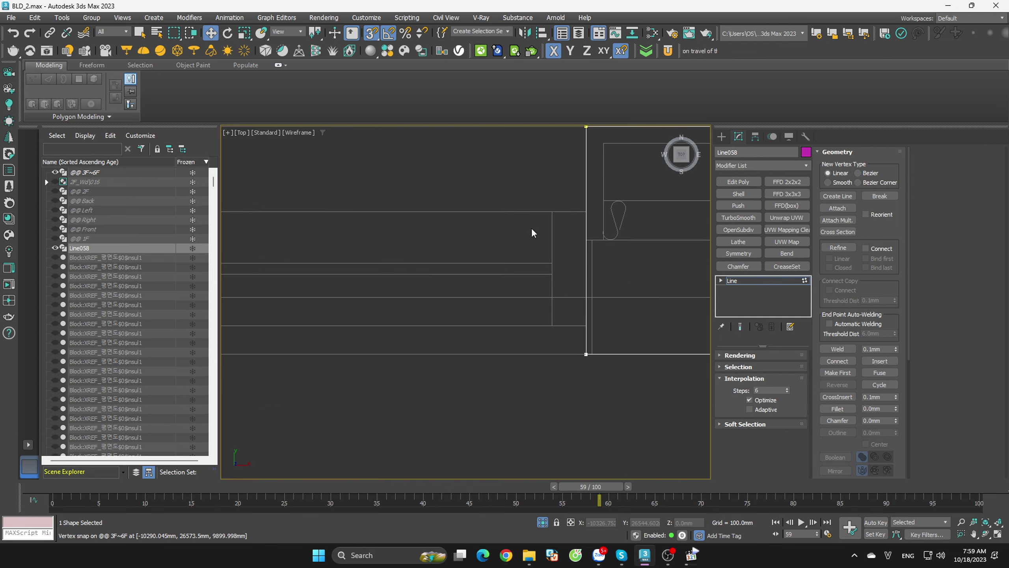
scroll(531, 227, down, 3)
scroll(531, 227, down, 3)
mouse_move(532, 227)
middle_down()
mouse_move(532, 212)
mouse_move(570, 218)
middle_up()
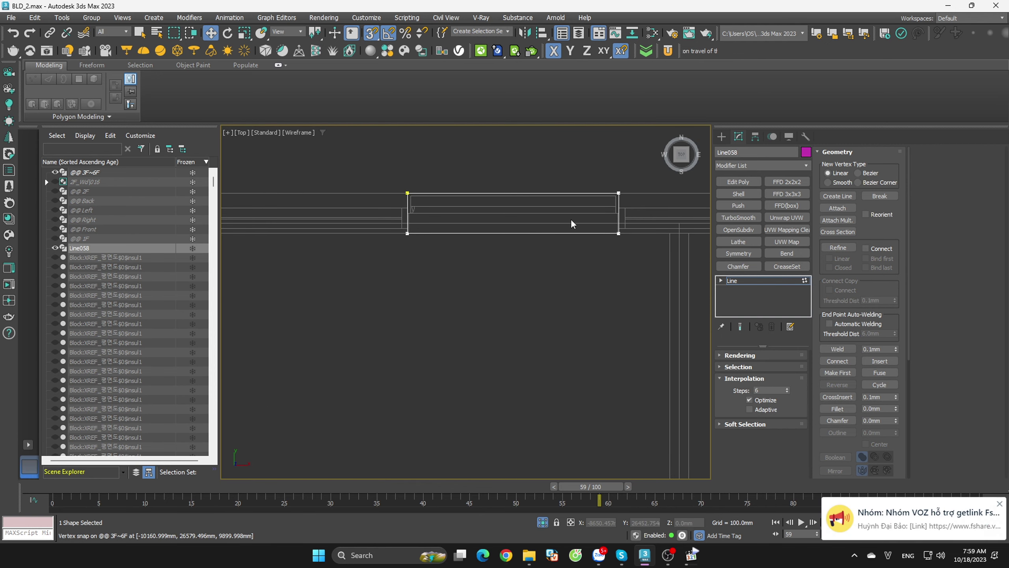
scroll(604, 214, up, 3)
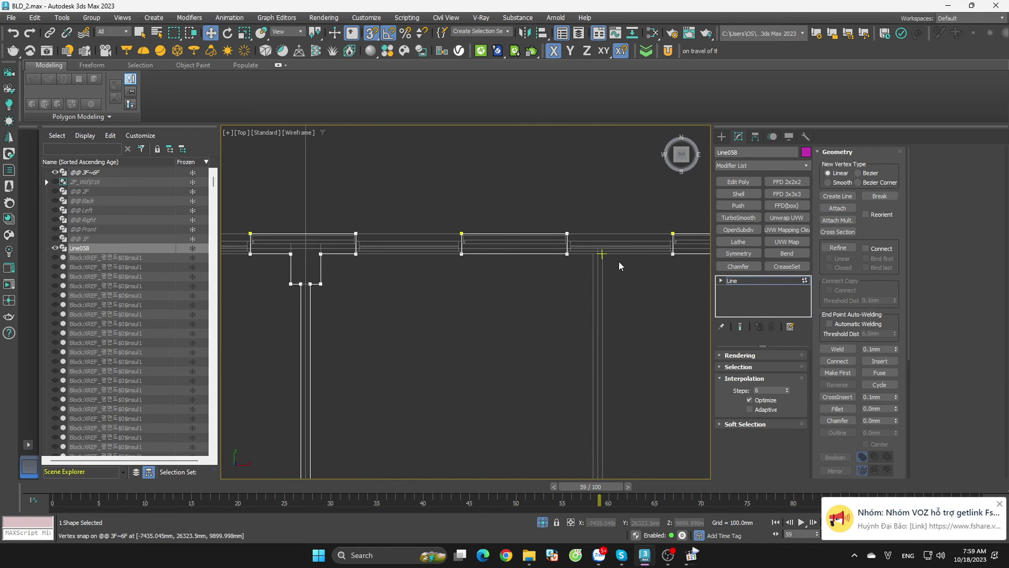
scroll(602, 247, up, 2)
scroll(596, 257, up, 2)
scroll(531, 259, up, 2)
scroll(531, 259, down, 5)
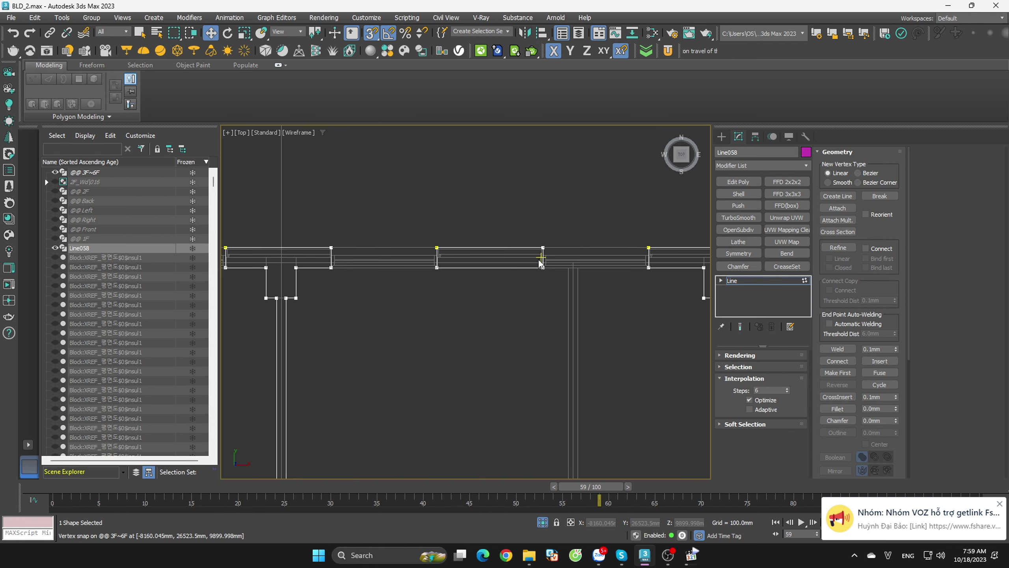
scroll(596, 275, down, 2)
scroll(588, 283, up, 2)
scroll(615, 281, up, 3)
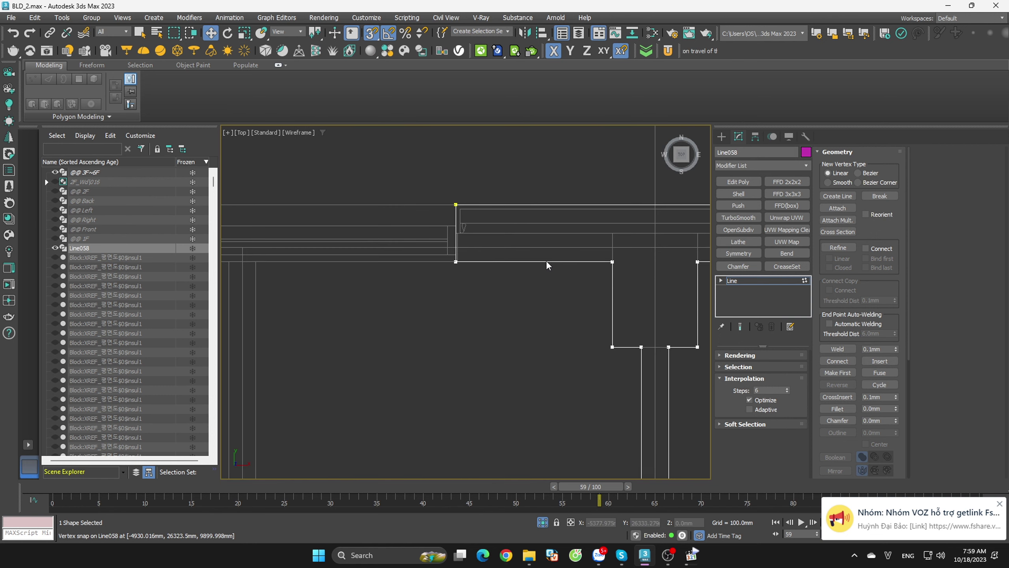
scroll(488, 244, down, 2)
scroll(572, 259, down, 2)
scroll(636, 246, up, 2)
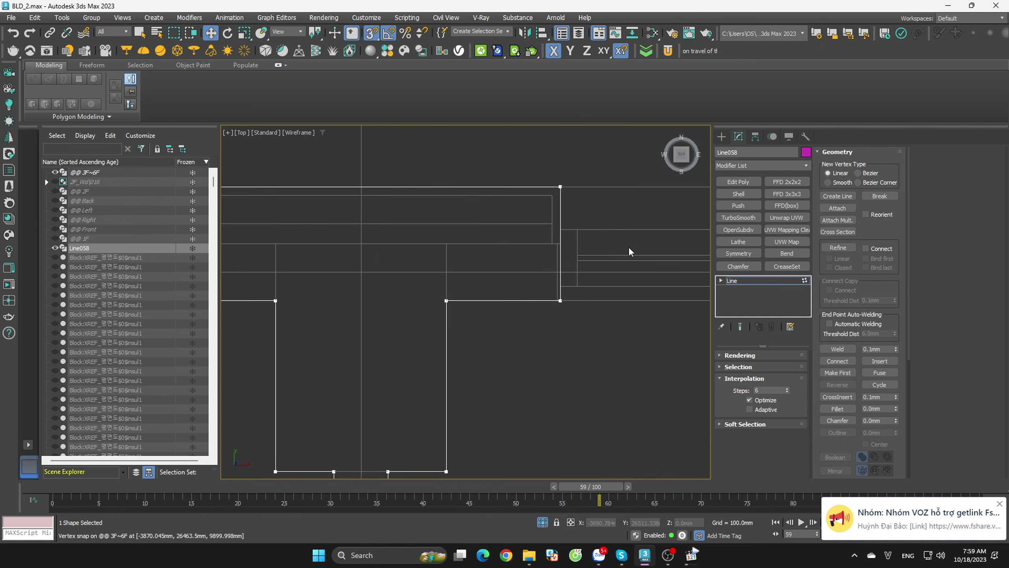
scroll(425, 343, down, 2)
- Centre the wall T-junction in view and zoom in to inspect it
middle_drag(424, 341, 492, 297)
scroll(459, 302, up, 2)
scroll(478, 274, up, 1)
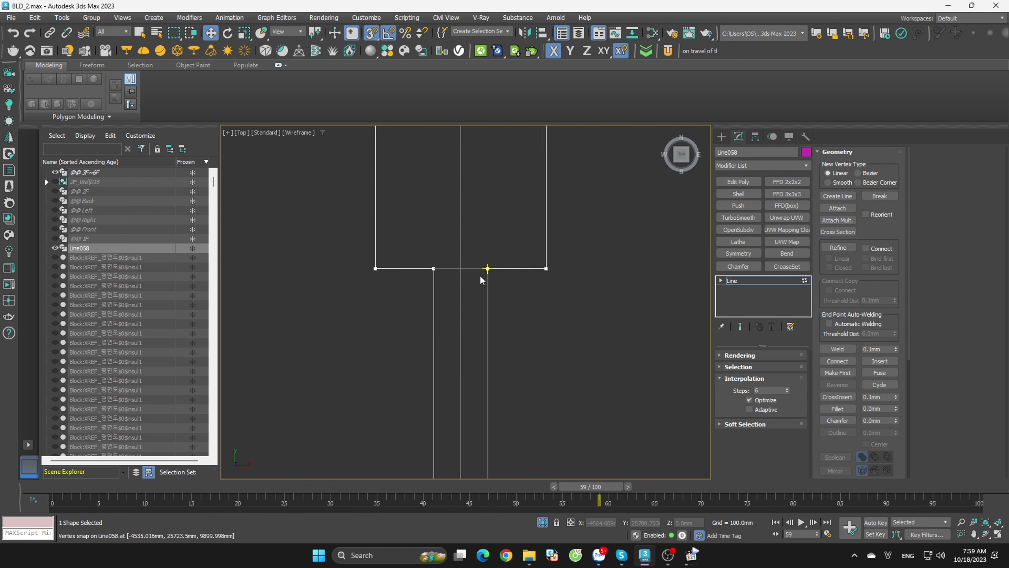
scroll(482, 278, down, 3)
scroll(566, 267, up, 3)
scroll(572, 259, down, 4)
scroll(628, 311, down, 2)
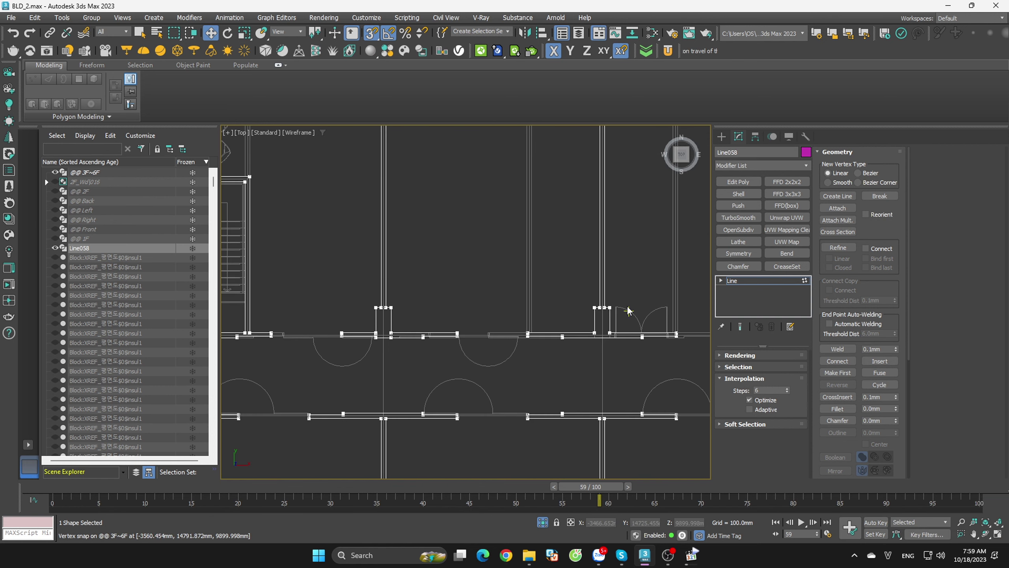
scroll(594, 354, up, 4)
scroll(594, 353, down, 2)
scroll(529, 372, up, 2)
- Snap a lower-wall Line058 vertex left onto its wall corner
scroll(576, 333, up, 2)
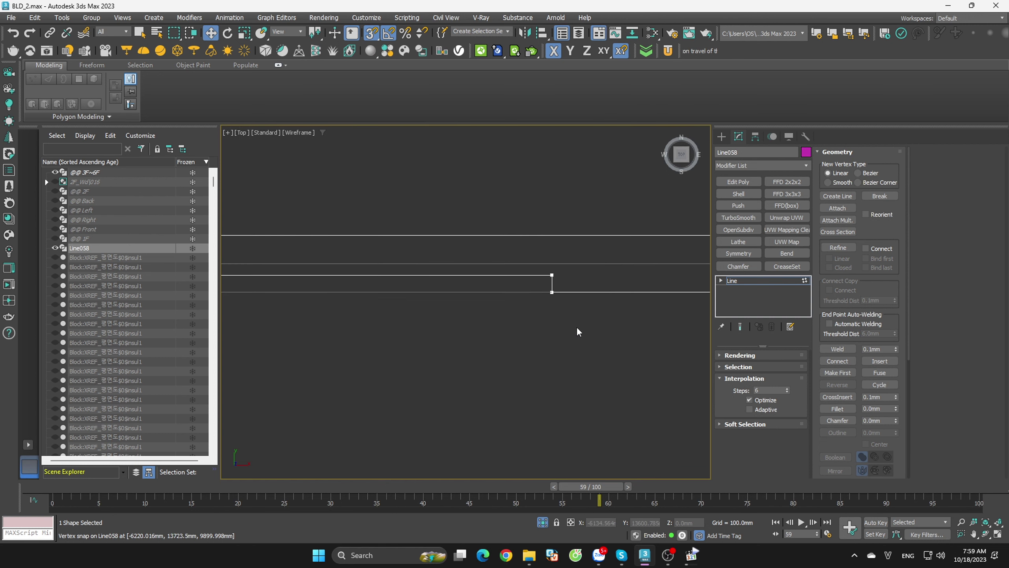
mouse_move(579, 332)
middle_down()
mouse_move(491, 306)
mouse_move(535, 311)
middle_up()
click(480, 297)
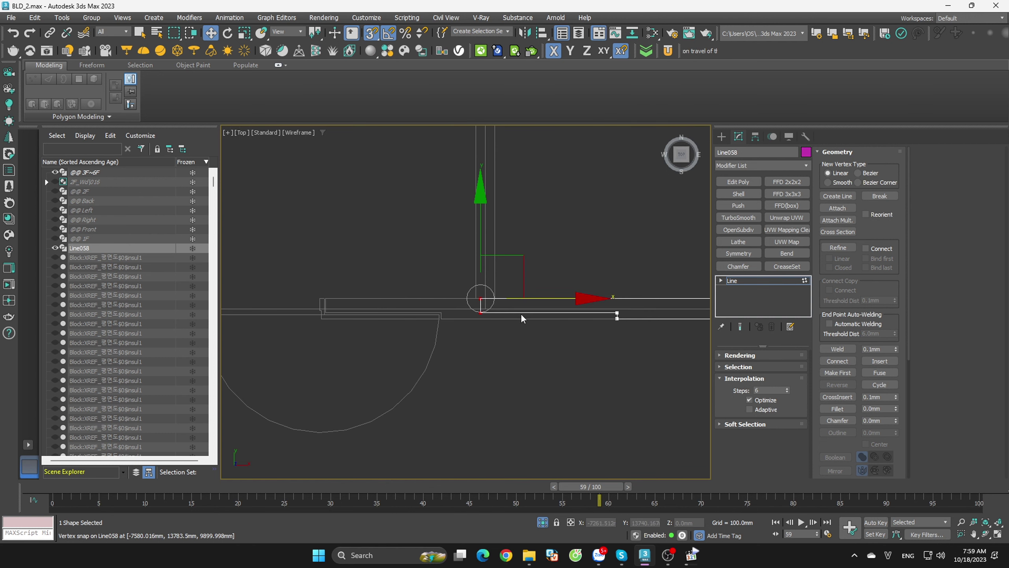
drag(645, 298, 443, 320)
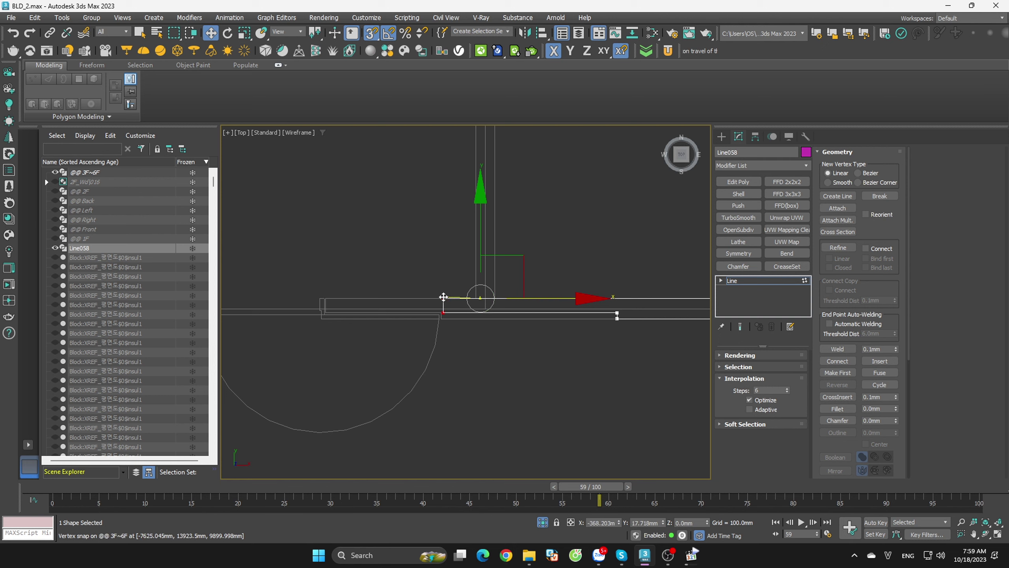
scroll(442, 320, up, 1)
scroll(442, 320, up, 3)
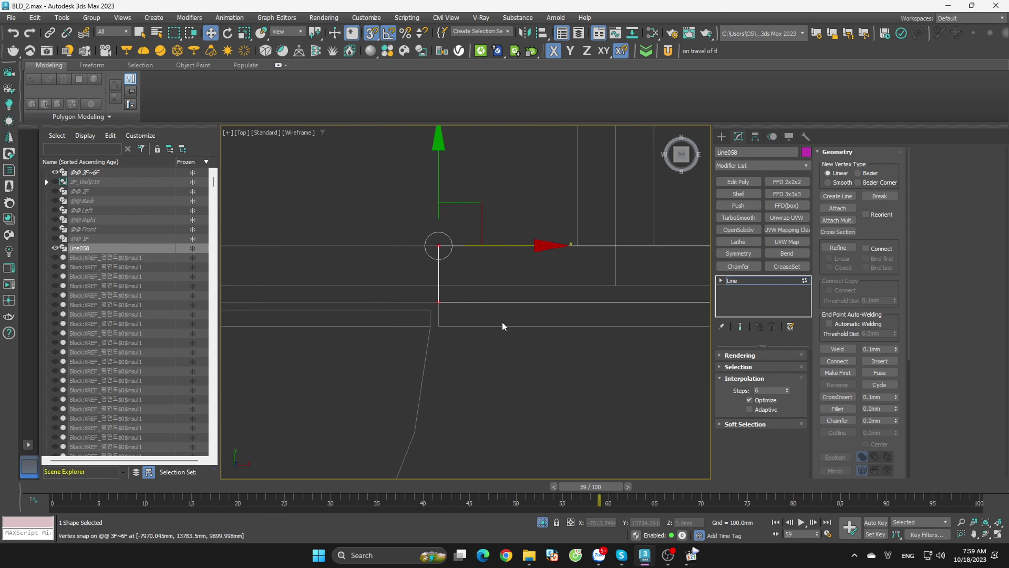
scroll(501, 321, down, 3)
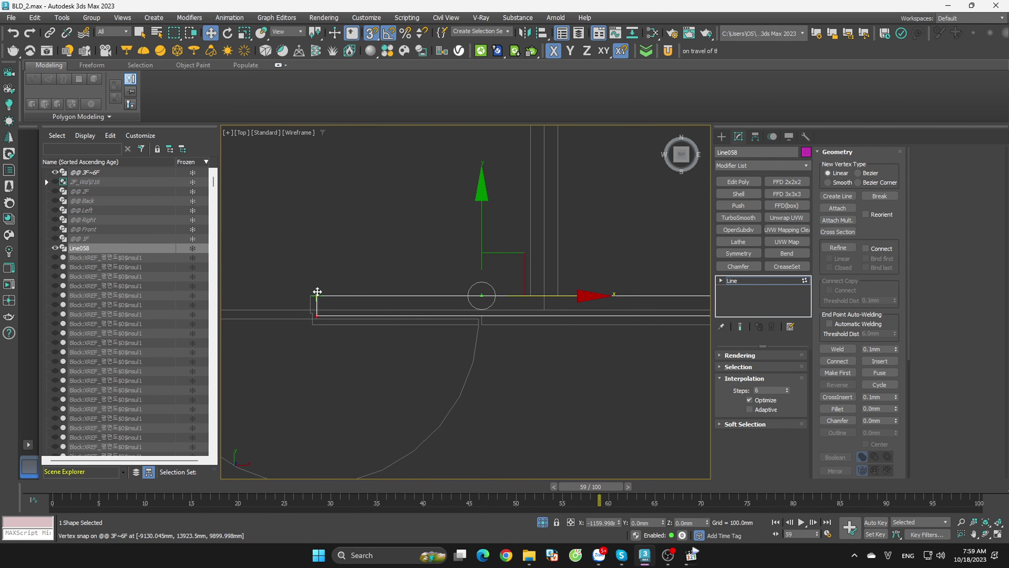
- Slide that vertex onto the wall vertex and move the right-hand vertex left toward its corner
drag(481, 294, 316, 295)
middle_drag(565, 349, 457, 346)
drag(586, 298, 669, 352)
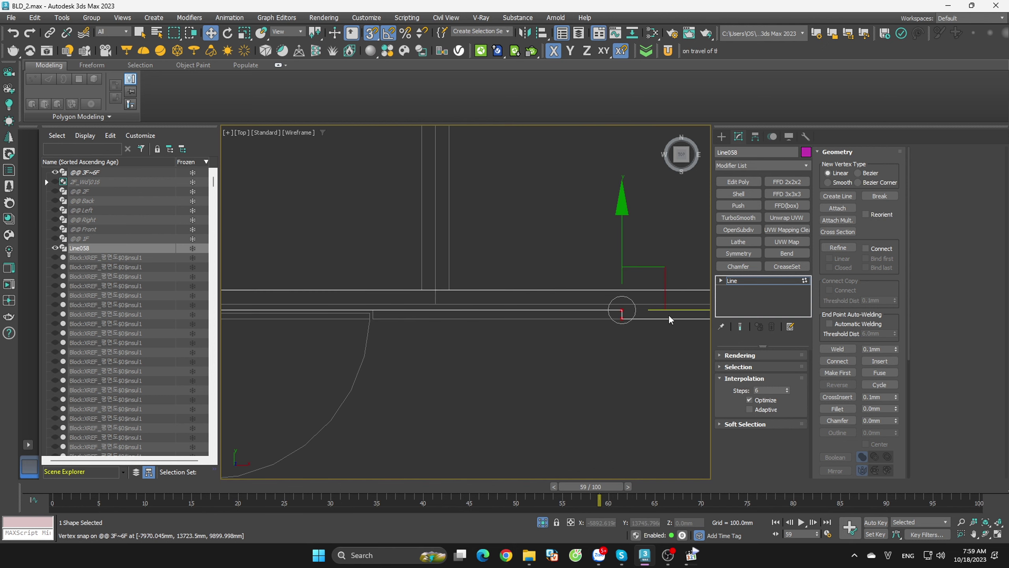
drag(621, 310, 377, 312)
scroll(374, 354, down, 3)
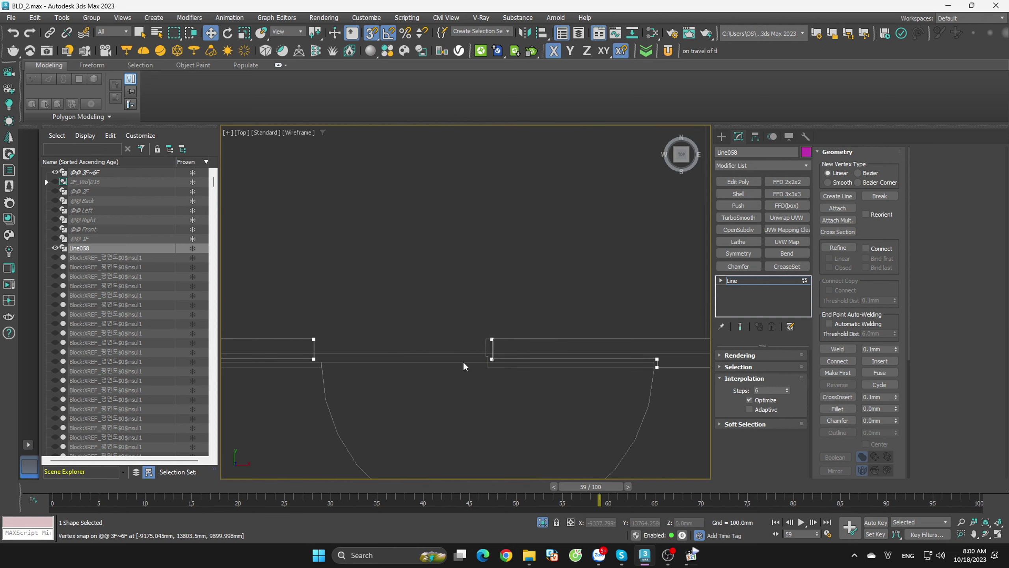
scroll(510, 370, up, 5)
scroll(513, 372, down, 1)
- Select Line058's right-end vertices and try moving them onto the wall corner, cancelling the move
middle_drag(550, 391, 381, 370)
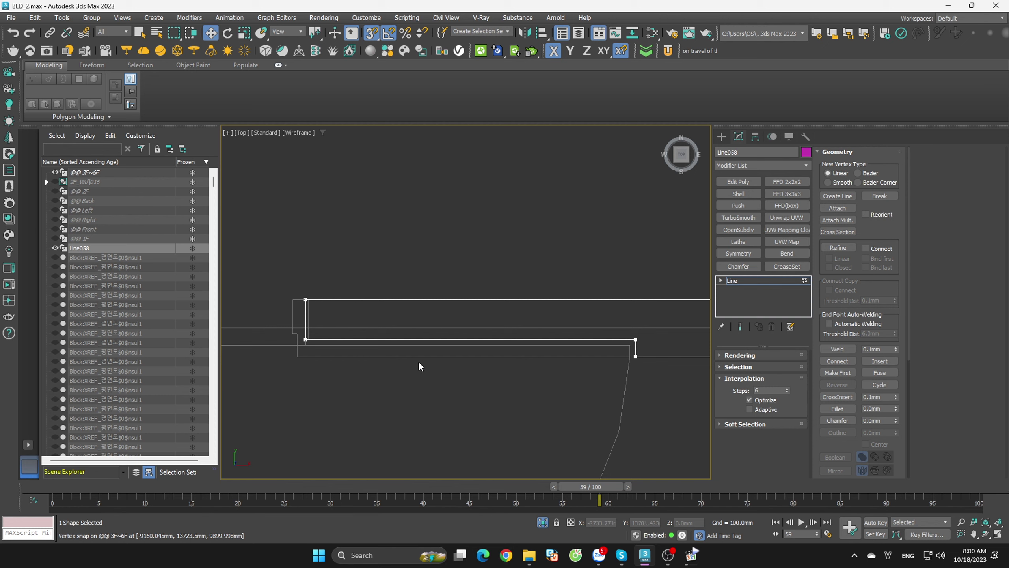
scroll(418, 363, down, 3)
scroll(465, 368, up, 3)
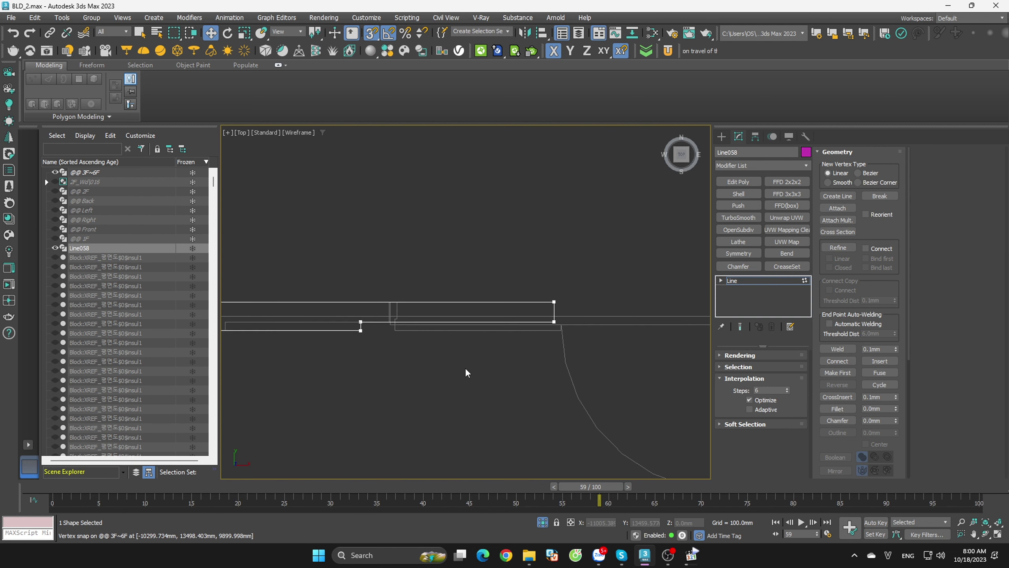
scroll(519, 321, up, 2)
scroll(596, 370, down, 4)
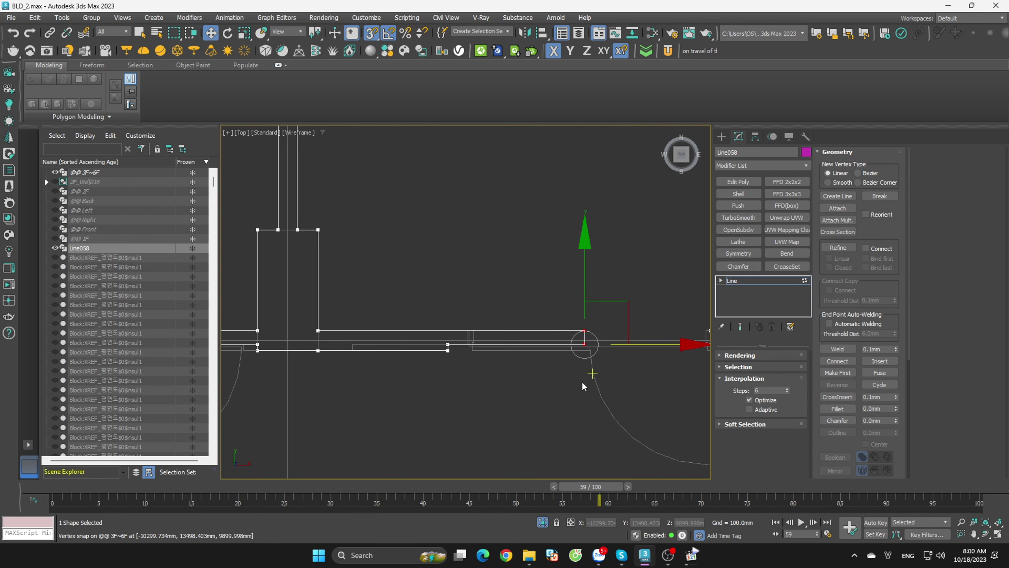
middle_drag(516, 346, 575, 318)
drag(480, 255, 709, 392)
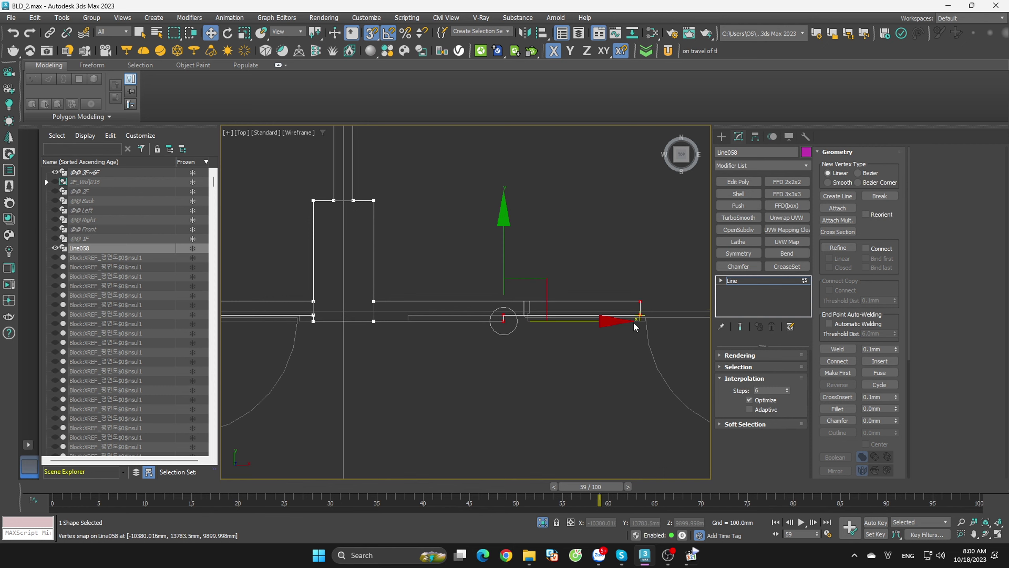
mouse_move(640, 315)
mouse_down()
mouse_move(576, 306)
mouse_move(582, 334)
mouse_up()
right_click(582, 334)
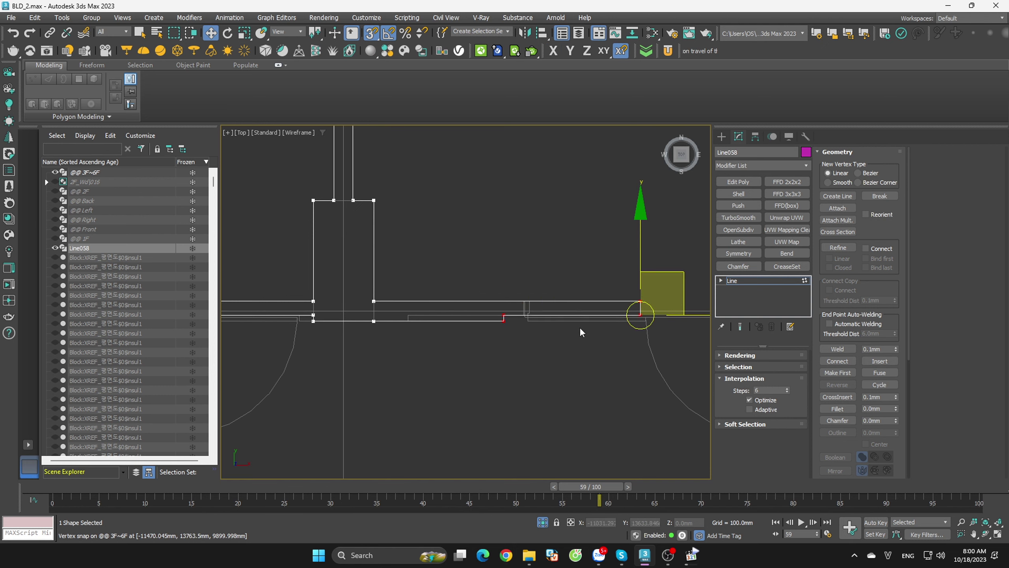
- Move the picked vertices along the wall and snap two of them left onto the corner
scroll(659, 326, up, 2)
scroll(659, 333, up, 2)
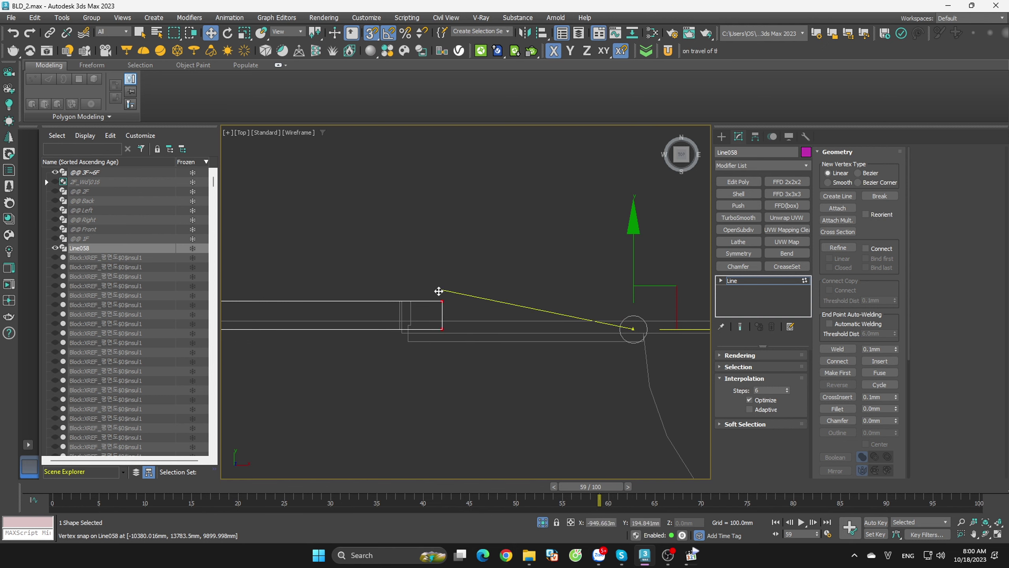
drag(682, 329, 401, 300)
right_click(401, 299)
scroll(477, 323, down, 4)
scroll(505, 348, up, 3)
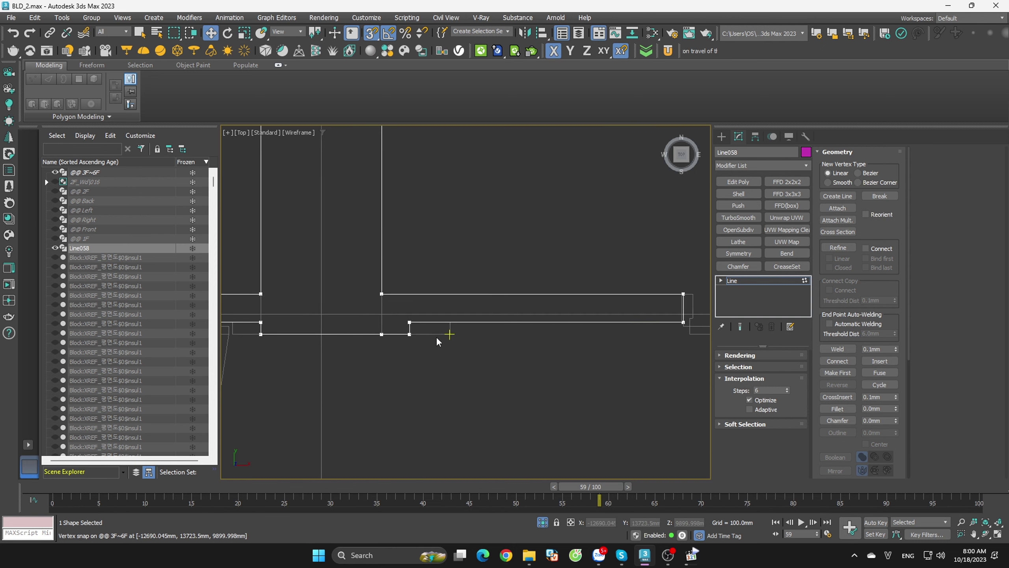
drag(397, 334, 461, 336)
scroll(496, 377, down, 2)
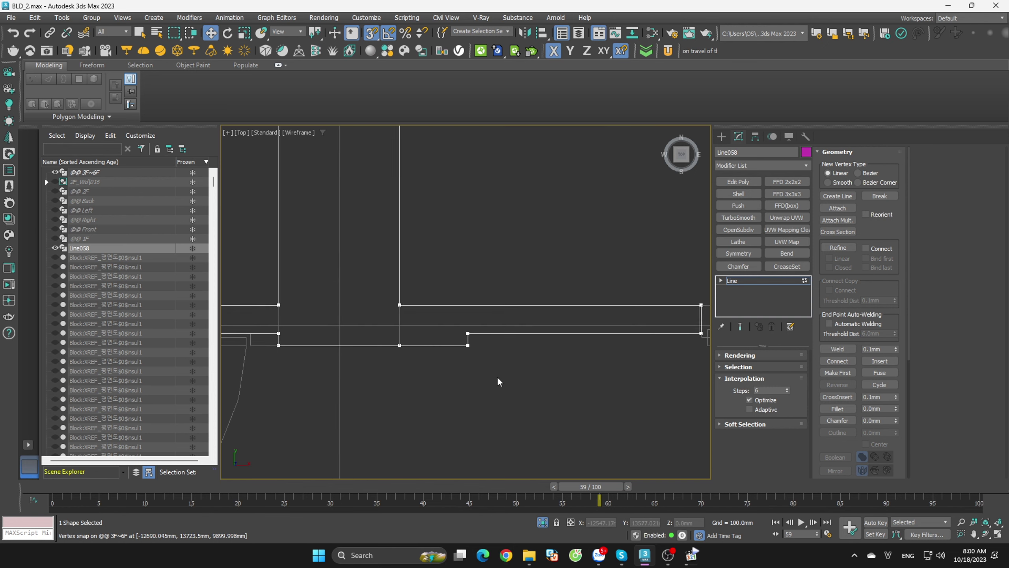
scroll(575, 370, down, 2)
scroll(514, 370, up, 2)
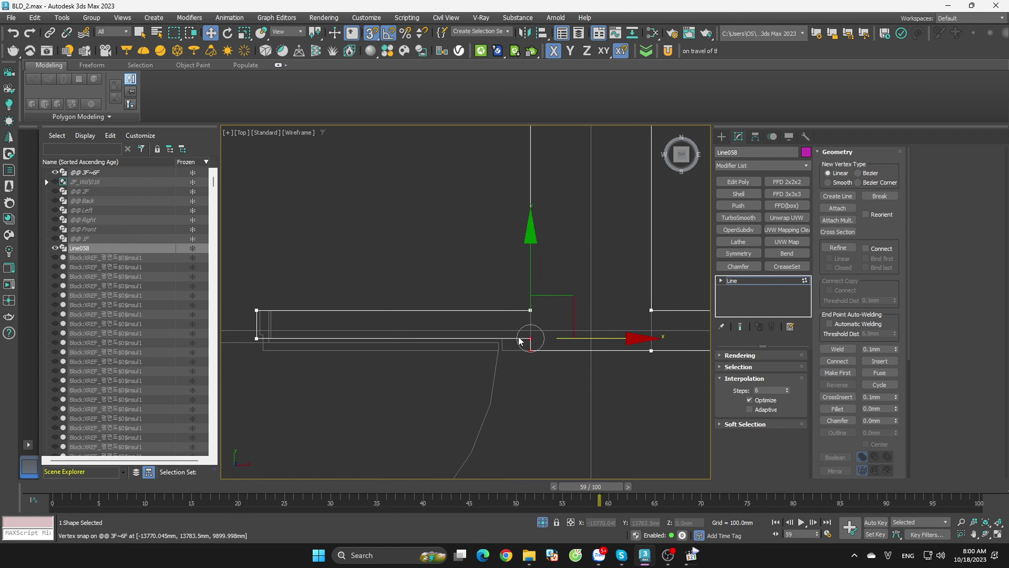
drag(530, 338, 502, 339)
- Snap the next vertices right onto their corner, then select the vertices at the wall end
click(390, 374)
scroll(443, 335, up, 4)
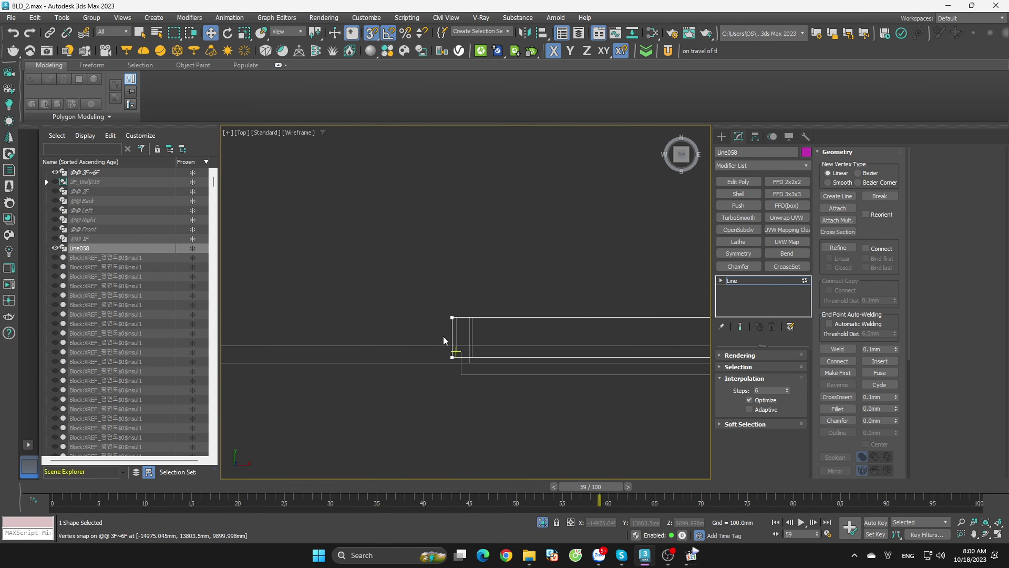
scroll(531, 368, up, 1)
drag(493, 300, 496, 298)
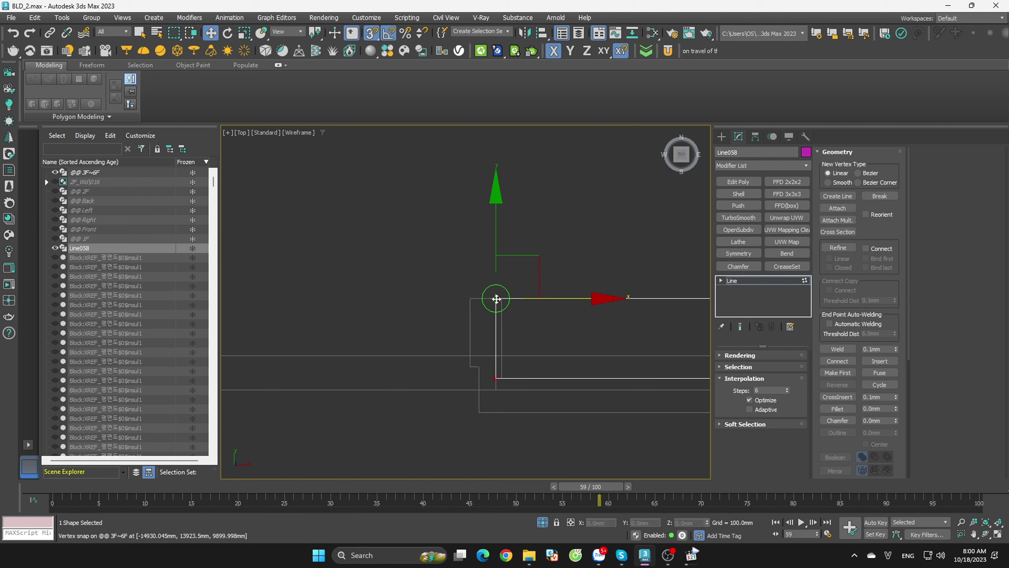
click(615, 356)
scroll(634, 382, down, 4)
scroll(383, 367, up, 3)
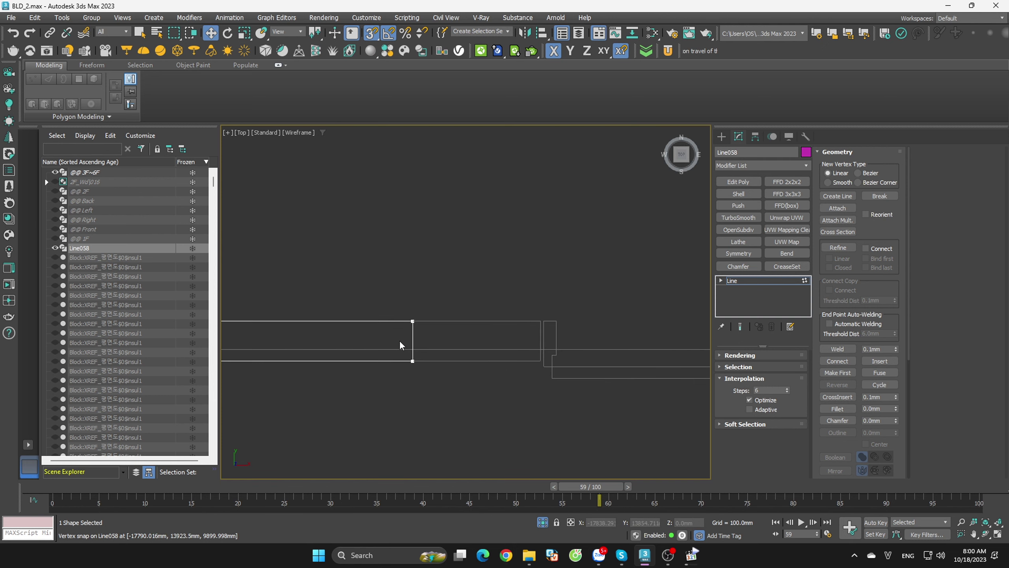
mouse_move(399, 340)
mouse_down()
mouse_move(476, 363)
mouse_move(545, 360)
mouse_up()
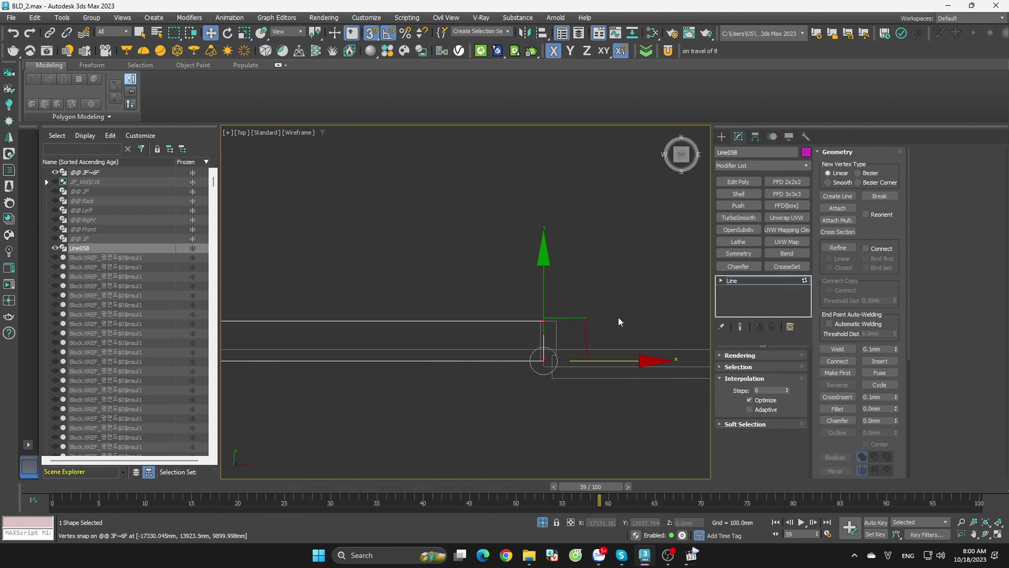
scroll(475, 373, down, 3)
scroll(453, 381, up, 2)
scroll(485, 392, down, 2)
- Try moving a Line058 vertex right onto the wall edge, then undo that move
scroll(576, 393, up, 2)
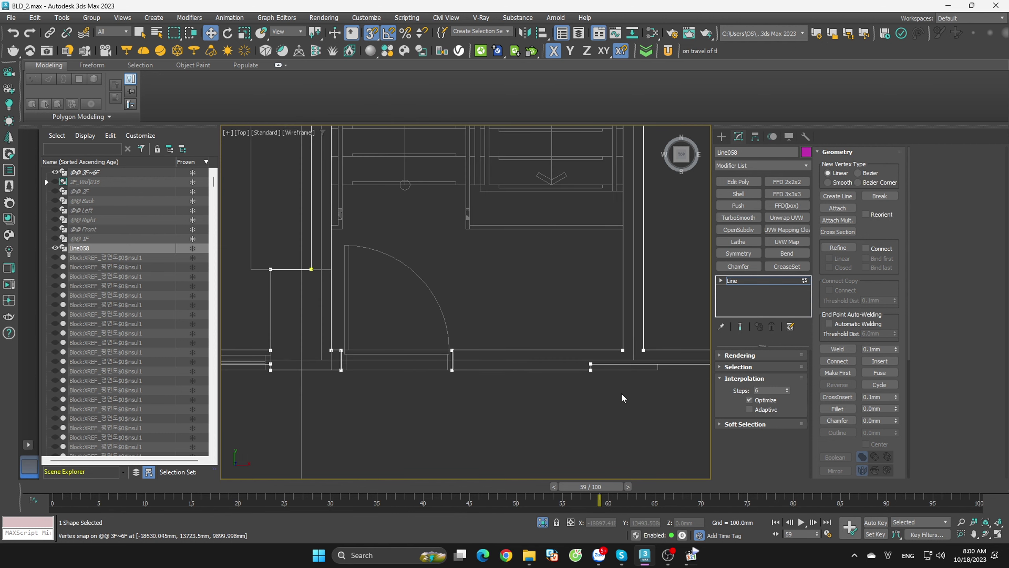
scroll(612, 381, up, 2)
mouse_move(608, 378)
mouse_down()
mouse_move(547, 344)
mouse_move(682, 348)
mouse_up()
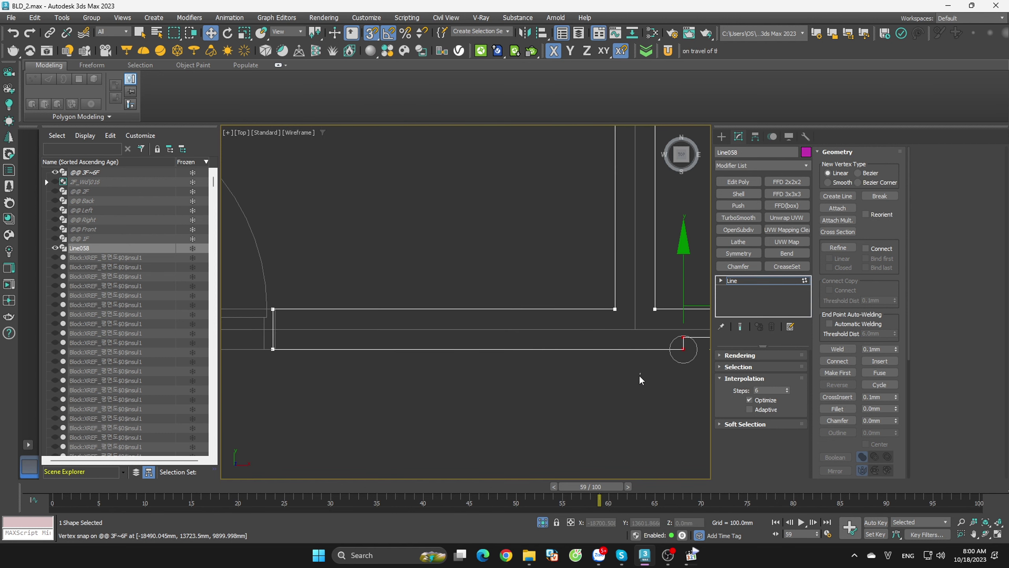
scroll(636, 376, down, 2)
scroll(540, 389, up, 2)
scroll(539, 402, up, 3)
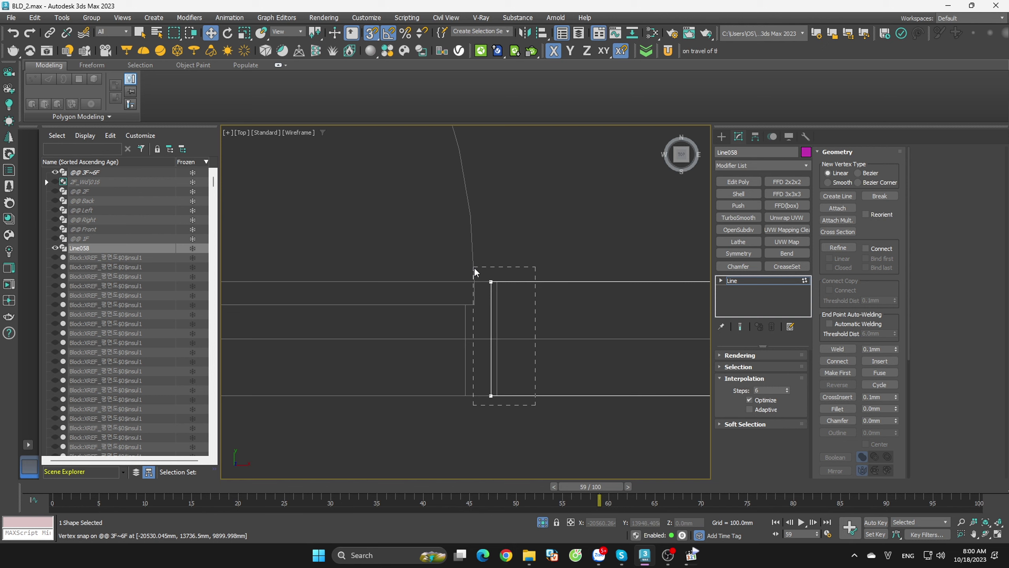
mouse_move(475, 268)
mouse_down()
mouse_move(492, 284)
mouse_move(589, 292)
mouse_up()
key(ctrl+z)
scroll(627, 346, down, 3)
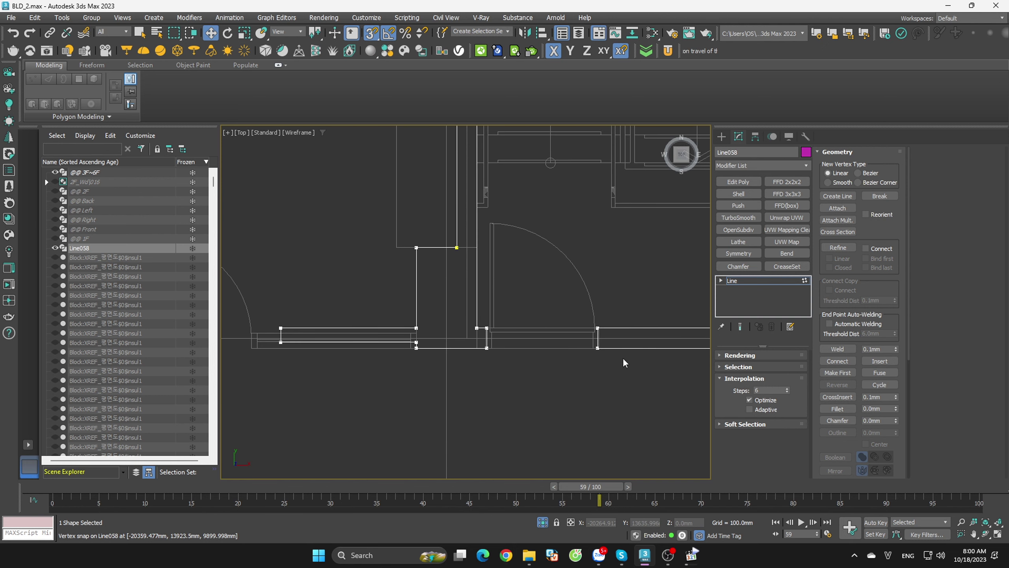
scroll(622, 358, up, 1)
scroll(531, 348, up, 1)
scroll(528, 349, up, 1)
scroll(536, 318, up, 1)
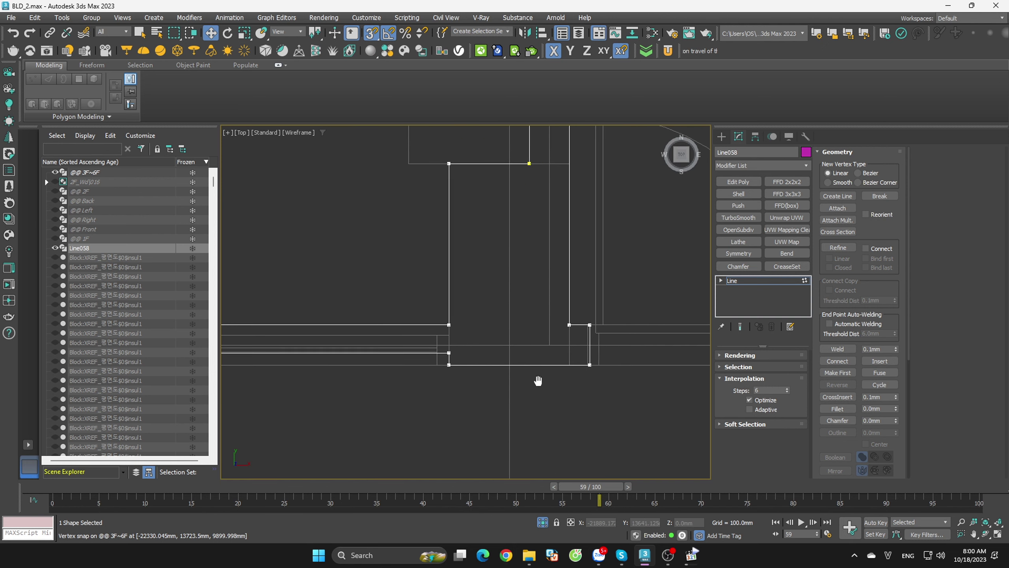
scroll(599, 351, up, 1)
- Nudge the wall-end vertices left onto the corridor wall corner
drag(600, 407, 550, 268)
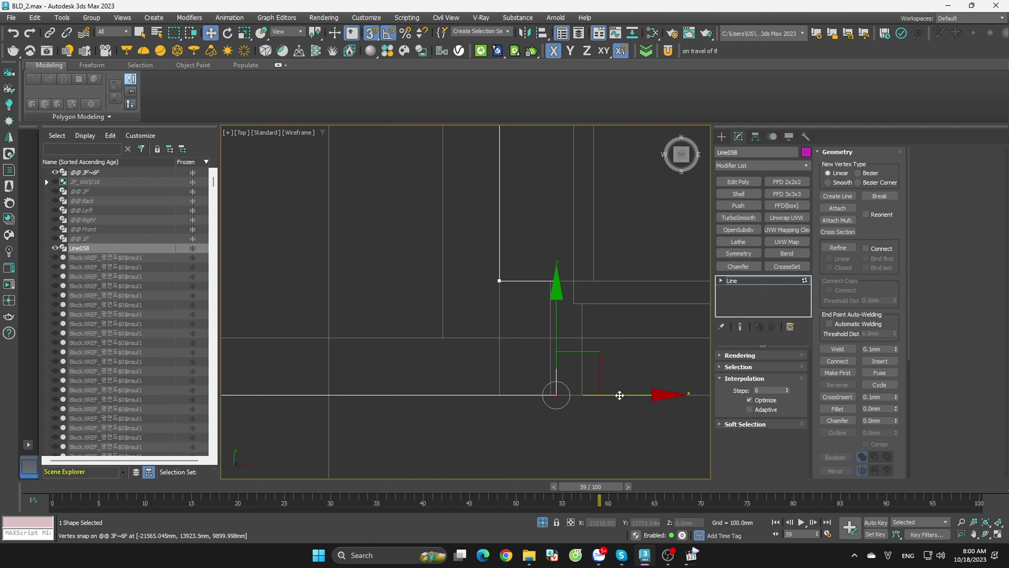
drag(620, 395, 585, 358)
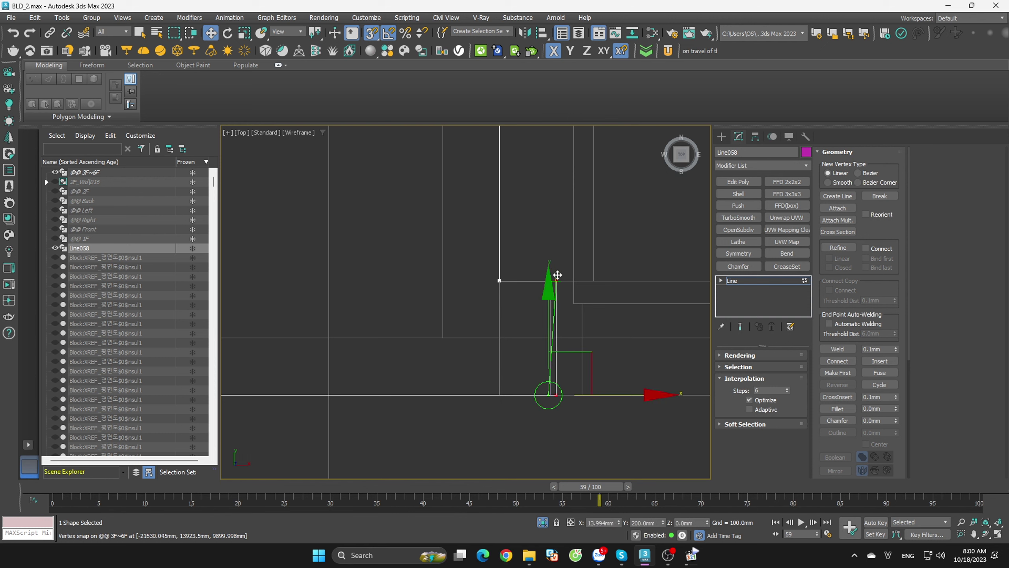
middle_drag(596, 392, 500, 323)
scroll(475, 341, up, 3)
scroll(473, 343, down, 4)
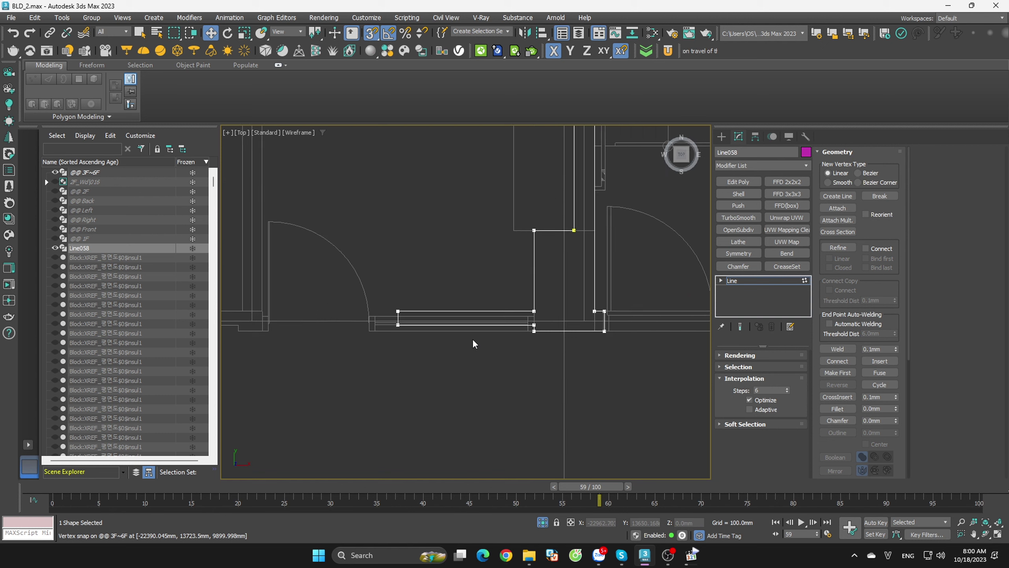
scroll(486, 344, down, 1)
scroll(497, 342, up, 2)
- Snap the vertices beside the door opening left onto the plan's wall corner
drag(412, 245, 635, 377)
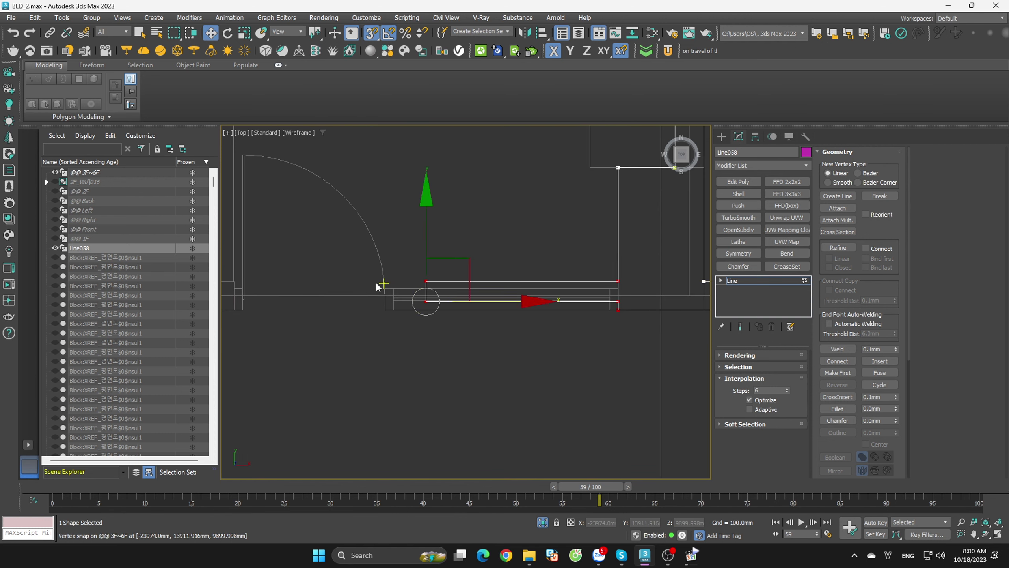
scroll(510, 347, up, 3)
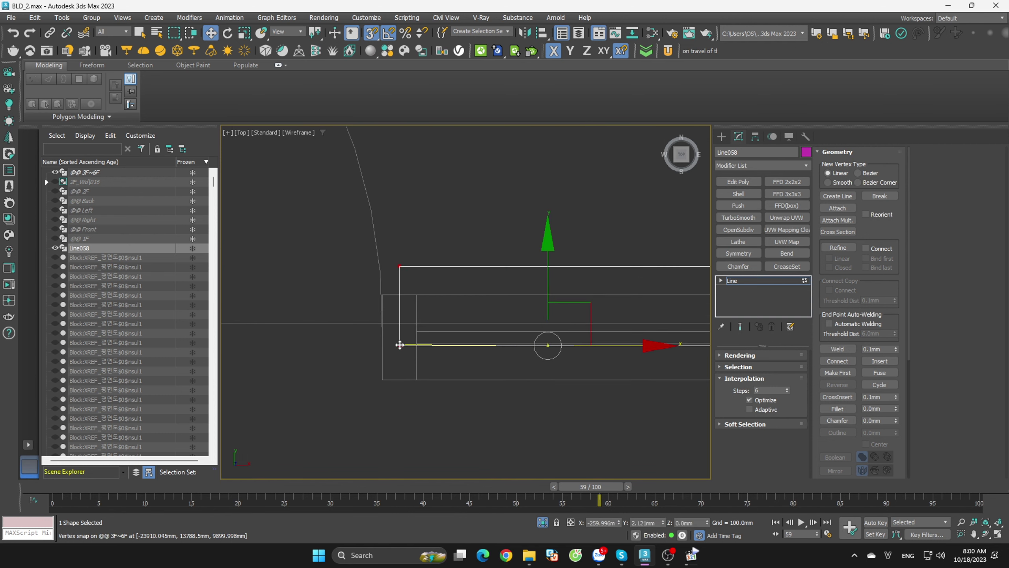
drag(548, 347, 417, 345)
scroll(421, 379, down, 2)
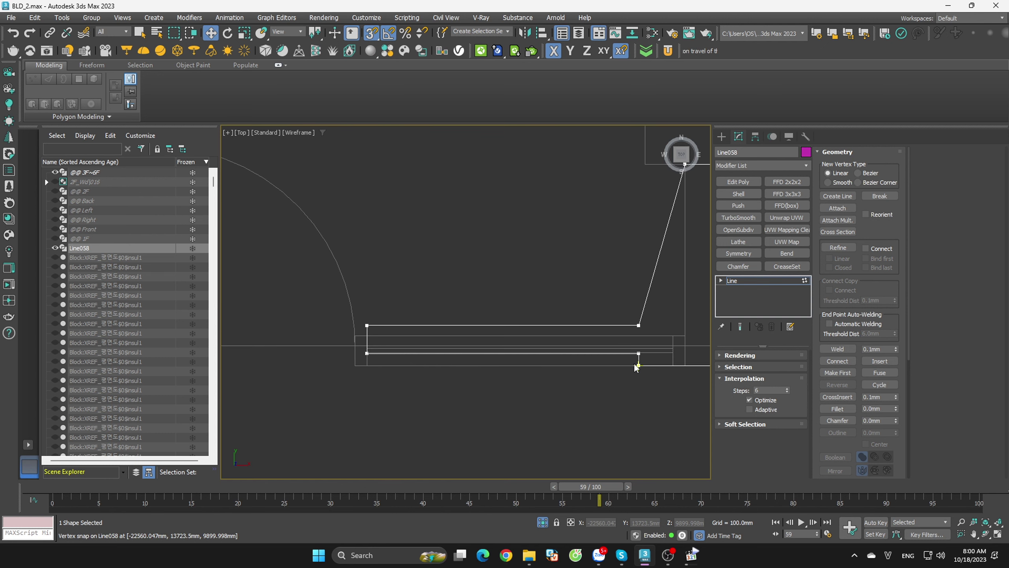
scroll(684, 337, down, 2)
scroll(576, 367, up, 2)
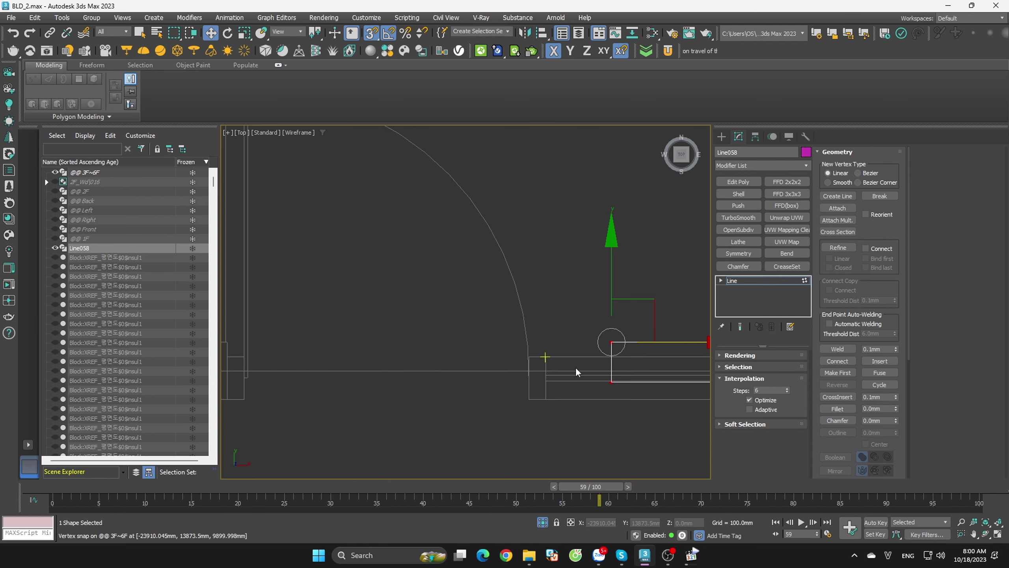
scroll(591, 324, up, 1)
mouse_move(592, 324)
mouse_down()
mouse_move(511, 359)
mouse_move(461, 353)
mouse_up()
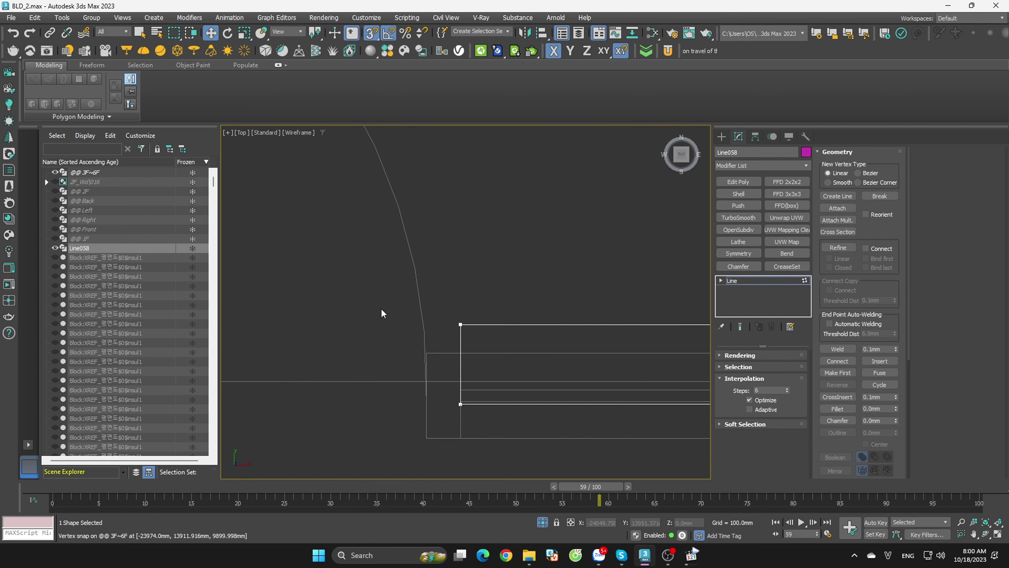
scroll(551, 360, down, 2)
scroll(656, 322, up, 2)
scroll(656, 322, down, 1)
scroll(616, 343, down, 2)
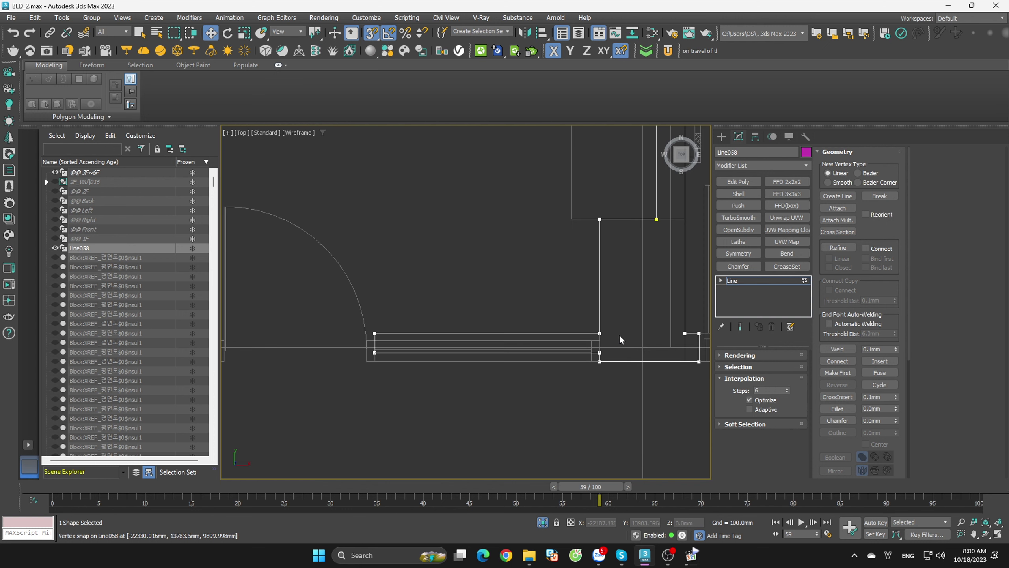
scroll(612, 344, up, 1)
scroll(609, 352, up, 2)
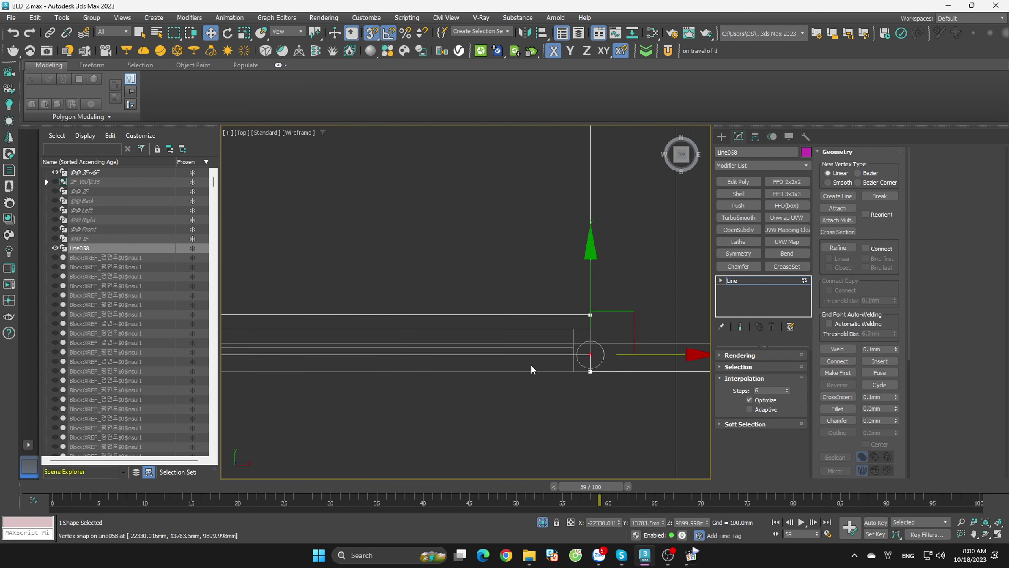
- Snap a vertex onto the corner below and adjust the right-hand corner vertex along Y
drag(569, 385, 569, 385)
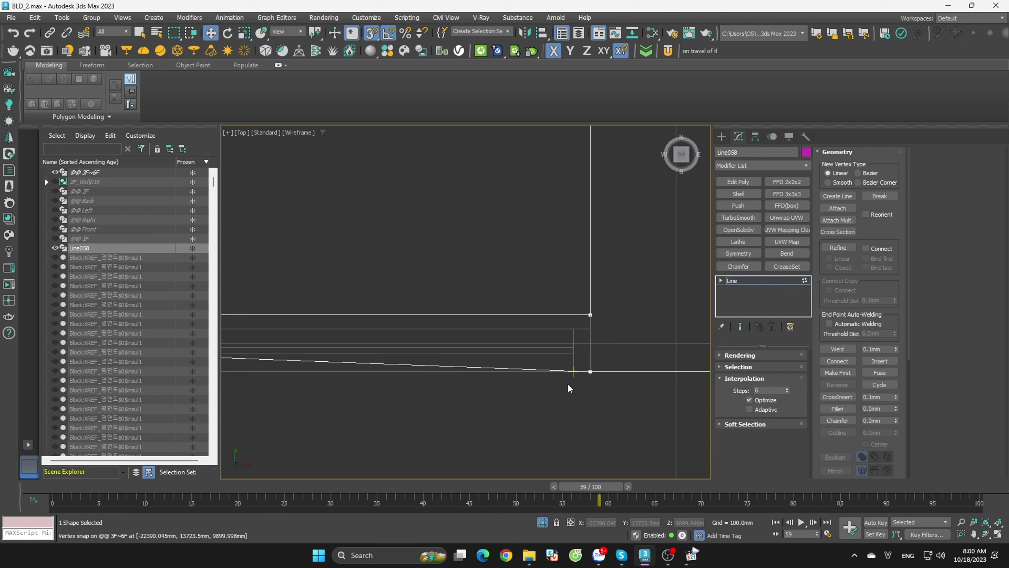
scroll(568, 387, down, 3)
scroll(455, 397, up, 2)
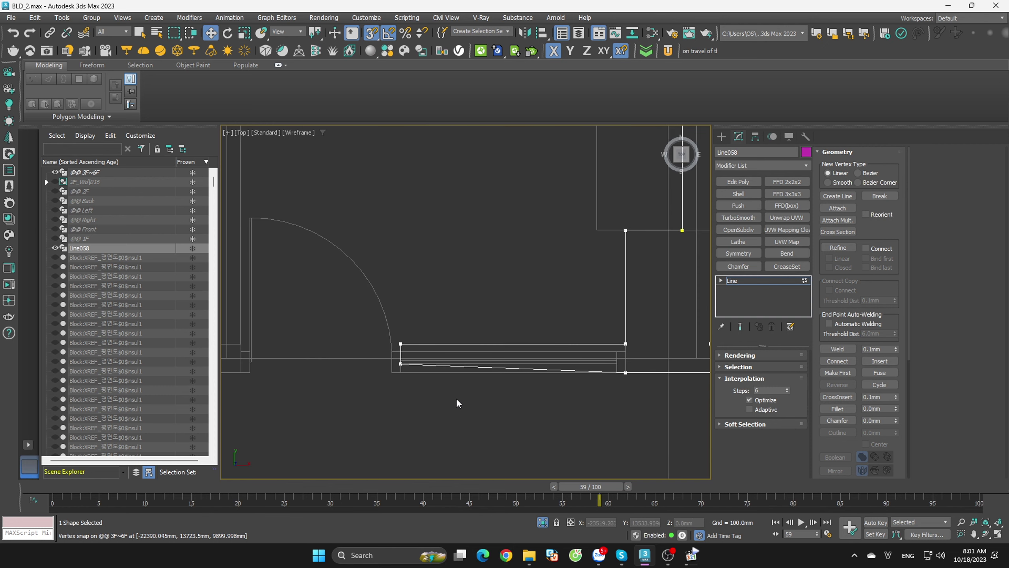
click(400, 343)
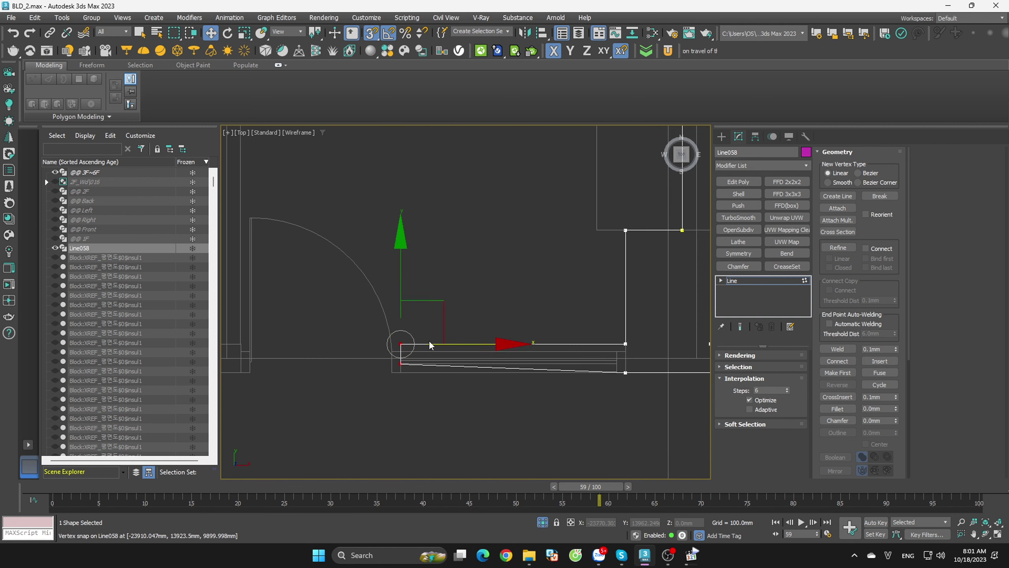
click(588, 380)
scroll(632, 342, up, 2)
click(624, 344)
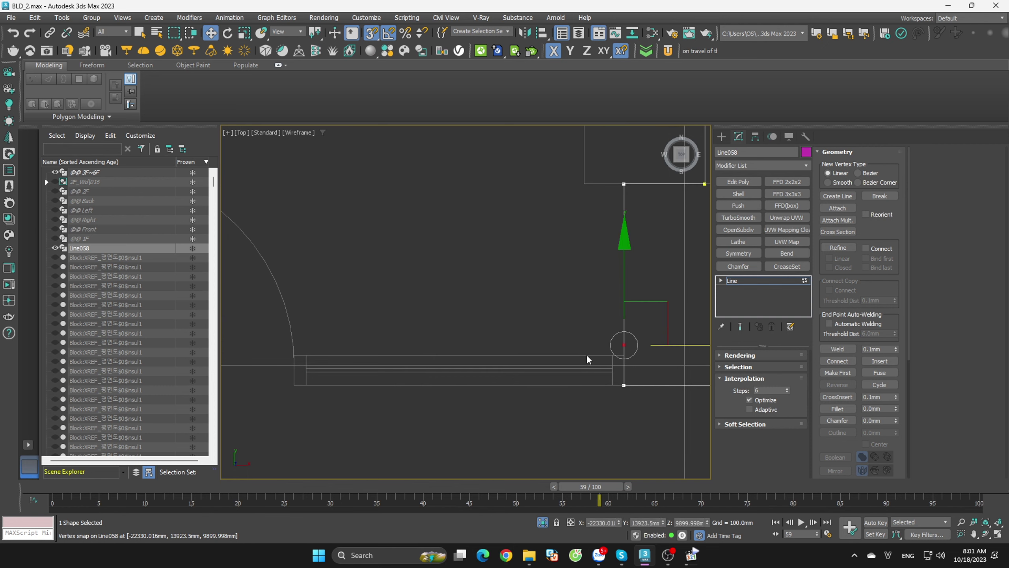
scroll(622, 350, up, 2)
click(626, 307)
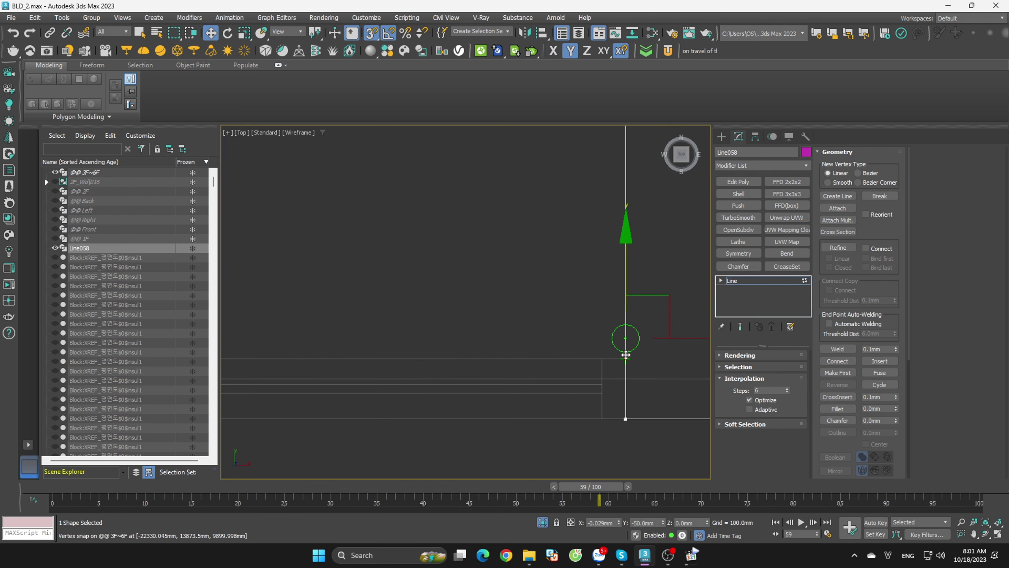
click(508, 335)
- Pan and zoom the plan across the right-hand walls and another door area
scroll(505, 337, down, 3)
scroll(564, 360, down, 1)
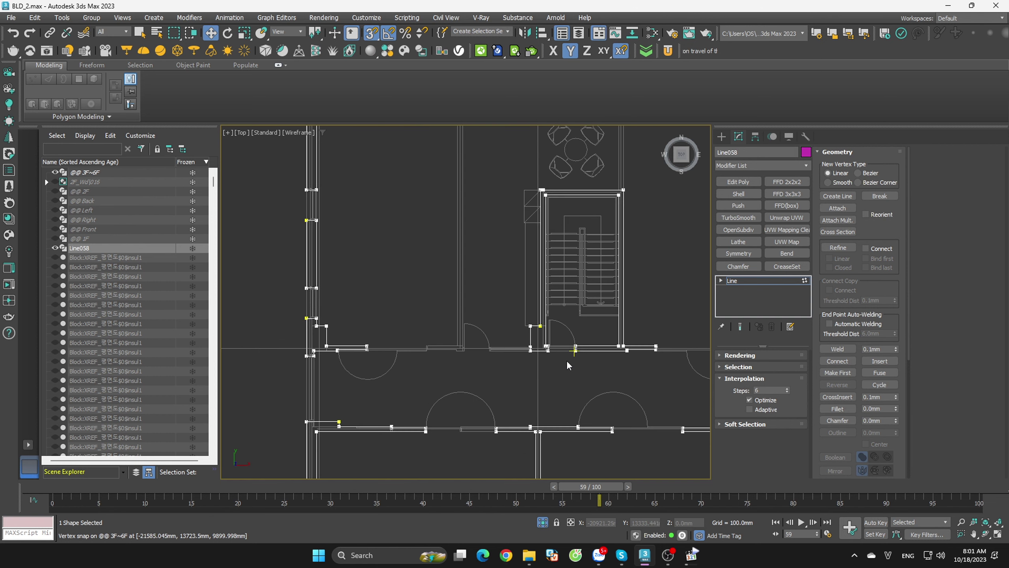
middle_drag(608, 361, 555, 378)
scroll(651, 378, up, 2)
scroll(651, 378, down, 3)
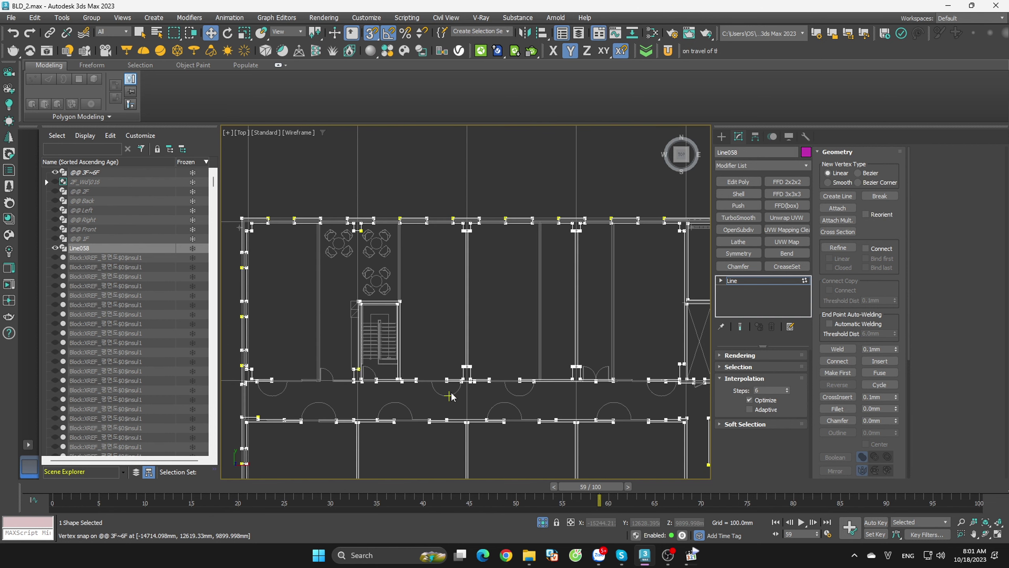
scroll(564, 393, up, 3)
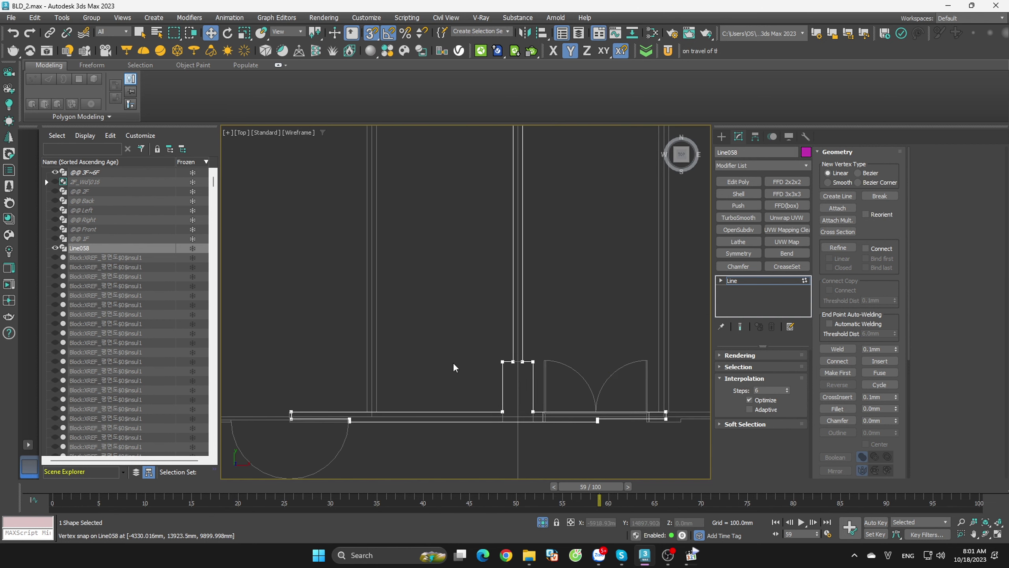
scroll(457, 363, down, 2)
mouse_move(462, 367)
middle_down()
mouse_move(471, 394)
mouse_move(500, 411)
middle_up()
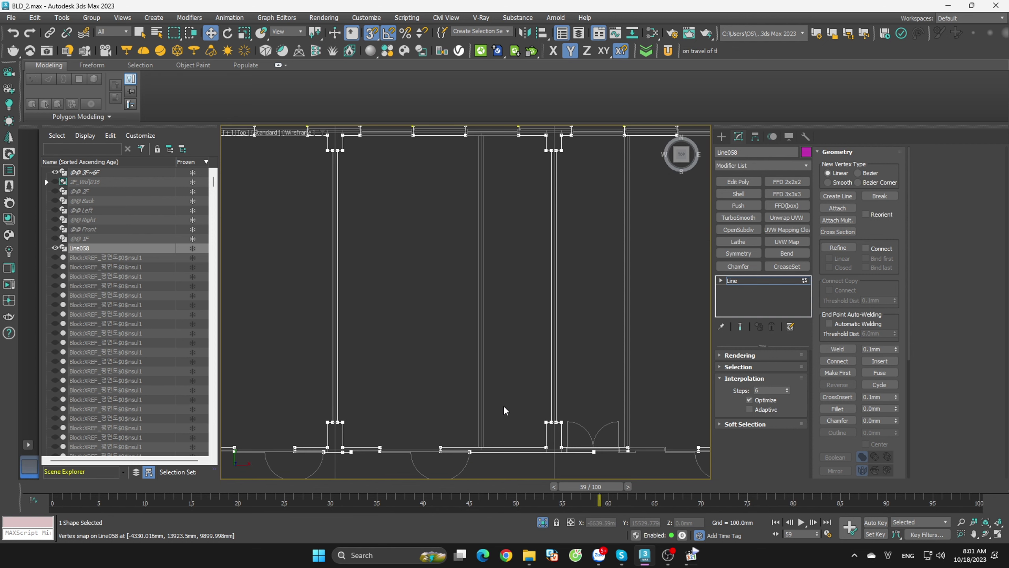
scroll(503, 406, down, 2)
scroll(490, 259, up, 3)
scroll(490, 259, up, 1)
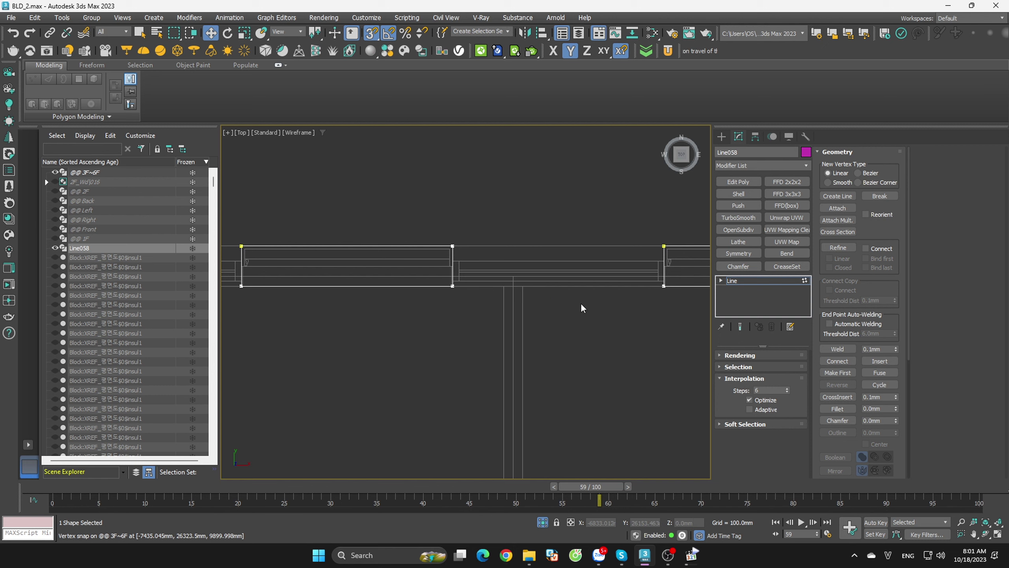
scroll(526, 294, up, 1)
- Deselect Line058, pan the Top view across the plan, then reselect Line058 to show its Geometry rollout
click(516, 292)
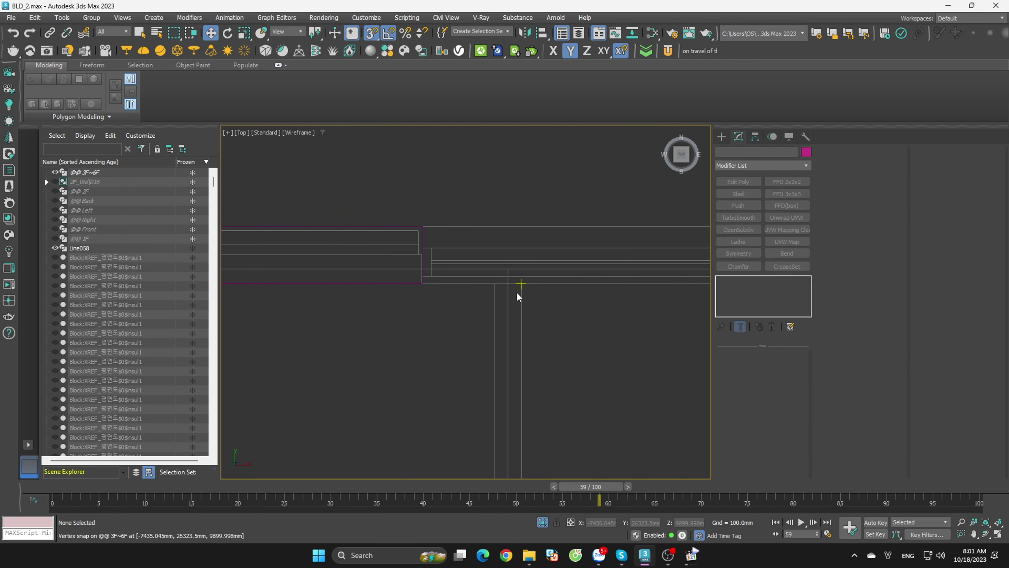
scroll(476, 294, down, 1)
scroll(509, 301, down, 1)
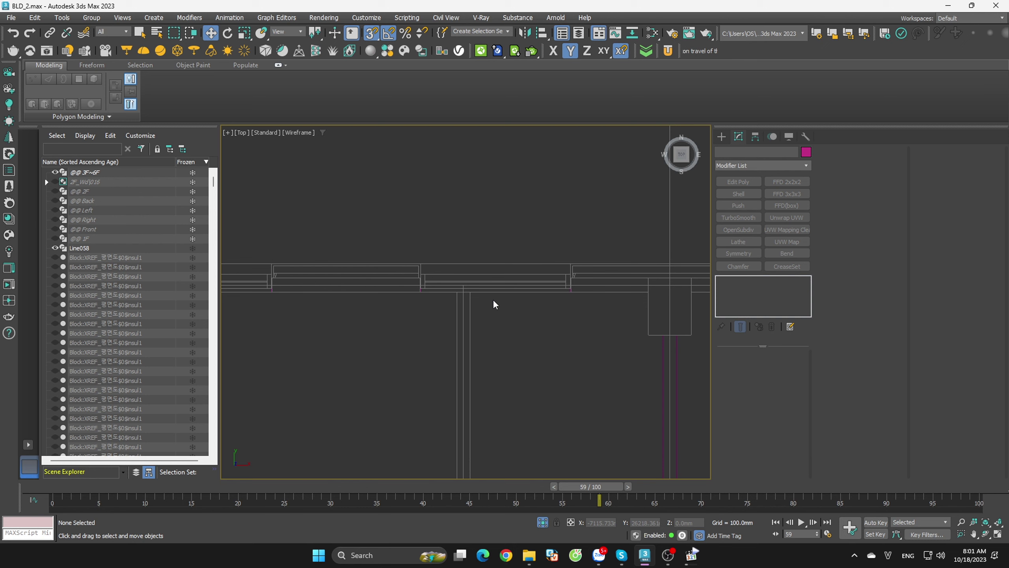
scroll(493, 299, down, 3)
scroll(493, 300, down, 2)
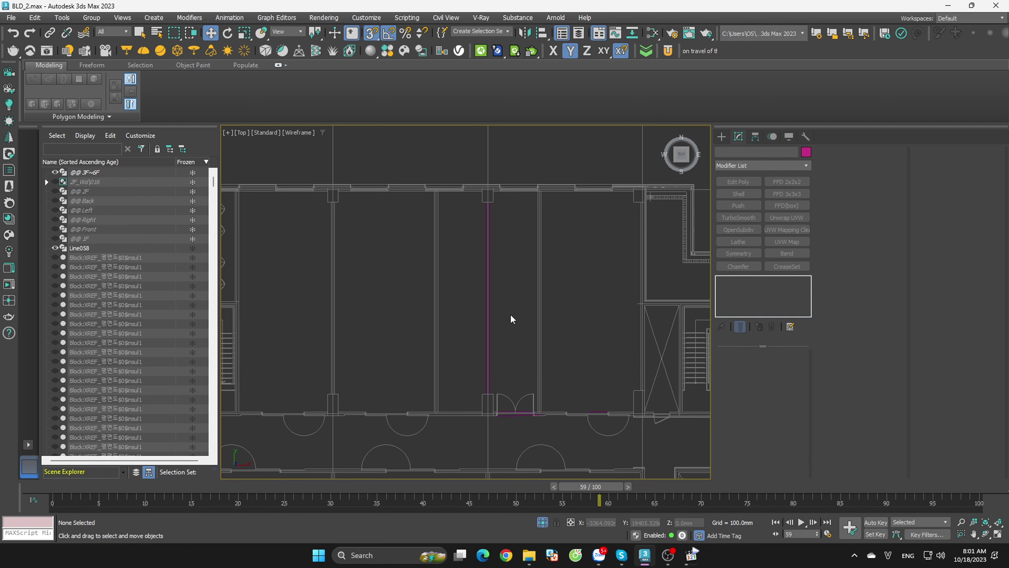
middle_drag(510, 315, 521, 307)
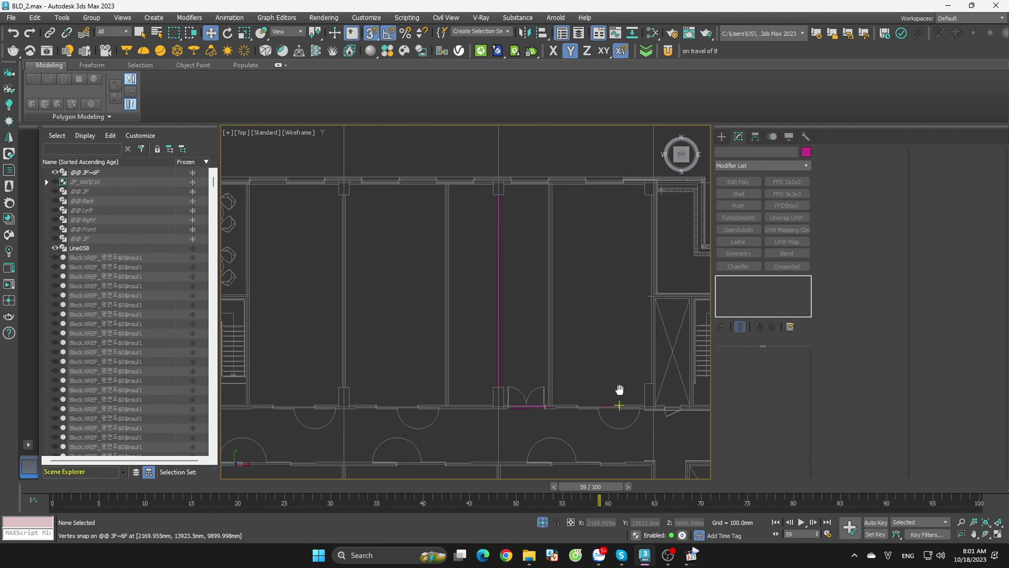
middle_drag(622, 397, 506, 355)
middle_drag(532, 304, 502, 253)
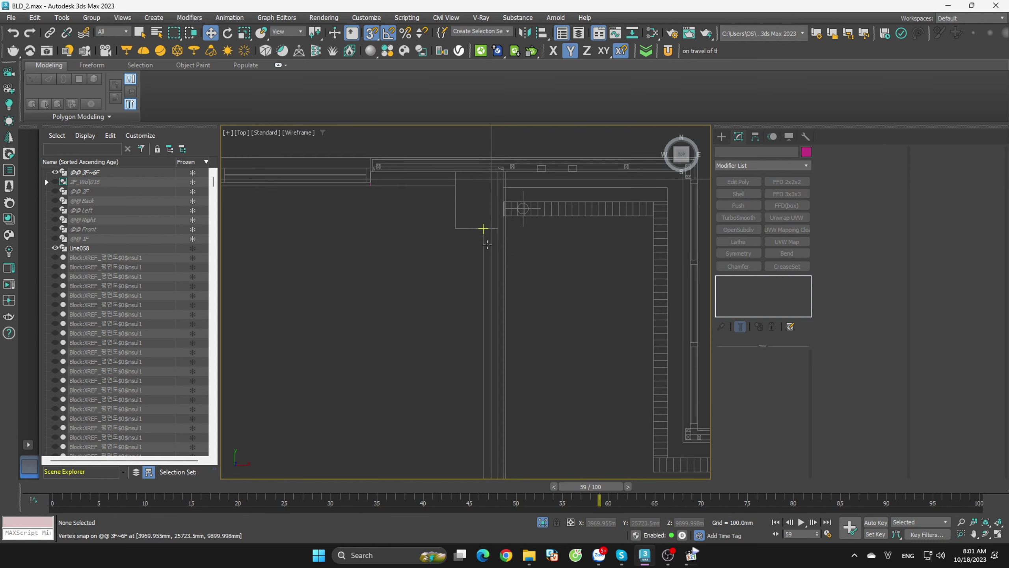
scroll(503, 253, down, 3)
scroll(503, 254, down, 3)
click(592, 223)
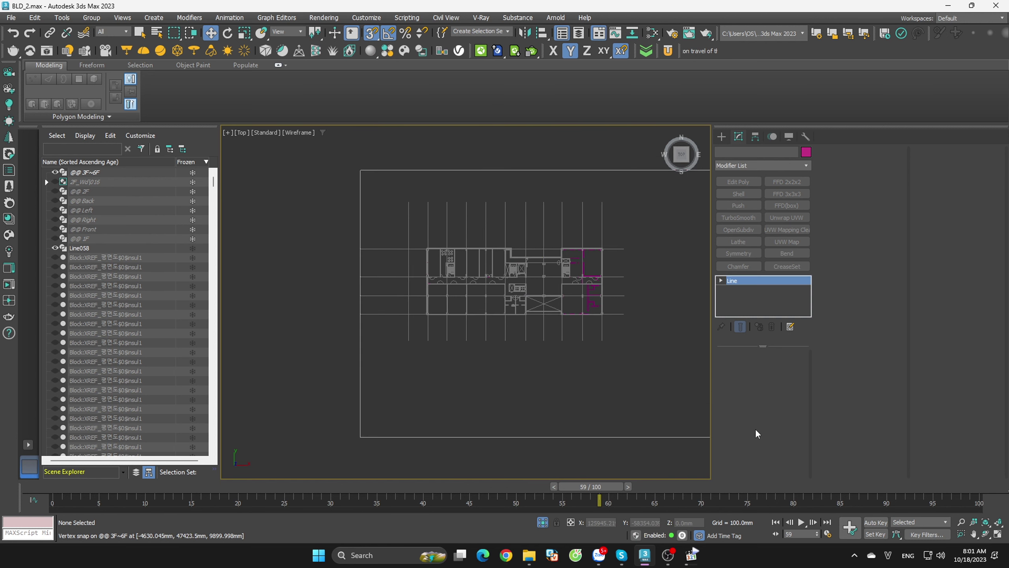
scroll(550, 276, up, 4)
scroll(466, 217, up, 2)
scroll(598, 250, up, 3)
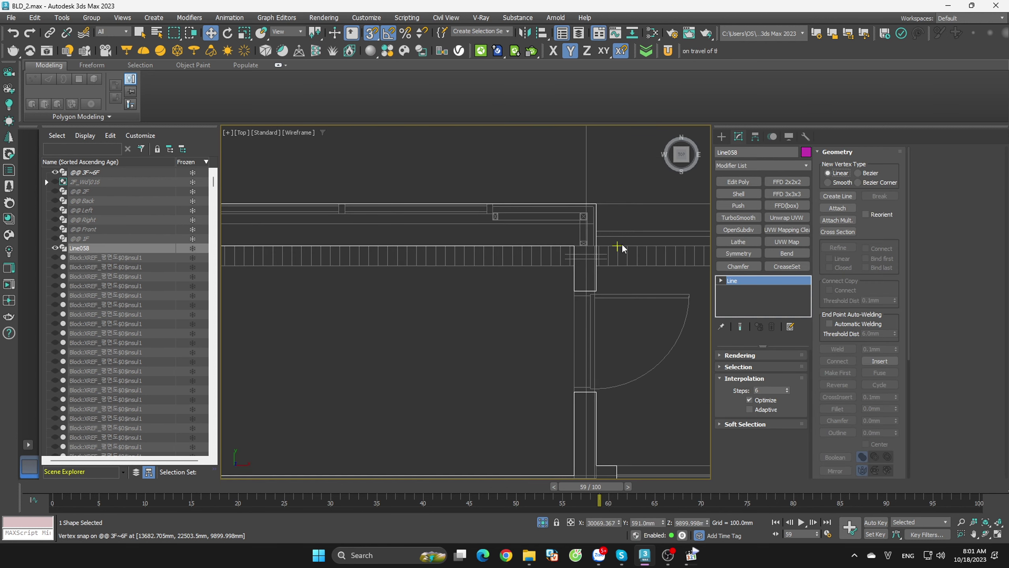
scroll(621, 242, up, 3)
scroll(630, 243, down, 3)
middle_drag(666, 335, 591, 224)
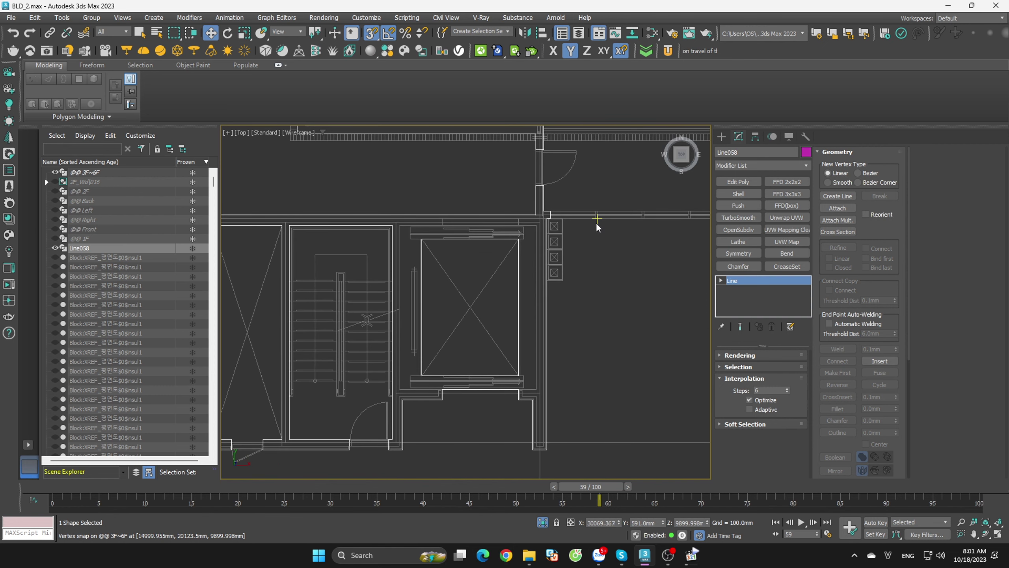
scroll(432, 388, up, 3)
mouse_move(433, 387)
middle_down()
mouse_move(472, 333)
mouse_move(542, 376)
middle_up()
scroll(462, 304, up, 1)
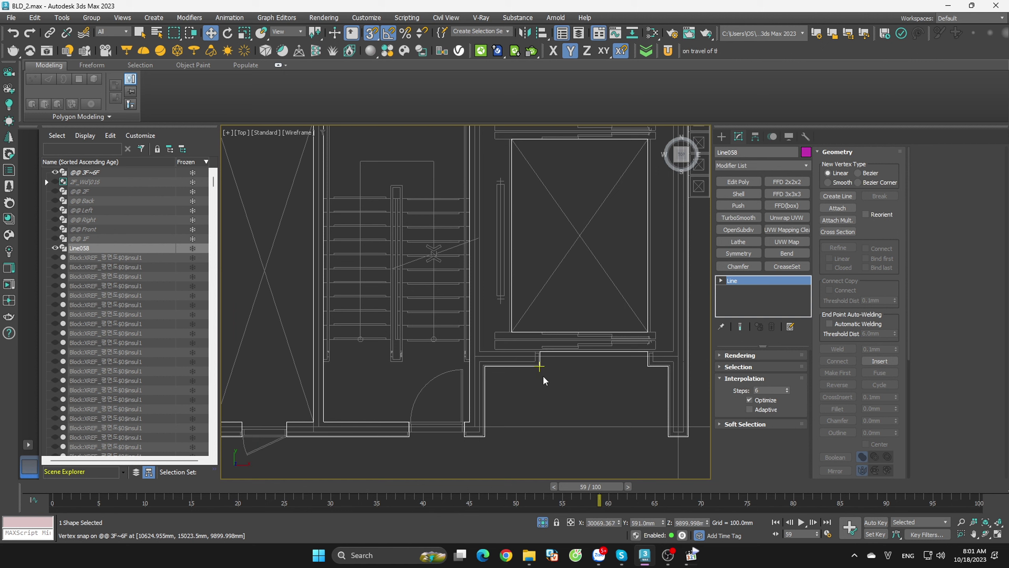
scroll(445, 451, up, 5)
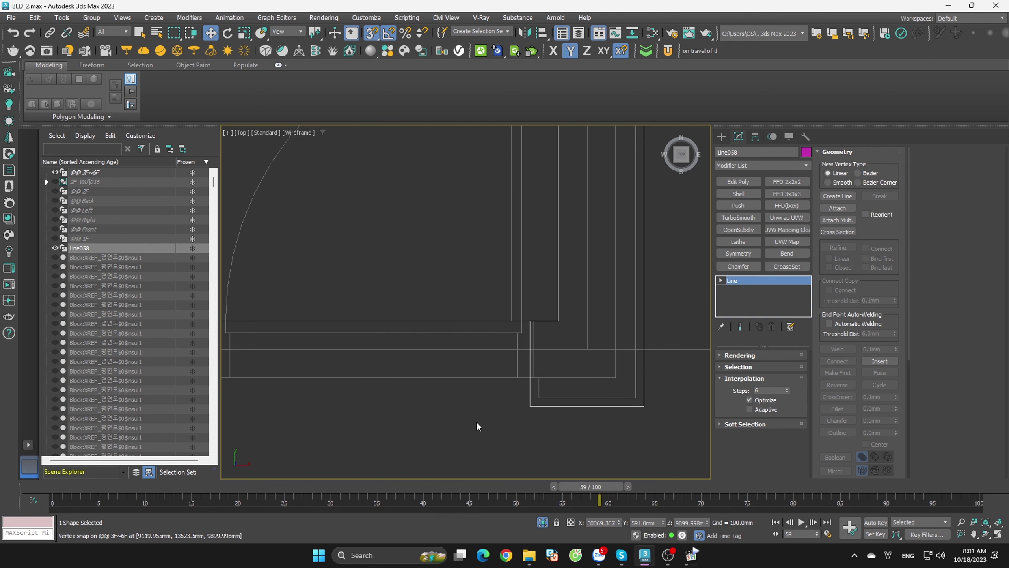
click(513, 414)
click(543, 320)
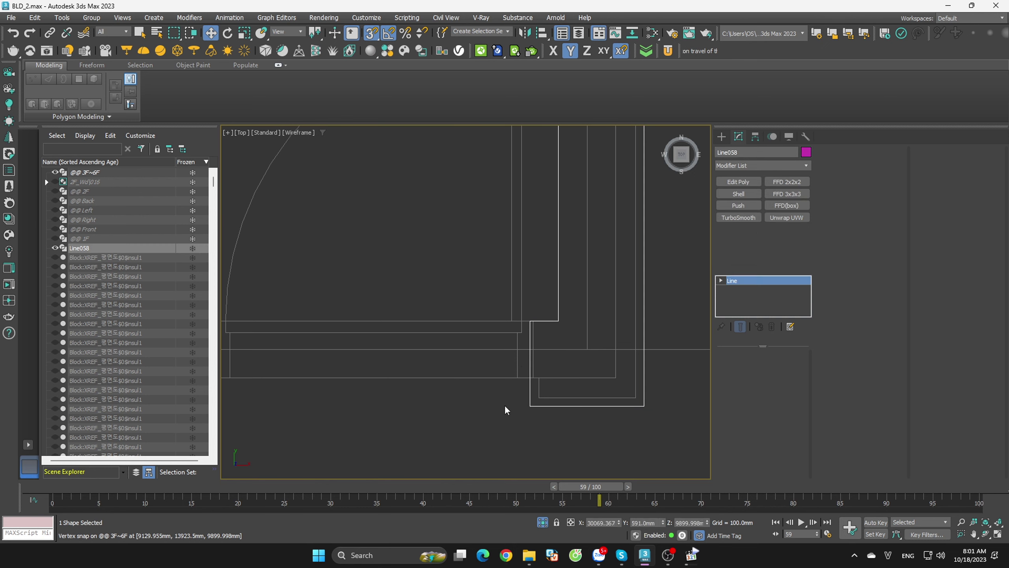
scroll(535, 358, up, 2)
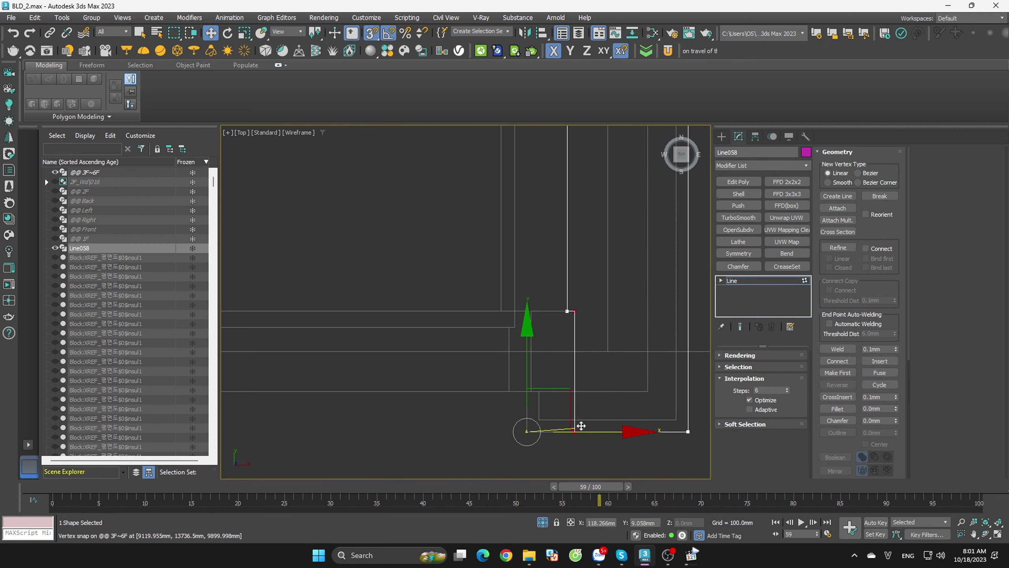
scroll(468, 401, down, 3)
scroll(467, 401, down, 3)
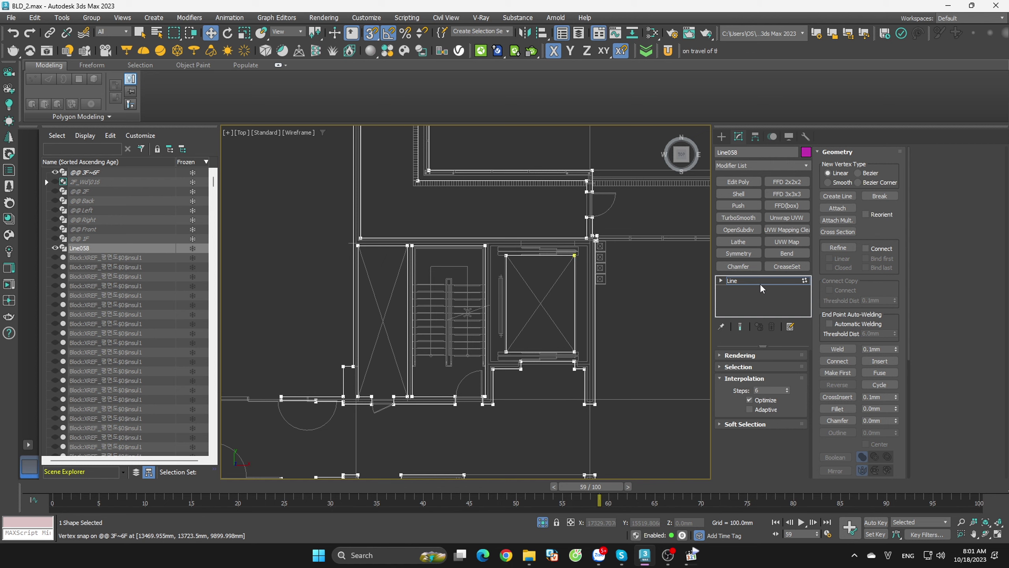
key(F6)
click(502, 330)
scroll(502, 330, down, 2)
scroll(605, 341, up, 5)
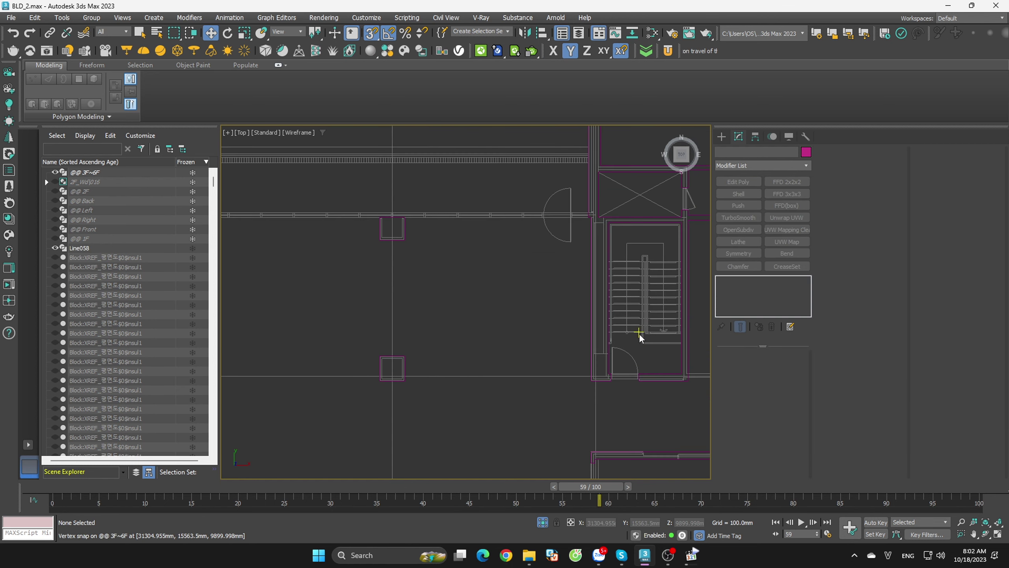
scroll(521, 306, up, 5)
scroll(400, 230, down, 2)
scroll(408, 275, down, 3)
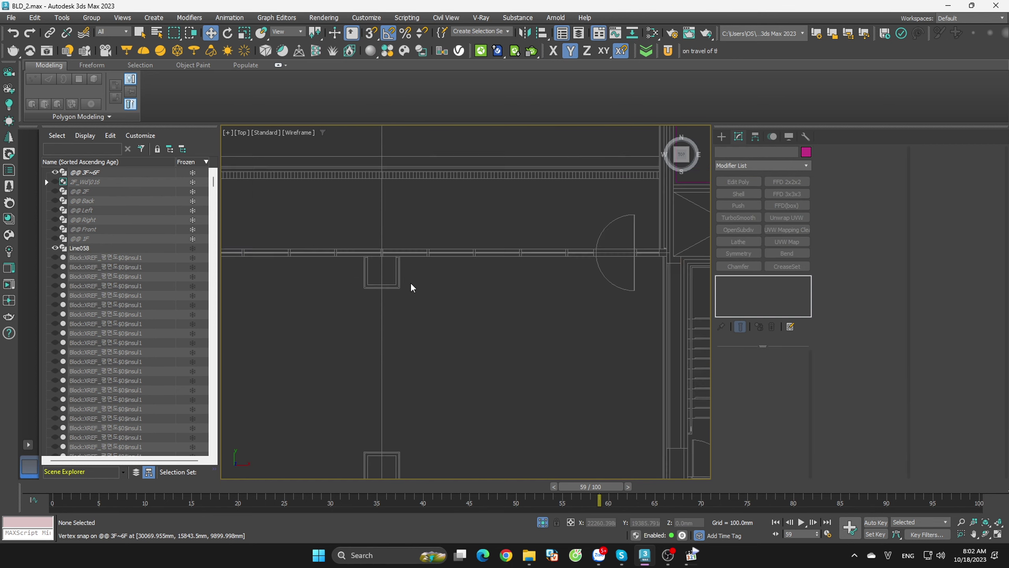
scroll(410, 278, down, 3)
scroll(570, 315, down, 2)
scroll(522, 322, down, 2)
scroll(533, 301, up, 2)
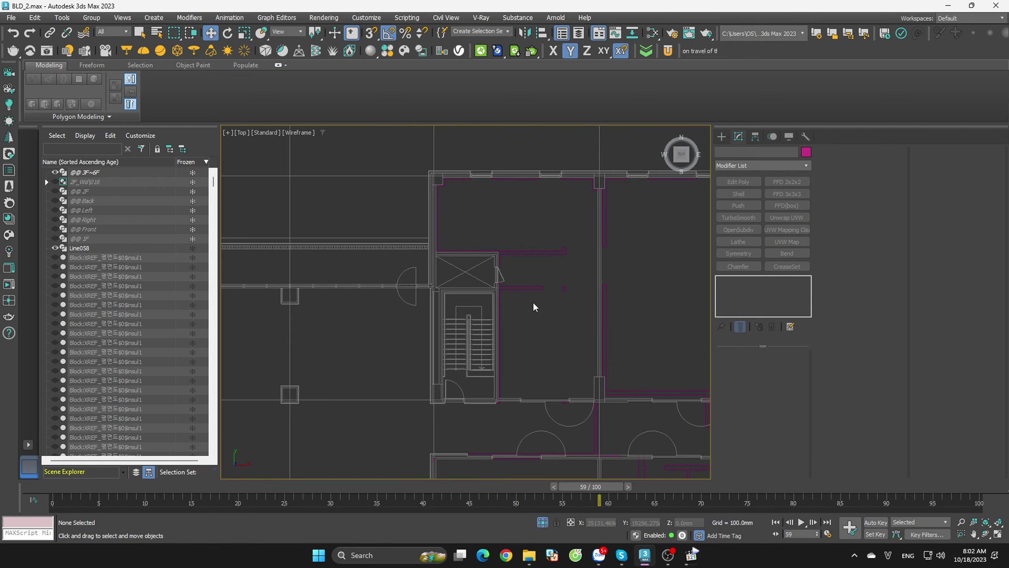
click(526, 290)
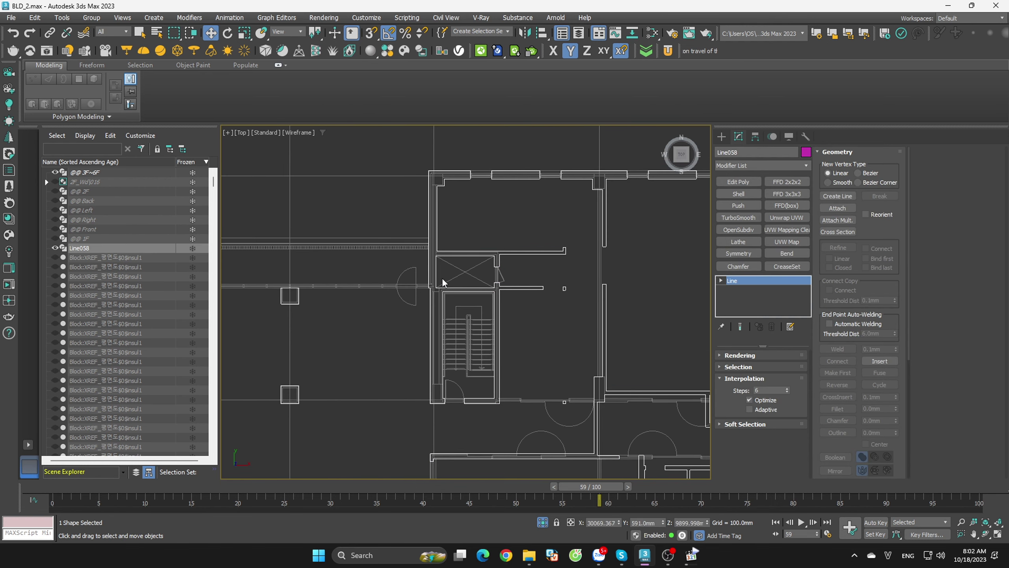
- Switch Line058 to Vertex mode and inspect the vertices at the wall junction
scroll(443, 283, down, 2)
scroll(505, 324, down, 2)
scroll(503, 314, down, 1)
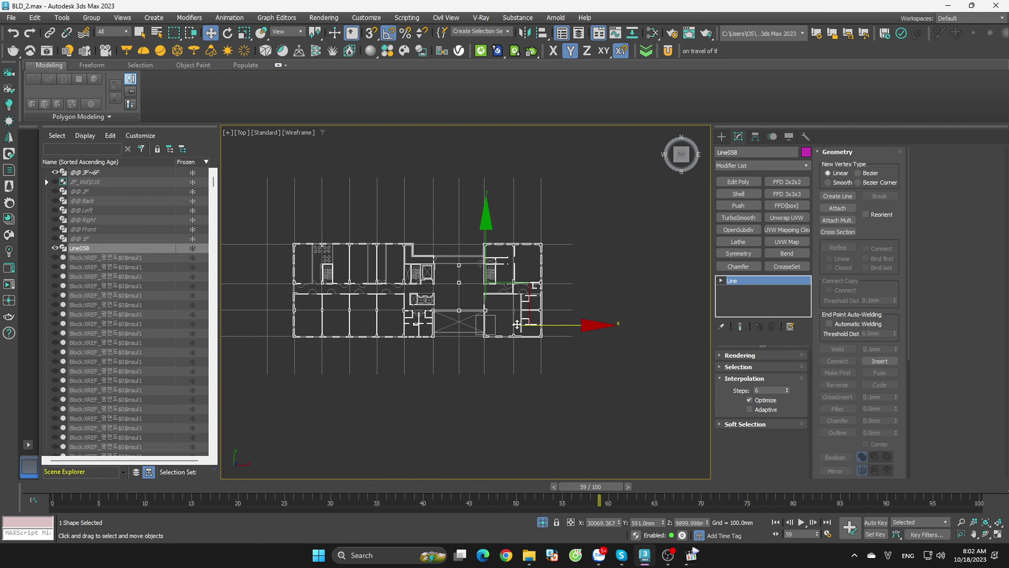
scroll(501, 306, up, 1)
scroll(499, 300, up, 2)
scroll(473, 367, up, 3)
scroll(473, 366, up, 2)
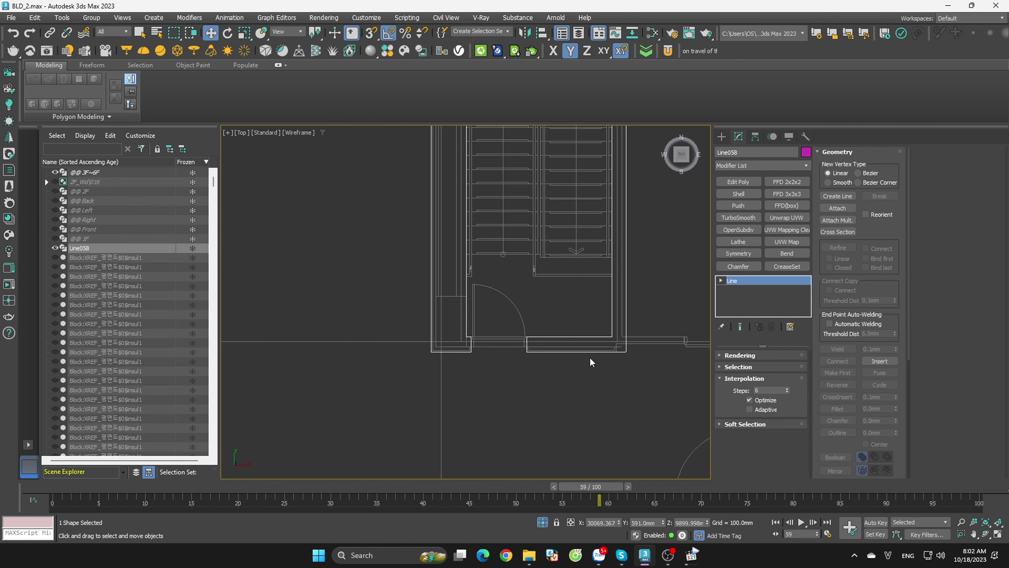
scroll(590, 357, up, 2)
scroll(592, 368, down, 5)
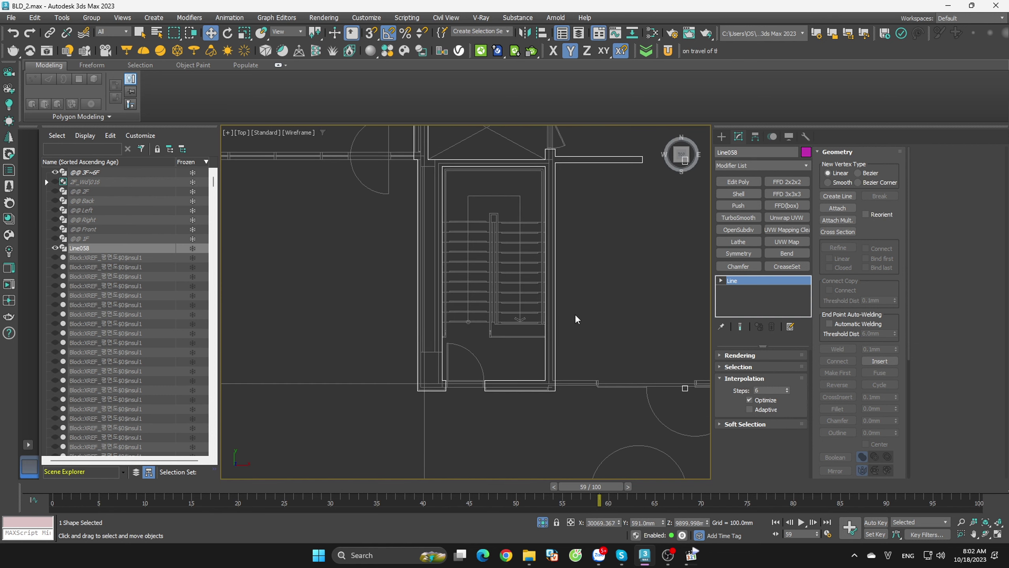
scroll(557, 220, up, 1)
scroll(559, 224, up, 3)
scroll(560, 229, down, 3)
scroll(583, 319, down, 1)
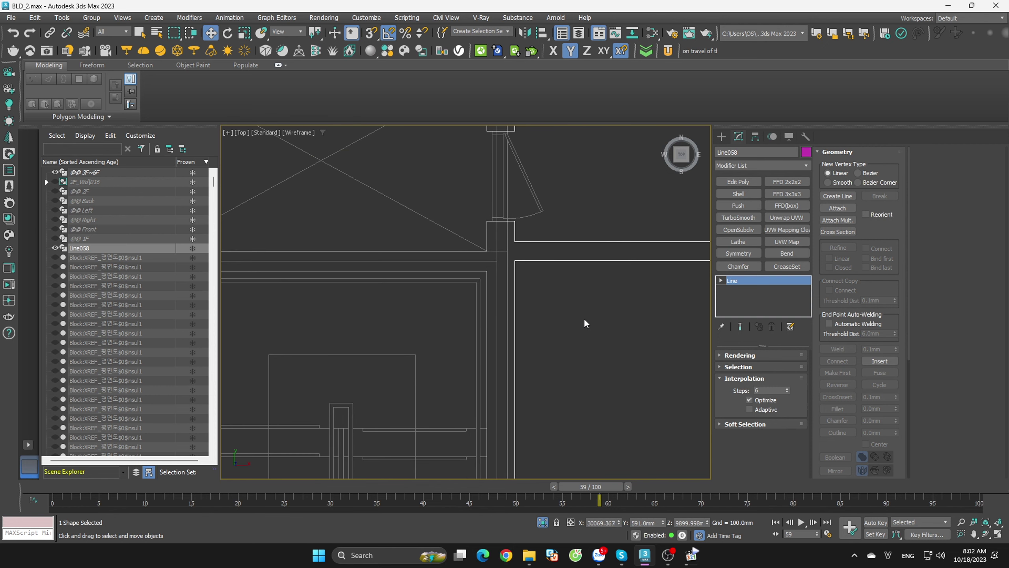
key(1)
scroll(626, 284, up, 2)
scroll(618, 296, down, 2)
click(604, 286)
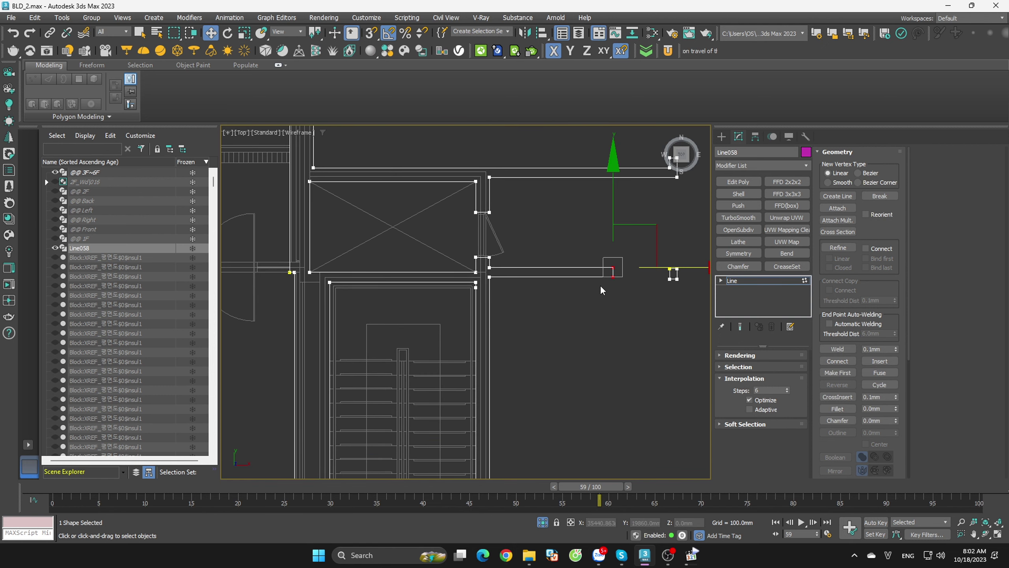
scroll(592, 292, down, 1)
drag(625, 303, 597, 279)
click(522, 261)
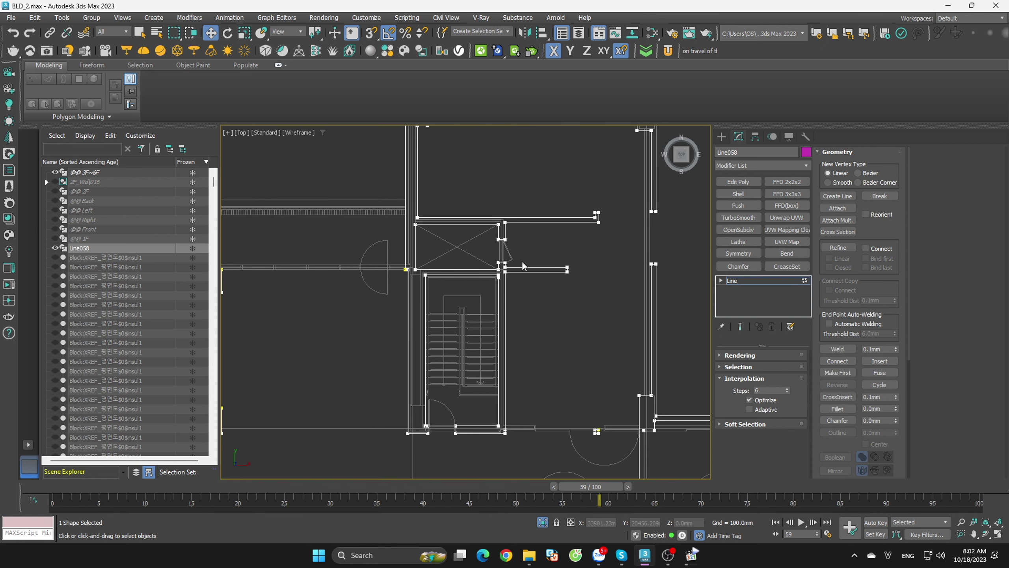
- Delete the stray vertex on Line058's right edge
scroll(516, 263, up, 3)
scroll(515, 266, up, 1)
scroll(492, 274, up, 3)
click(497, 268)
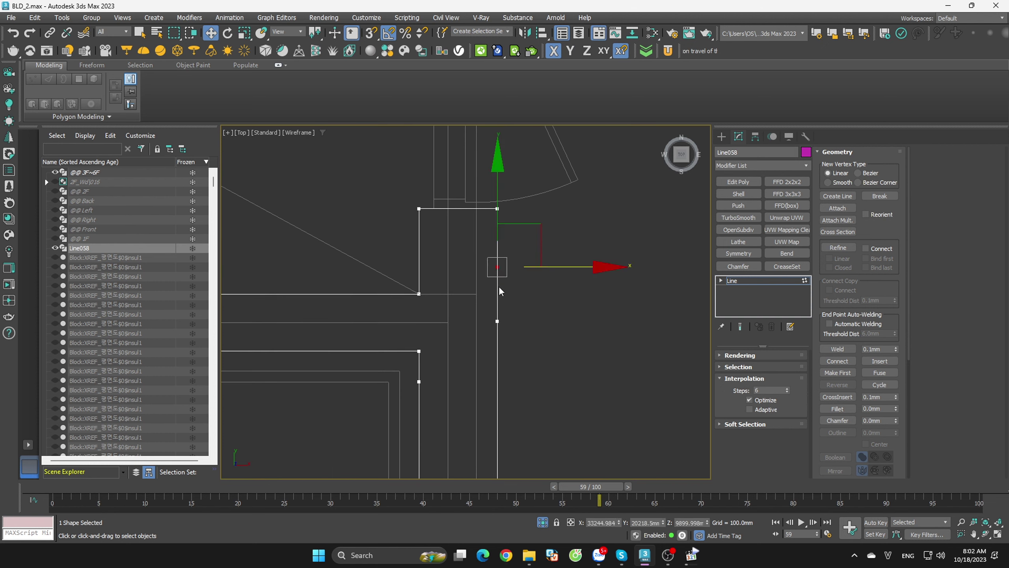
key(Delete)
scroll(561, 304, down, 2)
scroll(585, 328, down, 2)
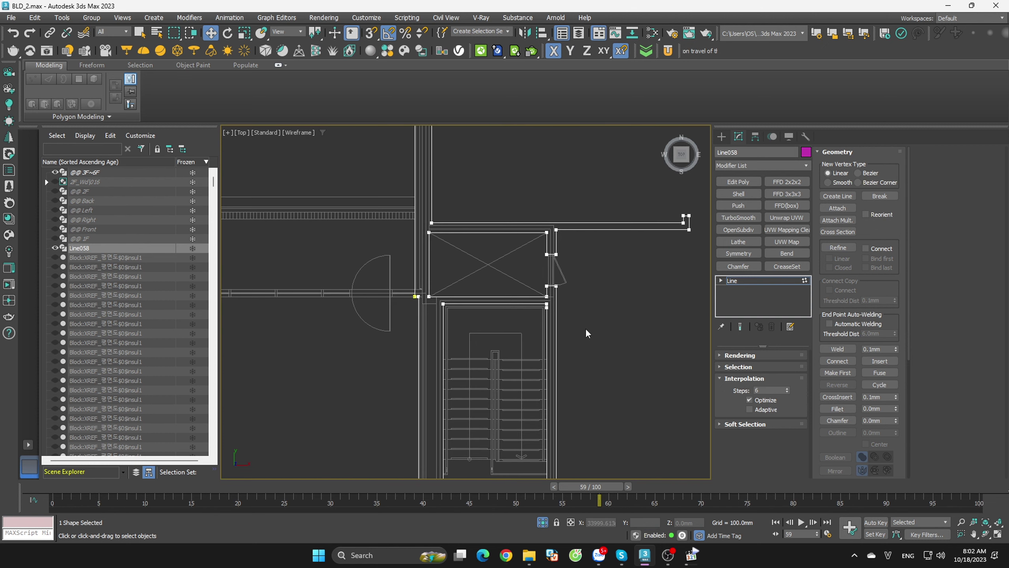
scroll(605, 330, down, 1)
scroll(563, 373, up, 4)
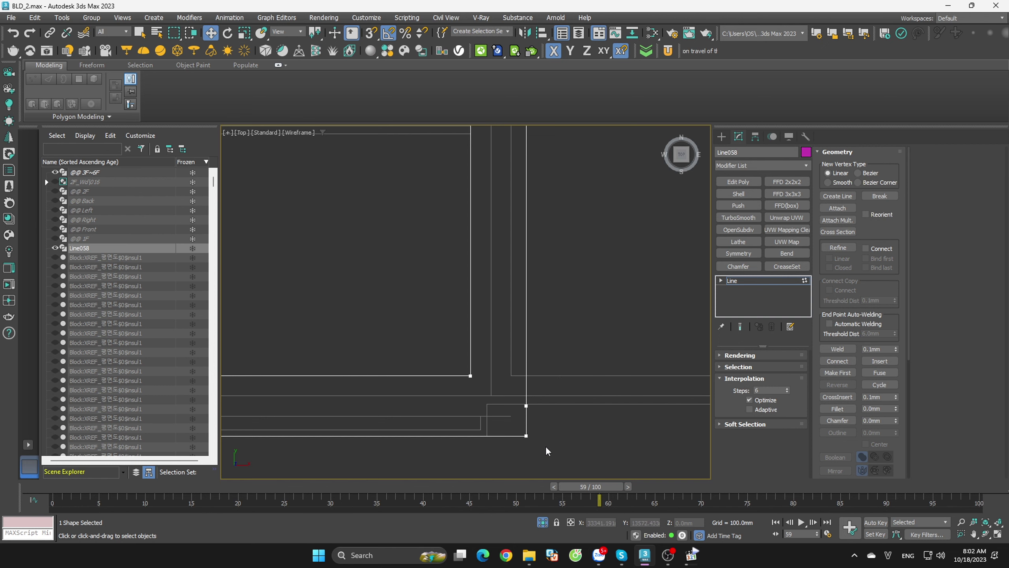
scroll(552, 448, down, 3)
- Move the two corner vertices near the stair-core door left along X and enable vertex snapping
click(535, 221)
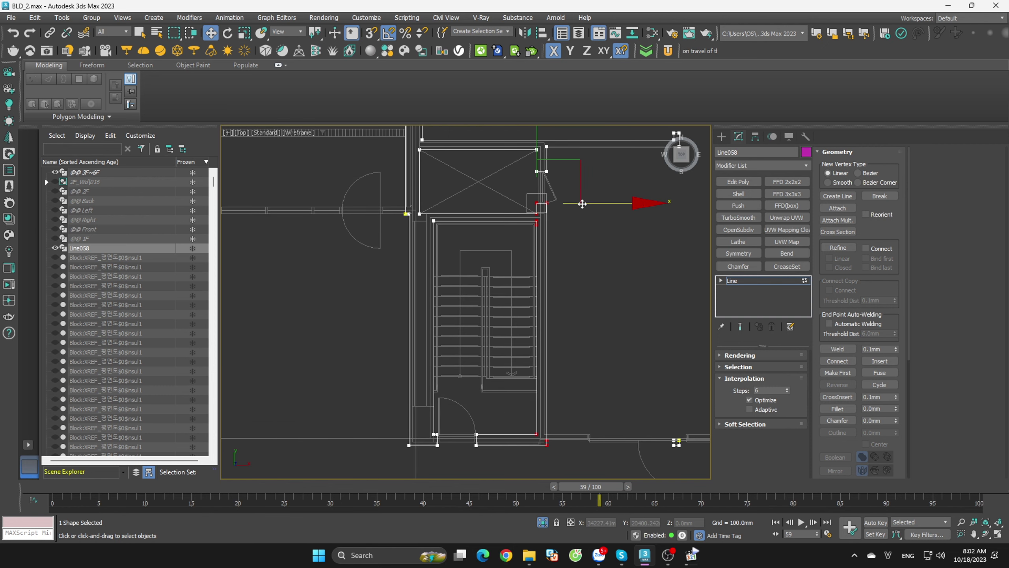
scroll(561, 440, up, 3)
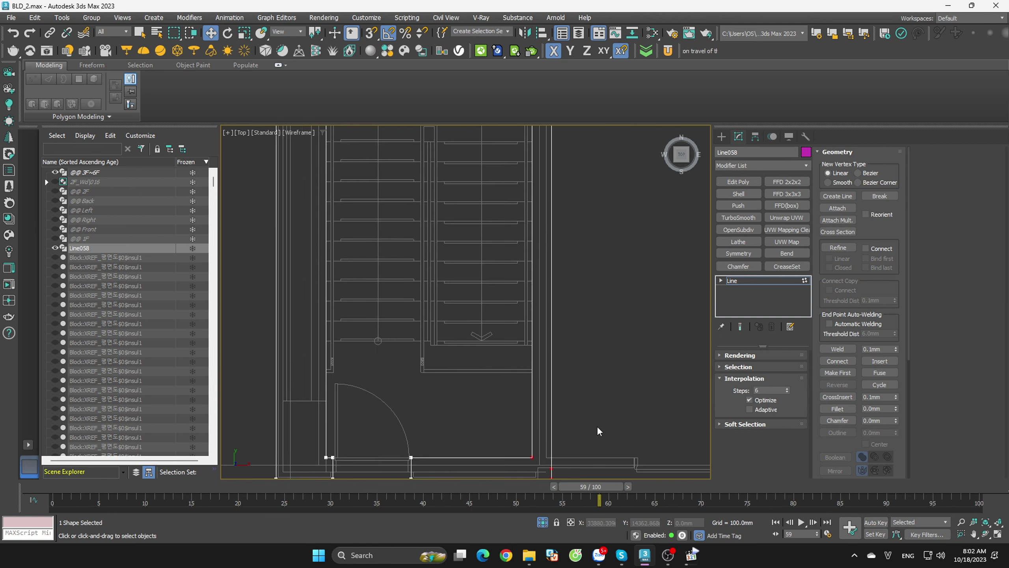
scroll(553, 341, down, 3)
scroll(549, 399, up, 3)
scroll(557, 403, up, 2)
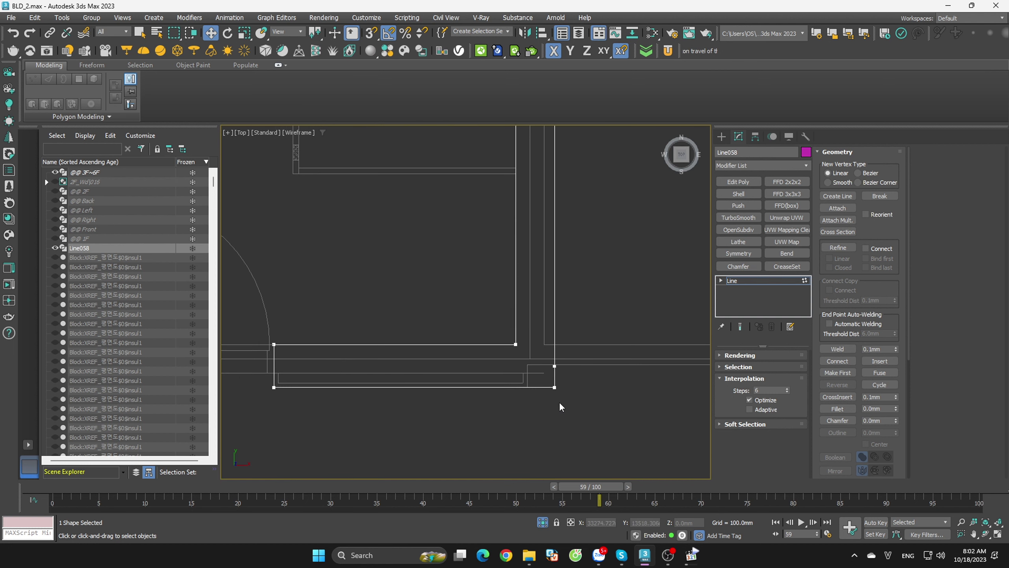
mouse_move(569, 399)
mouse_down()
mouse_move(546, 360)
mouse_move(510, 349)
mouse_up()
scroll(563, 374, up, 2)
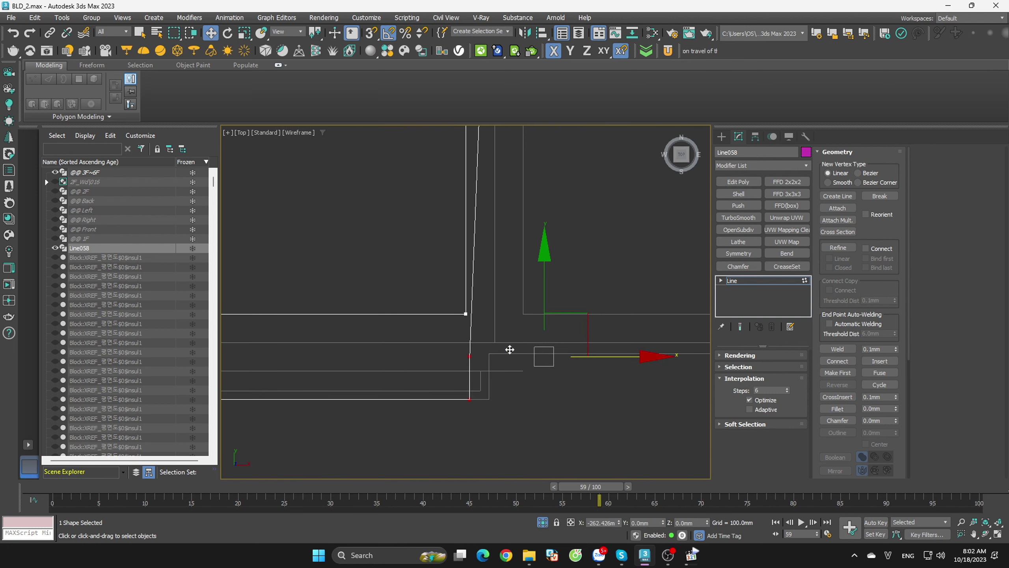
key(s)
click(564, 399)
- Snap the remaining corner vertex left onto the wall corner beside the stairwell door
scroll(549, 410, down, 3)
scroll(561, 456, down, 1)
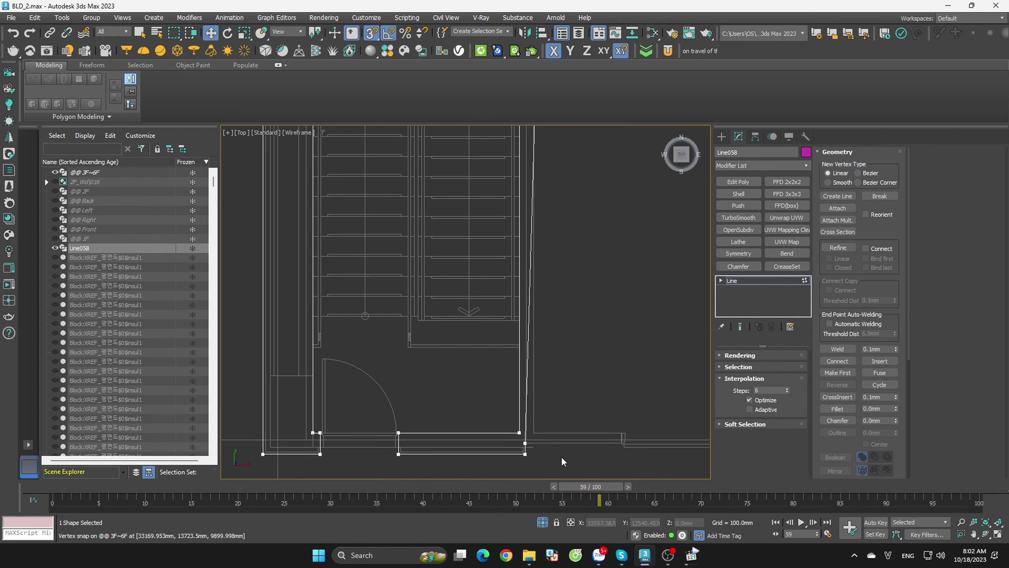
scroll(561, 456, down, 2)
scroll(578, 321, up, 2)
scroll(572, 254, up, 2)
click(558, 217)
scroll(579, 217, up, 1)
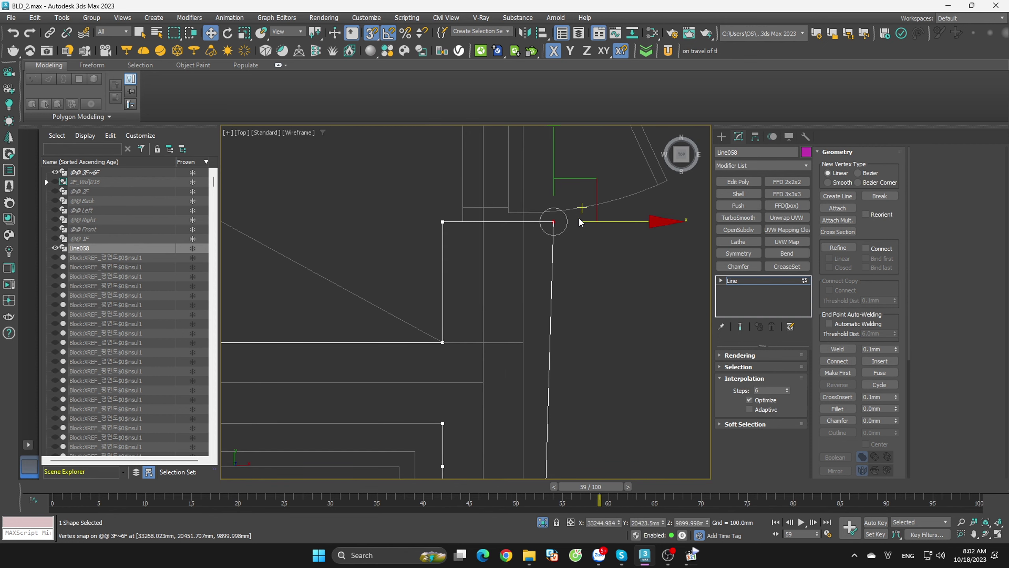
drag(592, 221, 562, 222)
scroll(568, 243, down, 3)
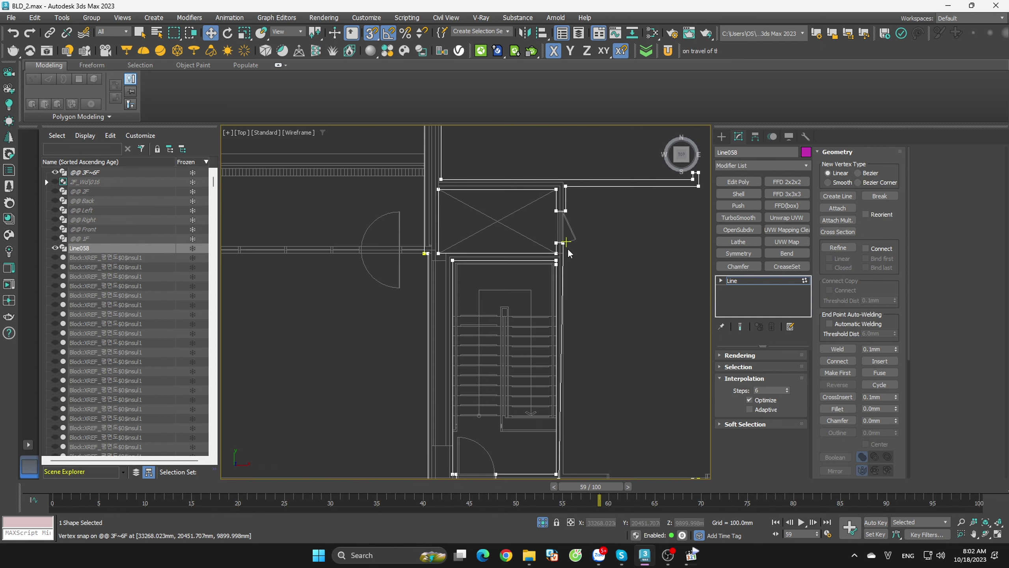
scroll(568, 332, up, 4)
scroll(565, 361, up, 2)
scroll(485, 361, up, 2)
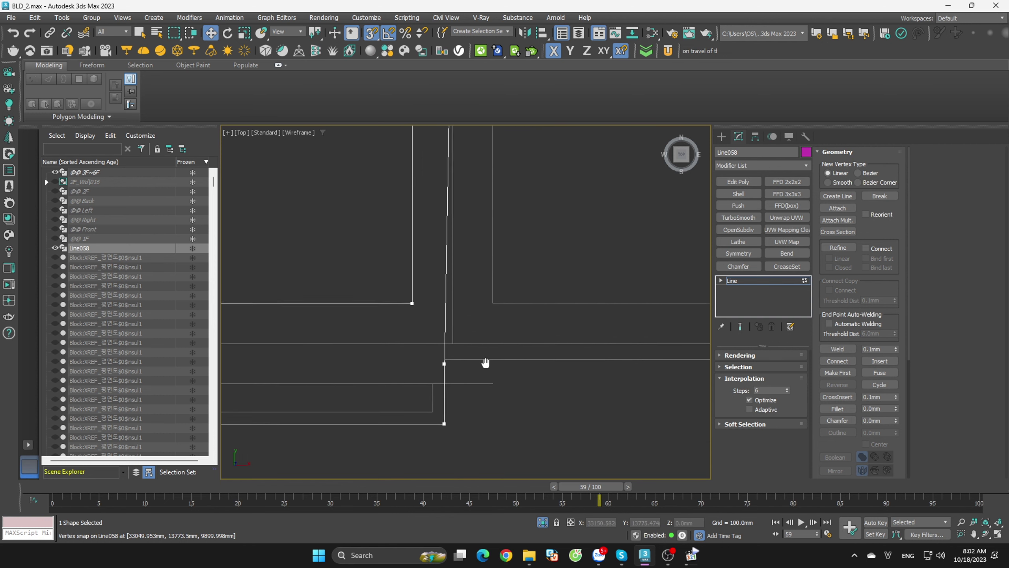
scroll(485, 361, up, 1)
- Divide the vertical Line058 segment above the vertex to add a midpoint vertex
key(2)
click(452, 314)
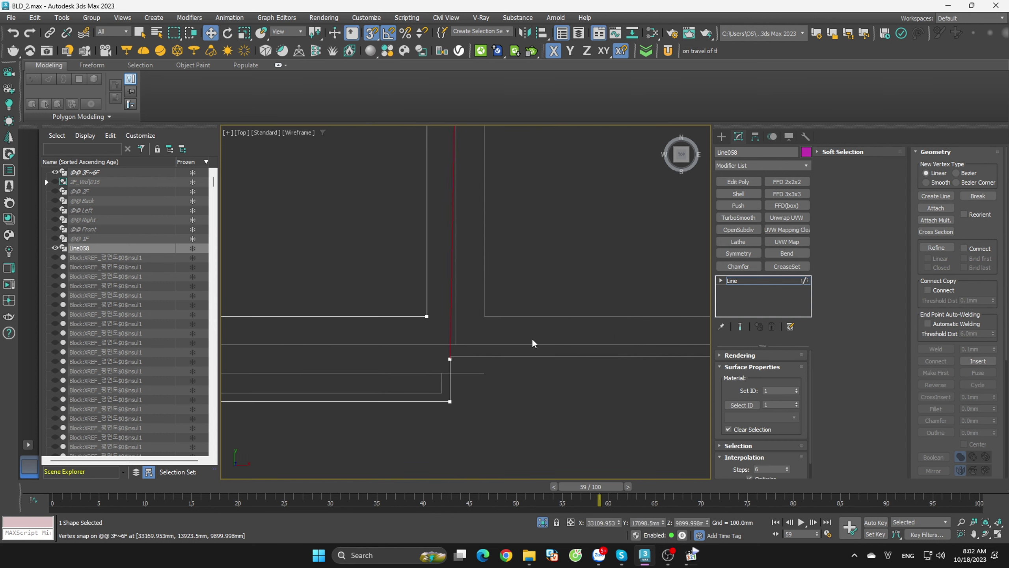
scroll(938, 364, down, 2)
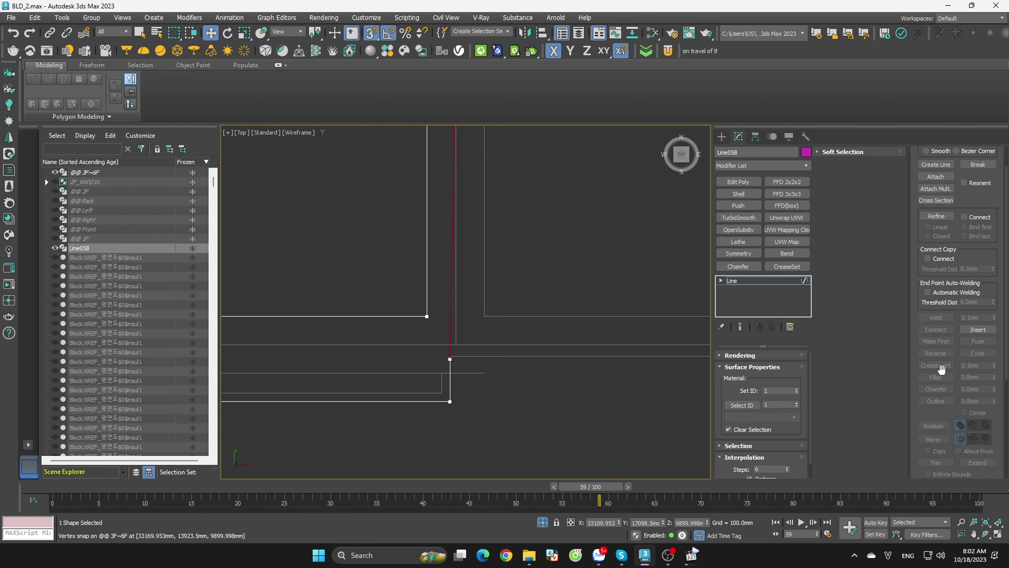
scroll(940, 378, down, 2)
scroll(944, 391, down, 2)
click(945, 393)
scroll(557, 368, down, 3)
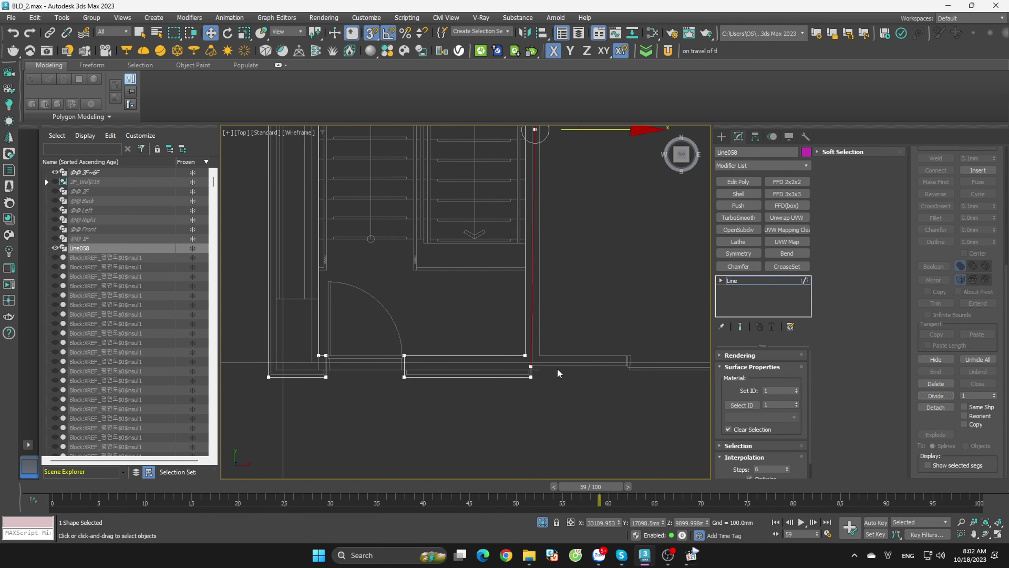
scroll(557, 367, down, 2)
scroll(570, 260, up, 3)
- Move the new midpoint vertex down onto the wall corner, constrained to the X axis
key(1)
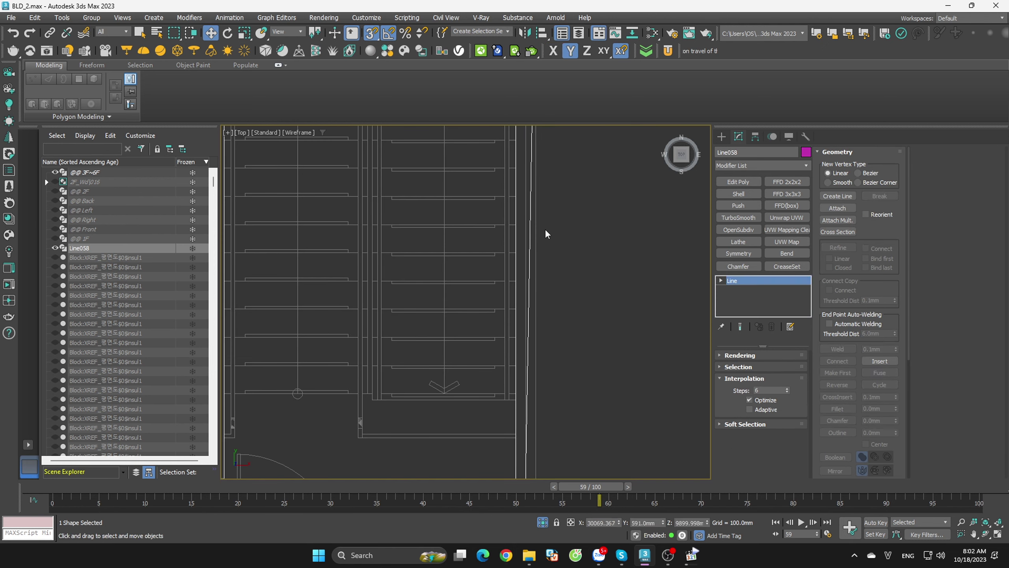
click(531, 239)
scroll(550, 239, down, 3)
mouse_move(545, 198)
mouse_down()
mouse_move(542, 317)
mouse_move(524, 392)
mouse_up()
scroll(548, 330, up, 4)
scroll(525, 392, up, 2)
key(F5)
click(536, 405)
scroll(538, 406, down, 3)
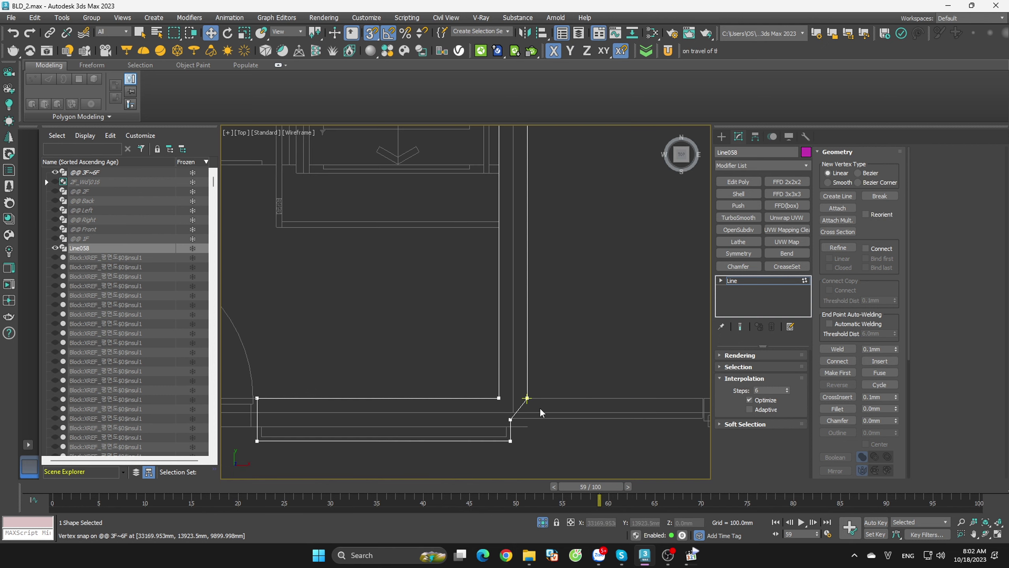
middle_drag(540, 407, 473, 345)
scroll(482, 348, up, 3)
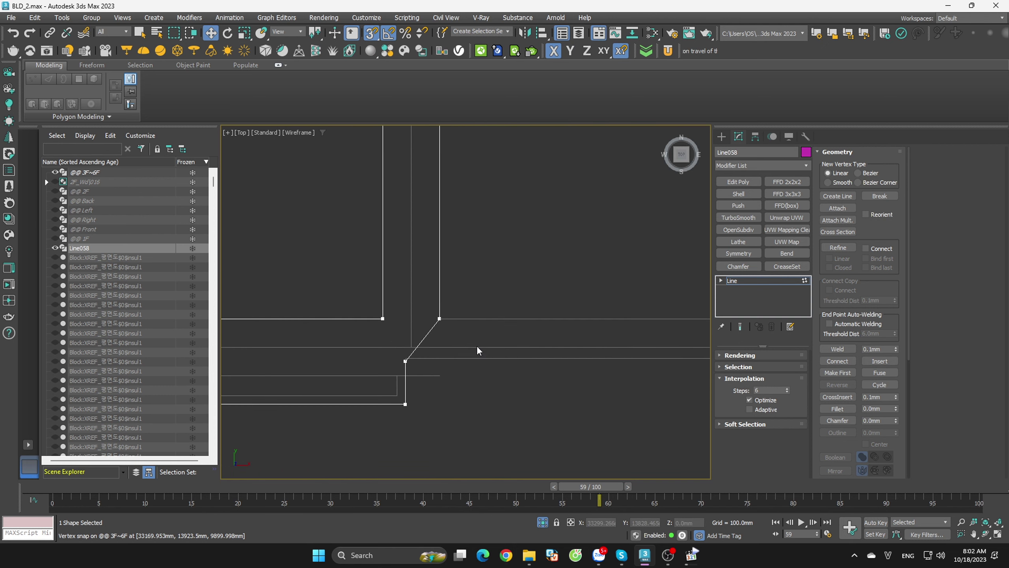
- Divide the diagonal segment at the stair core's lower corner to add a vertex
key(2)
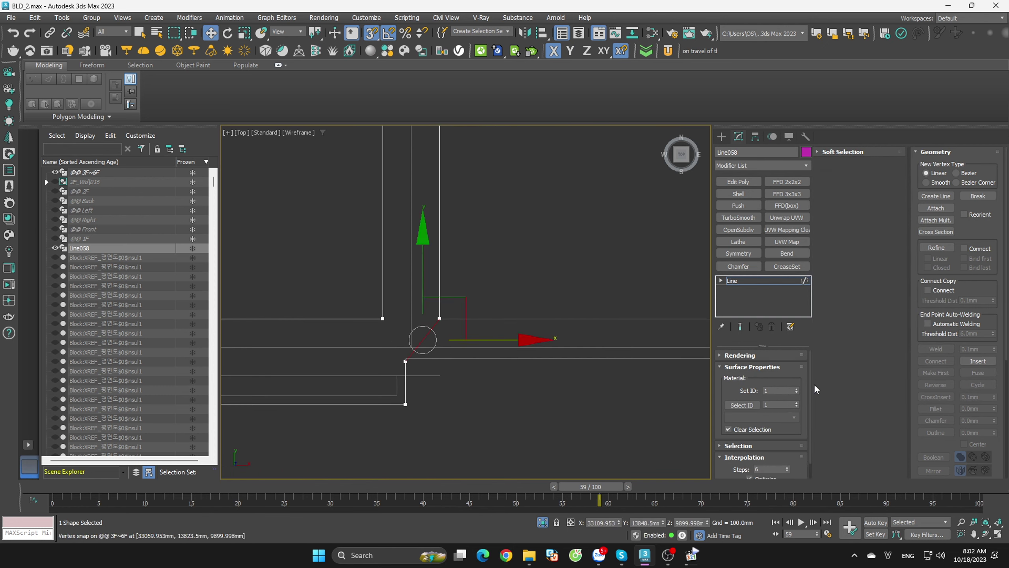
scroll(948, 347, down, 3)
scroll(939, 450, down, 3)
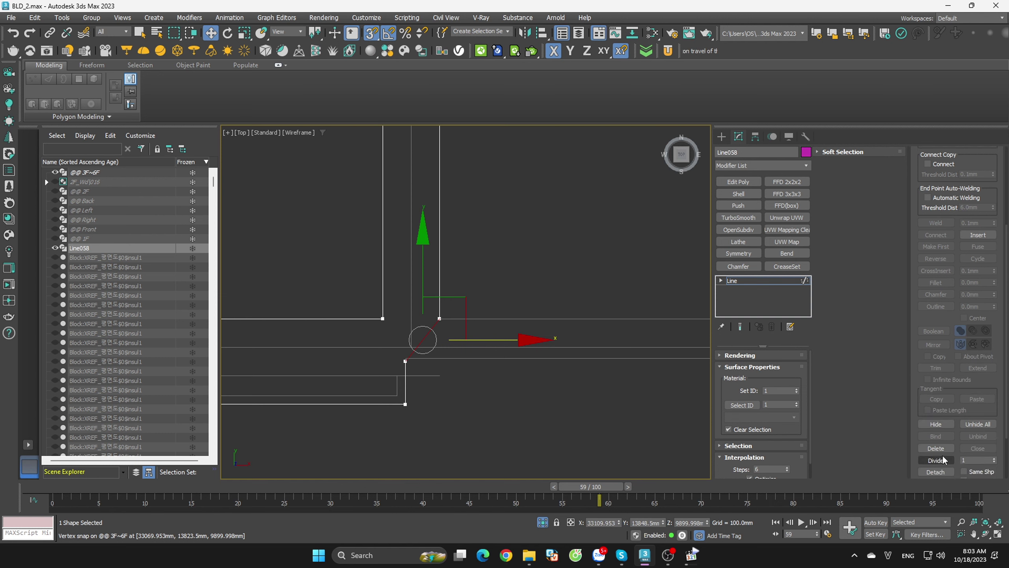
click(943, 458)
scroll(453, 339, down, 2)
key(2)
- Snap the lower corner vertex right onto the wall corner and up onto the wall line
drag(370, 327, 442, 360)
click(388, 333)
key(1)
scroll(442, 360, down, 1)
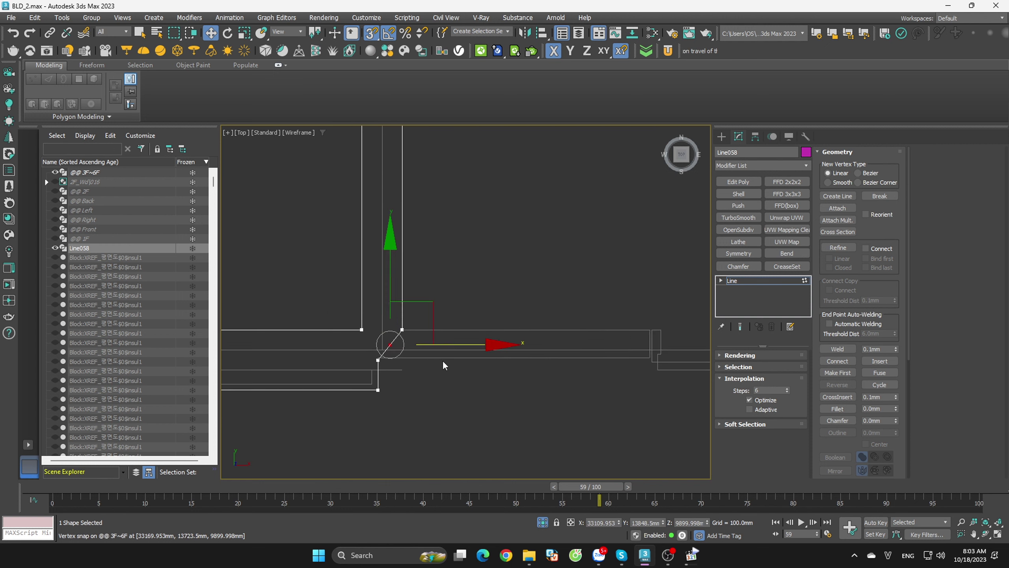
middle_drag(443, 360, 348, 335)
mouse_move(278, 336)
mouse_down()
mouse_move(575, 332)
mouse_move(497, 263)
mouse_move(497, 250)
mouse_up()
middle_drag(540, 286, 594, 305)
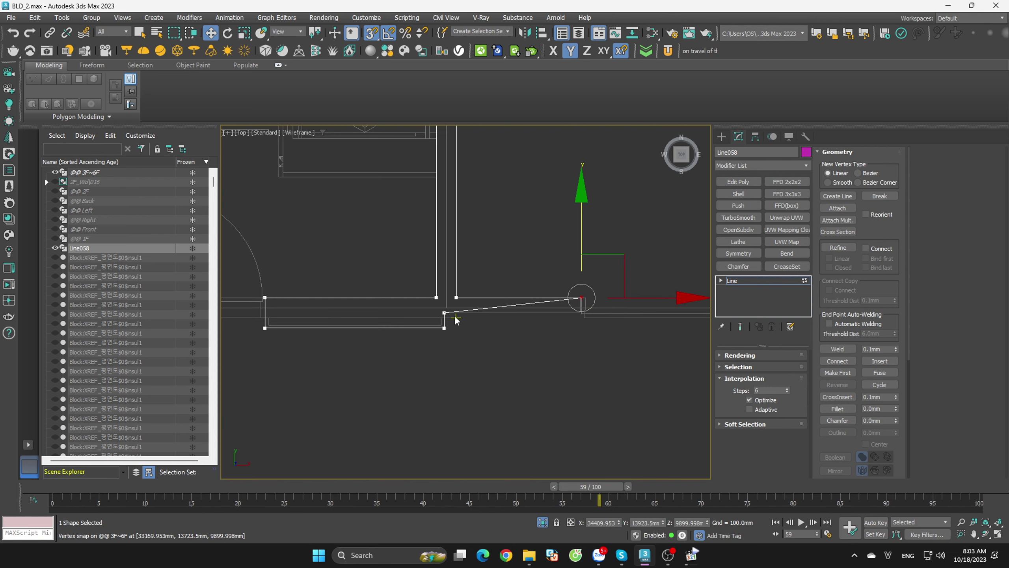
scroll(455, 318, up, 4)
- Divide the long slanted segment at its midpoint
drag(548, 320, 526, 302)
scroll(938, 438, down, 3)
scroll(937, 450, down, 2)
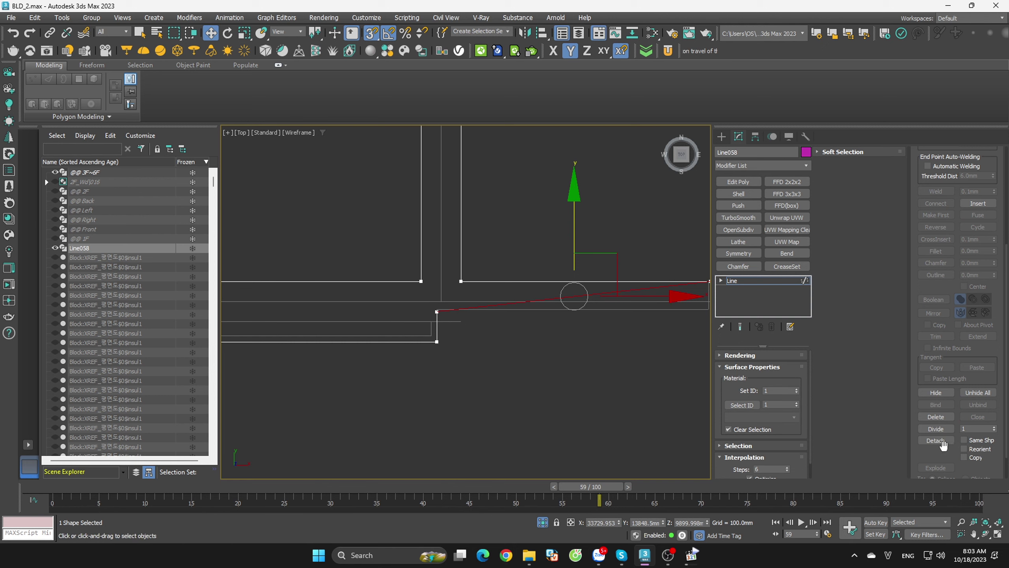
click(944, 430)
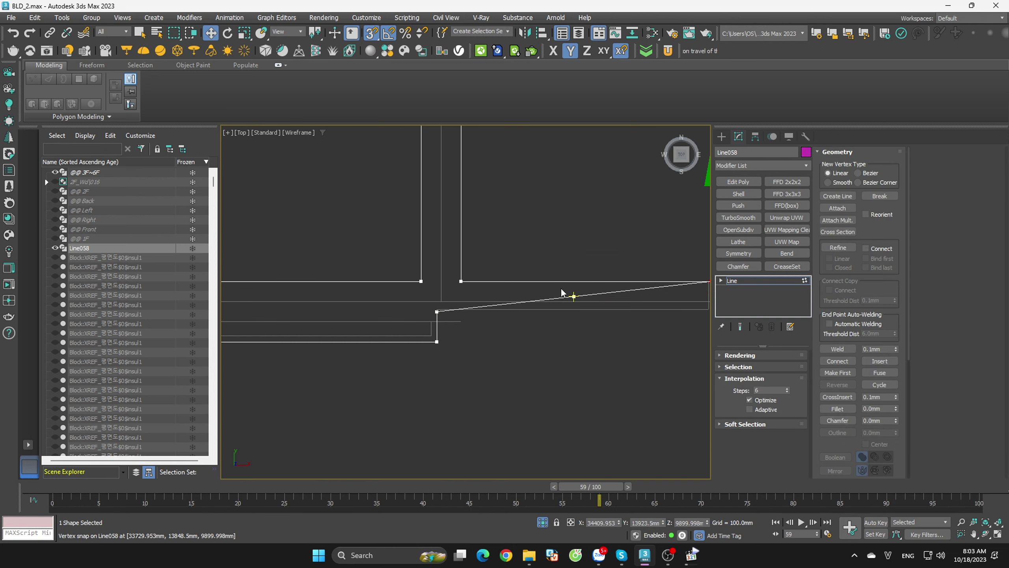
- Move the midpoint, corner and left endpoint vertices so the lower segment runs level on the wall line
click(574, 297)
middle_drag(587, 267, 395, 278)
drag(394, 277, 515, 320)
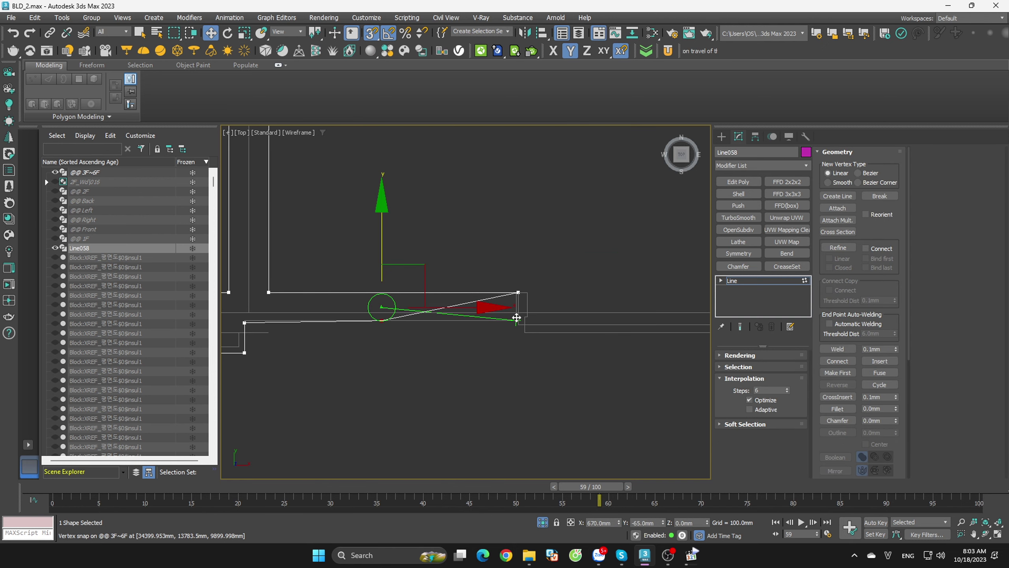
scroll(483, 320, up, 2)
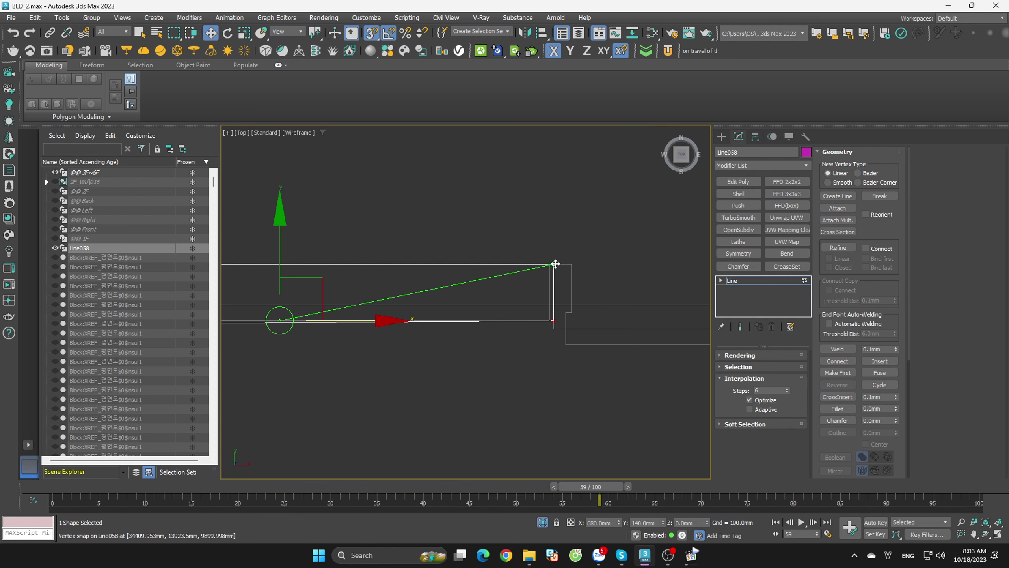
drag(554, 265, 554, 320)
scroll(558, 347, down, 2)
scroll(410, 358, up, 4)
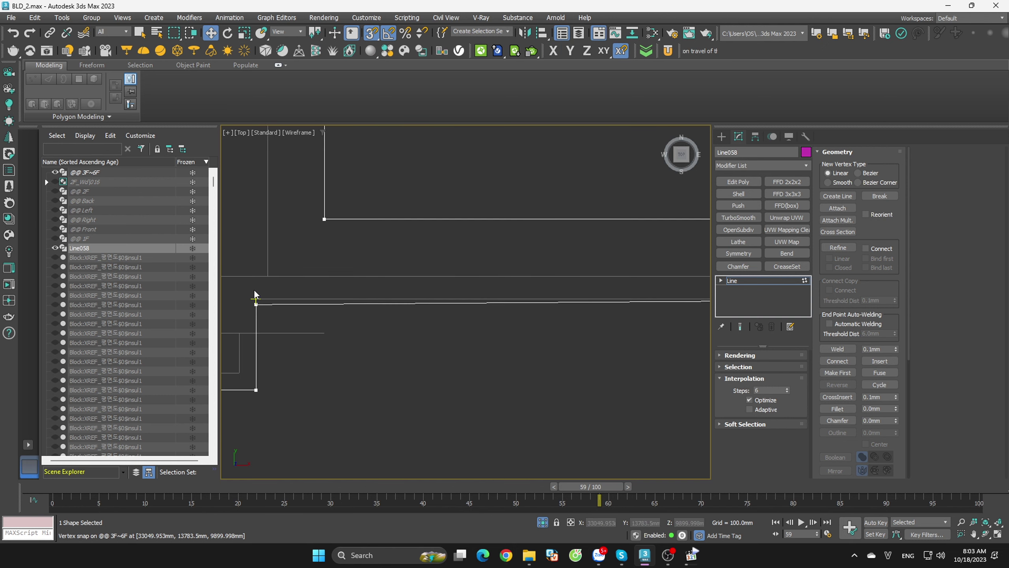
click(256, 304)
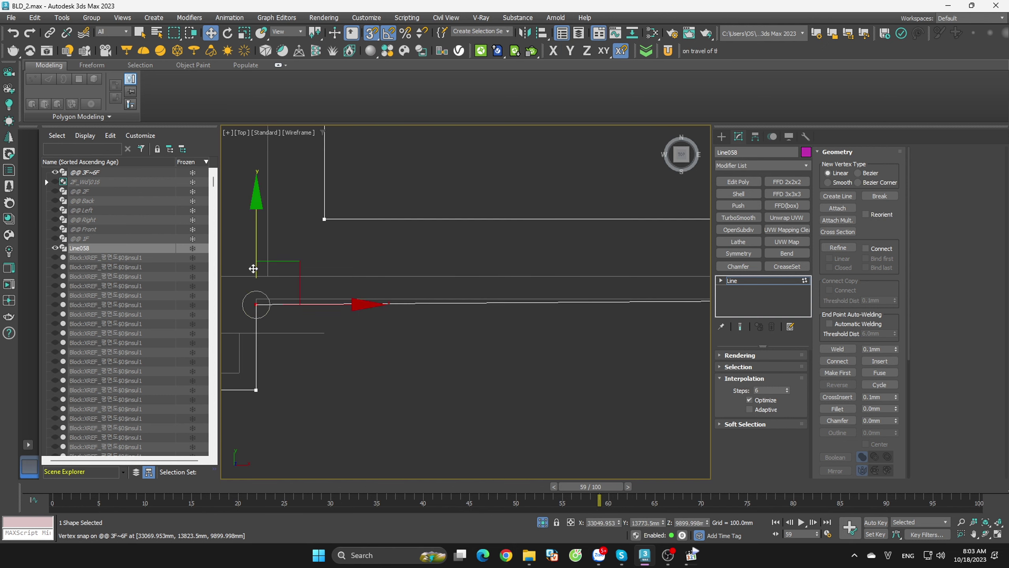
drag(262, 272, 259, 289)
click(414, 360)
- Delete the stray small square segment from Line058
scroll(414, 360, down, 2)
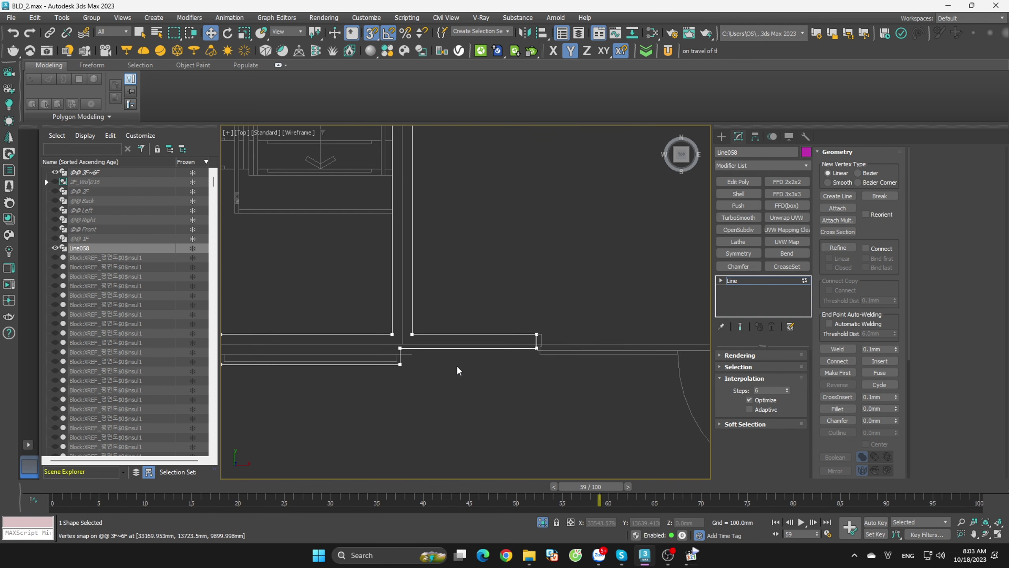
scroll(456, 365, down, 2)
scroll(483, 379, down, 1)
scroll(556, 392, up, 3)
click(551, 392)
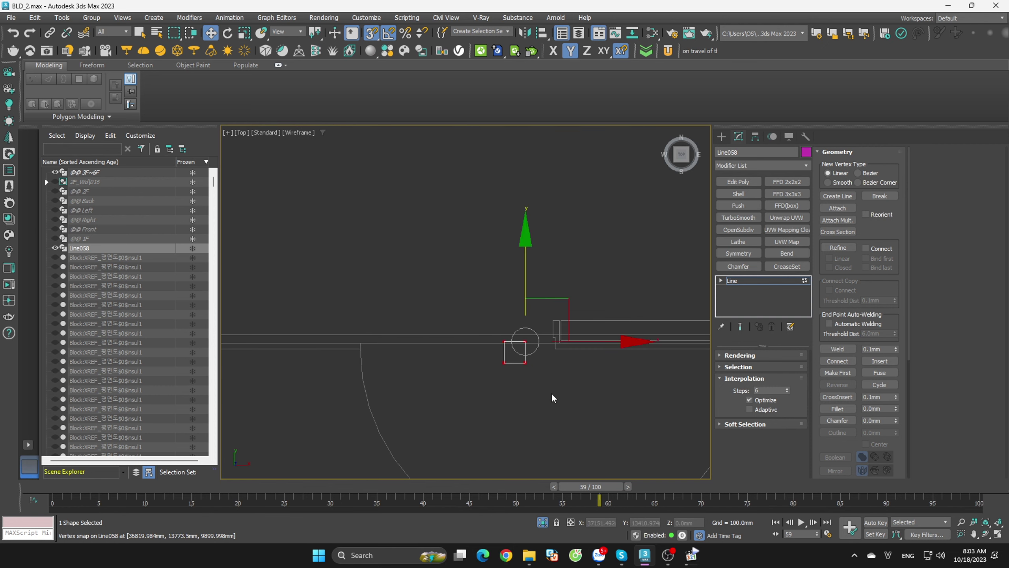
key(Delete)
scroll(550, 392, down, 3)
mouse_move(550, 392)
middle_down()
mouse_move(509, 404)
mouse_move(438, 395)
middle_up()
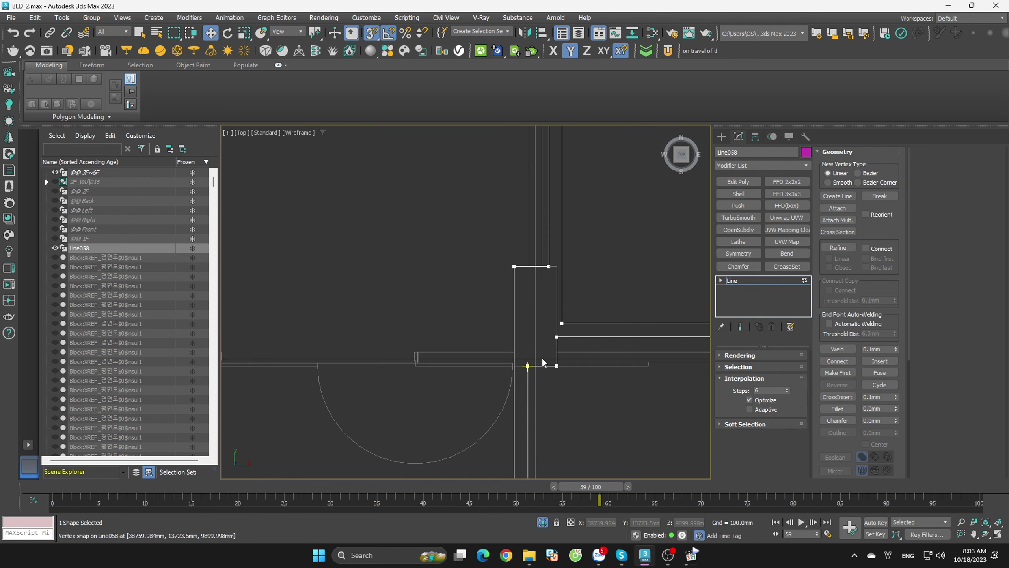
- Delete the extra unwanted segments of Line058
scroll(554, 368, down, 3)
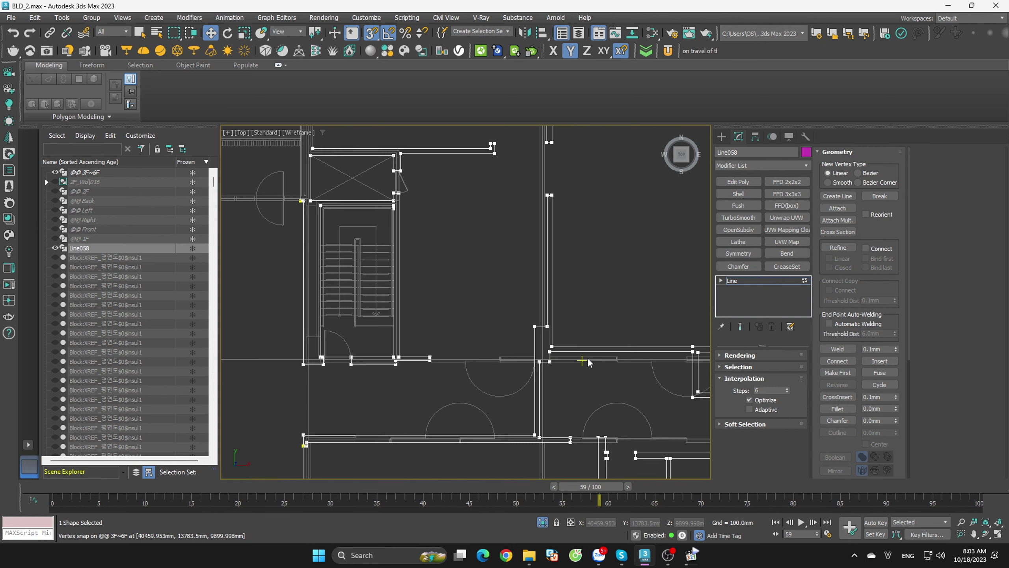
scroll(564, 365, down, 2)
scroll(566, 367, down, 2)
scroll(564, 366, up, 1)
scroll(565, 366, up, 4)
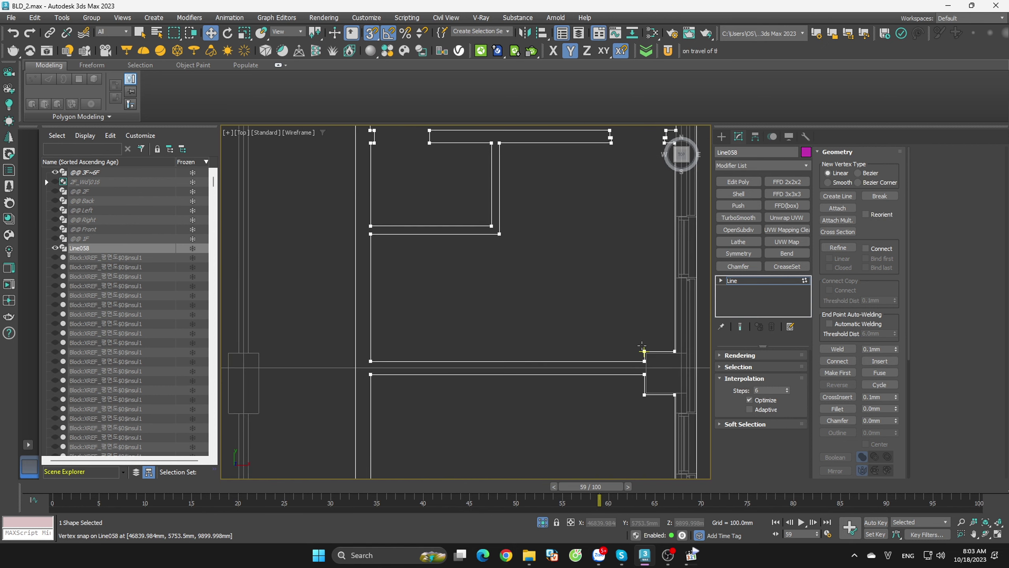
scroll(603, 319, down, 5)
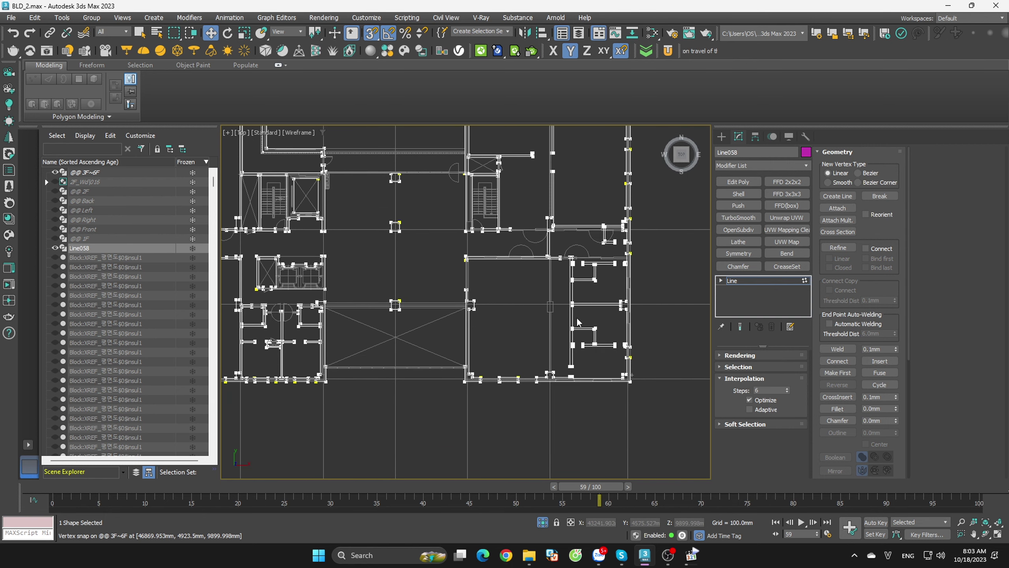
scroll(457, 319, up, 5)
scroll(457, 319, down, 5)
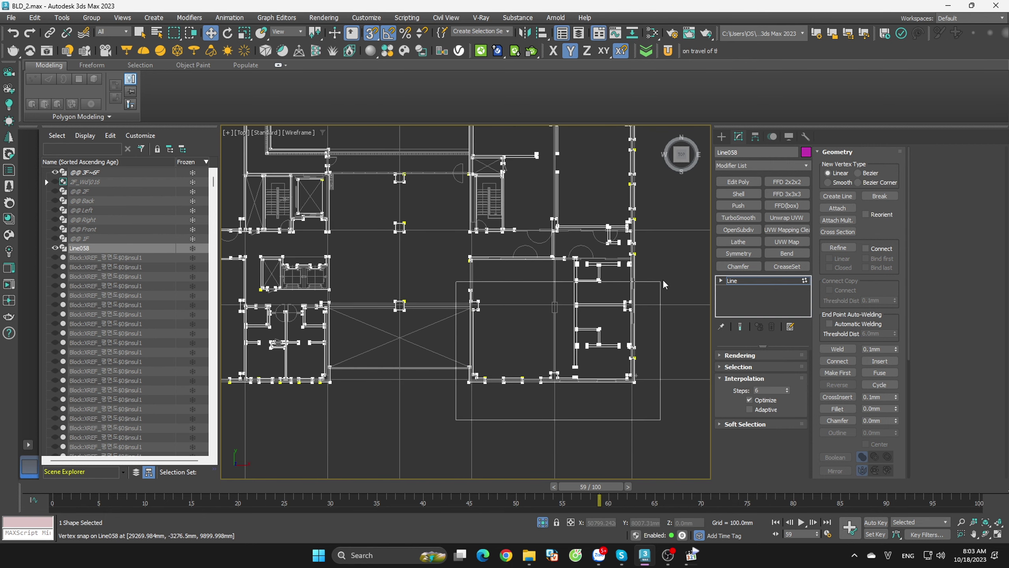
scroll(655, 243, up, 5)
scroll(652, 237, up, 3)
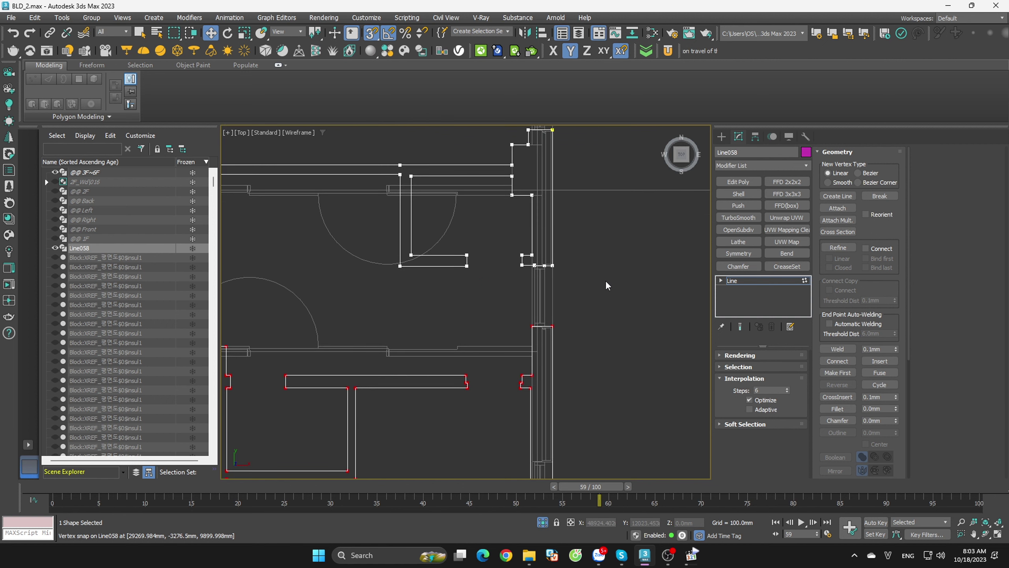
key(Delete)
- Check the wall and door corners and the whole L-shaped wall outline
middle_drag(612, 336, 609, 342)
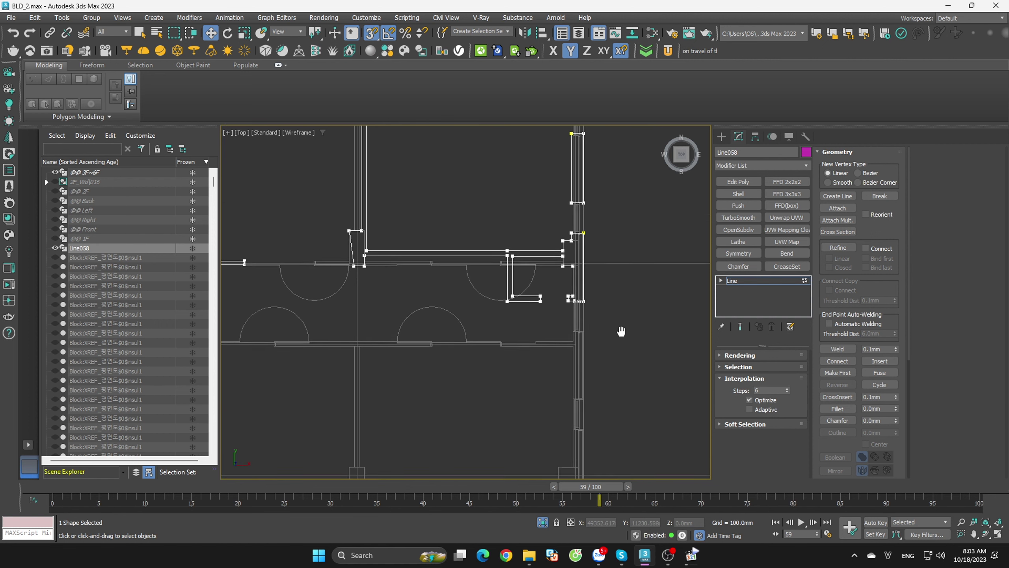
scroll(609, 342, up, 2)
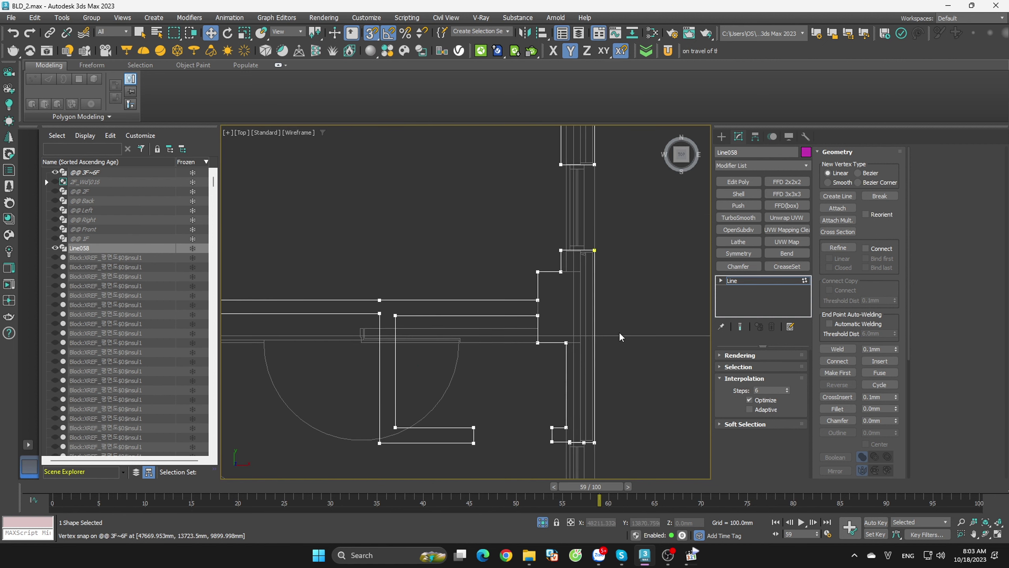
scroll(626, 329, down, 2)
scroll(652, 310, down, 2)
scroll(599, 149, up, 4)
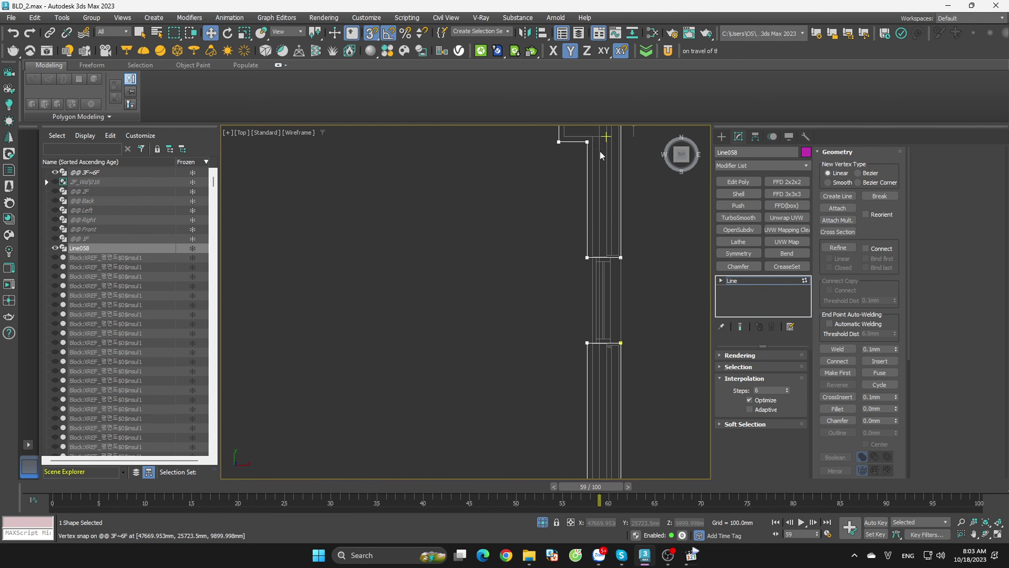
middle_drag(595, 254, 596, 271)
scroll(596, 271, down, 3)
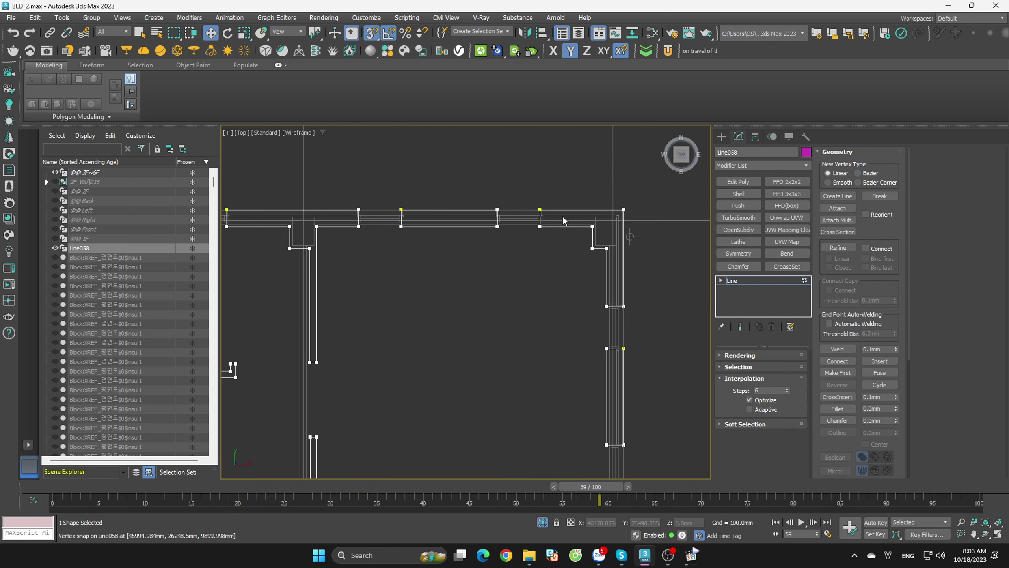
scroll(360, 239, up, 3)
- Review the outline from the left wall junction across the upper floor plan
mouse_move(360, 238)
middle_down()
mouse_move(510, 272)
mouse_move(663, 285)
middle_up()
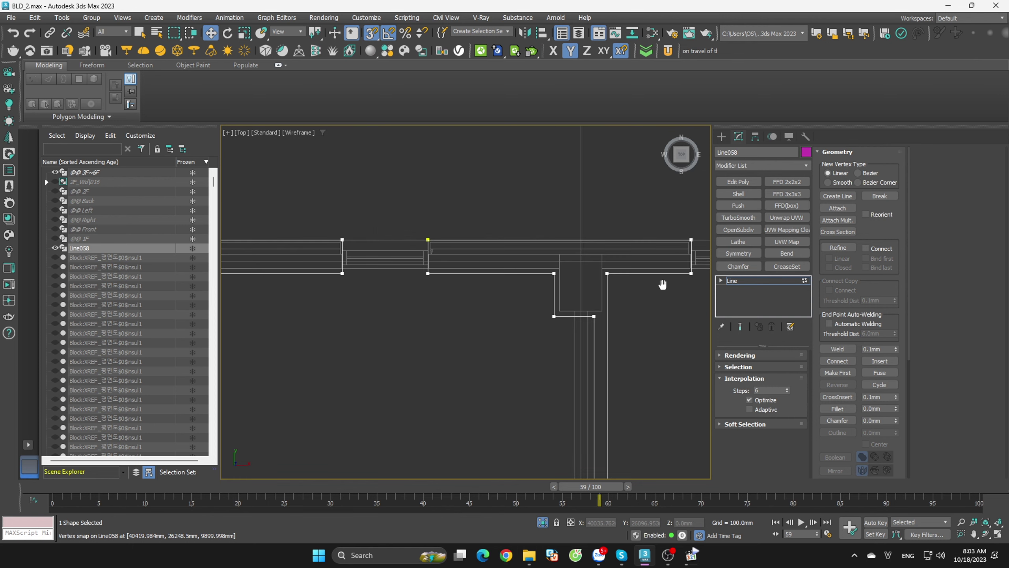
scroll(534, 289, down, 3)
scroll(613, 266, down, 2)
scroll(611, 265, down, 2)
scroll(340, 248, up, 3)
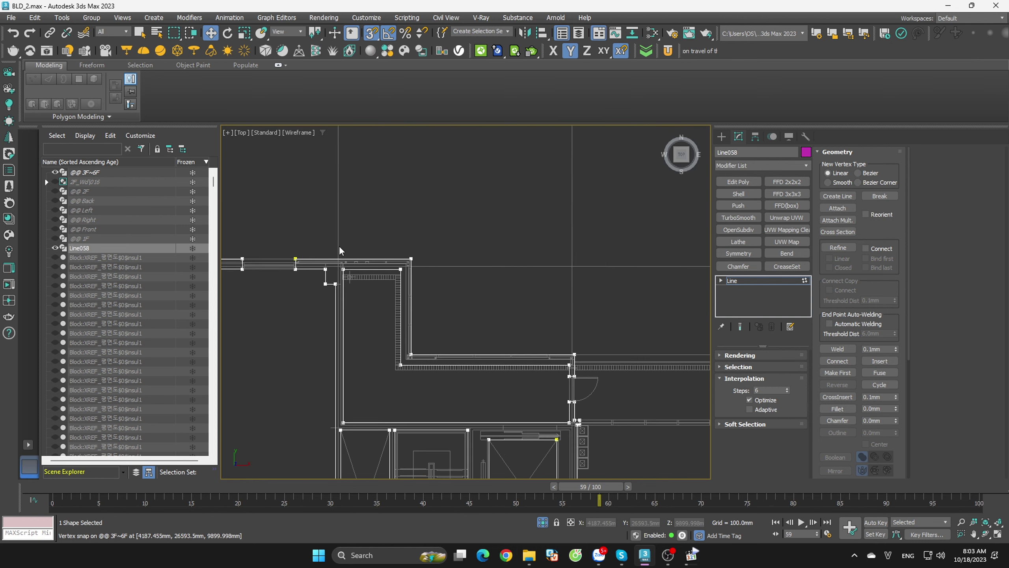
scroll(340, 249, up, 1)
scroll(570, 287, down, 3)
scroll(568, 271, up, 2)
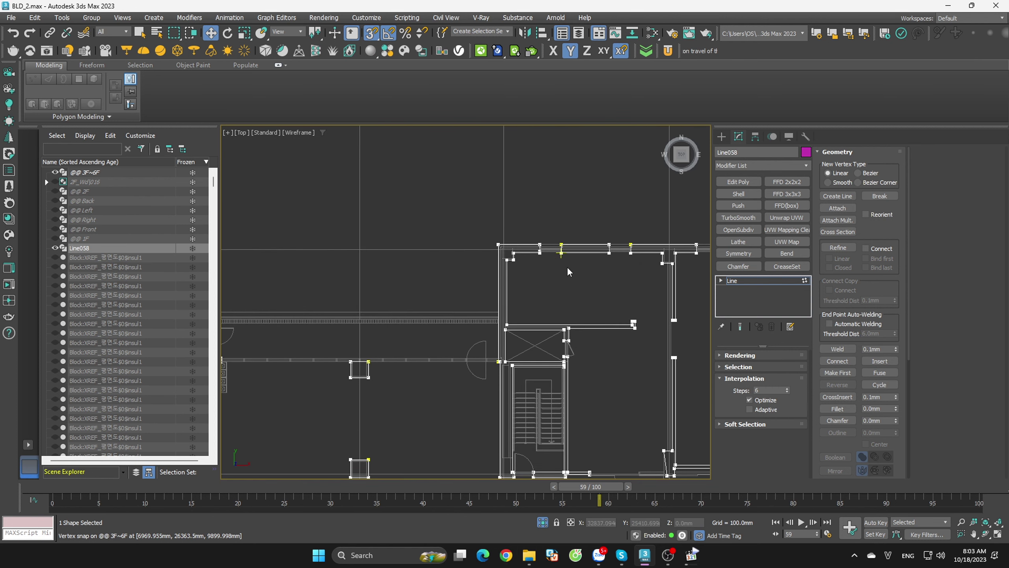
scroll(568, 272, up, 2)
scroll(532, 284, down, 1)
scroll(557, 302, down, 2)
middle_drag(590, 327, 541, 262)
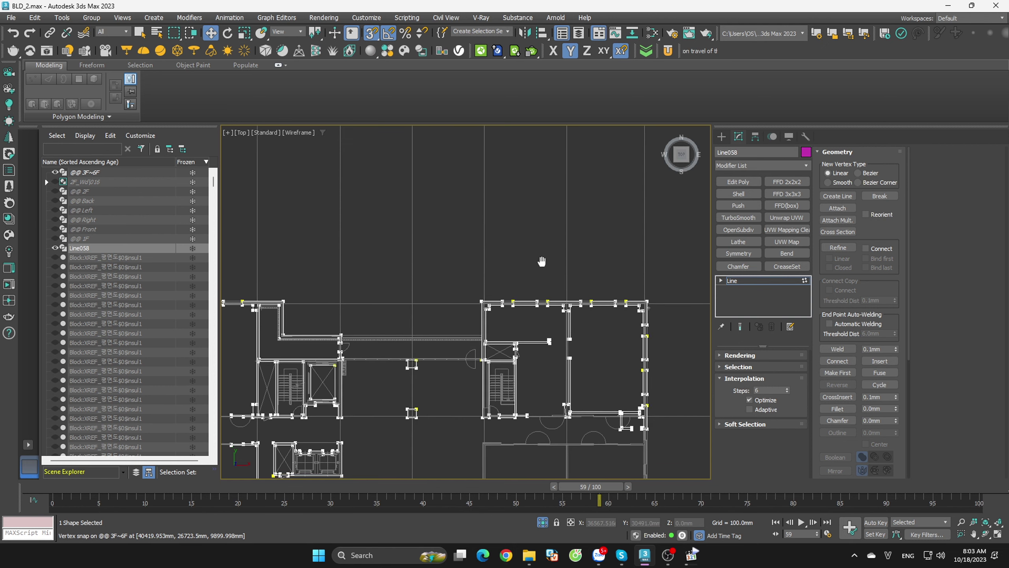
scroll(542, 261, up, 2)
scroll(492, 268, up, 2)
scroll(539, 238, down, 2)
scroll(541, 251, up, 3)
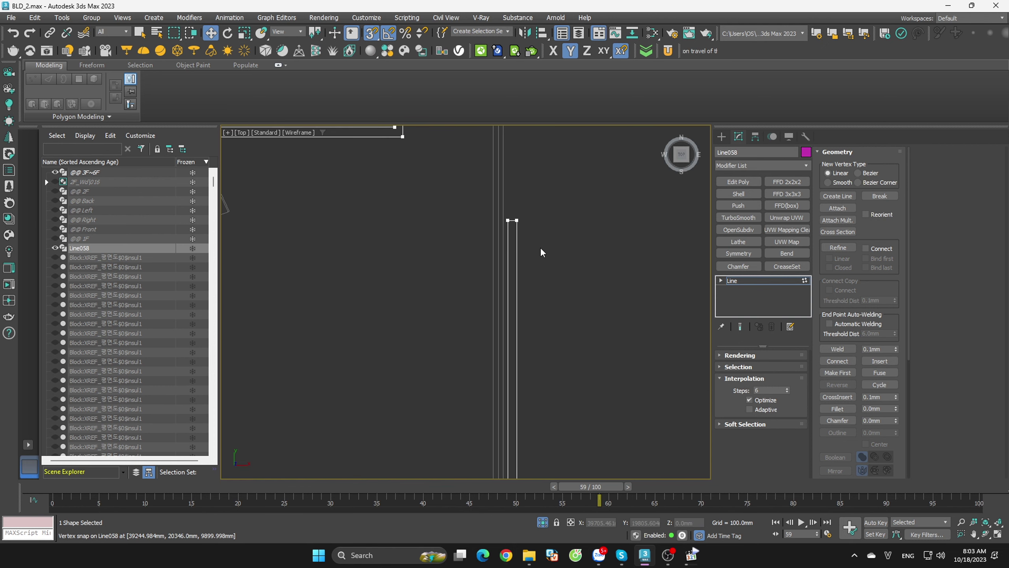
scroll(546, 263, down, 4)
scroll(463, 350, down, 2)
scroll(683, 416, up, 1)
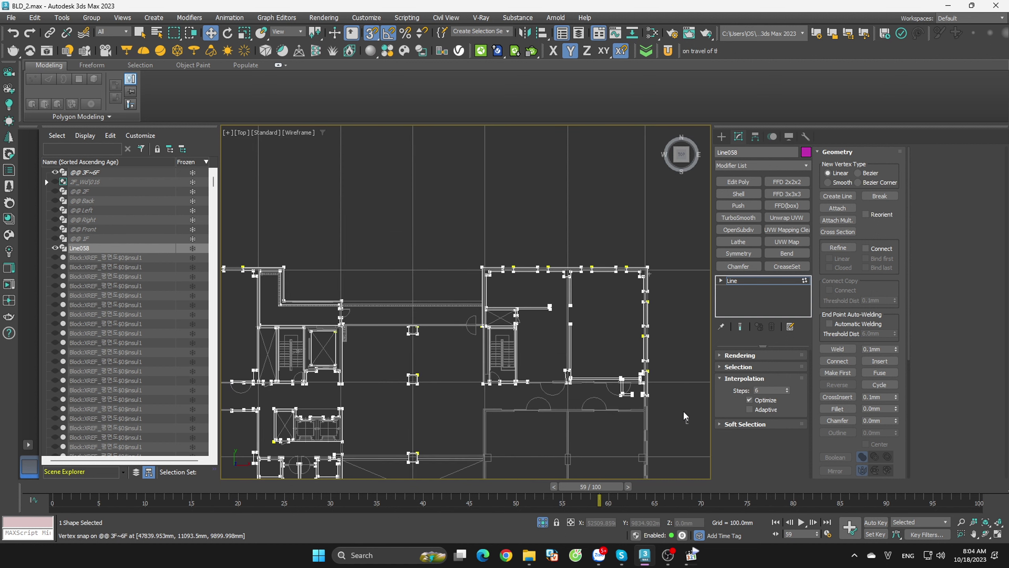
scroll(669, 275, up, 2)
- Delete two unwanted wall vertices and the short vertical wall lines from Line058
scroll(555, 362, up, 1)
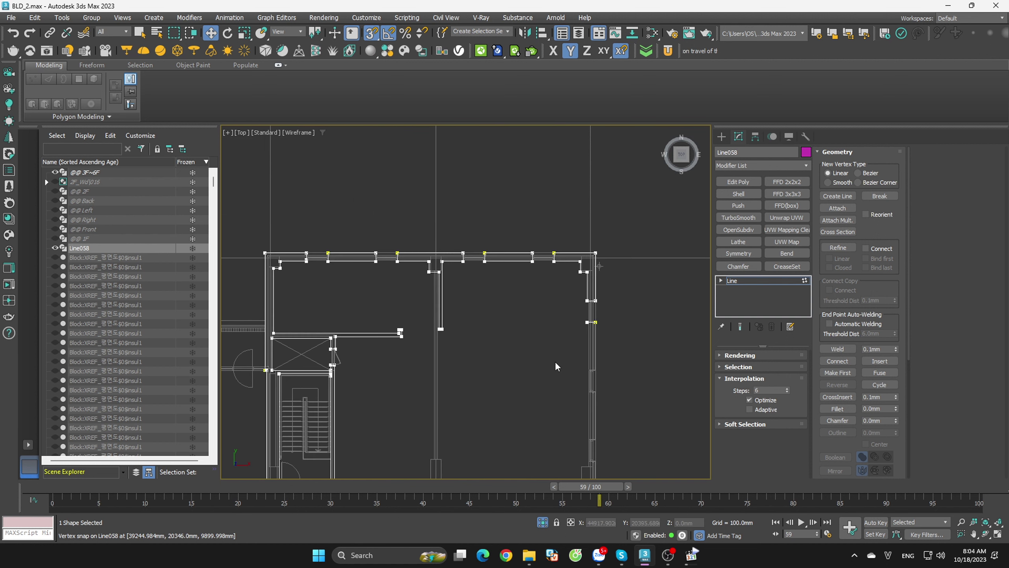
drag(651, 360, 526, 312)
key(Delete)
scroll(560, 256, up, 2)
mouse_move(522, 290)
middle_down()
mouse_move(475, 333)
mouse_move(458, 304)
middle_up()
scroll(458, 304, up, 2)
drag(412, 422, 412, 416)
key(Delete)
- Inspect the outline's corner vertices at the wall corner, then clear the vertex selection
scroll(472, 259, up, 2)
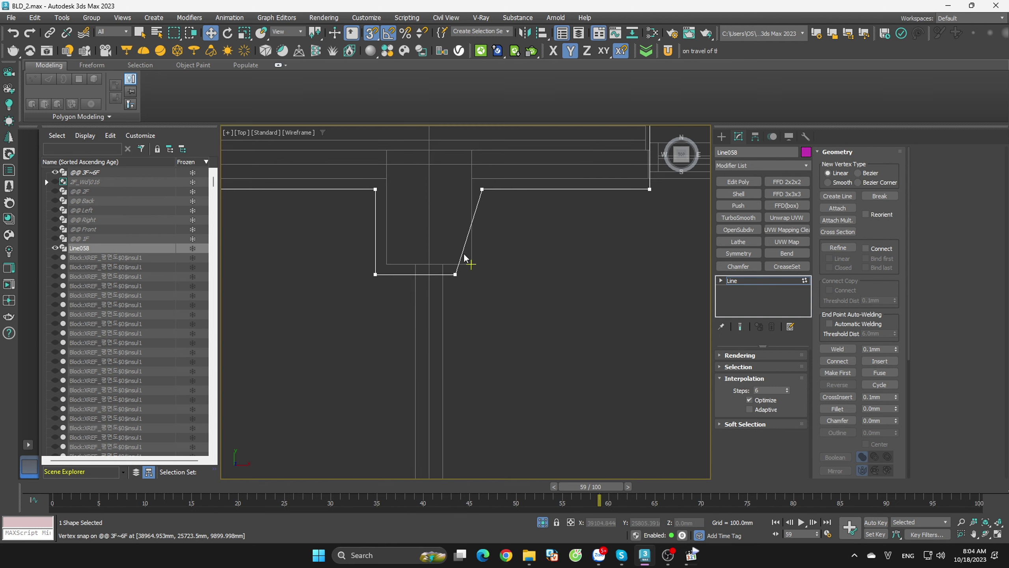
drag(388, 261, 366, 303)
click(366, 309)
scroll(490, 294, down, 6)
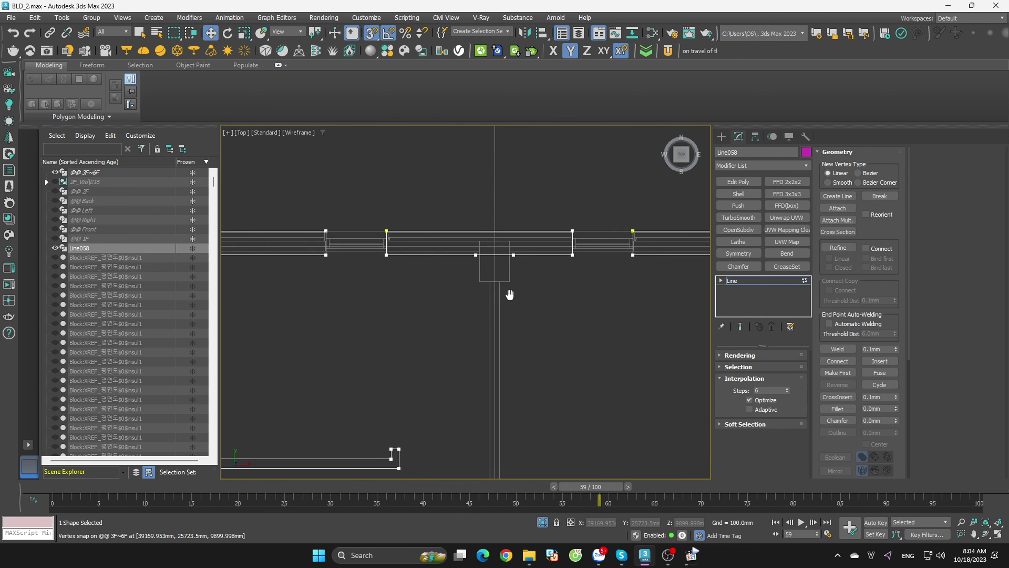
scroll(584, 301, down, 3)
middle_drag(529, 311, 365, 274)
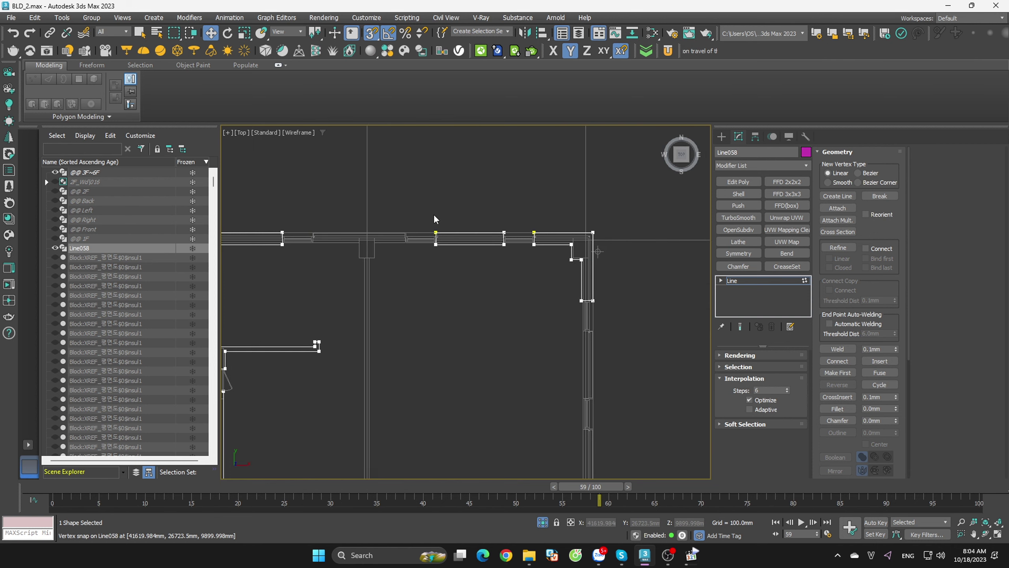
scroll(593, 254, up, 3)
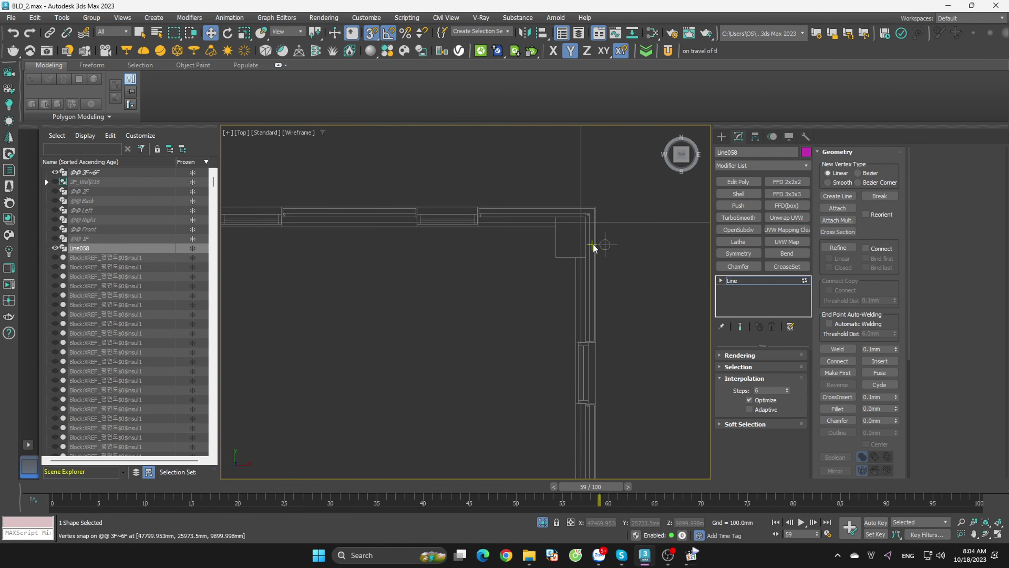
click(656, 252)
scroll(596, 258, down, 4)
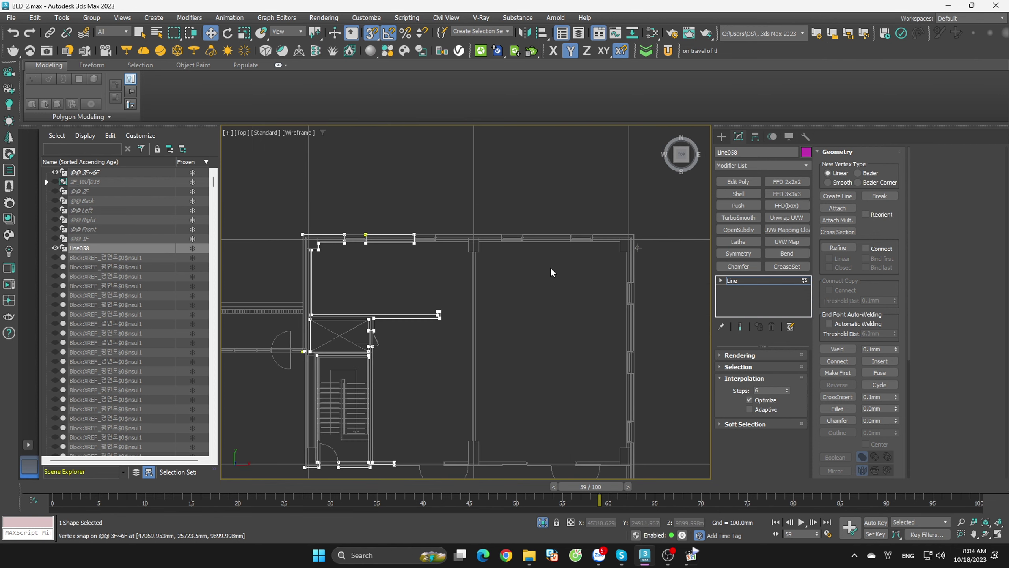
scroll(378, 225, up, 3)
- Box-select vertex groups around the staircase, then deselect Line058 to review the finished outline
mouse_move(638, 345)
mouse_down()
mouse_move(466, 253)
mouse_move(476, 236)
mouse_up()
scroll(365, 284, up, 4)
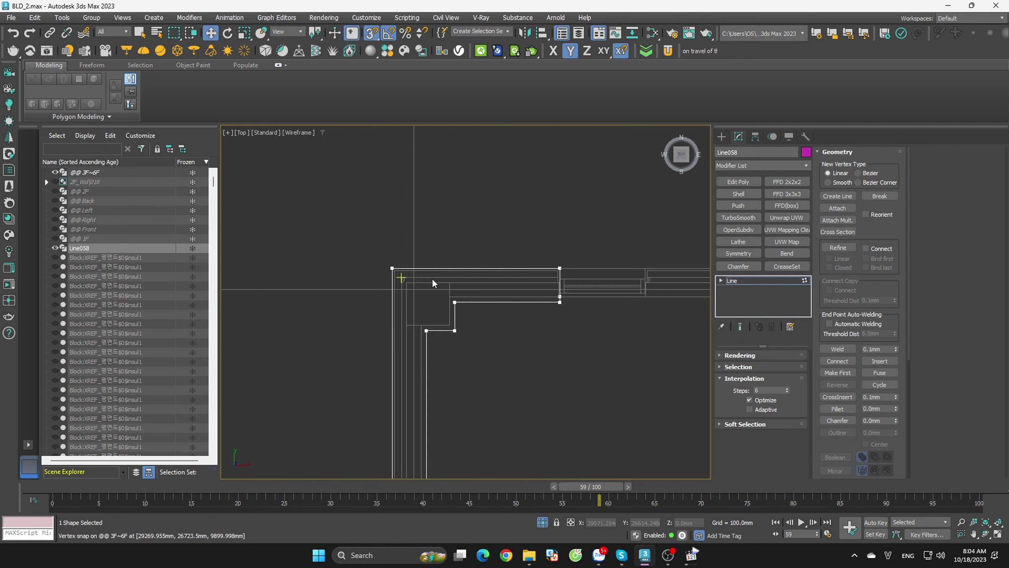
drag(622, 234, 386, 359)
scroll(490, 336, down, 2)
scroll(514, 320, down, 2)
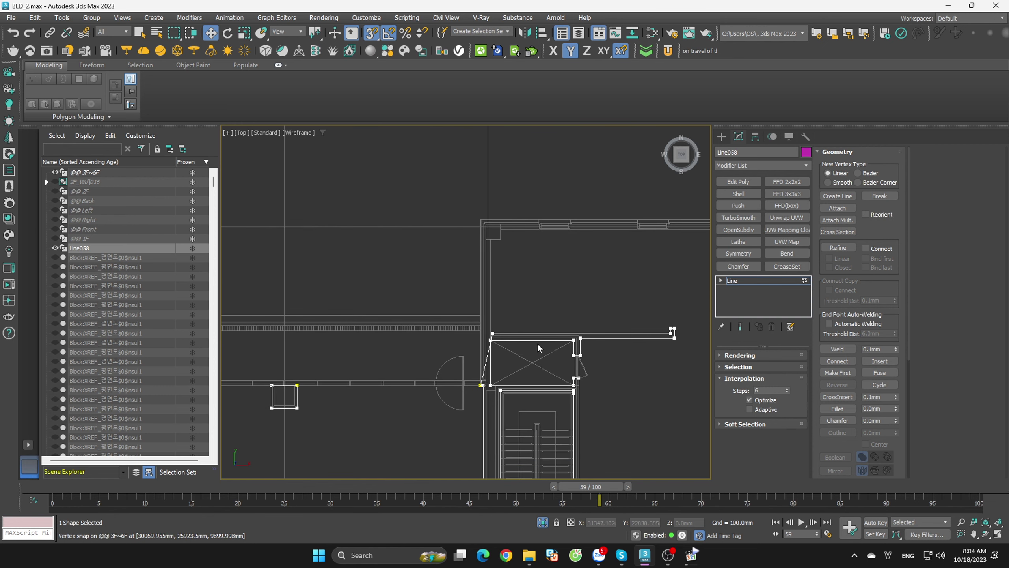
scroll(541, 350, down, 2)
scroll(462, 290, up, 2)
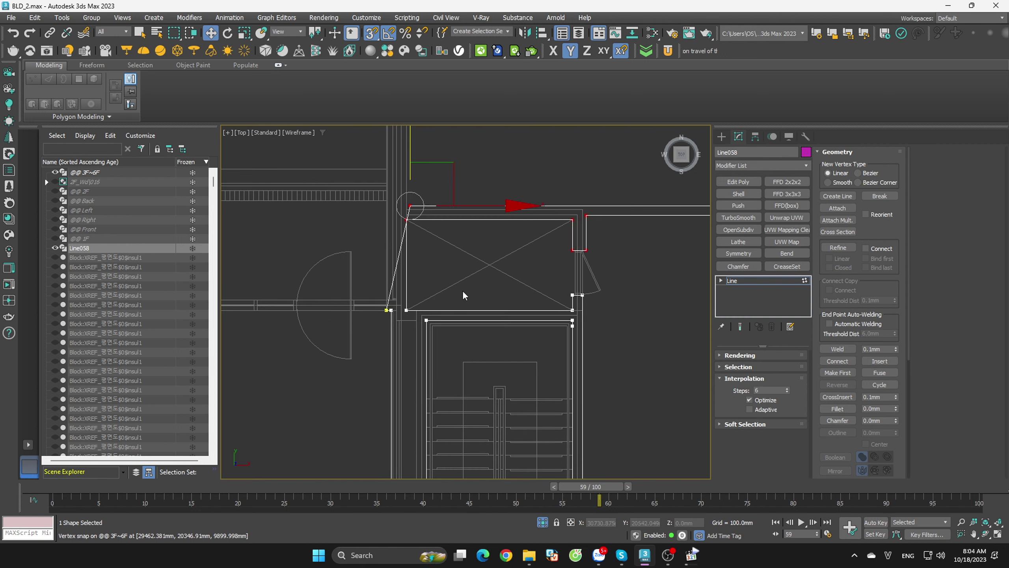
scroll(417, 306, up, 2)
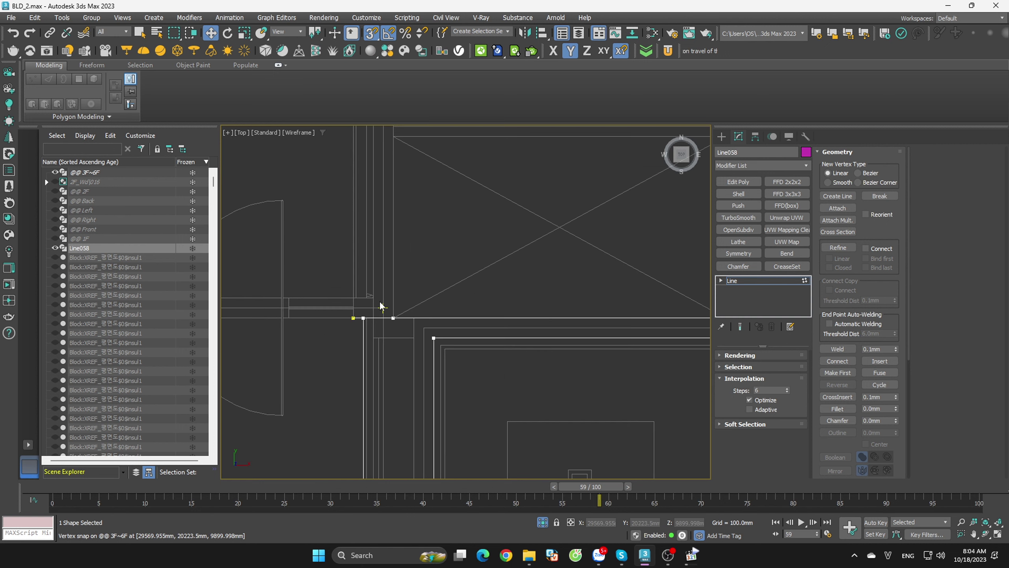
scroll(392, 293, down, 2)
scroll(470, 266, down, 2)
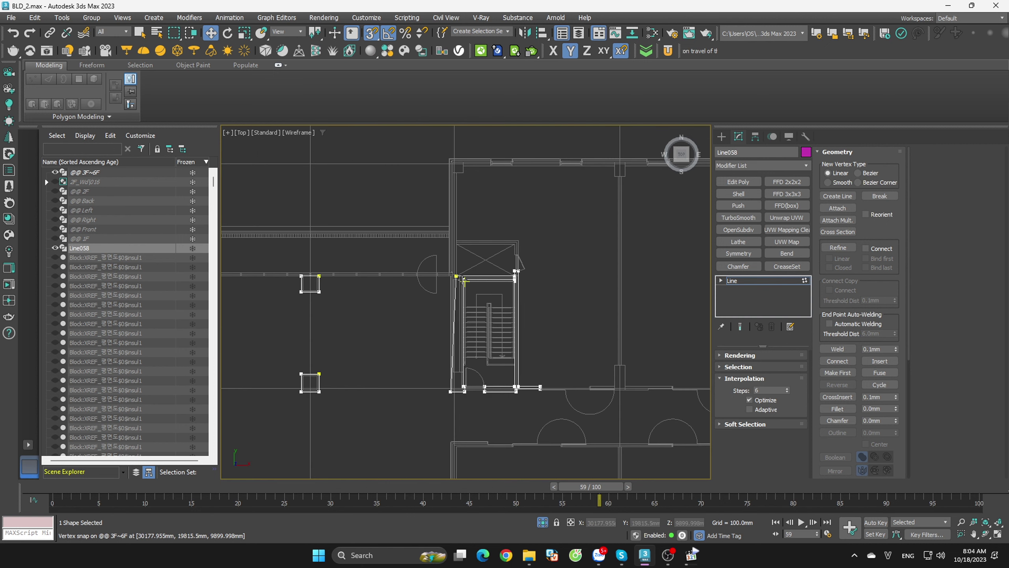
scroll(464, 281, up, 3)
scroll(520, 301, down, 3)
scroll(410, 289, down, 2)
scroll(308, 272, up, 3)
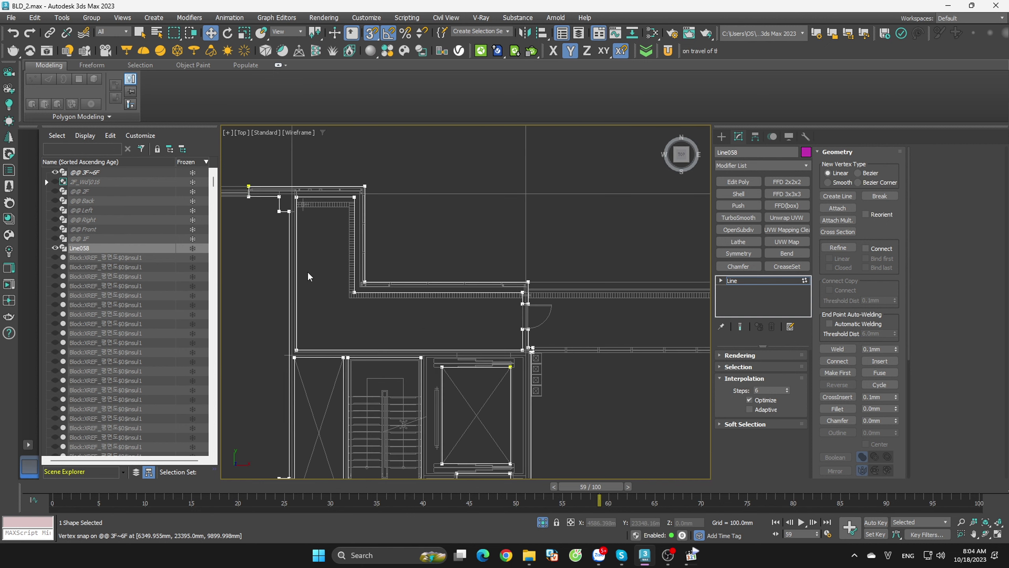
scroll(581, 270, down, 3)
scroll(458, 270, up, 2)
scroll(458, 272, up, 2)
scroll(471, 310, down, 3)
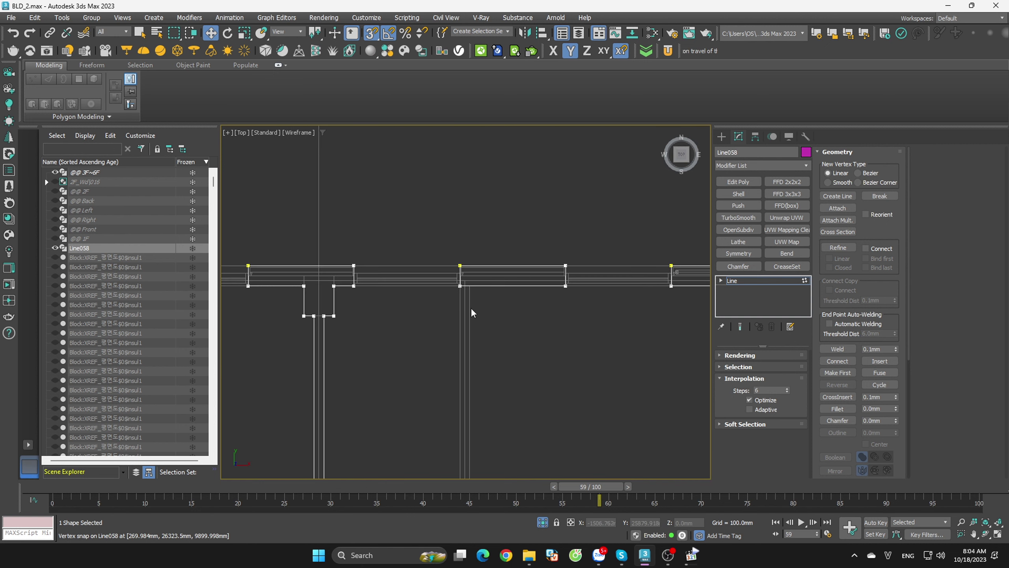
click(654, 236)
scroll(653, 236, down, 3)
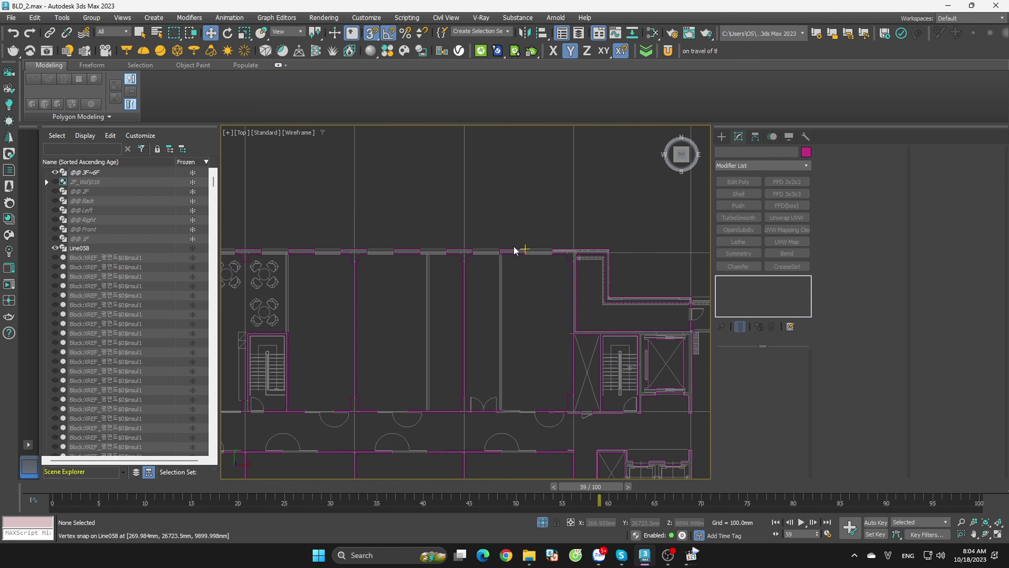